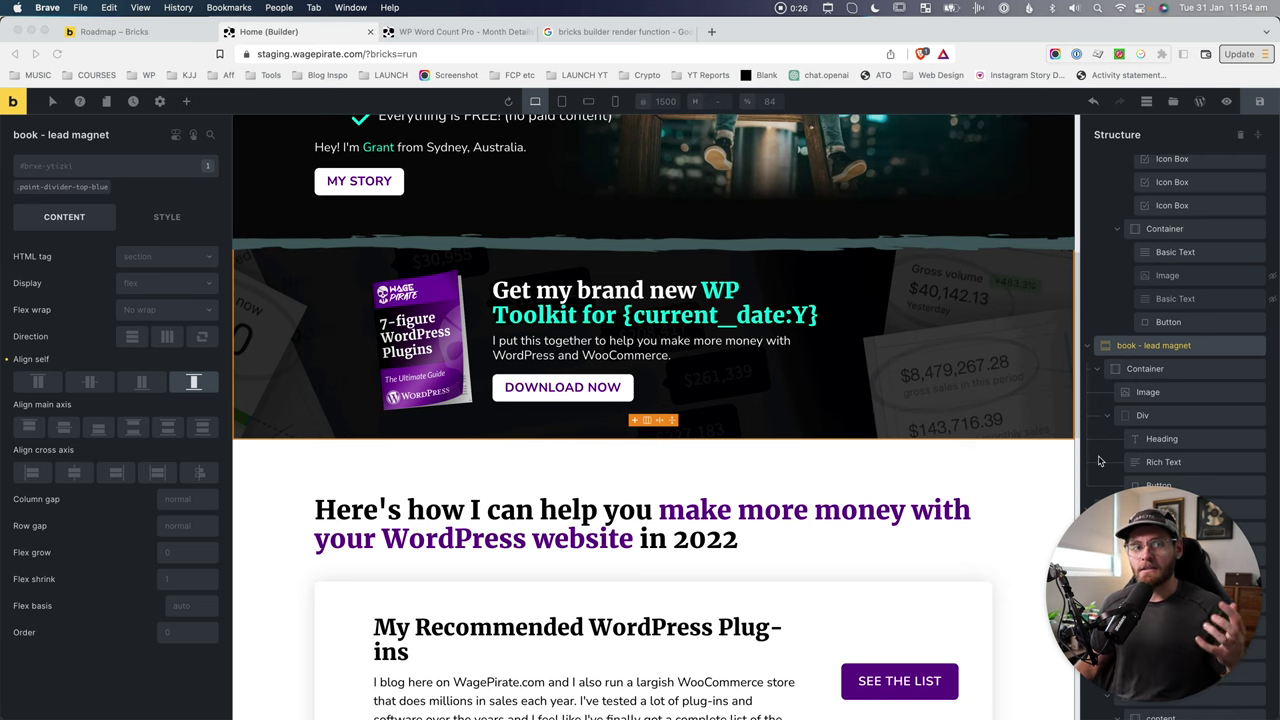
Give the book - lead magnet section a render condition of User login is Logged out
click(1155, 346)
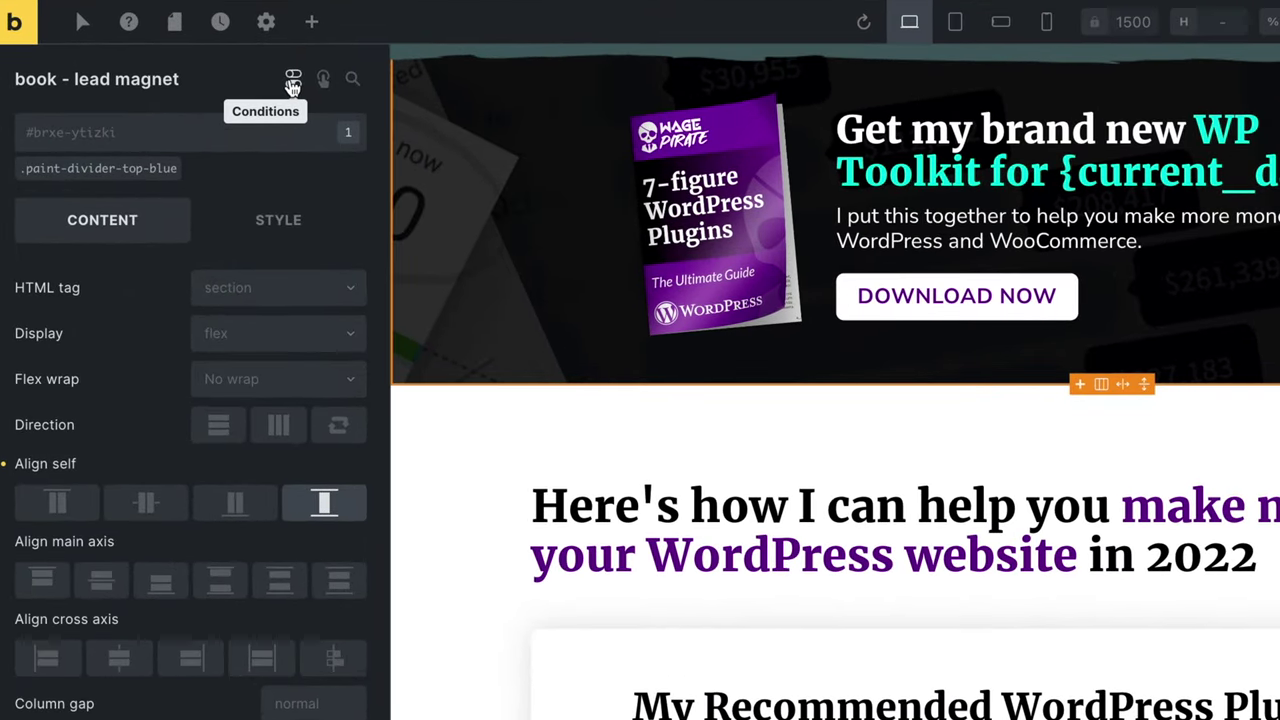
click(288, 84)
click(318, 143)
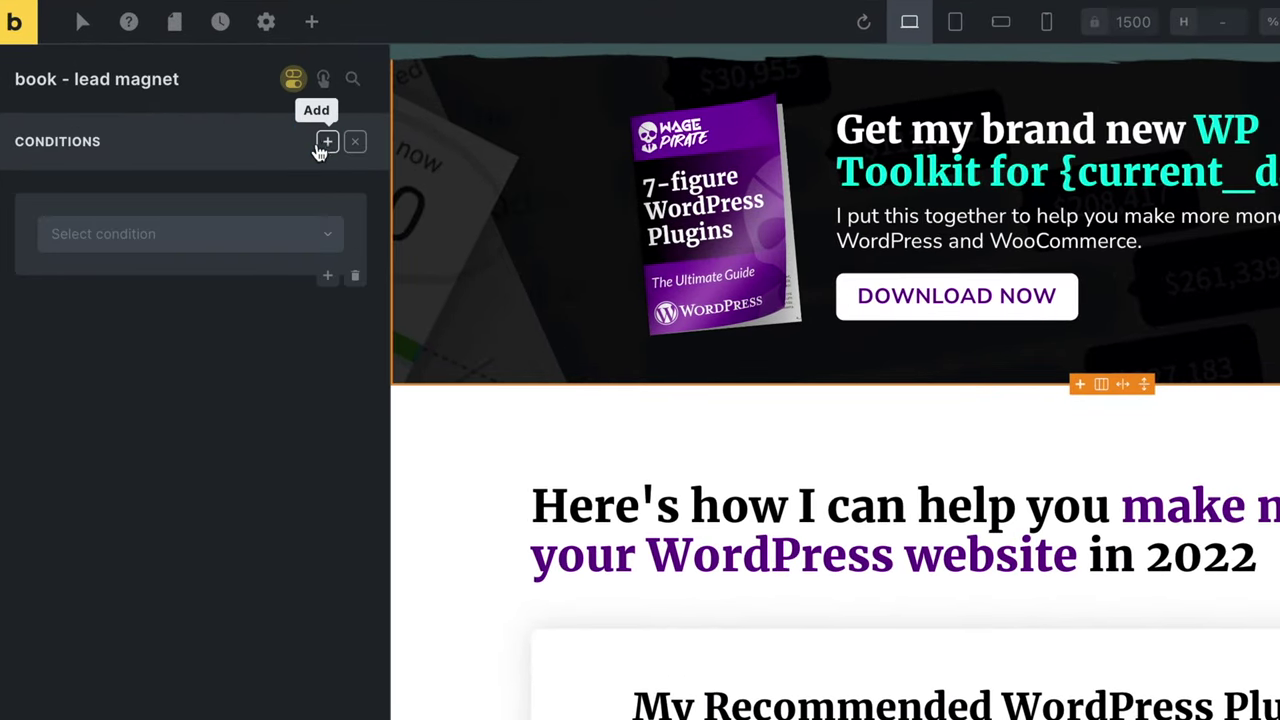
click(226, 232)
text(user log)
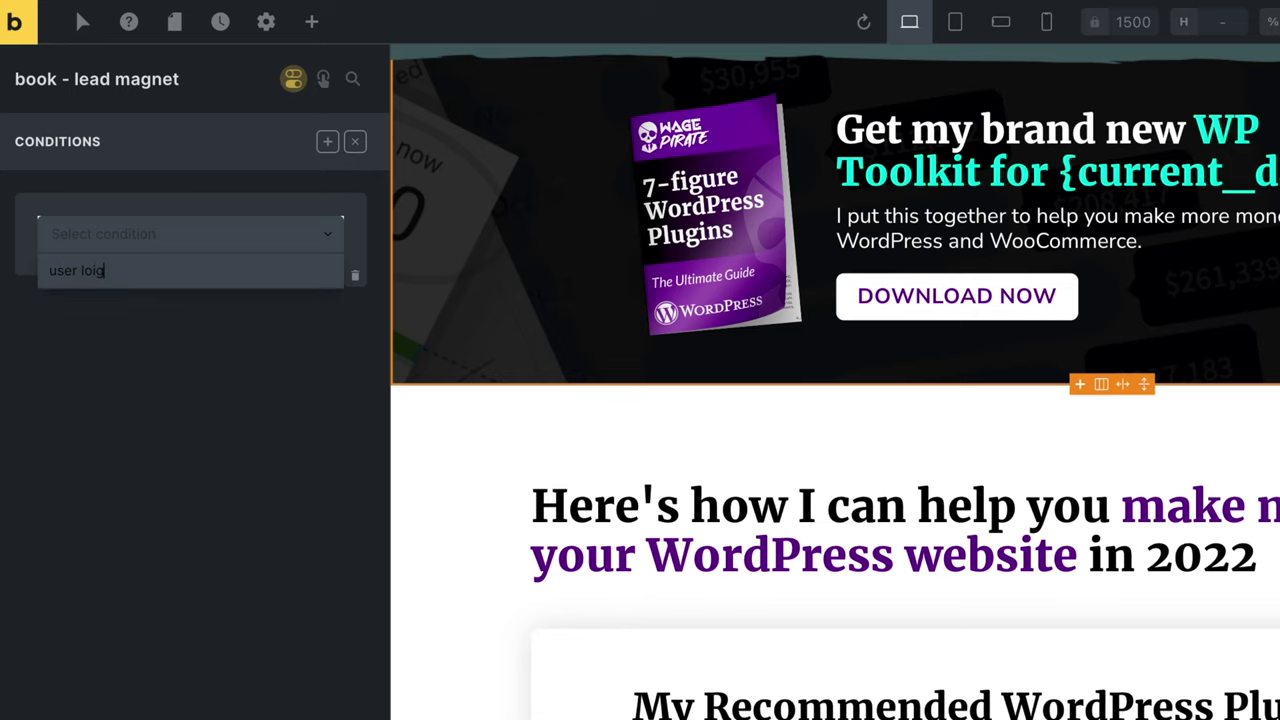
click(295, 303)
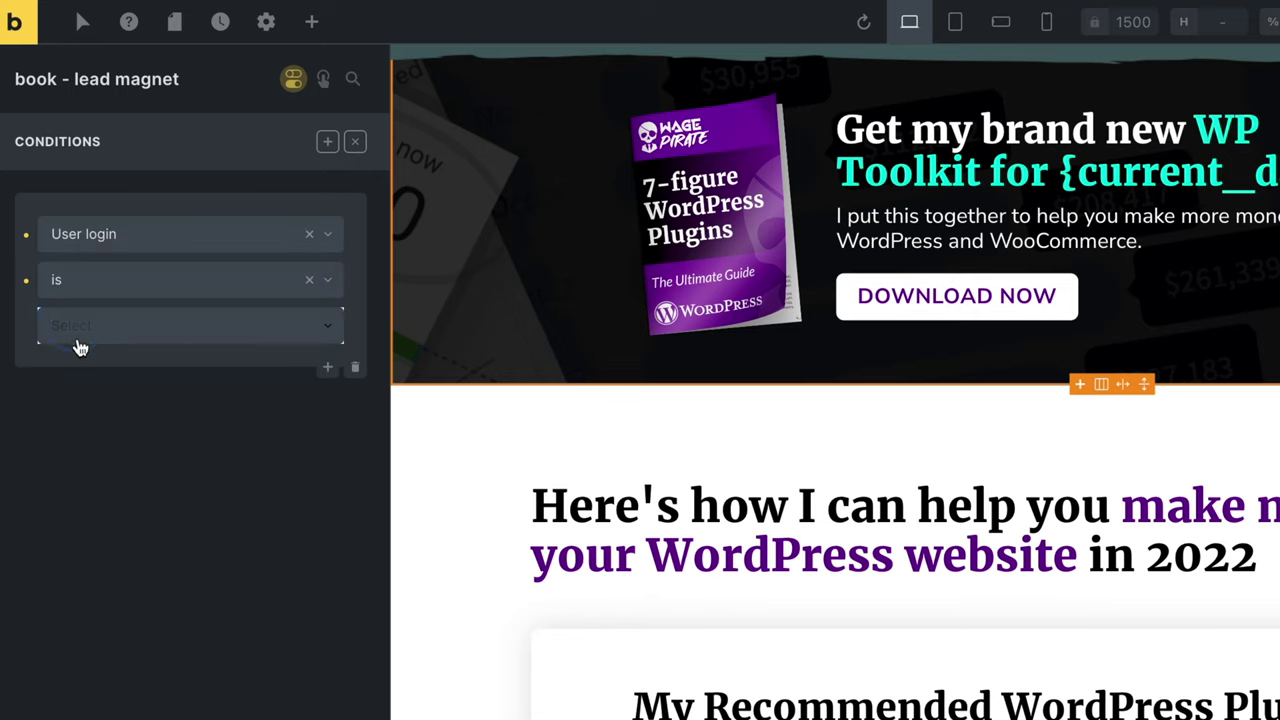
click(80, 340)
click(108, 366)
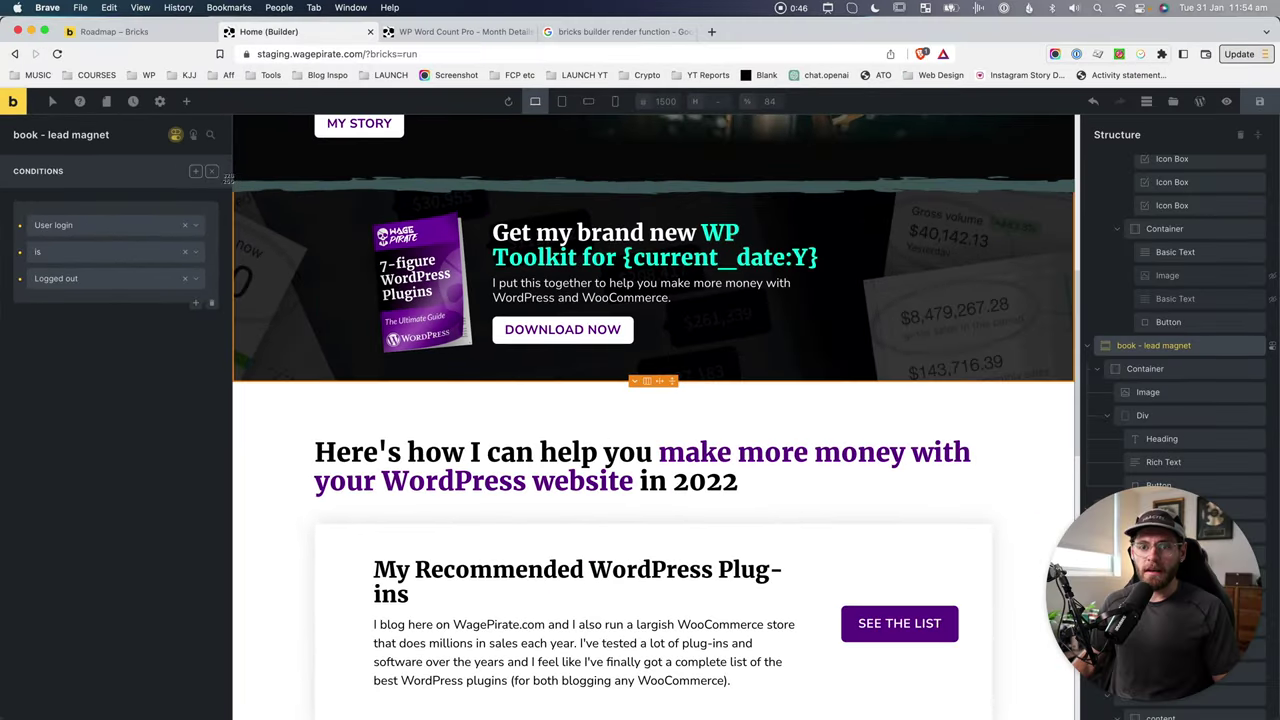
drag(214, 170, 1100, 388)
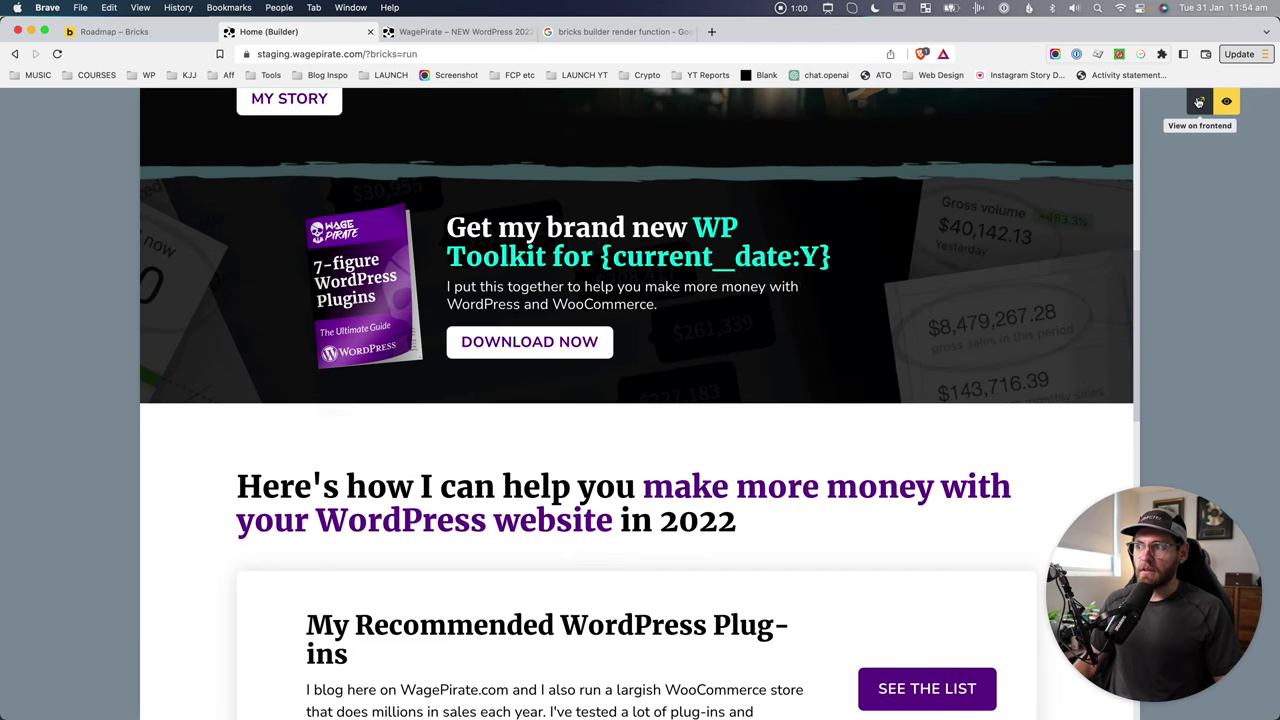
Open the home page on the frontend and scroll to where the lead magnet section sits
click(1200, 101)
mouse_move(586, 218)
scroll(446, 420, down, 5)
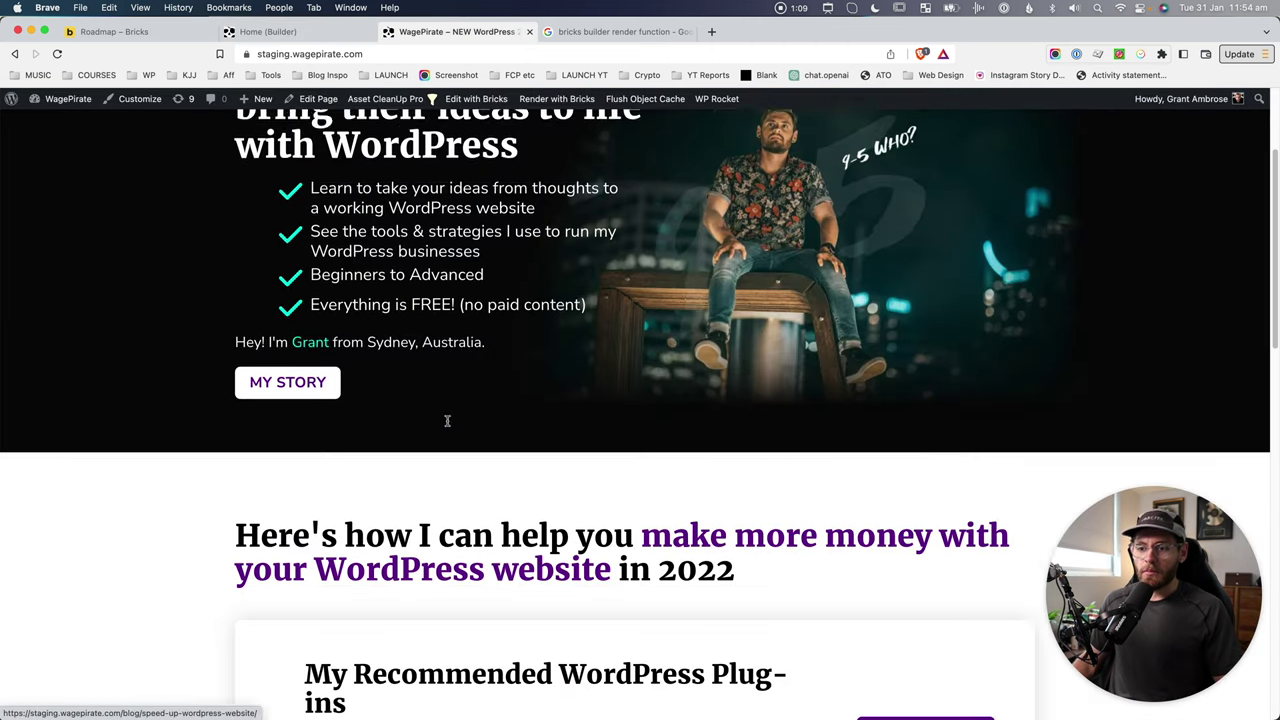
drag(158, 341, 1137, 410)
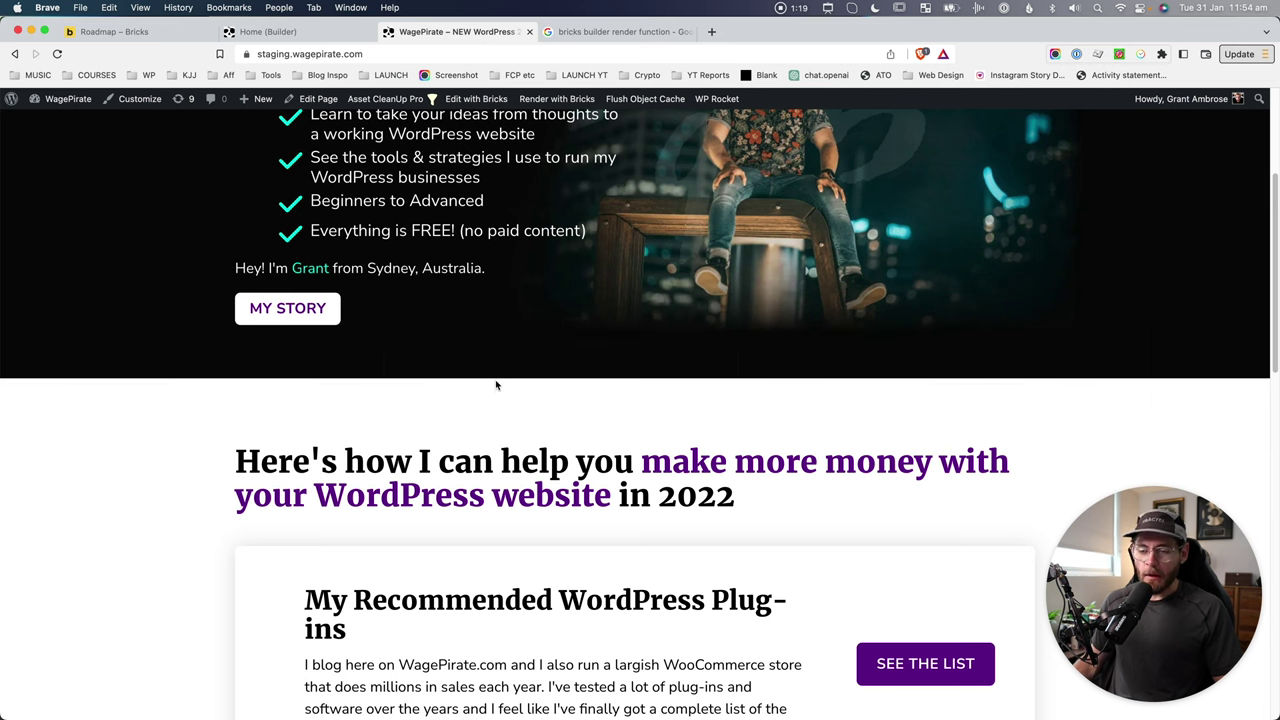
Inspect the page's HTML sections to check whether the lead magnet section is rendered
right_click(495, 379)
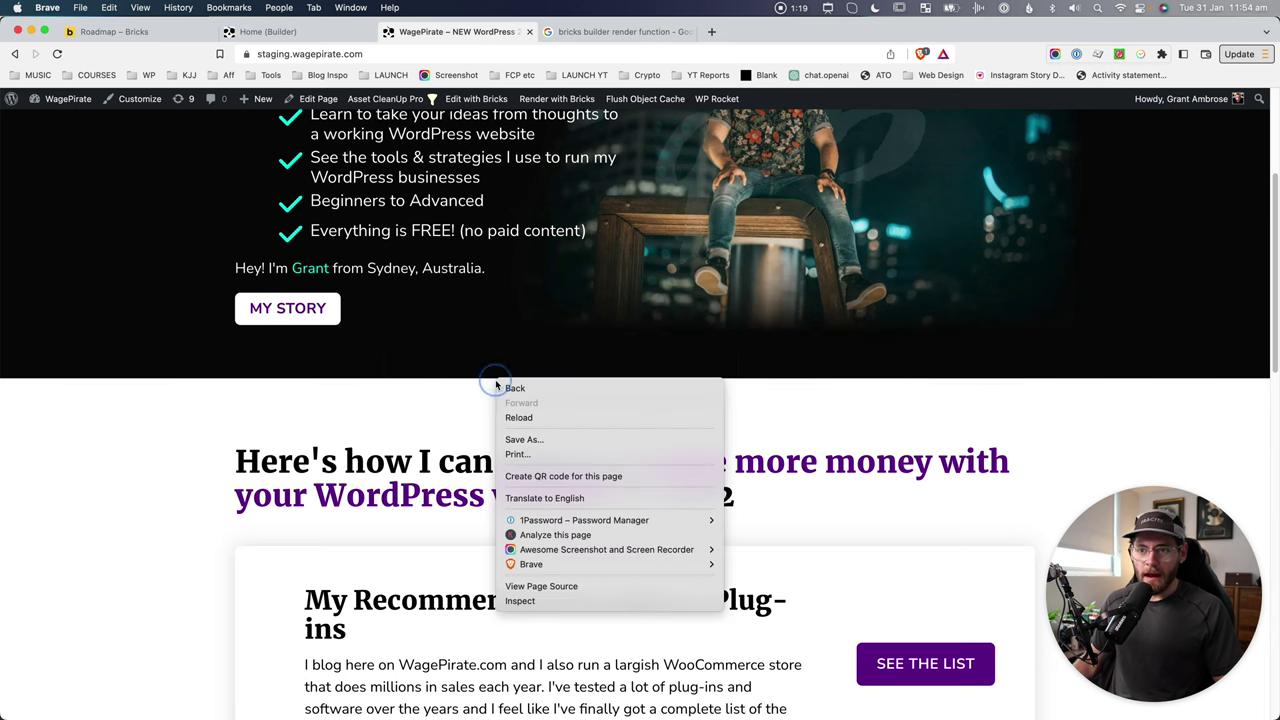
click(522, 600)
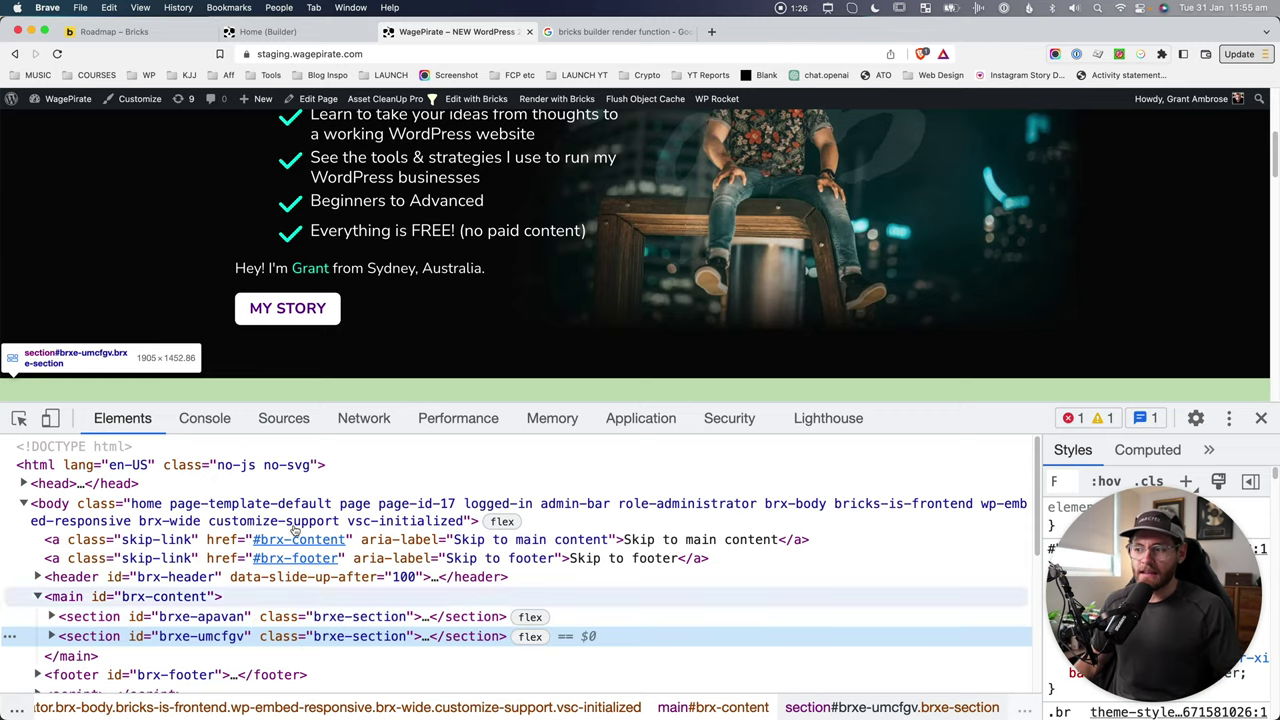
scroll(398, 369, down, 1)
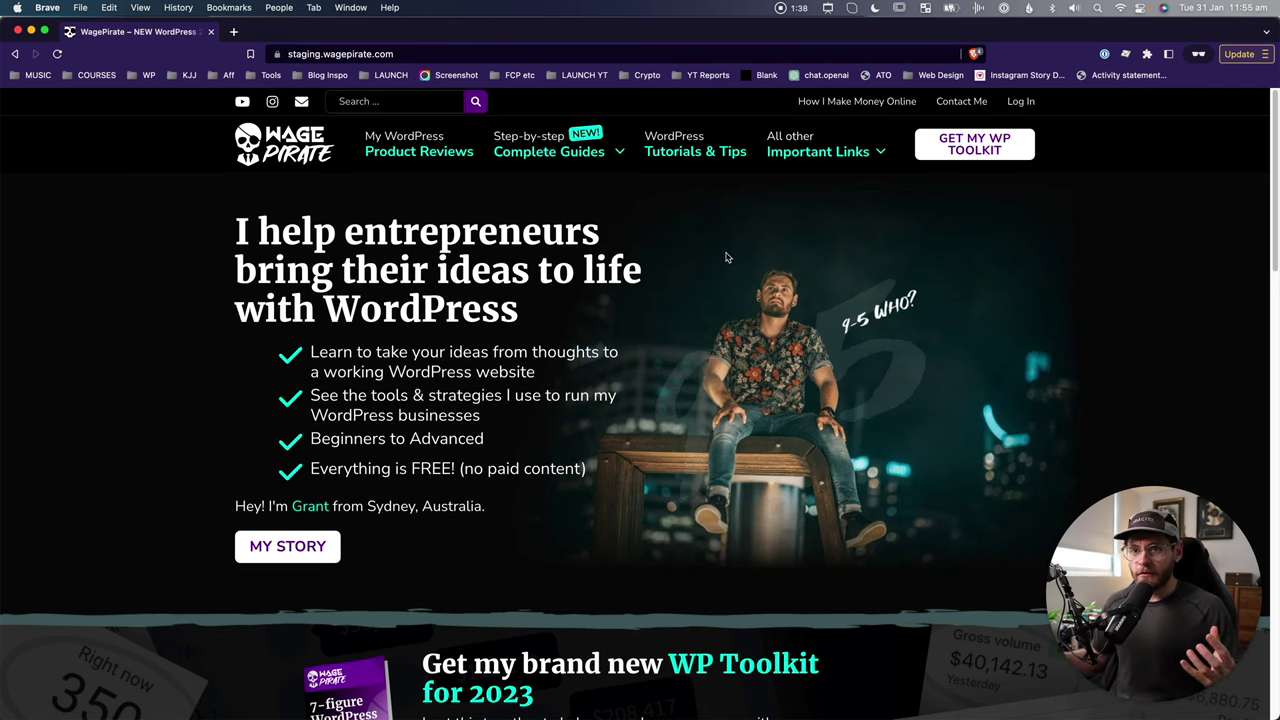
scroll(727, 258, down, 3)
scroll(727, 258, down, 4)
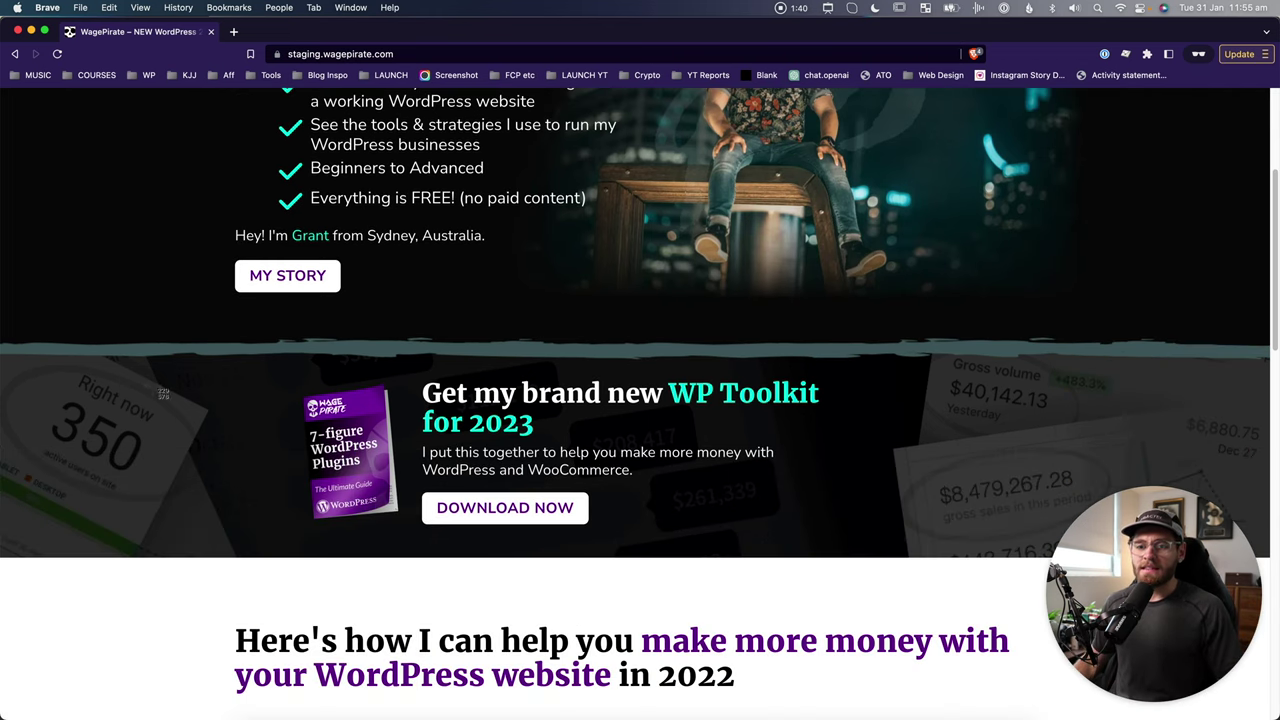
drag(72, 341, 1020, 578)
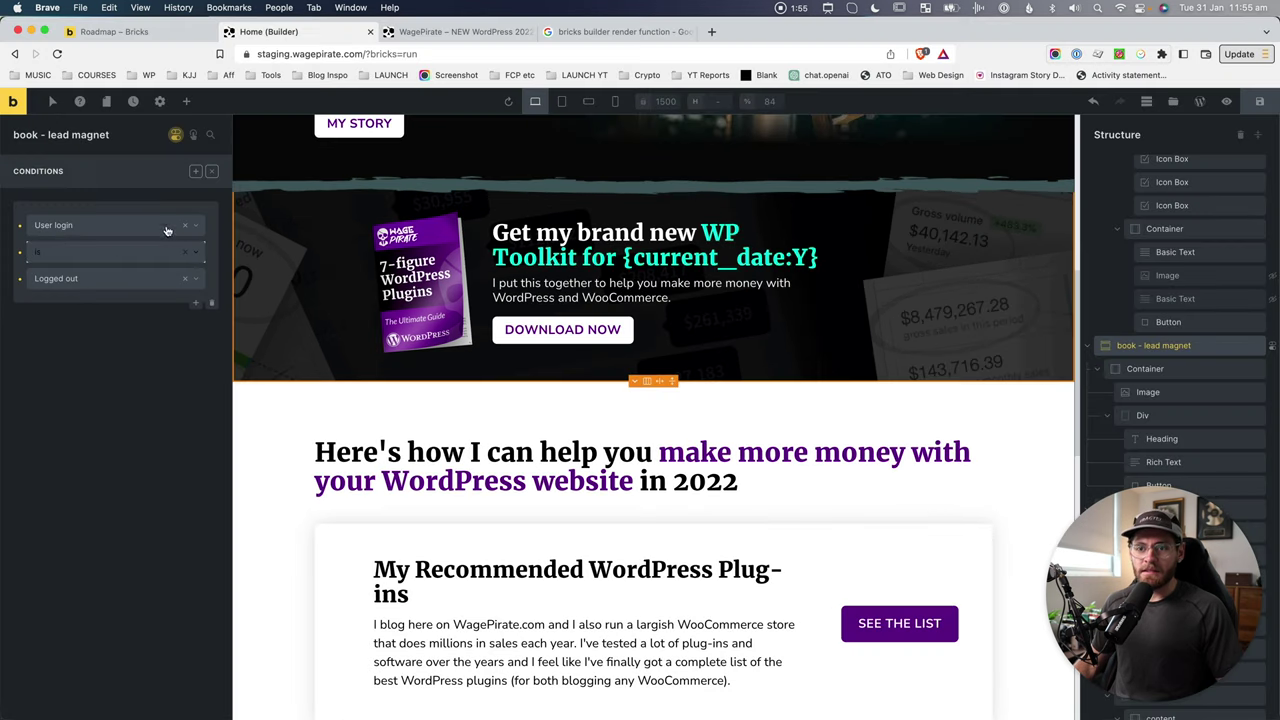
drag(199, 165, 1112, 398)
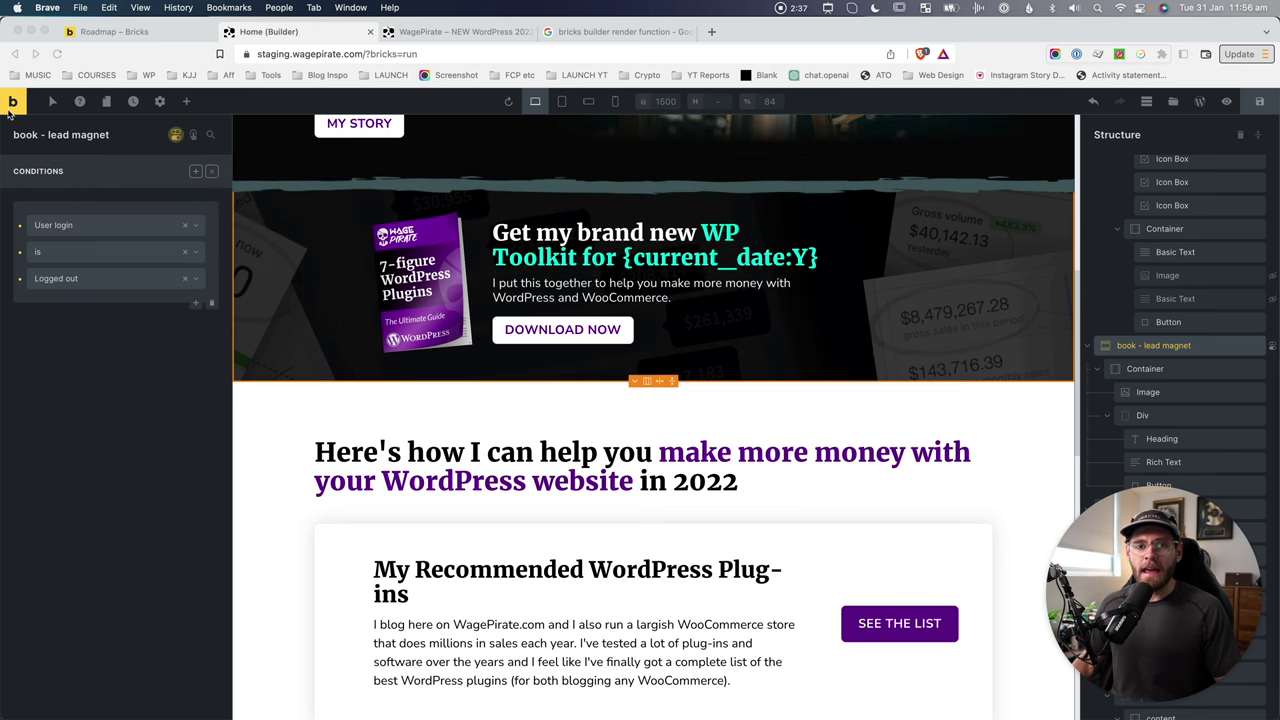
drag(1, 86, 244, 326)
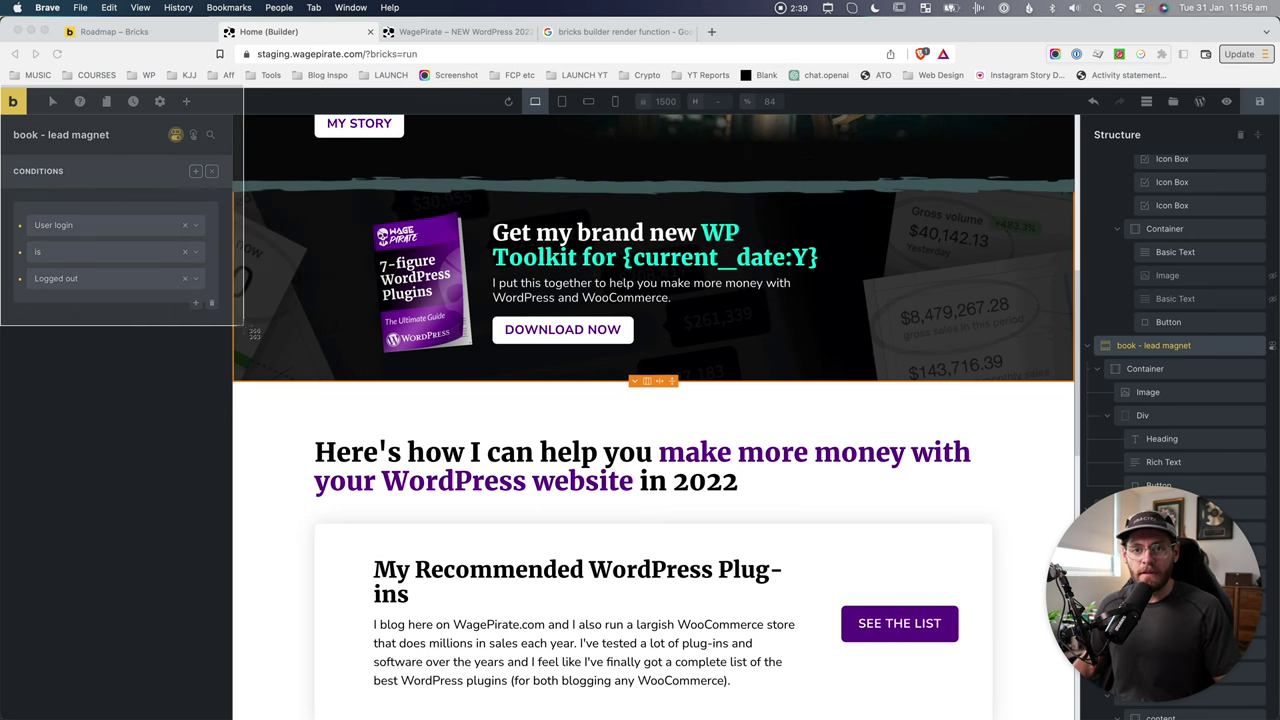
drag(244, 328, 244, 328)
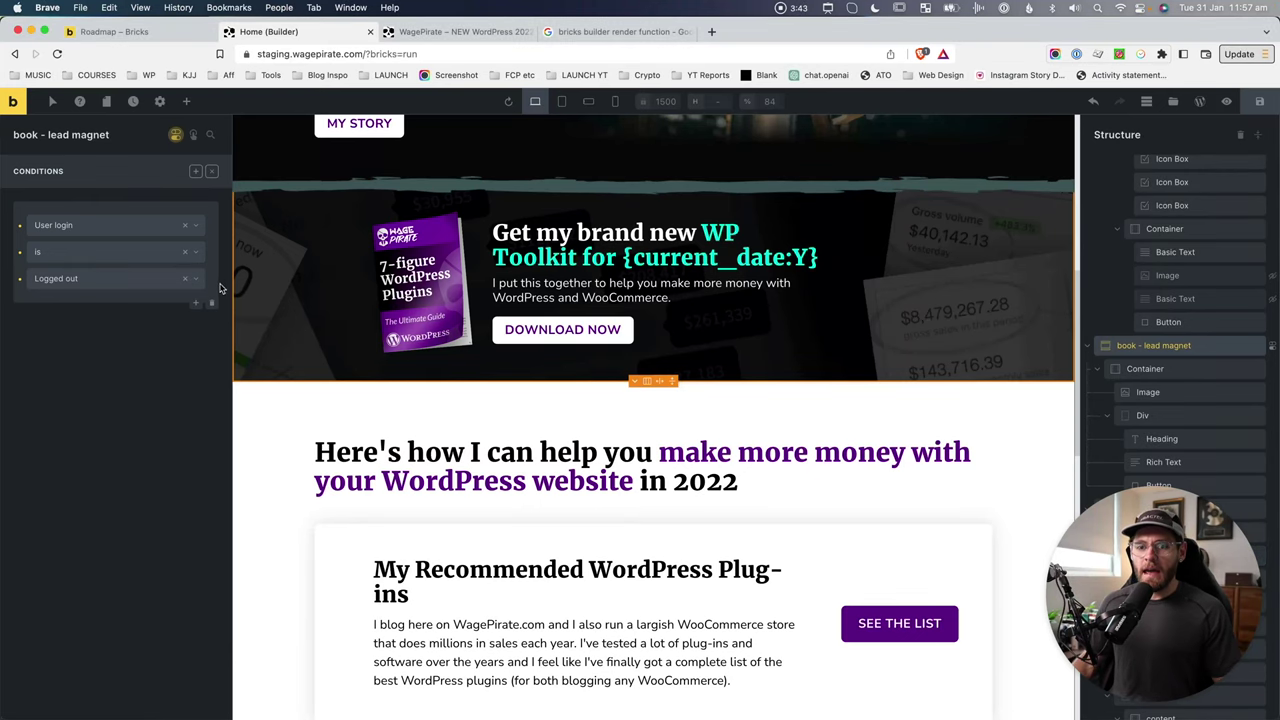
Remove all render conditions from the lead magnet section and save the home page
click(211, 303)
click(211, 172)
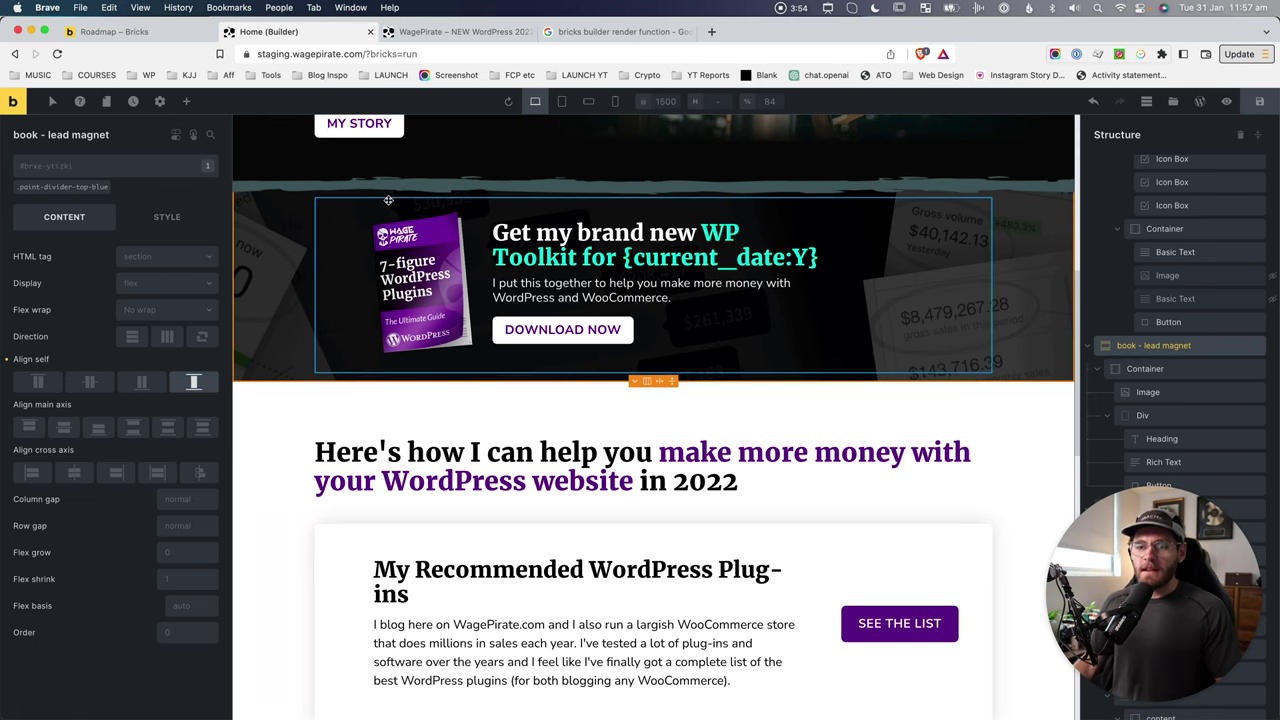
key(super+shift+4)
drag(212, 170, 1098, 406)
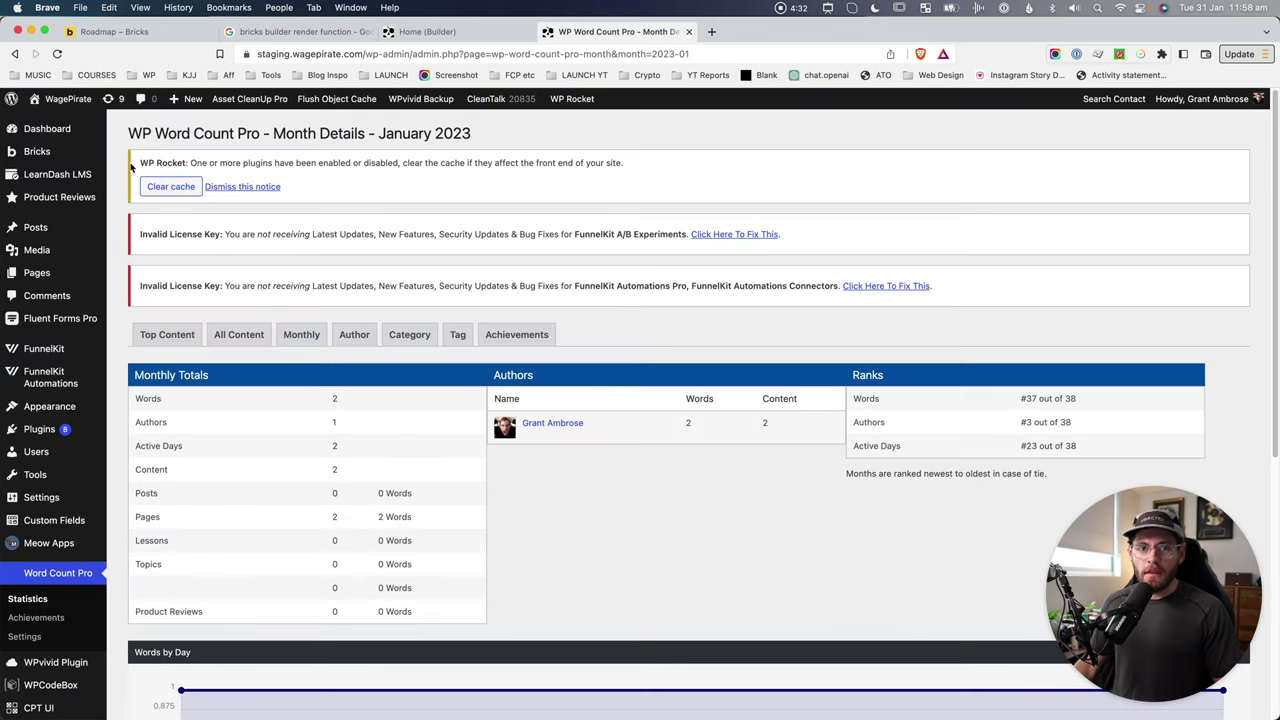
Publish a new Section template titled 'Lead Magnet - download WP Toolkit' and edit it in Bricks
mouse_move(47, 156)
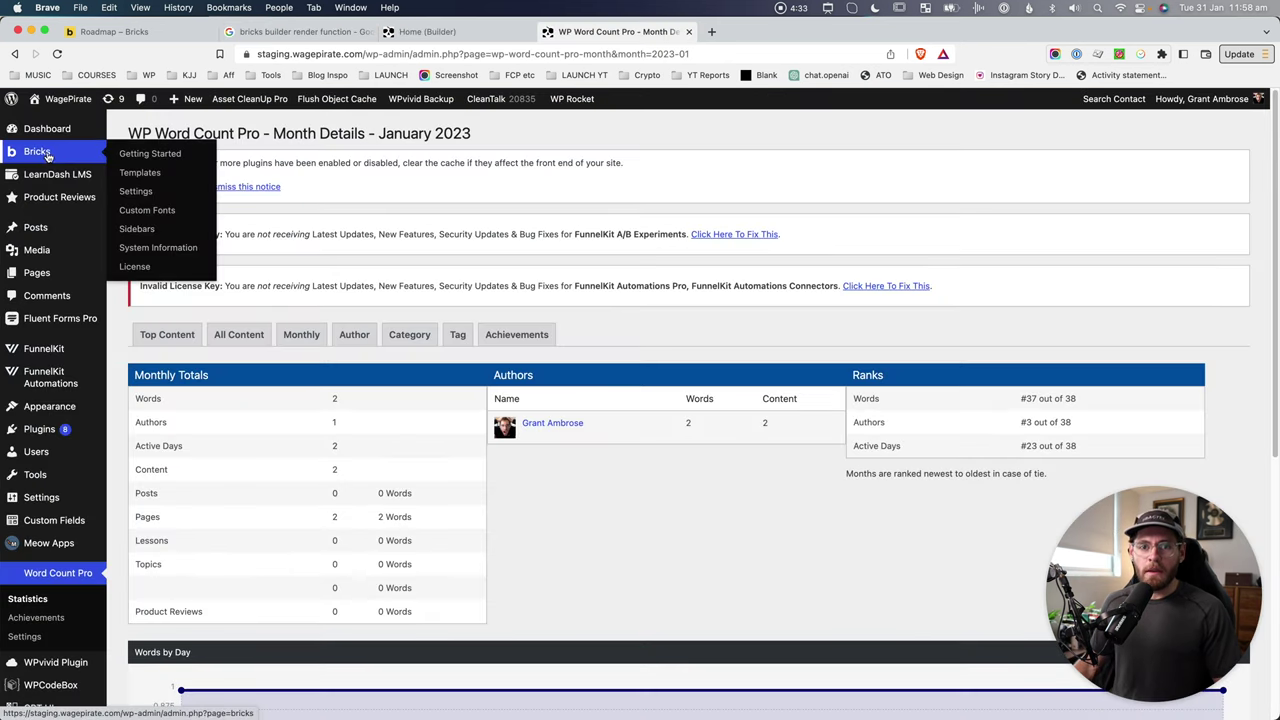
click(139, 174)
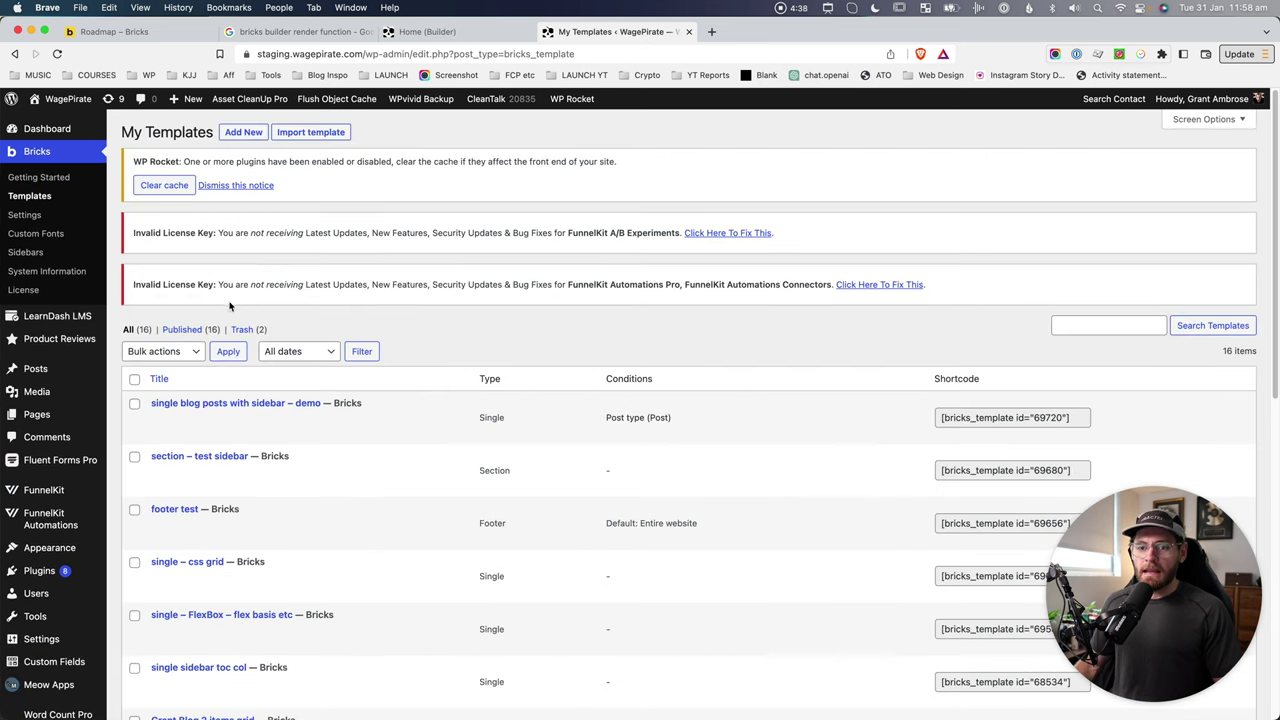
click(244, 136)
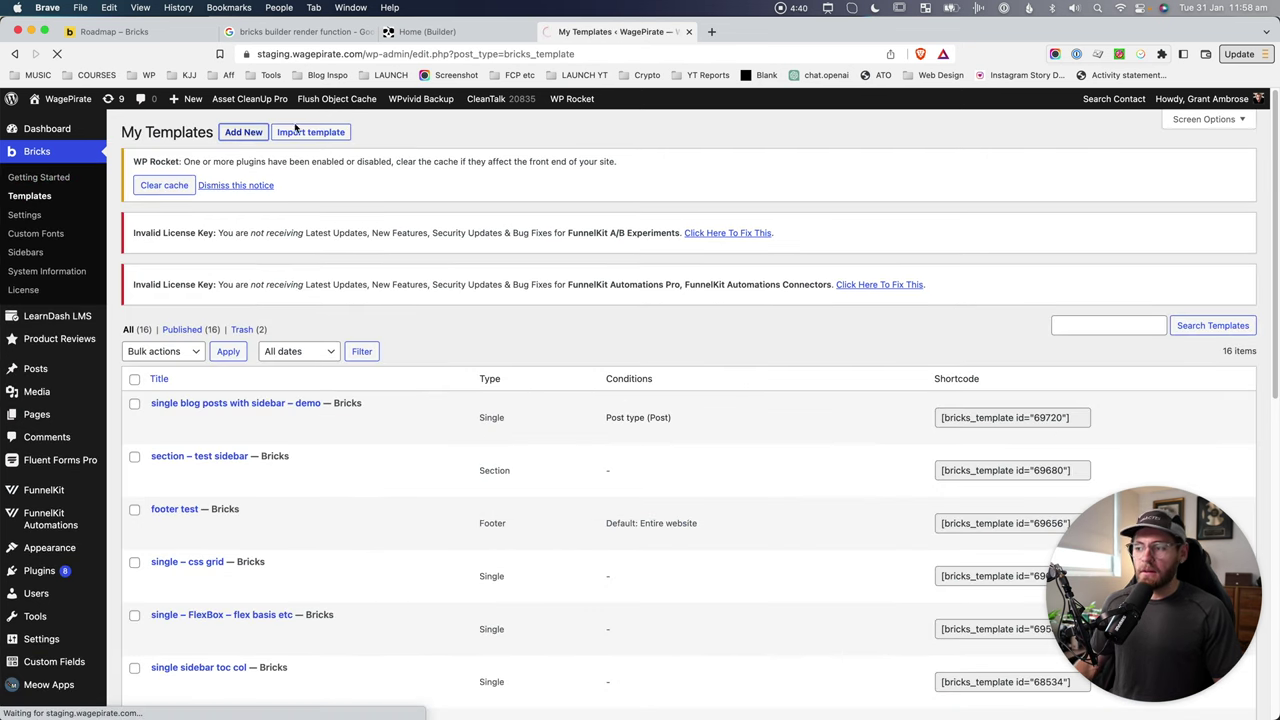
text(L)
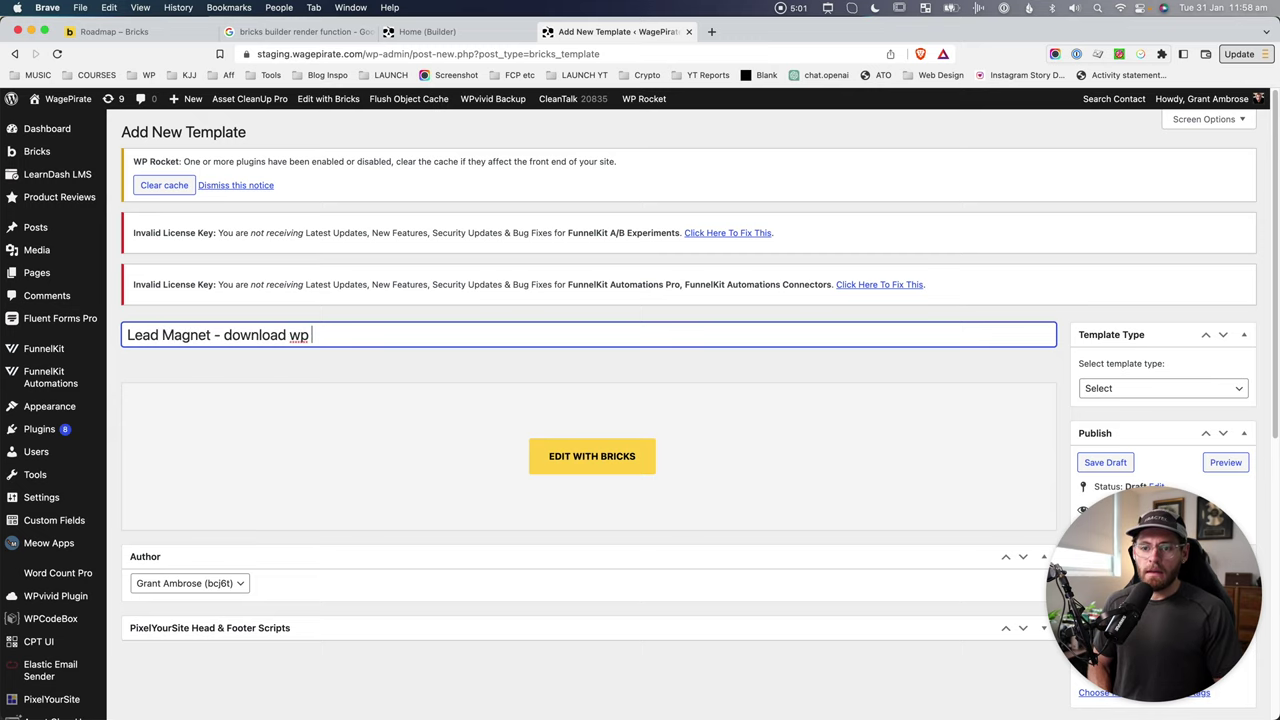
text(ead Magnet - download WP Toolki)
text(t)
scroll(1052, 336, down, 1)
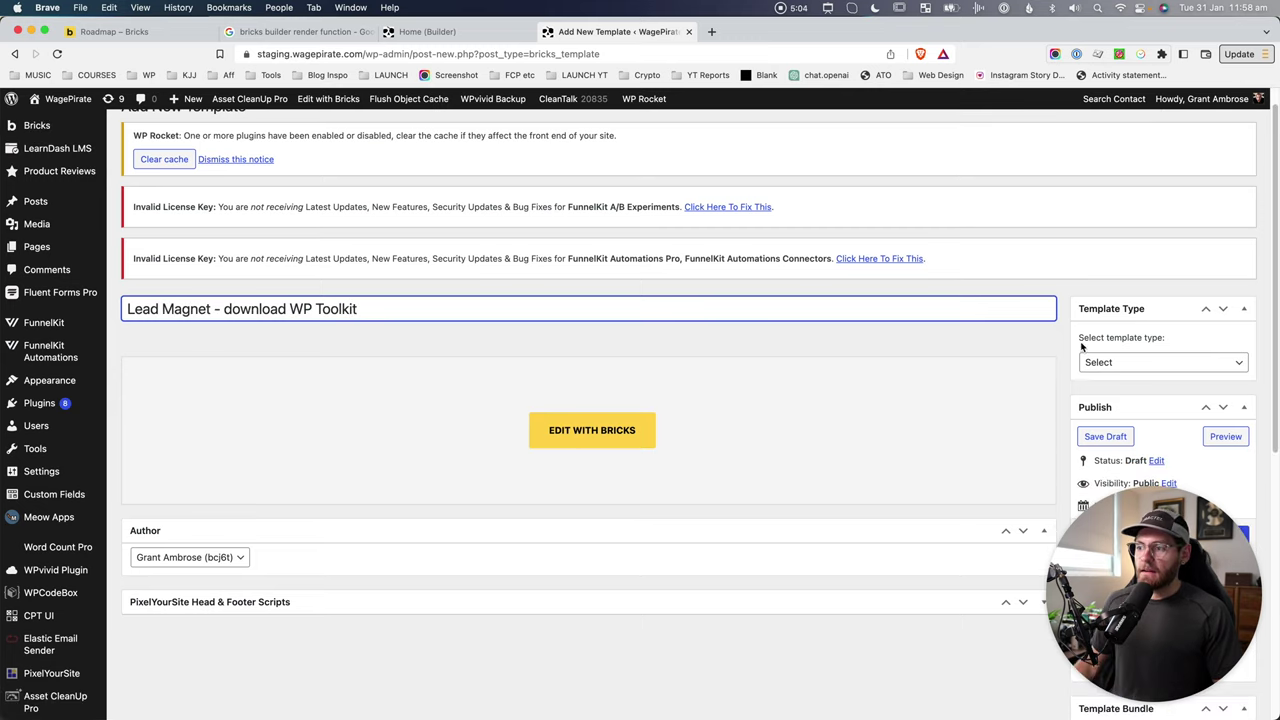
click(1134, 362)
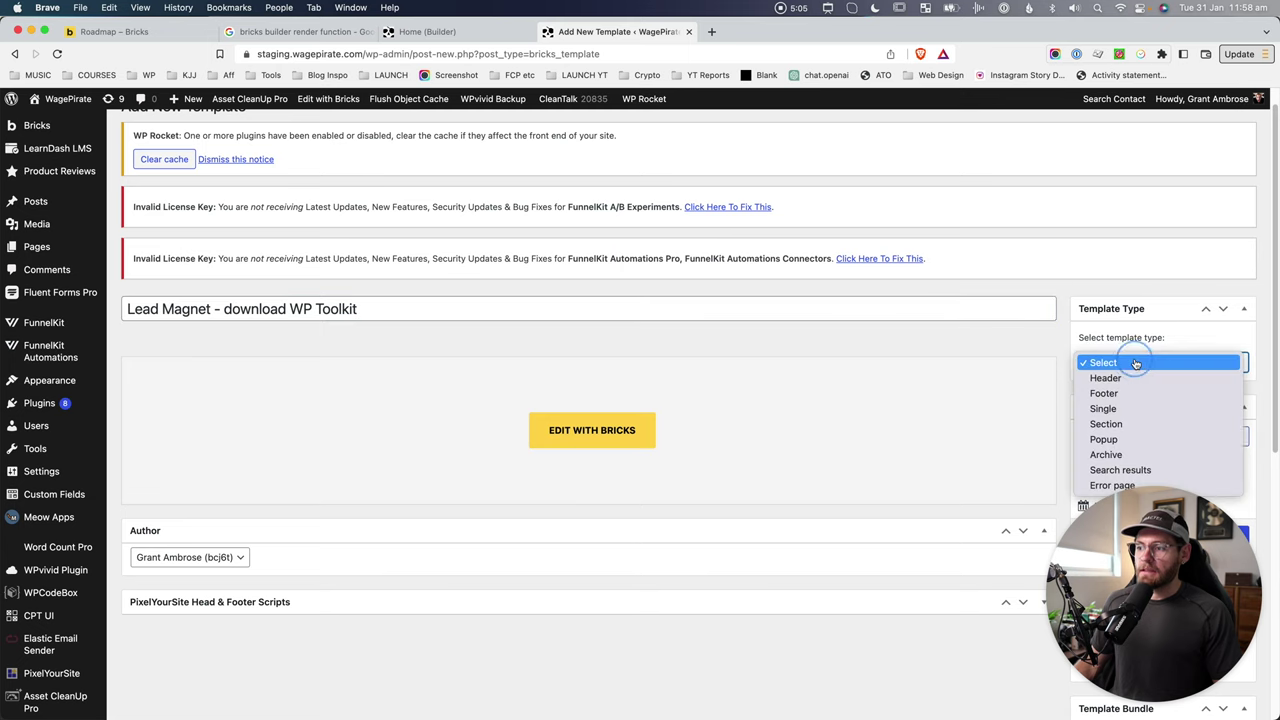
click(1122, 424)
scroll(1117, 415, down, 3)
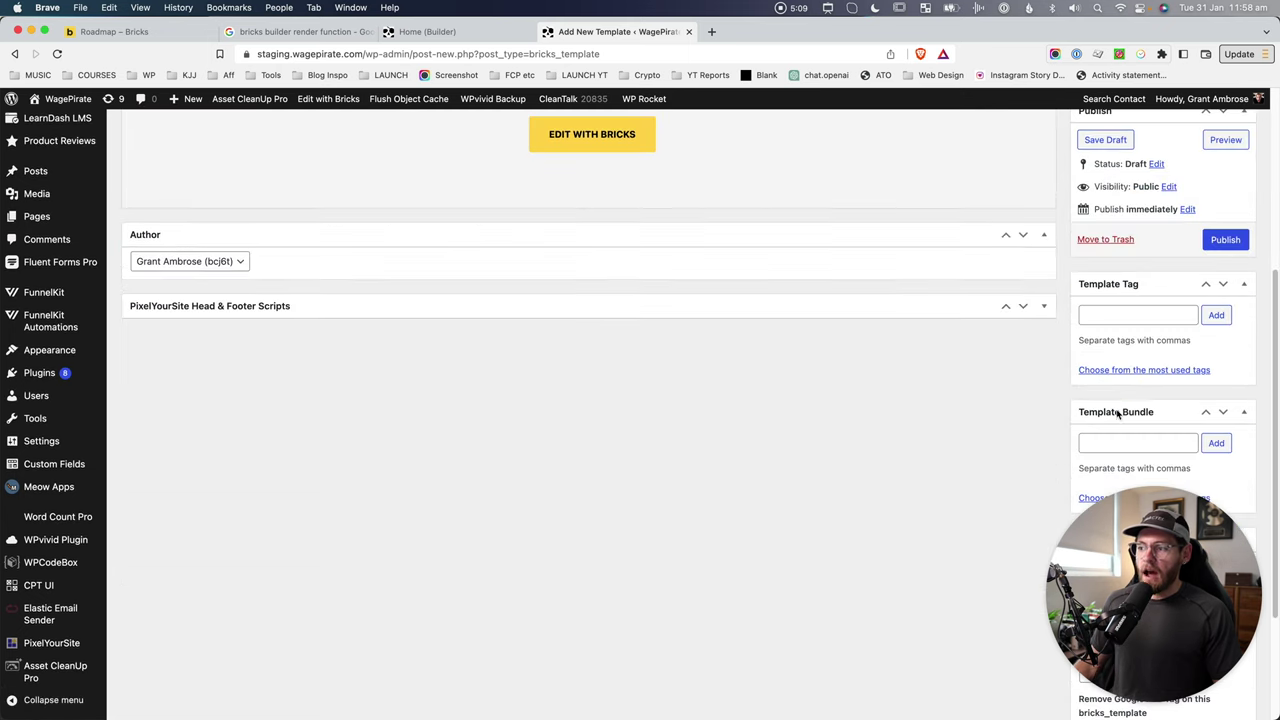
click(1225, 239)
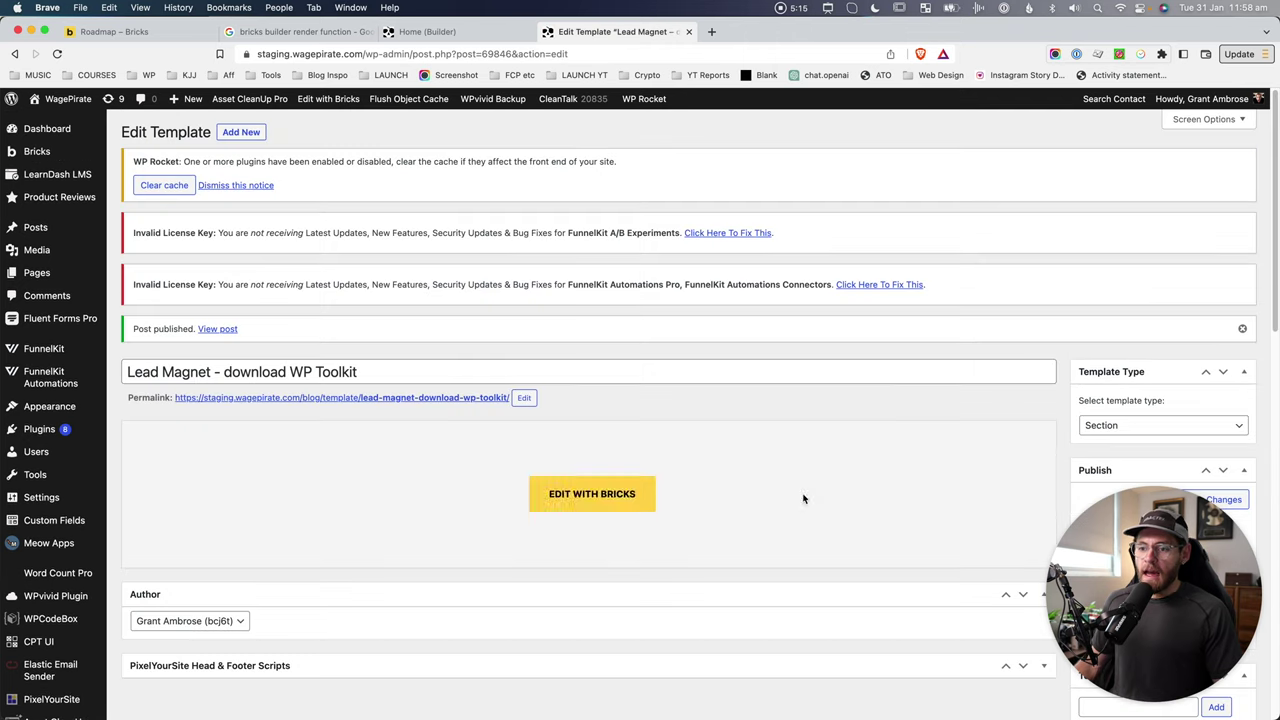
click(578, 500)
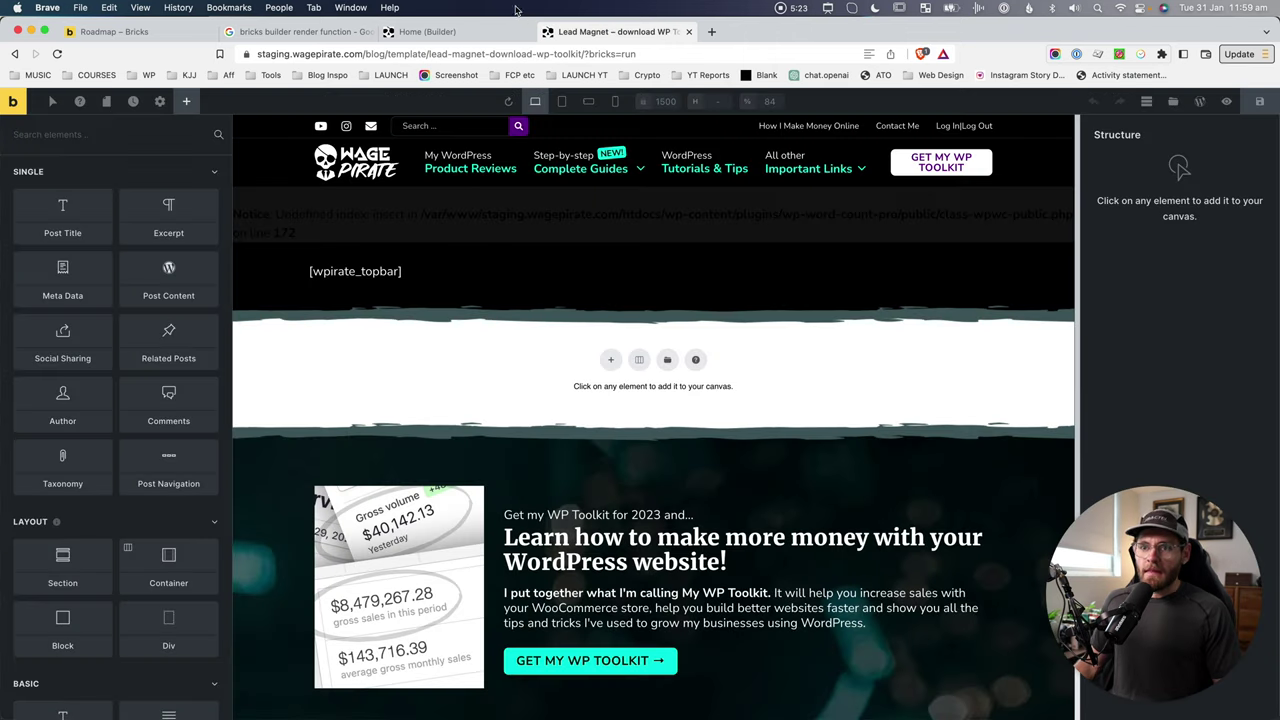
Copy the book - lead magnet section from the home page into the Lead Magnet template and save it
click(448, 30)
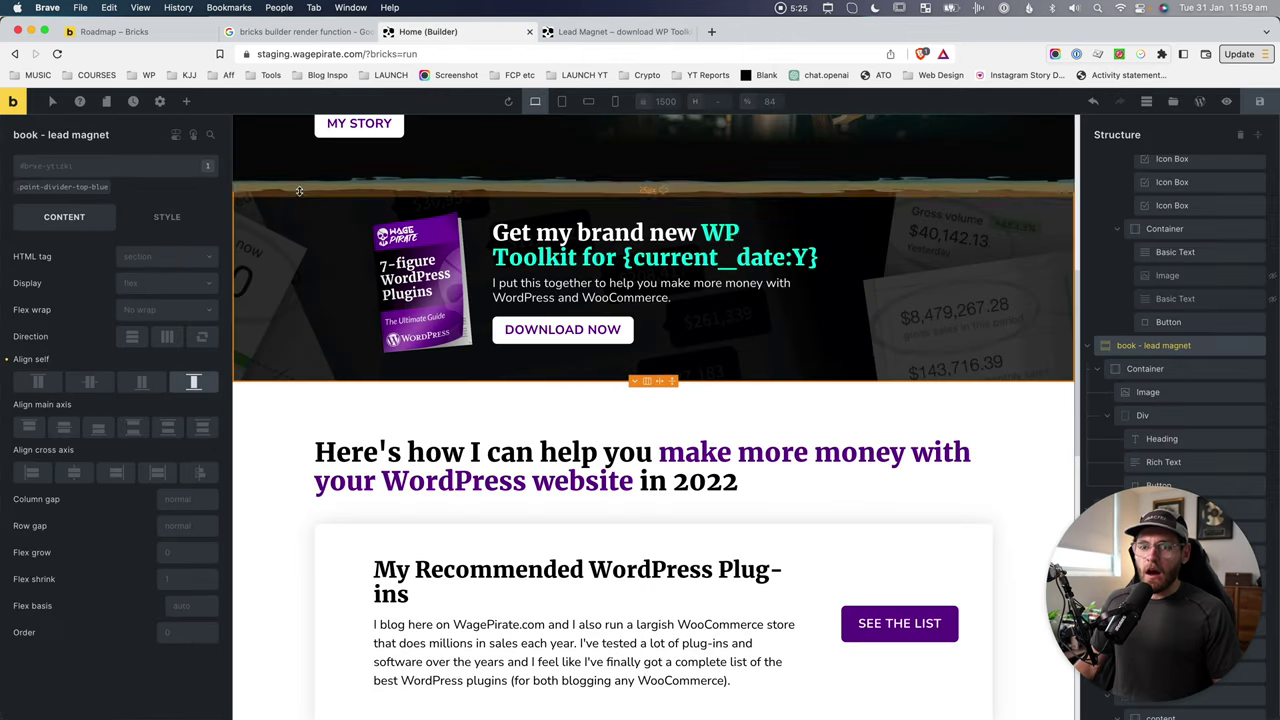
right_click(1215, 347)
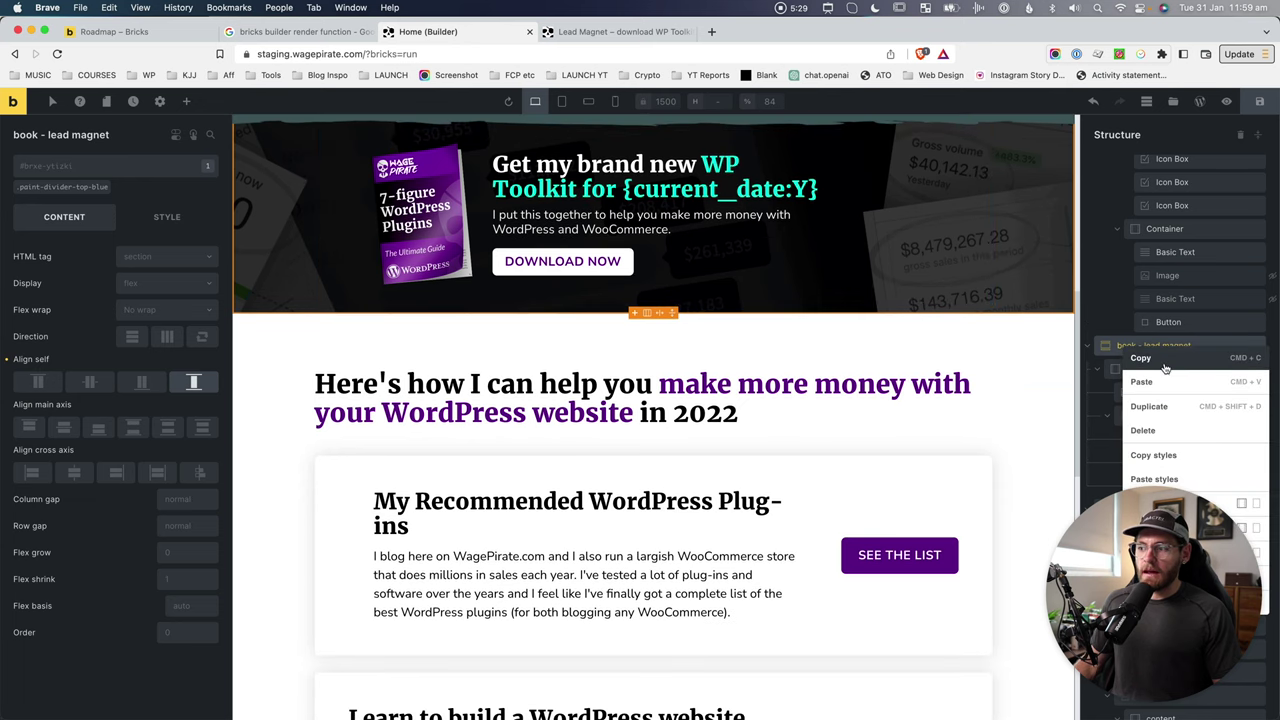
click(1160, 357)
click(655, 39)
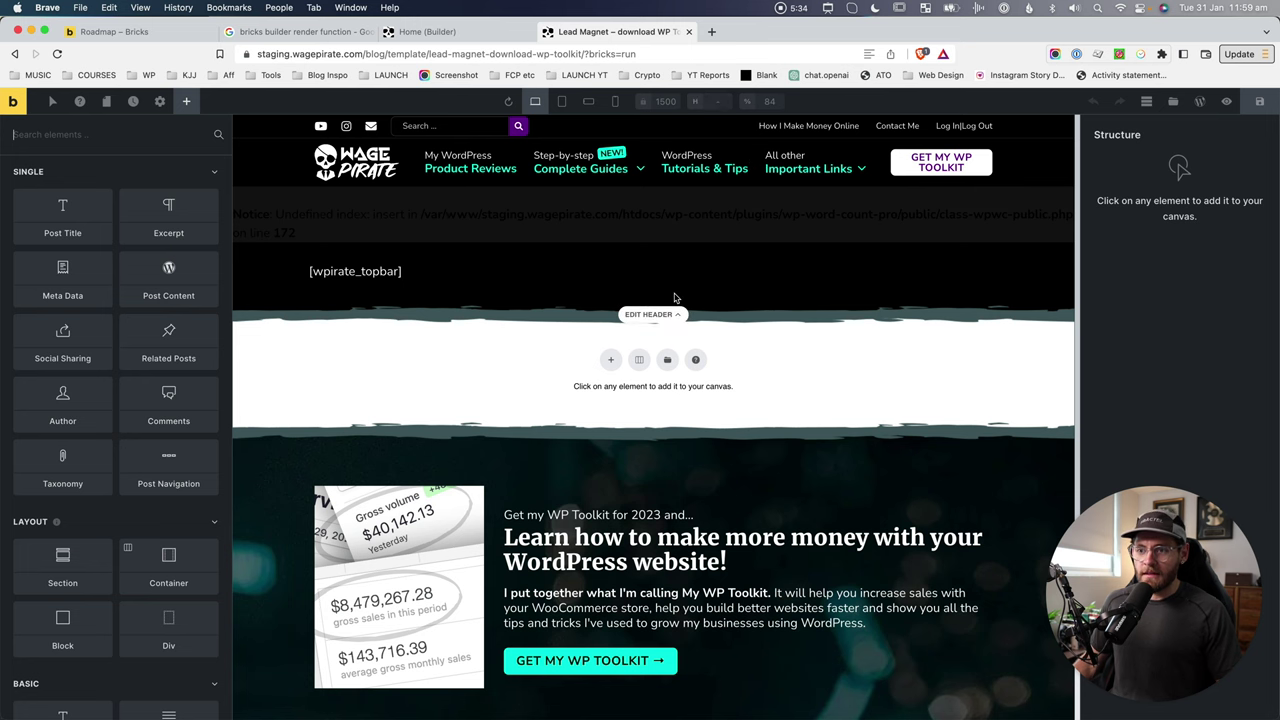
key(super+v)
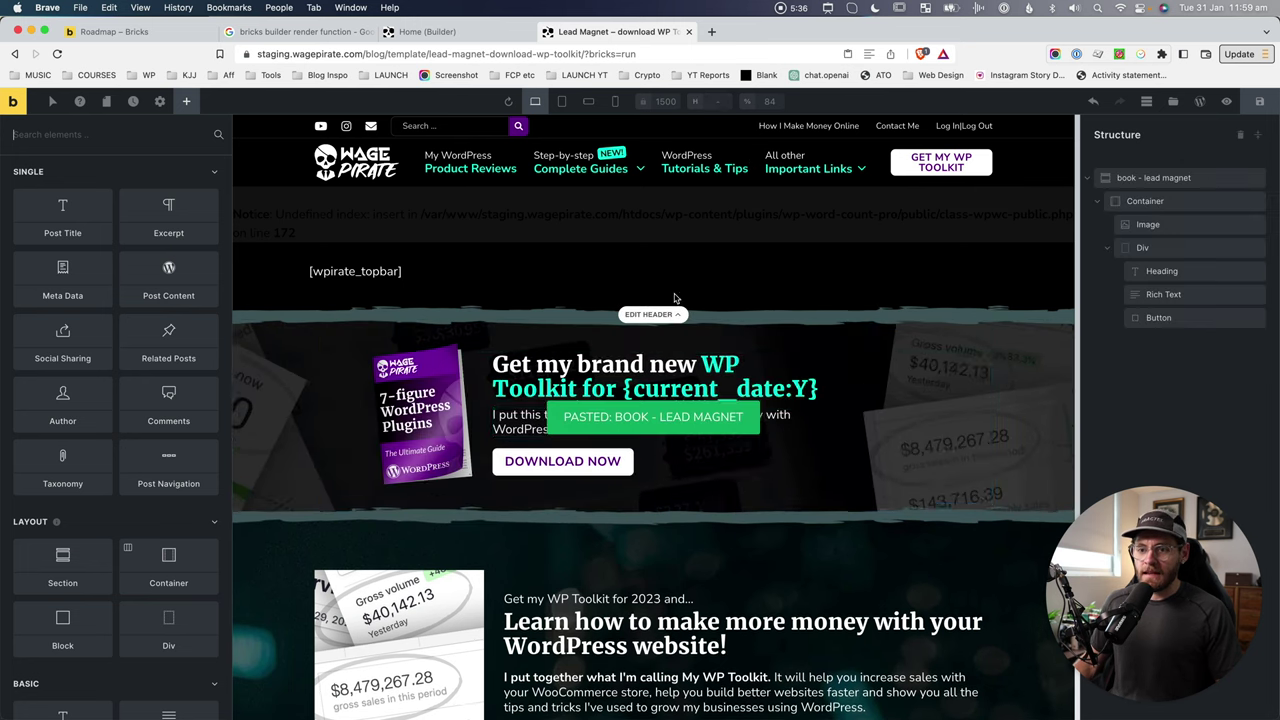
click(1259, 101)
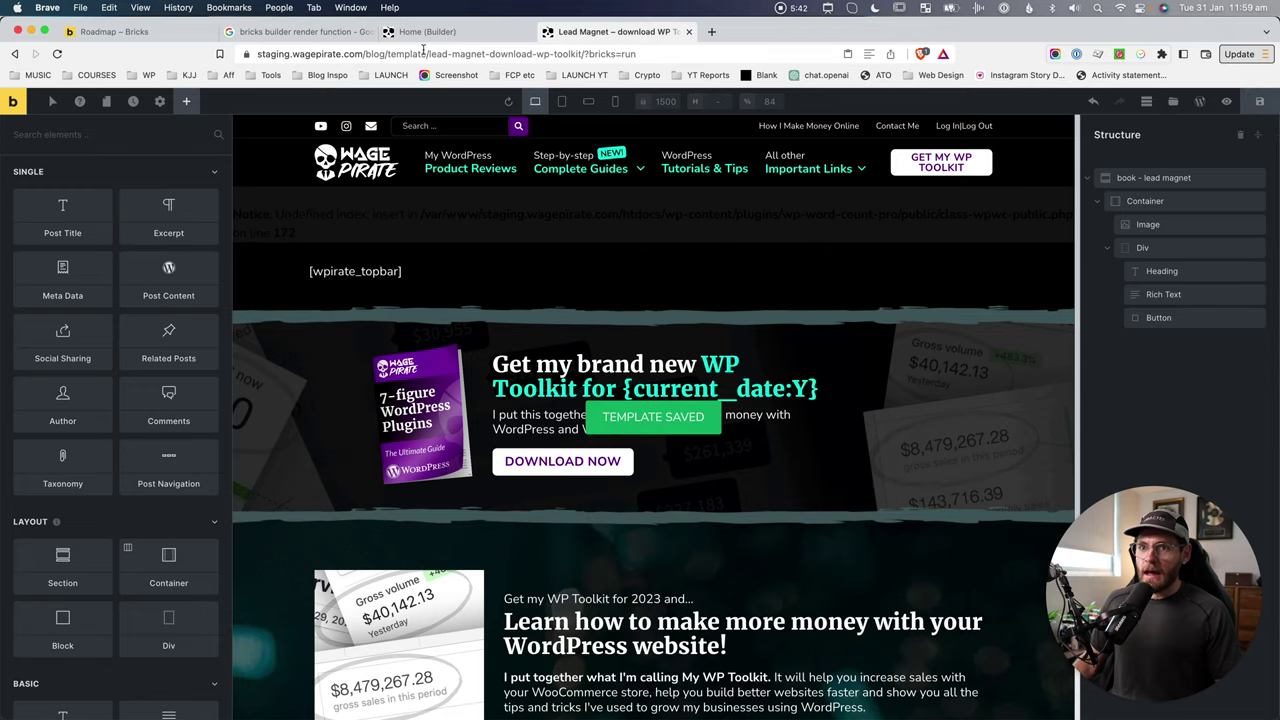
Delete the book - lead magnet section from the home page
click(427, 31)
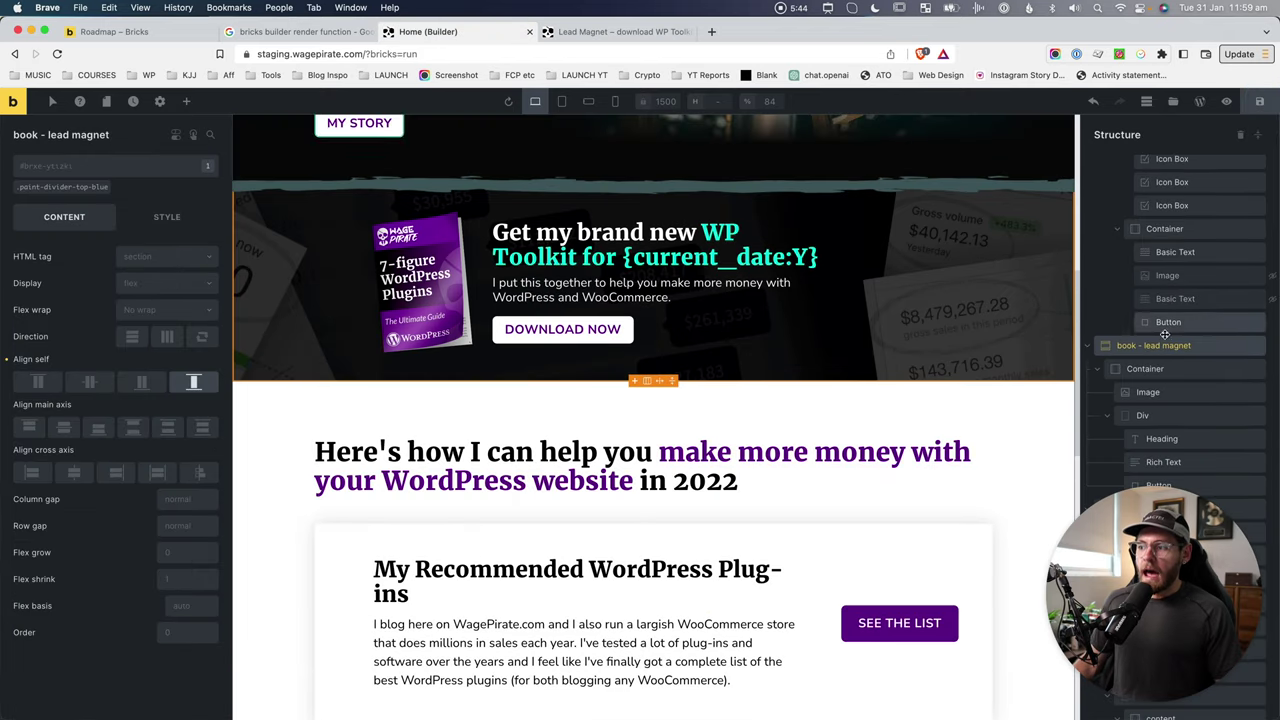
right_click(1163, 350)
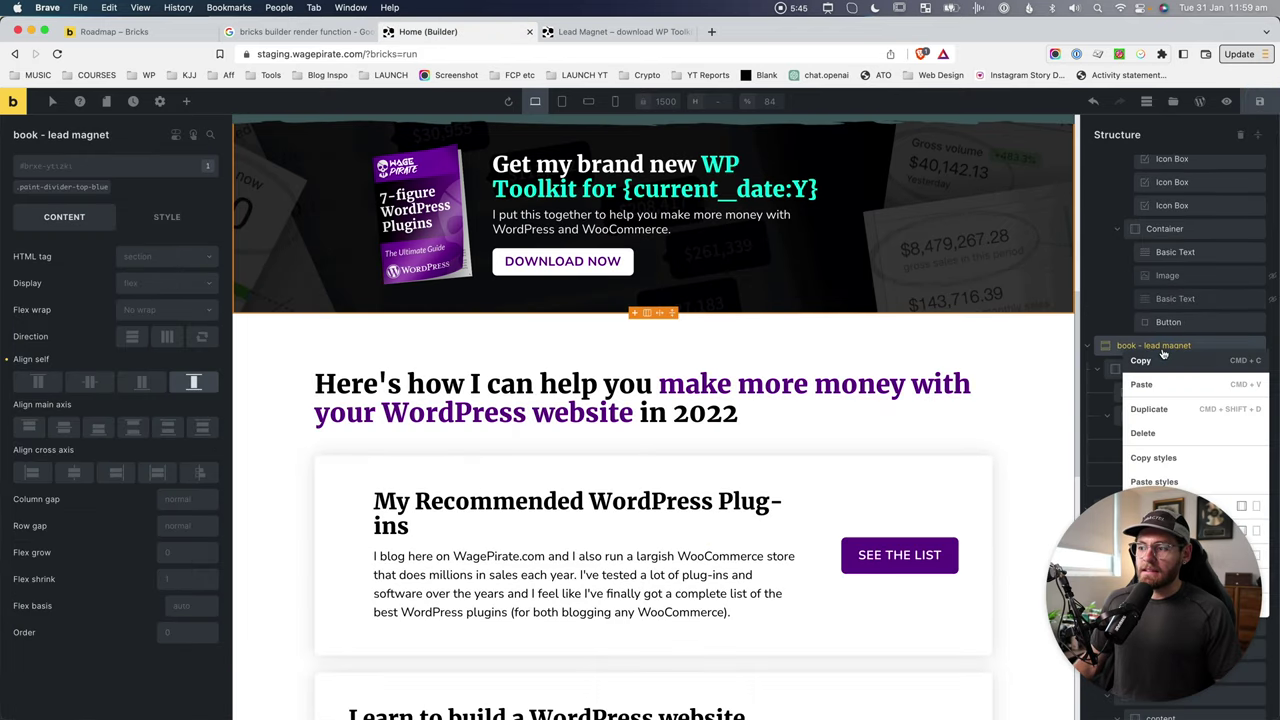
click(1148, 434)
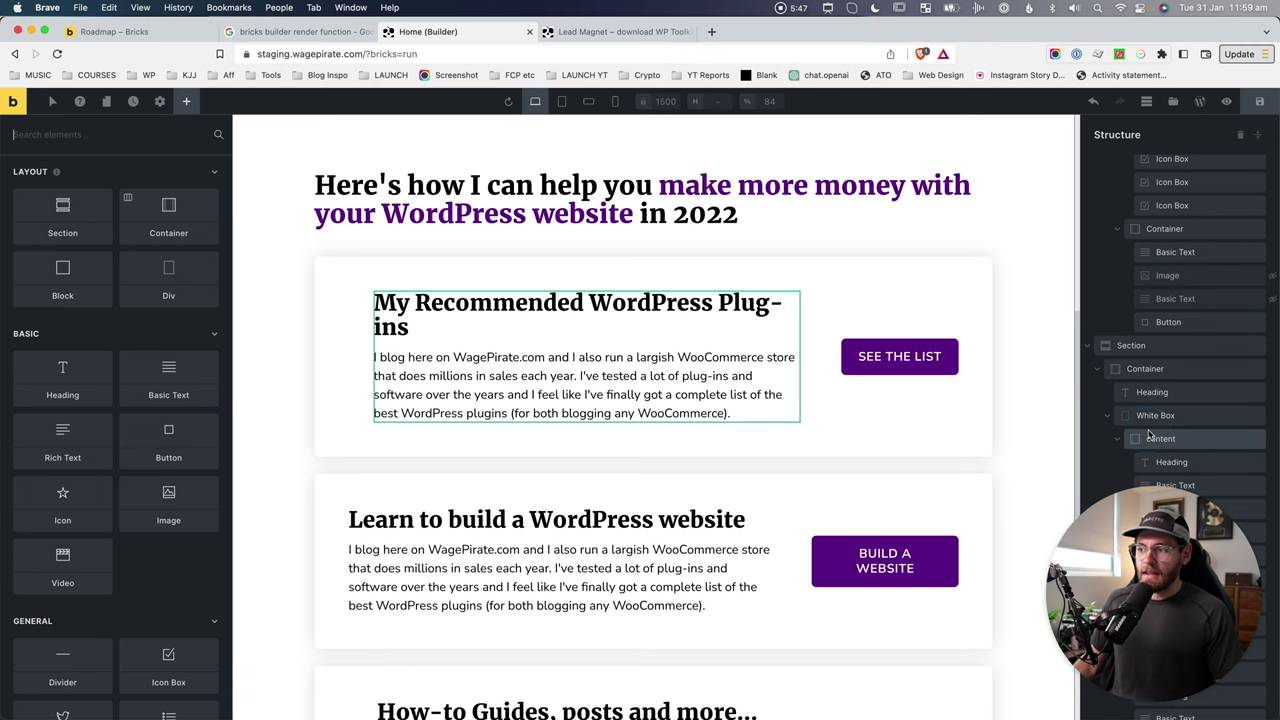
Add a Template element between the home page's two sections and save the page
click(1259, 136)
scroll(760, 318, up, 5)
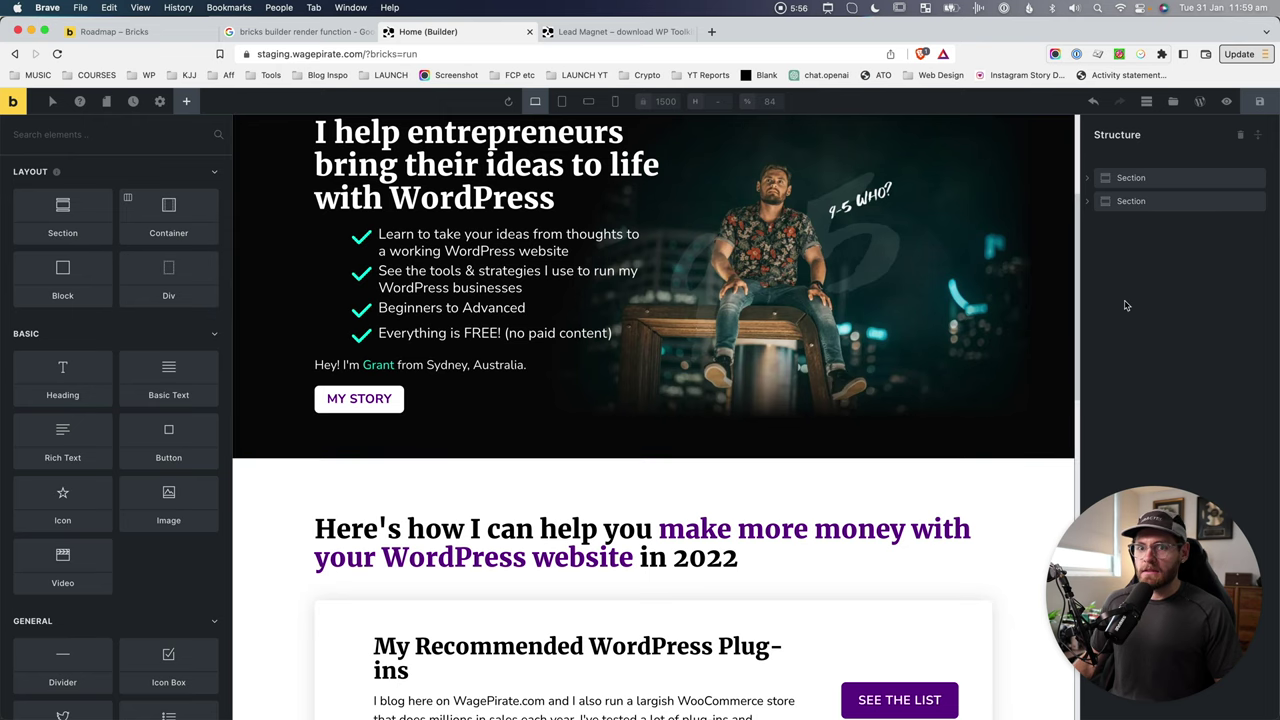
click(150, 134)
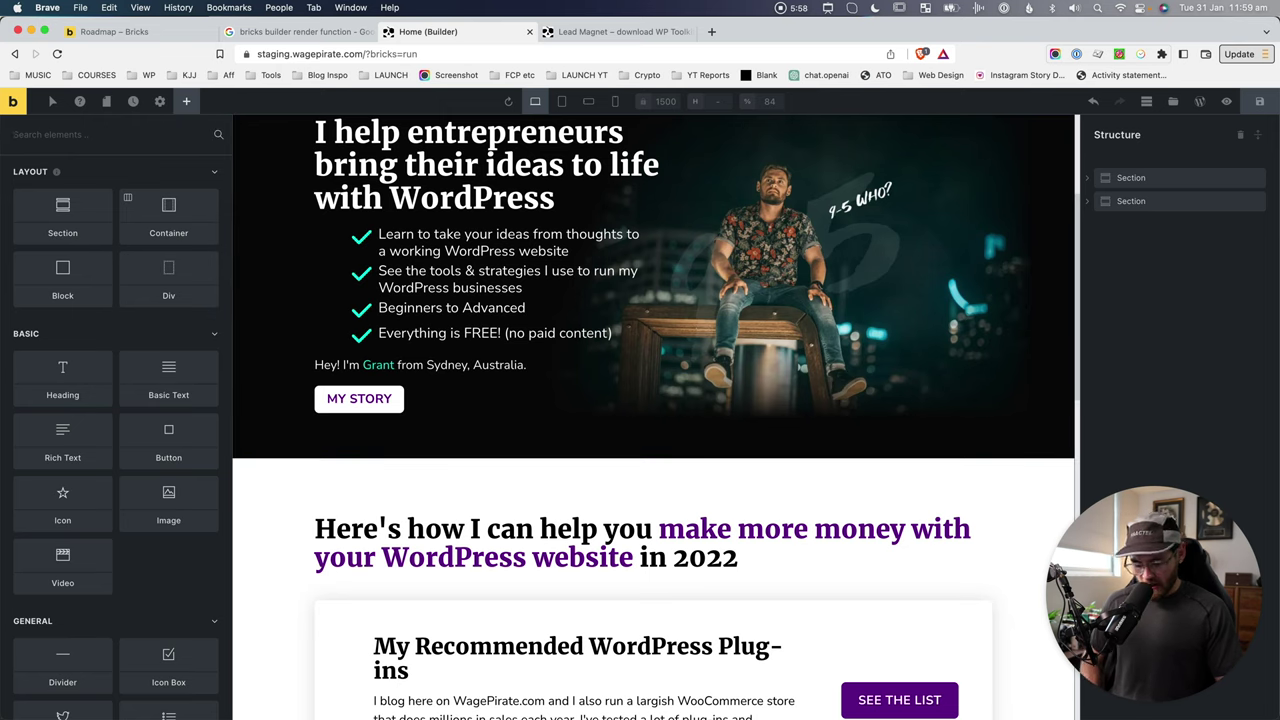
text(tem)
click(81, 188)
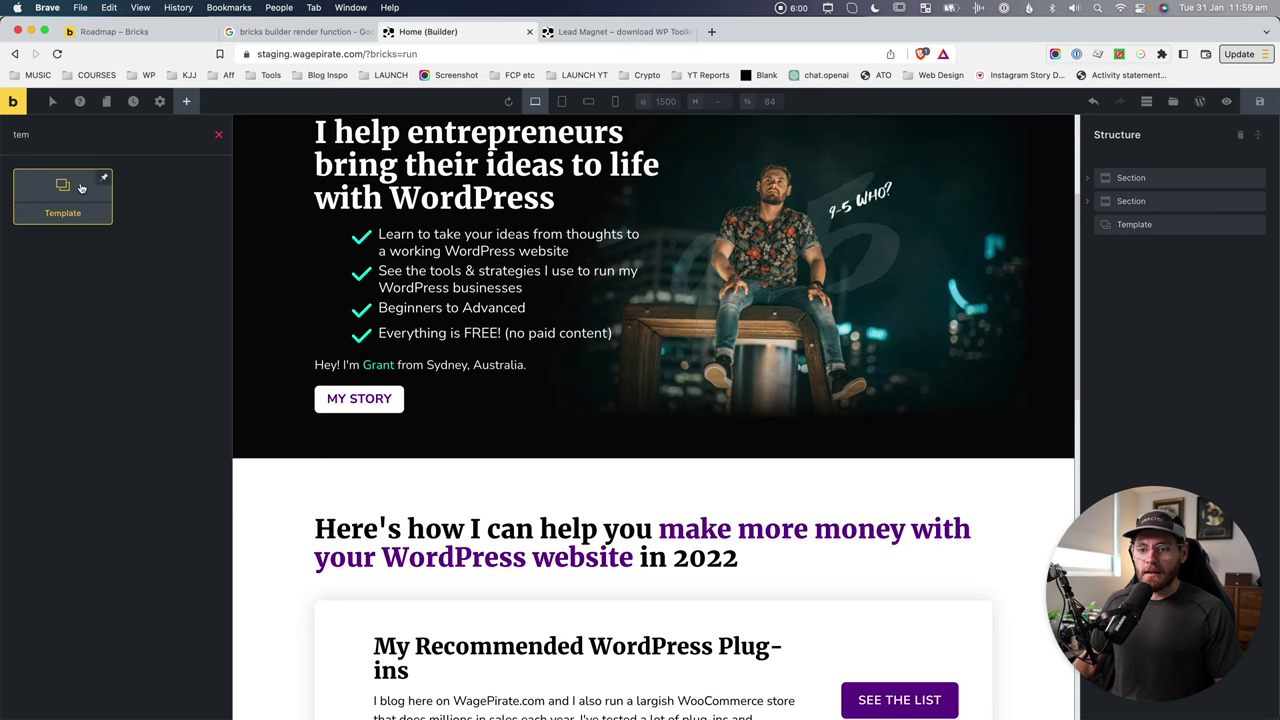
drag(1134, 224, 1131, 201)
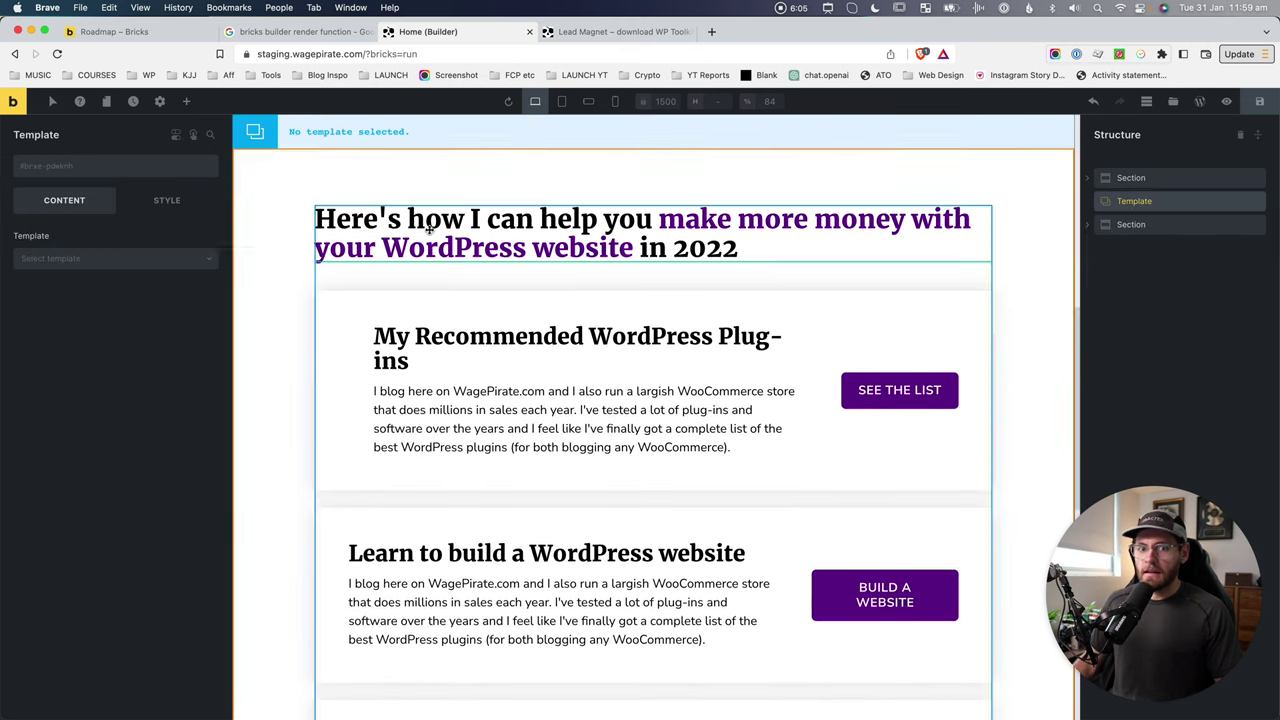
click(44, 256)
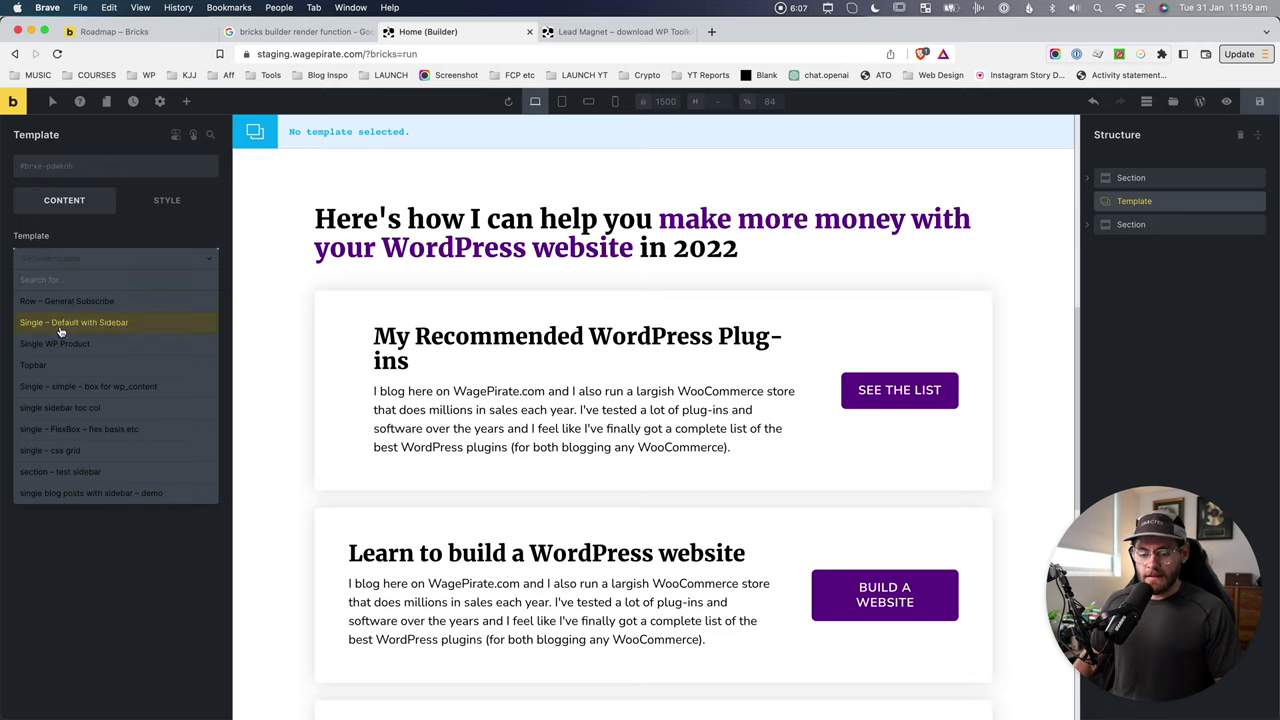
text(lead ma)
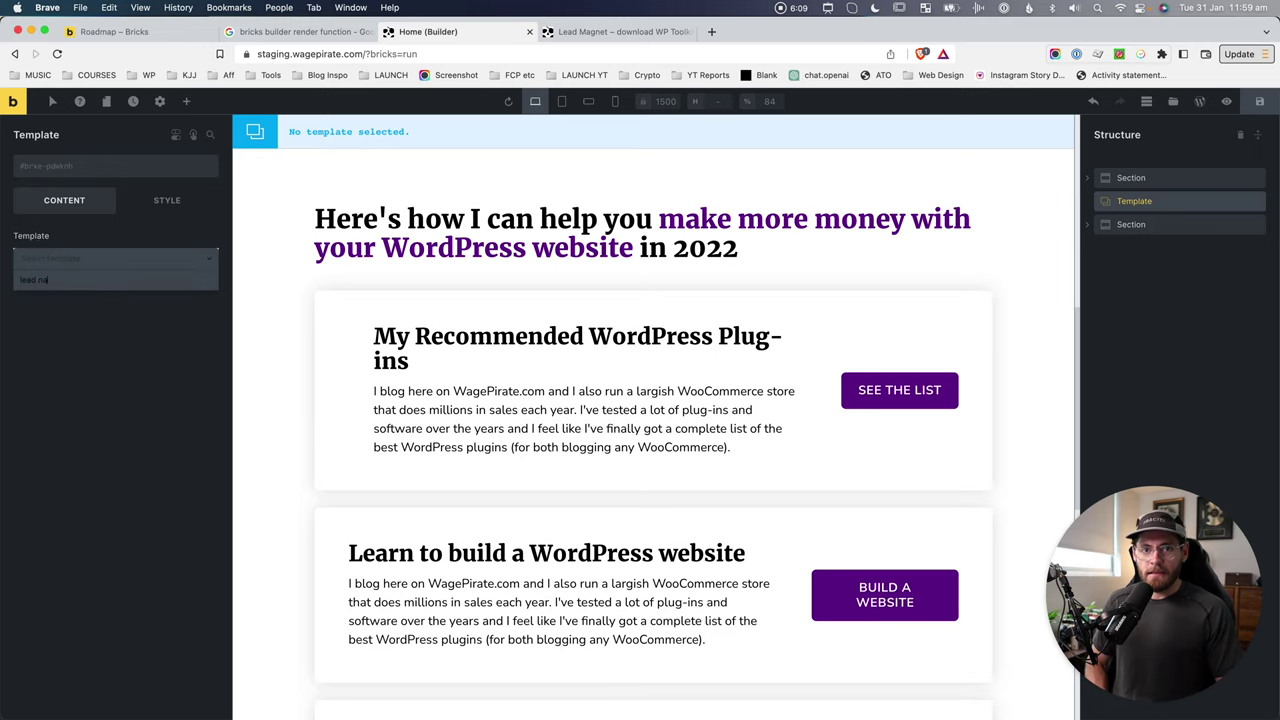
text(g)
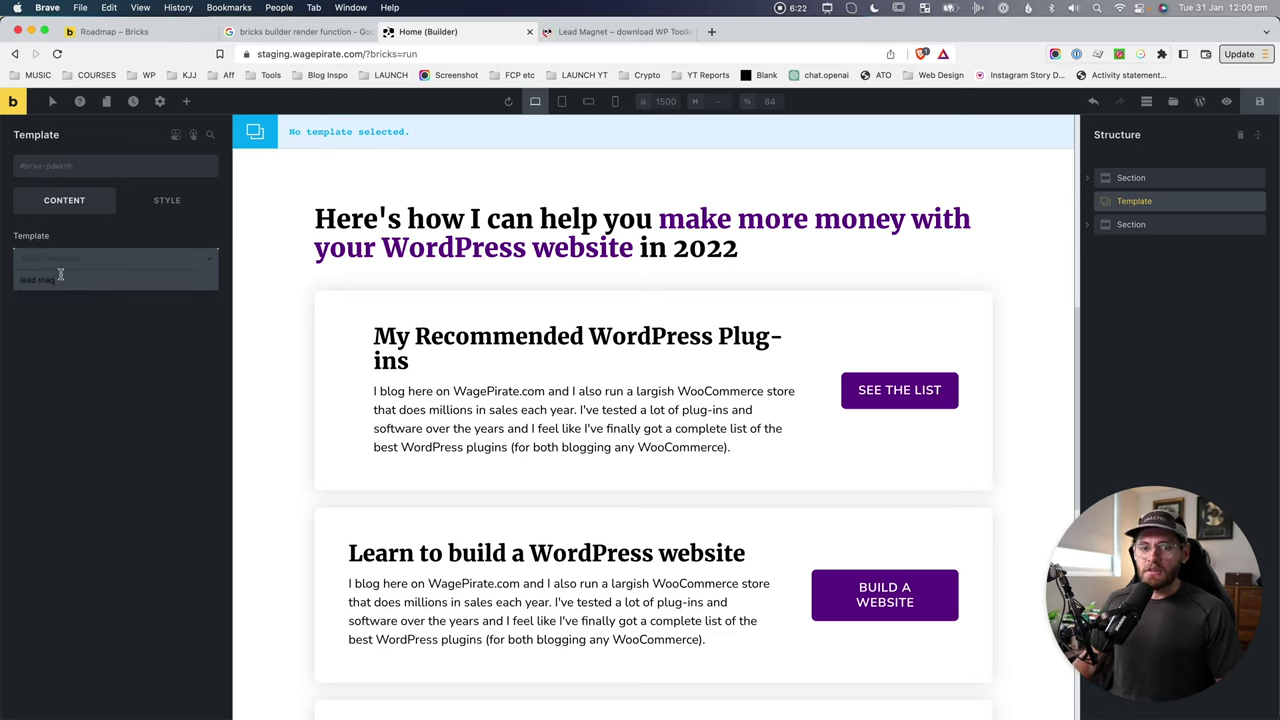
click(1261, 102)
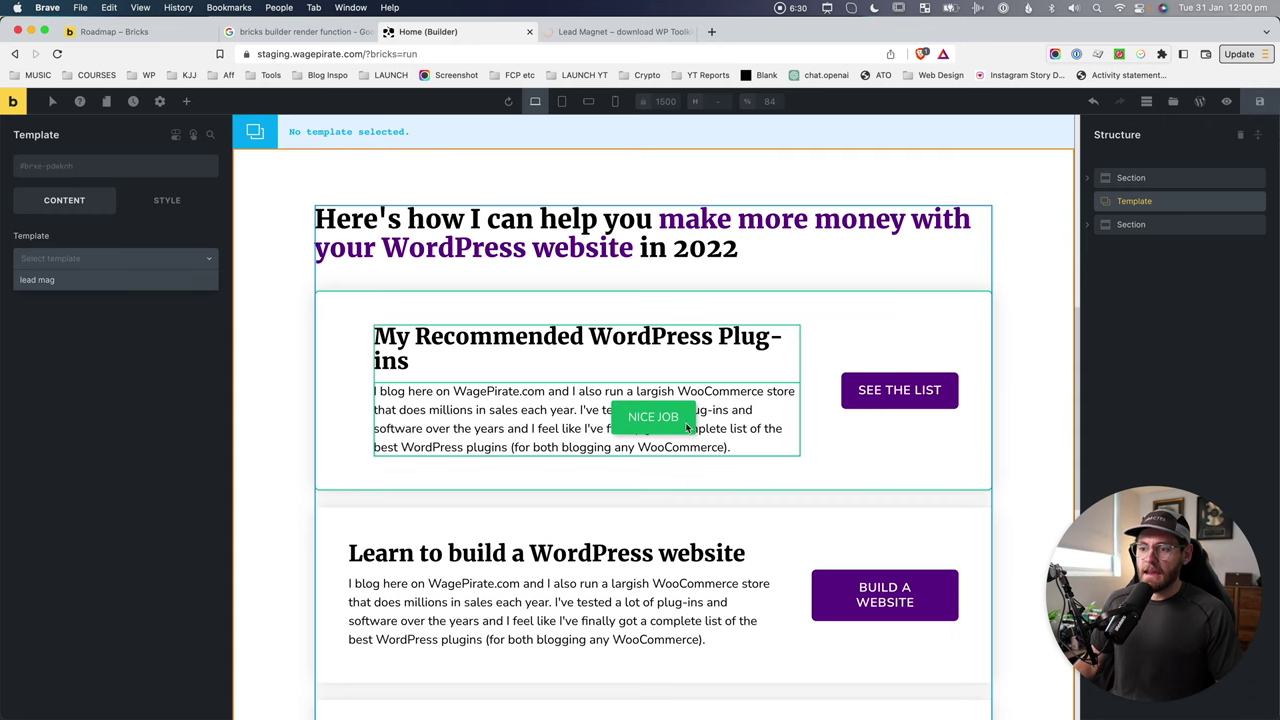
After reloading, set the Template element to 'Lead Magnet – download WP Toolkit'
key(super+r)
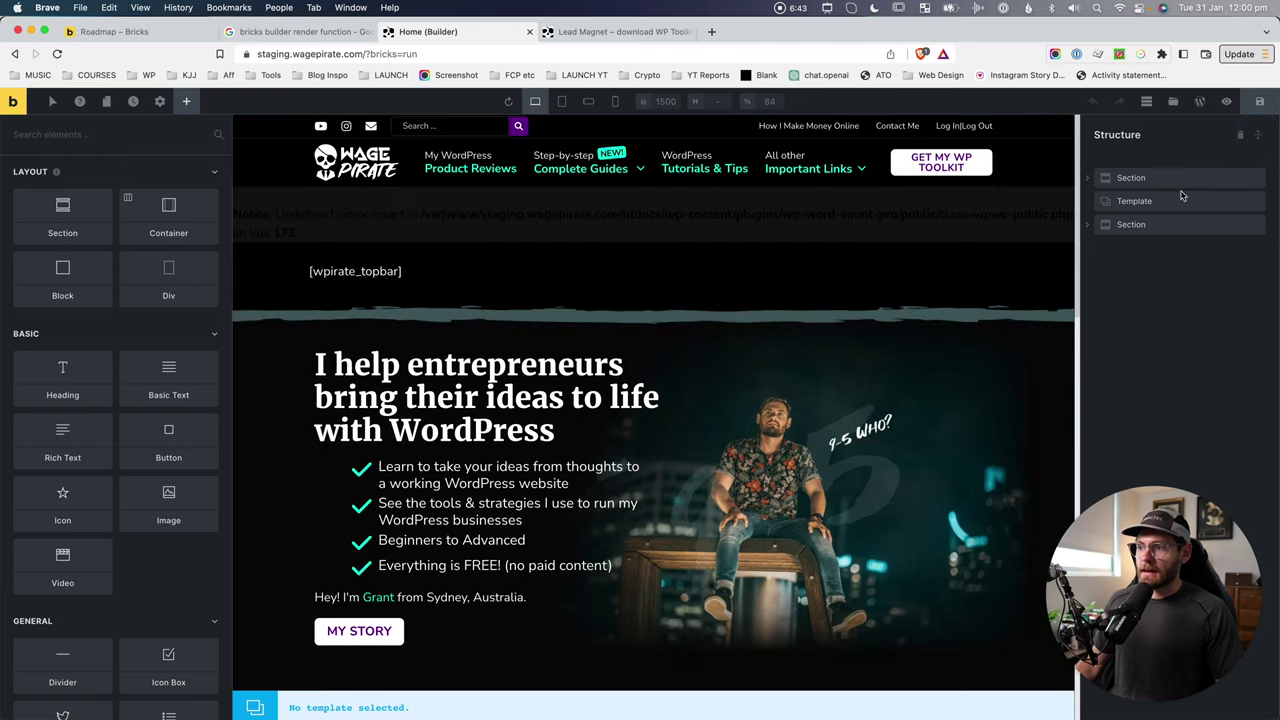
click(1176, 201)
click(153, 265)
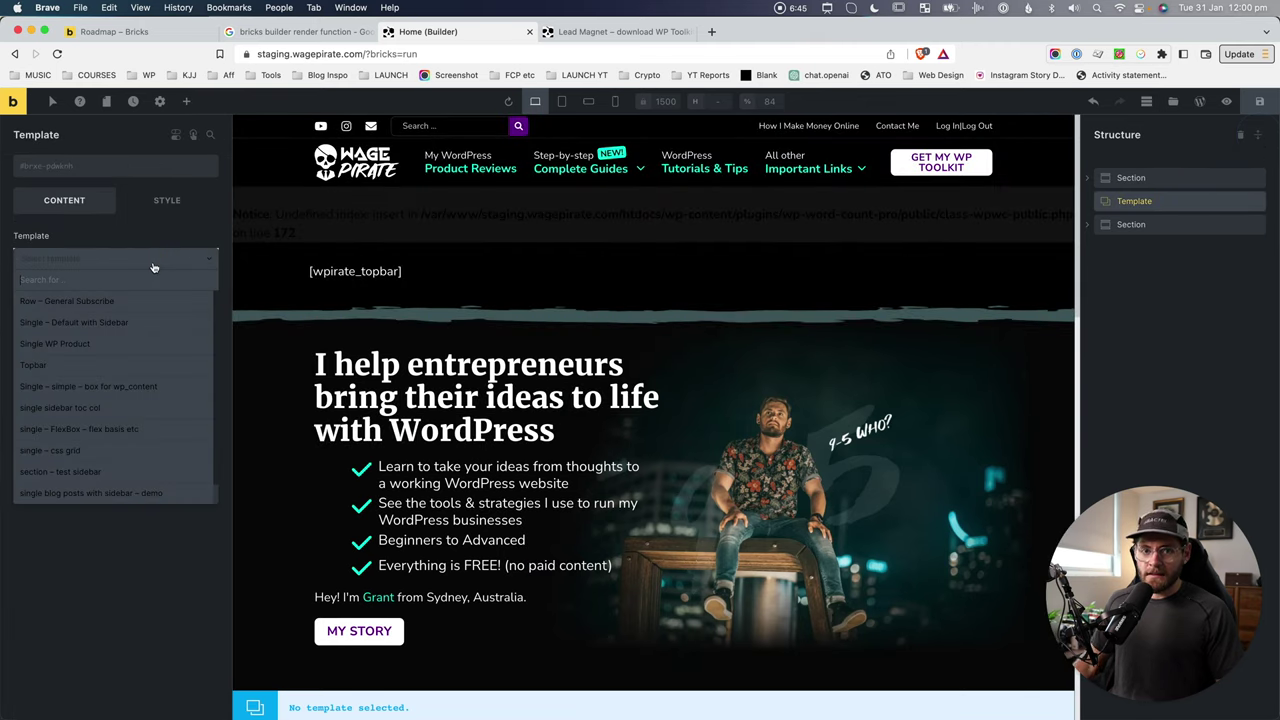
text(lead mag)
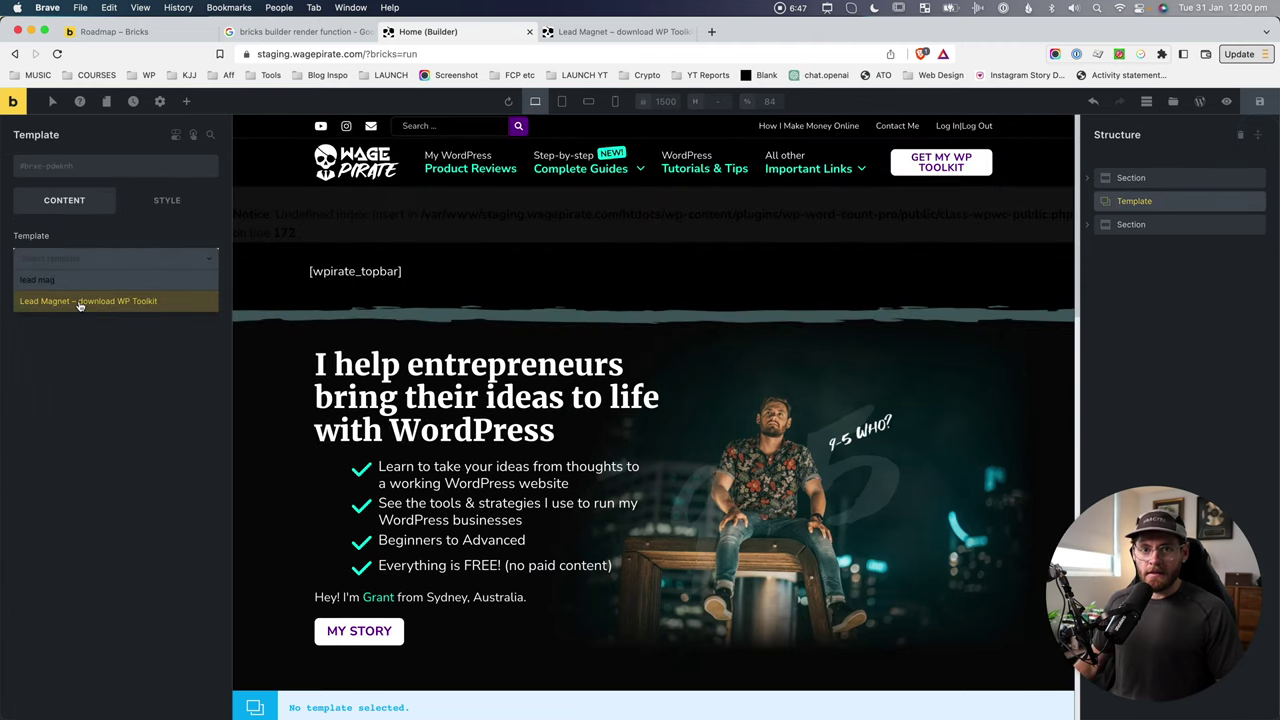
click(80, 305)
scroll(473, 355, down, 3)
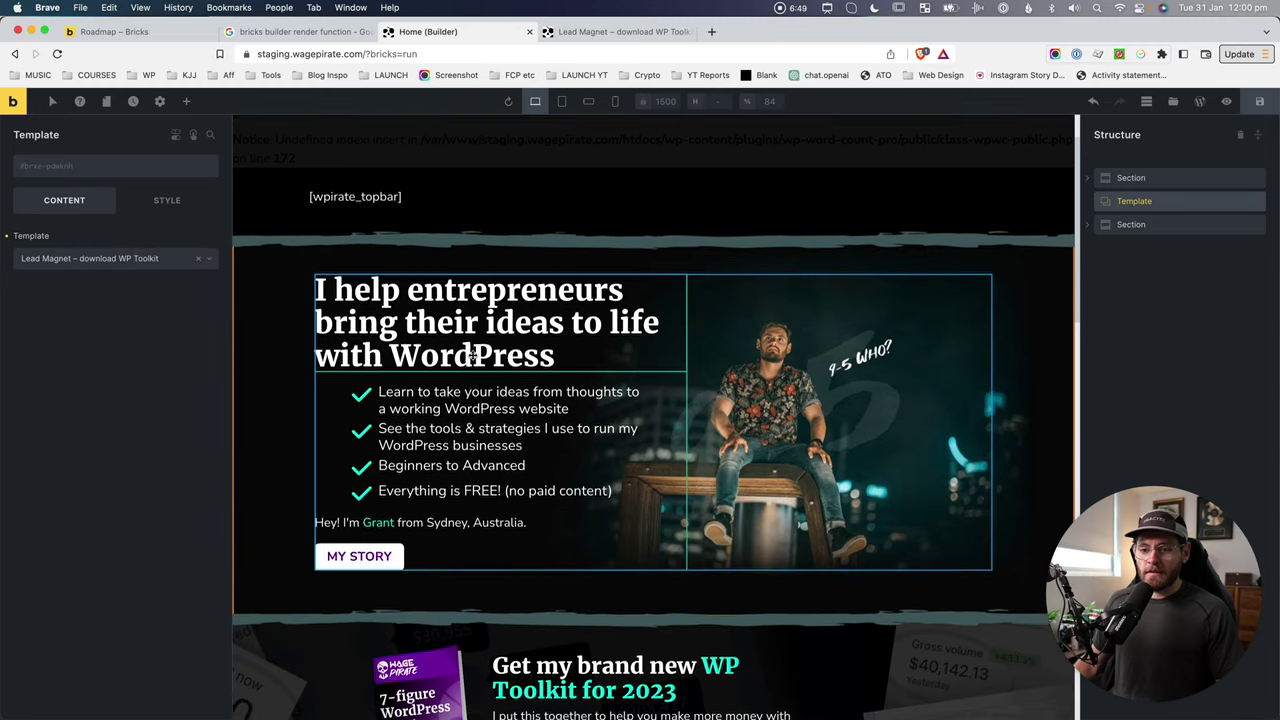
scroll(450, 356, down, 1)
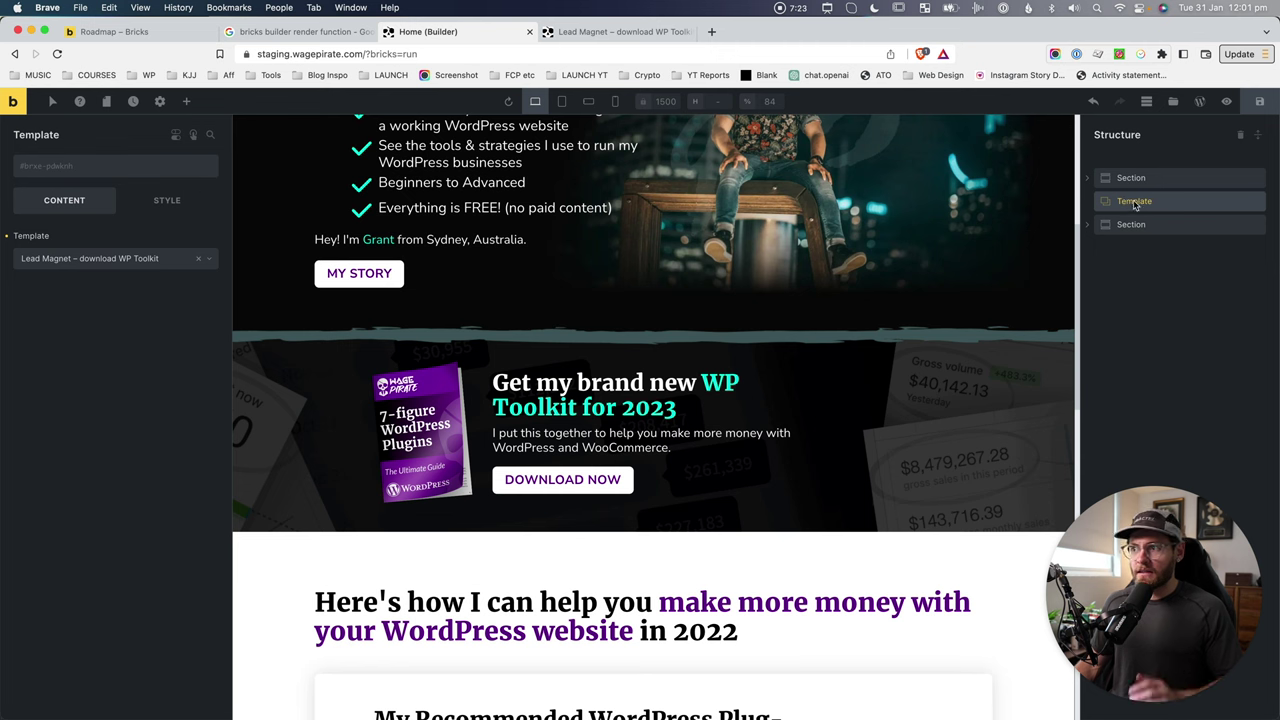
Replace the Template element with a Code element placed between the two sections
right_click(1188, 207)
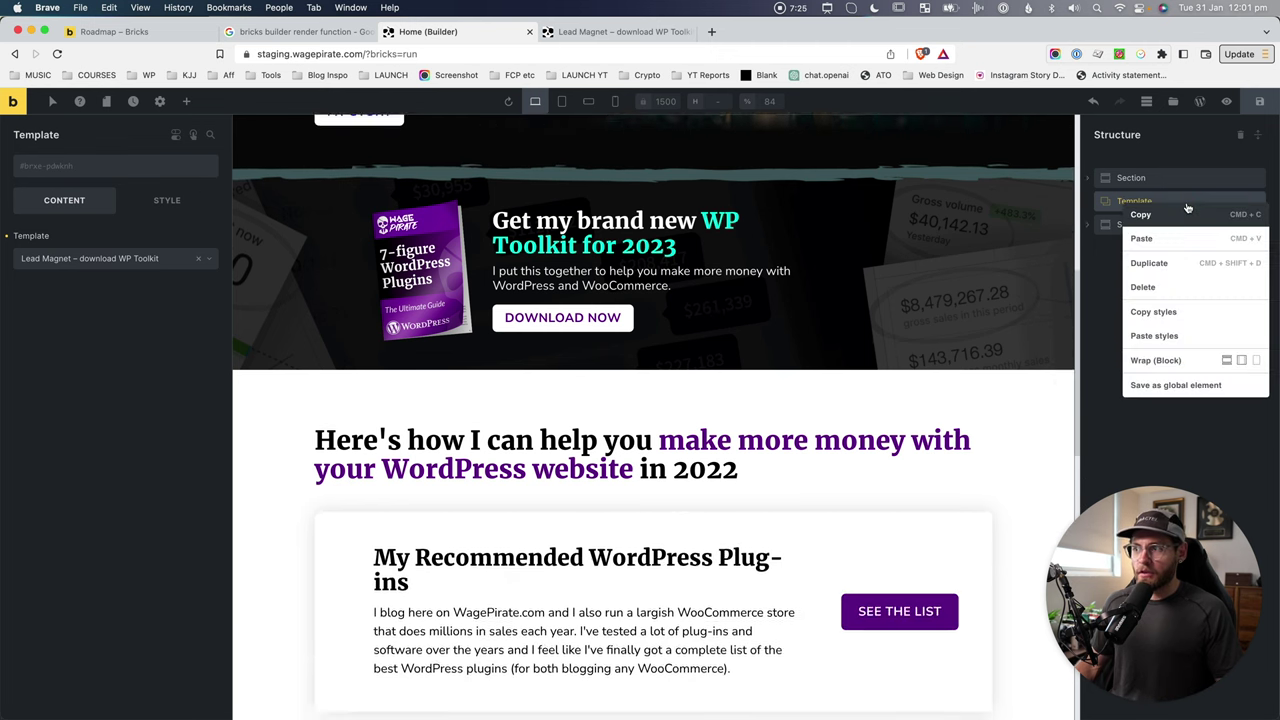
click(1173, 288)
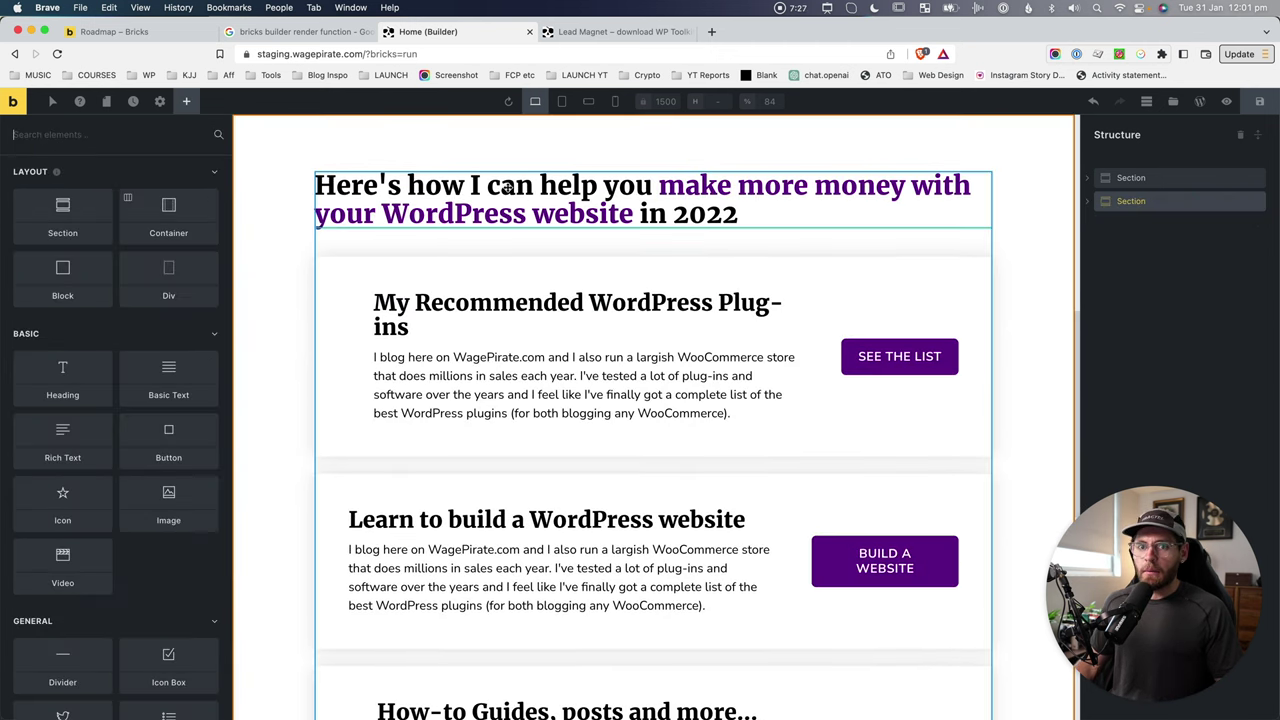
text(code)
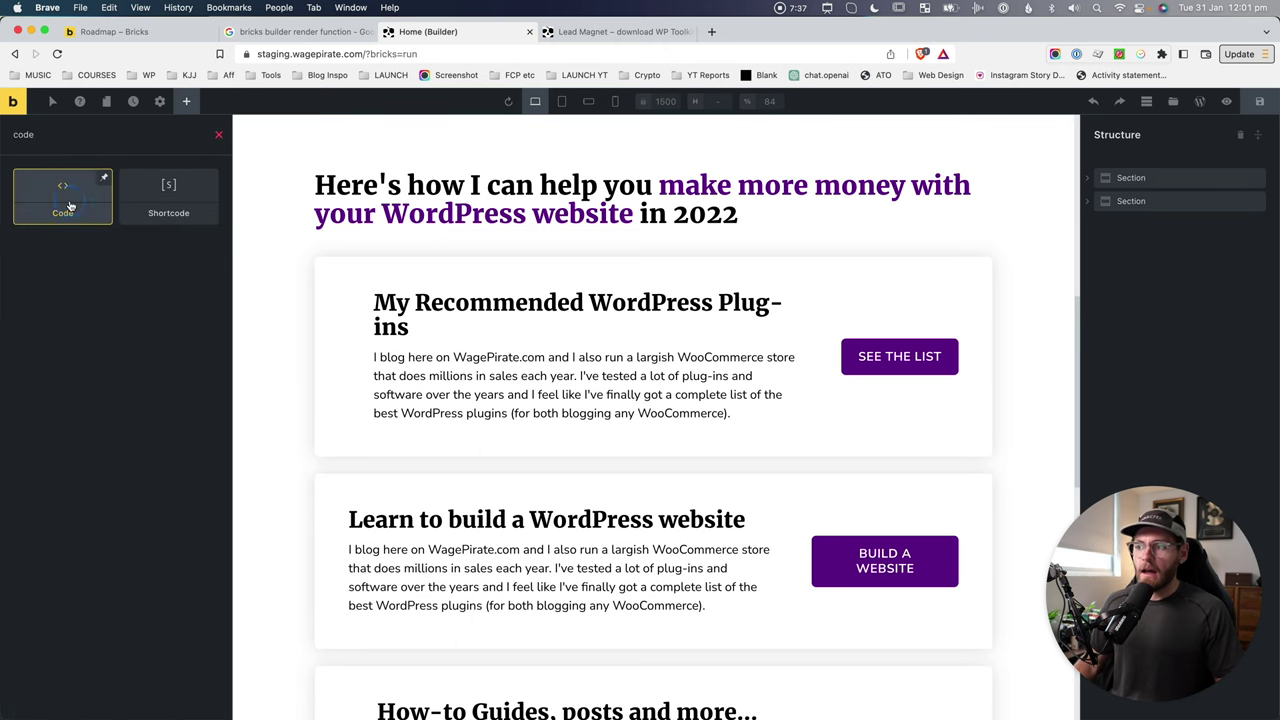
click(70, 205)
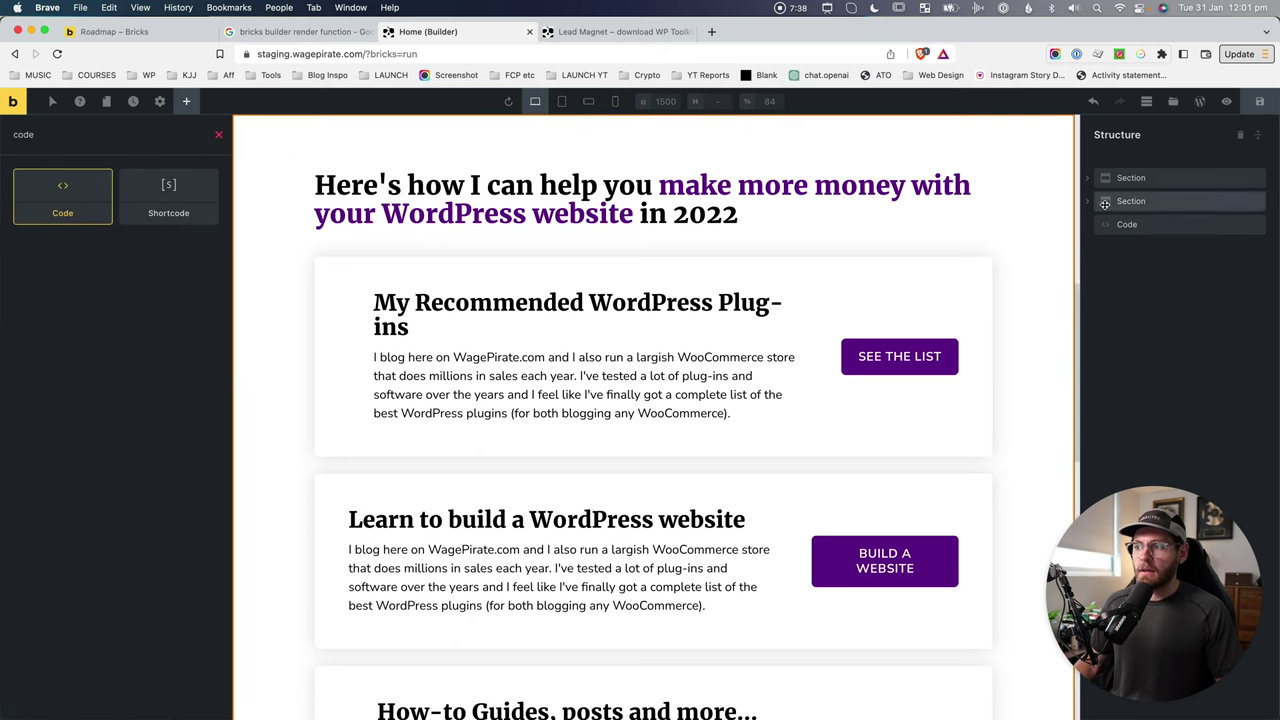
drag(1127, 228, 1134, 206)
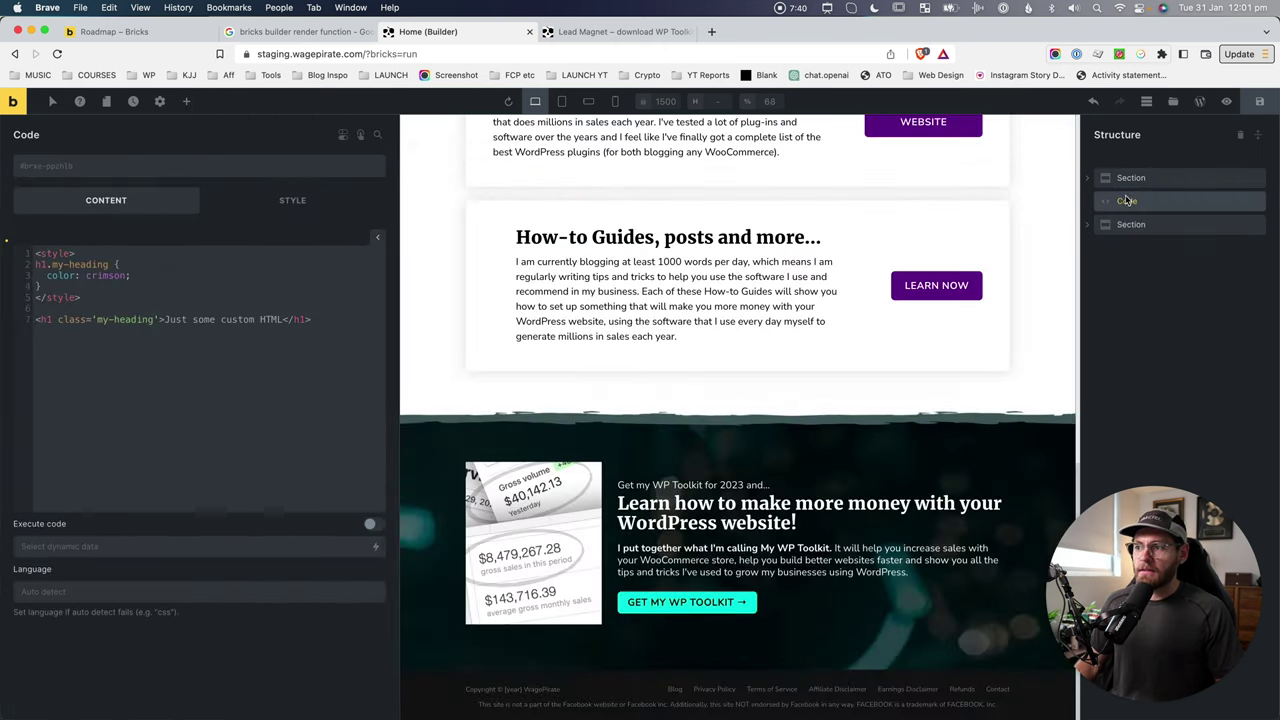
Clear the Code element's sample code and open the WordPress dashboard in a new tab
drag(35, 253, 157, 319)
key(BackSpace)
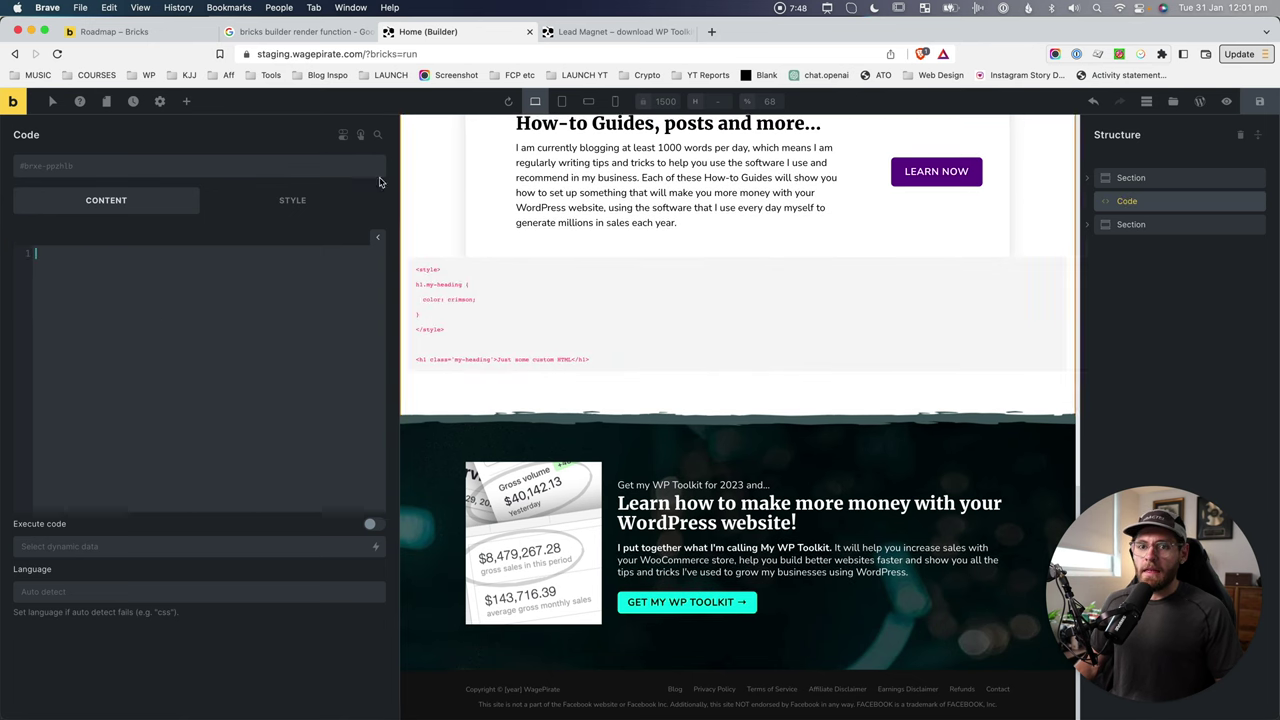
click(12, 101)
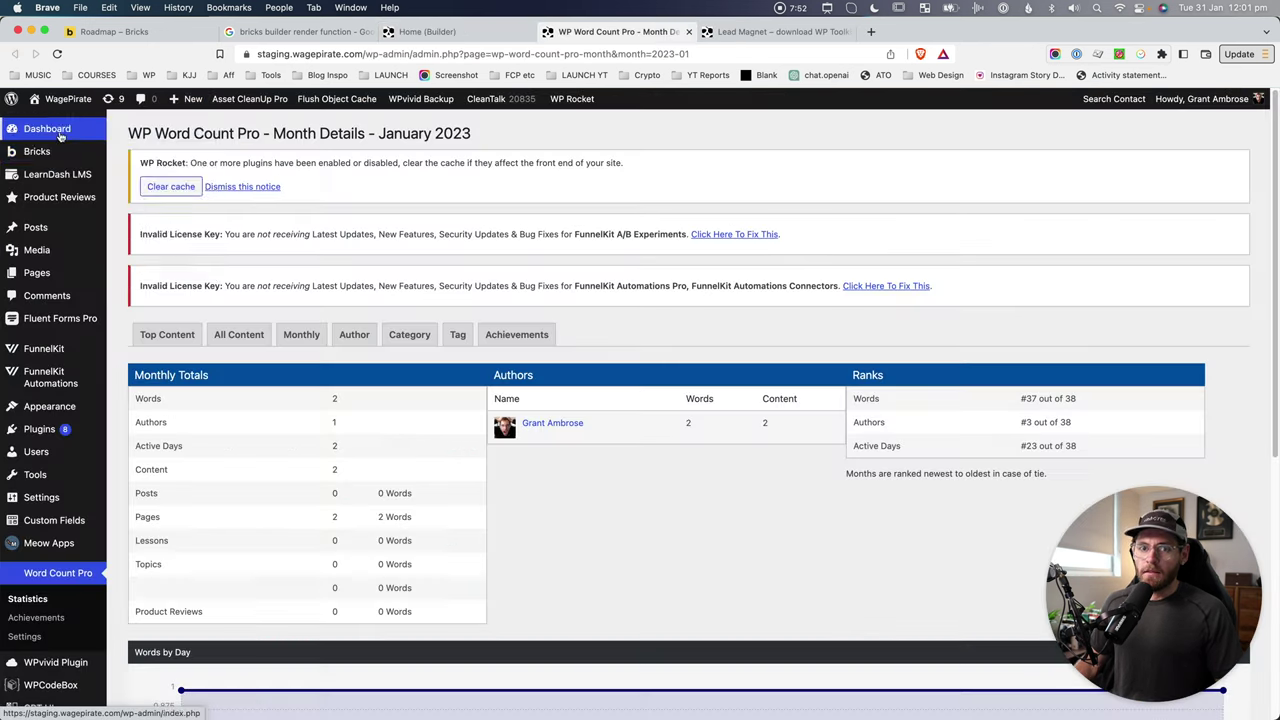
Copy the [bricks_template id="69846"] shortcode of the Lead Magnet template from Bricks Templates
mouse_move(40, 151)
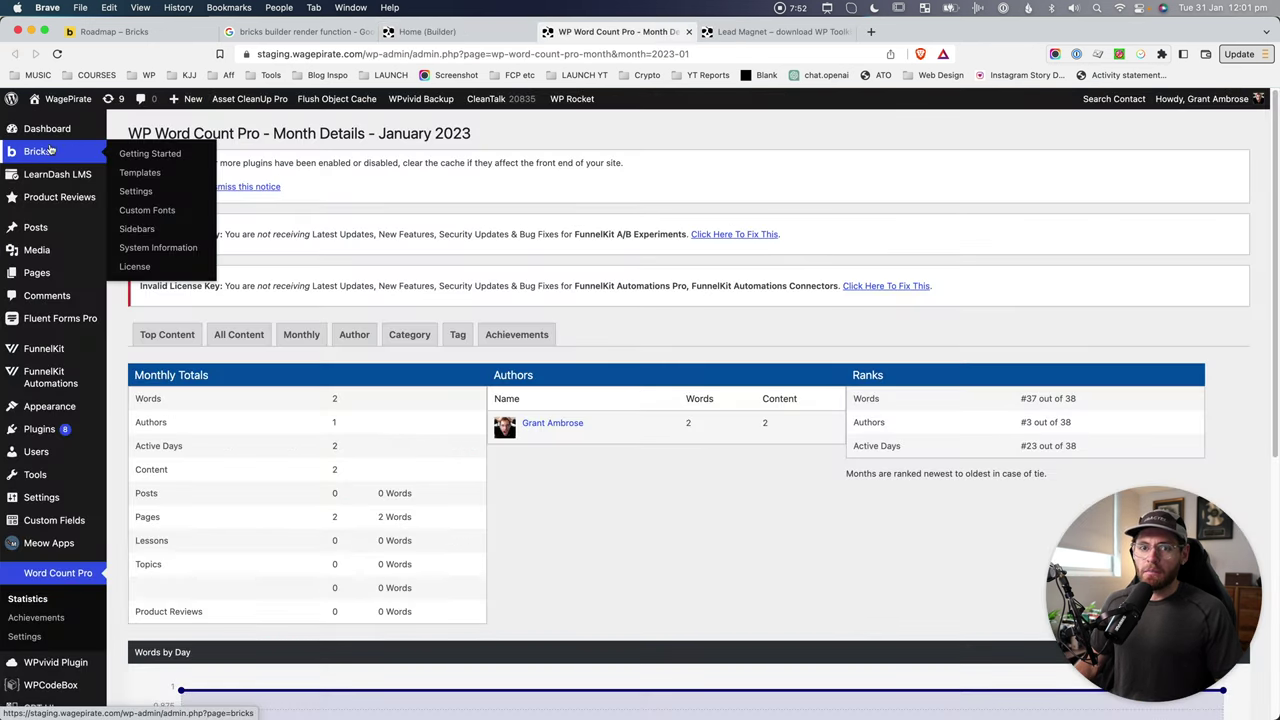
click(145, 174)
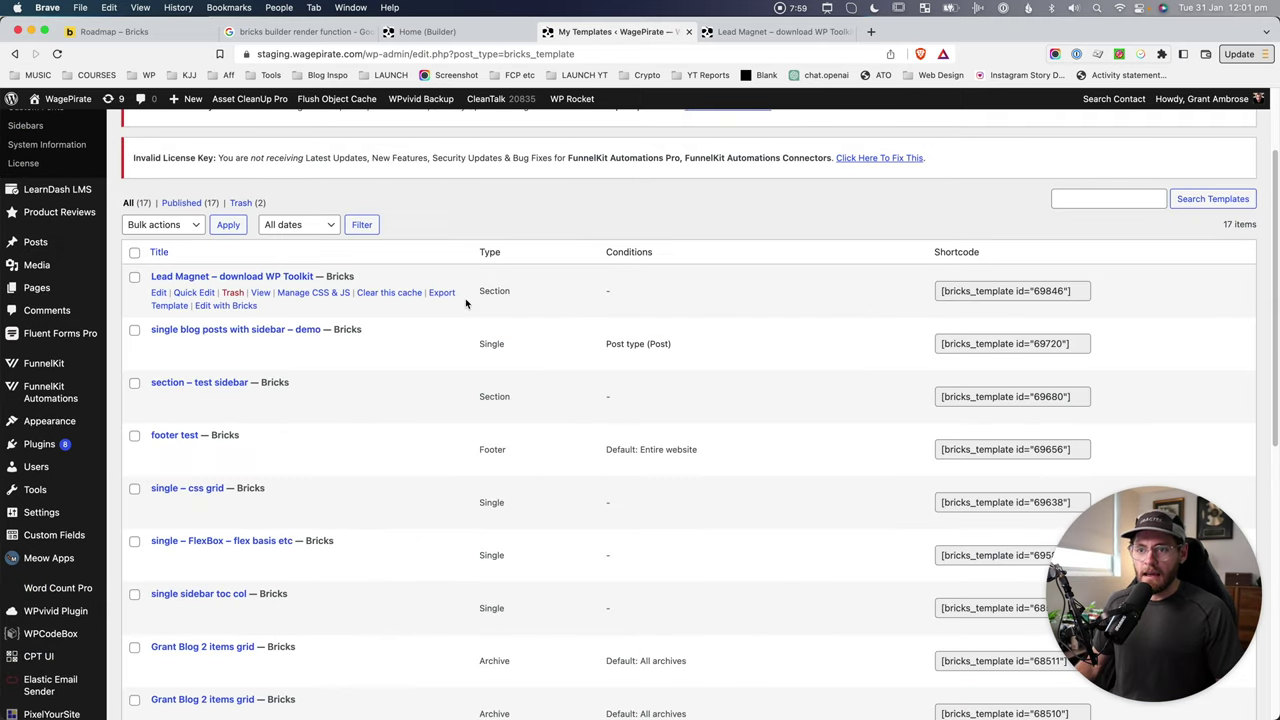
click(1041, 291)
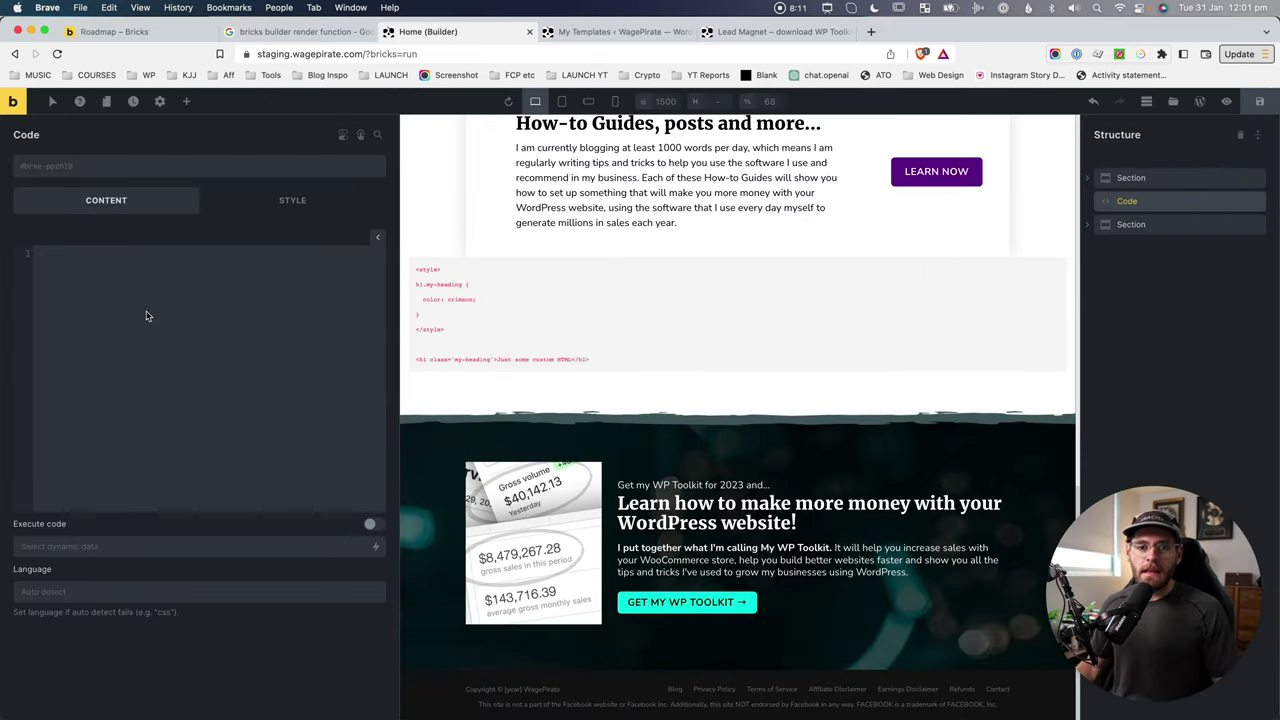
Start a PHP block in the Code element containing an echo do_shortcode() call
click(148, 314)
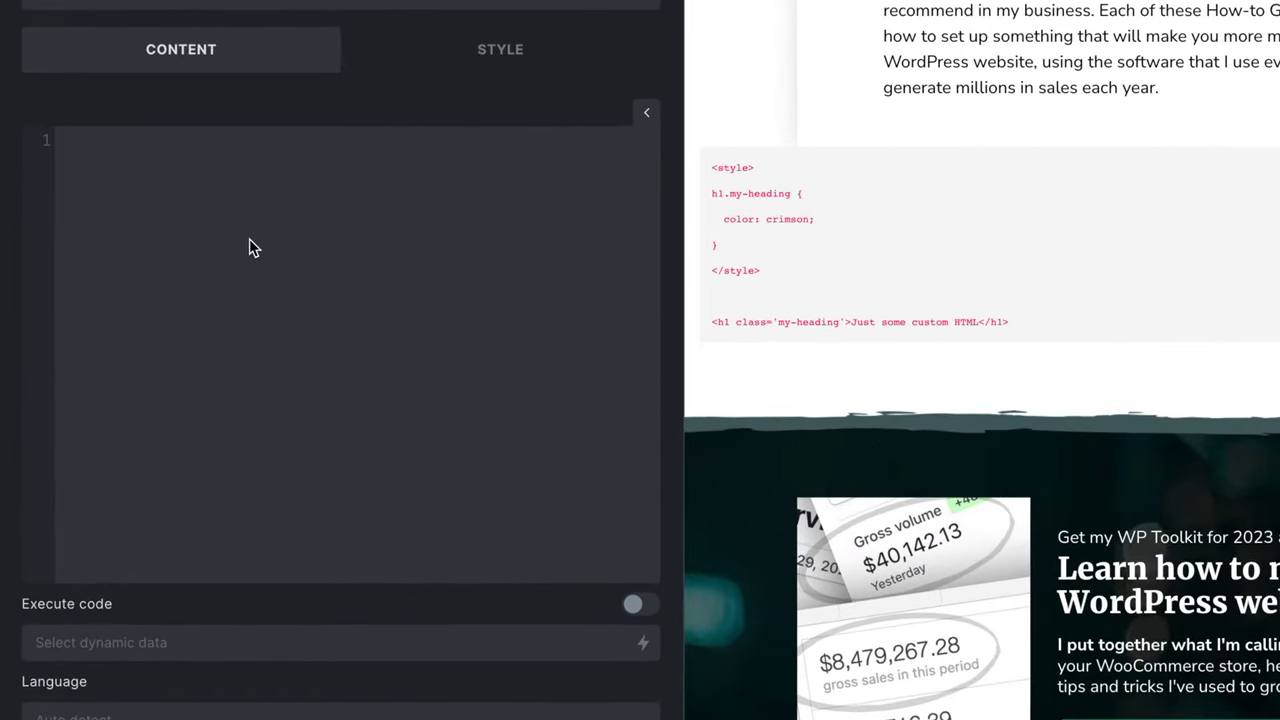
text(<?php)
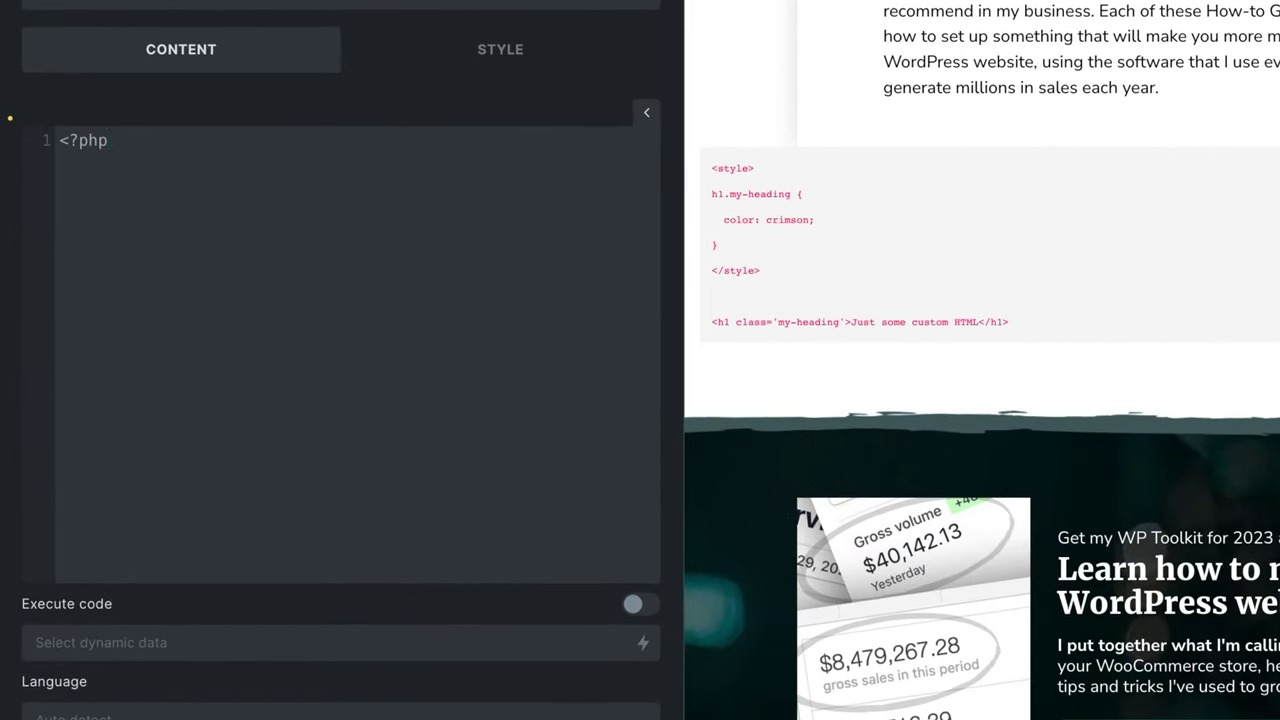
text(>)
key(Left)
key(Left)
key(Return)
key(Return)
key(Up)
key(Up)
text(ec)
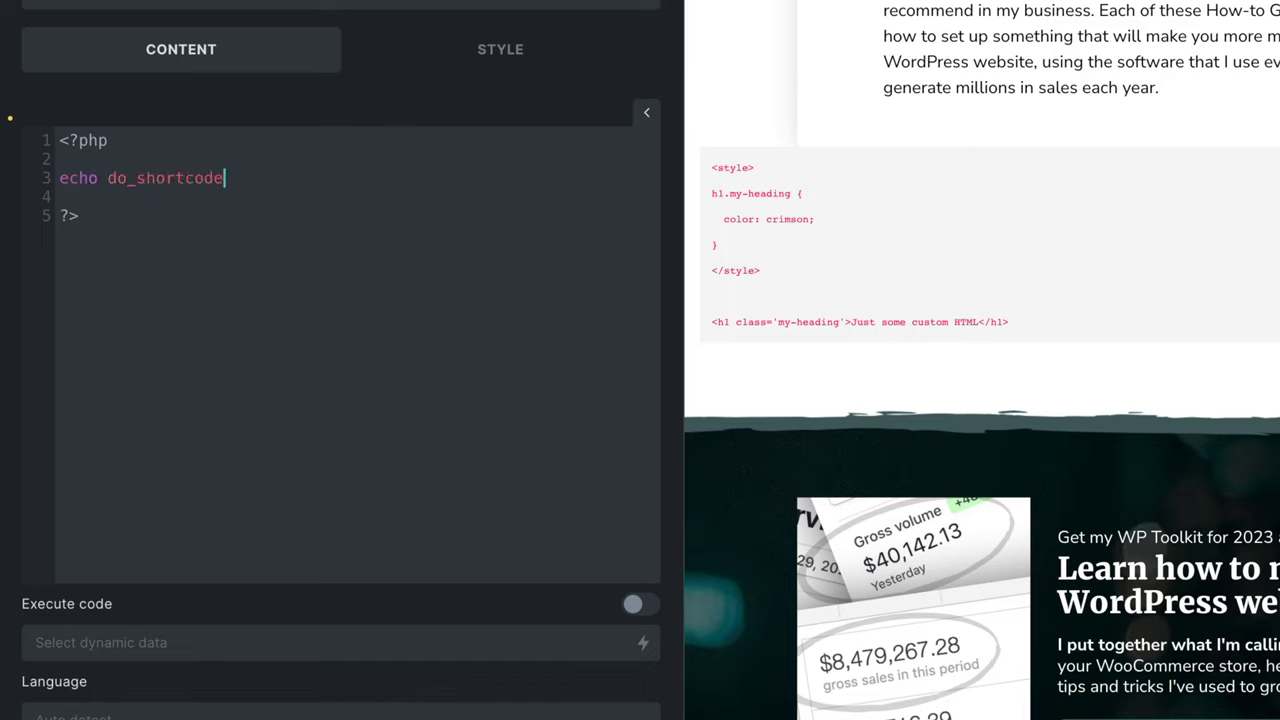
text())
End the statement with a semicolon and paste the [bricks_template id="69846"] shortcode inside quotes
drag(108, 177, 244, 176)
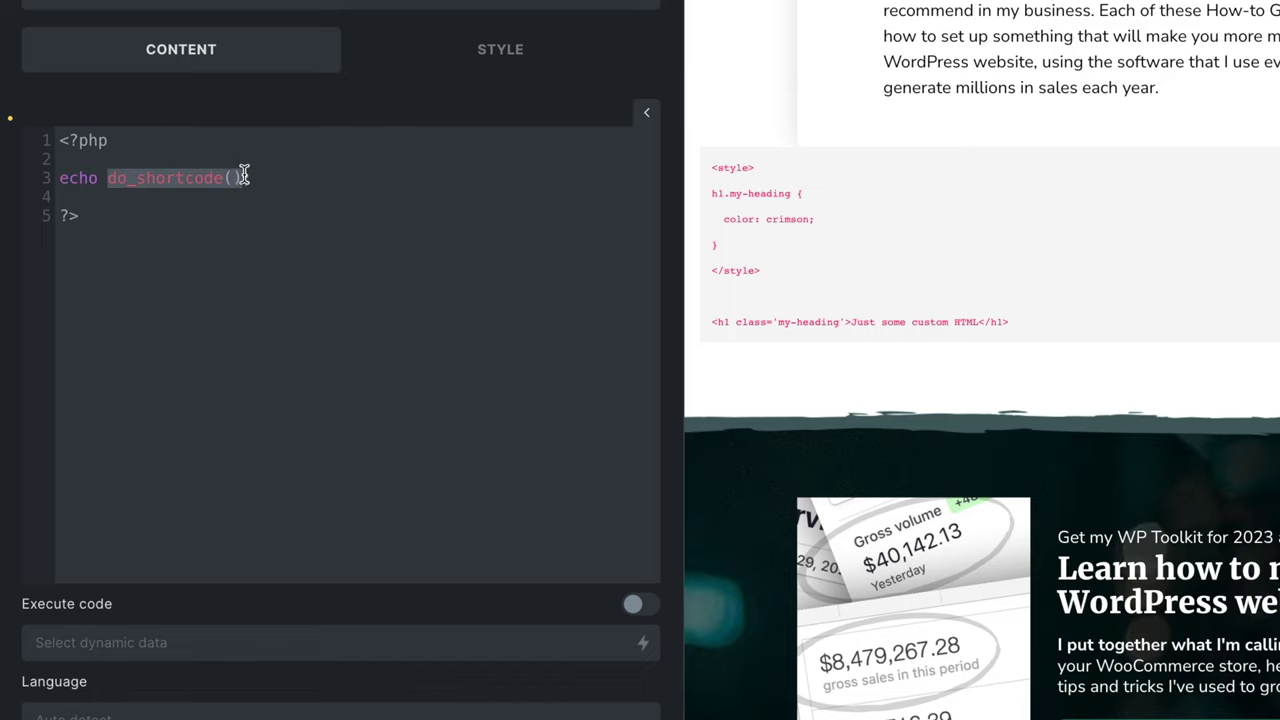
click(241, 177)
text(;)
click(230, 177)
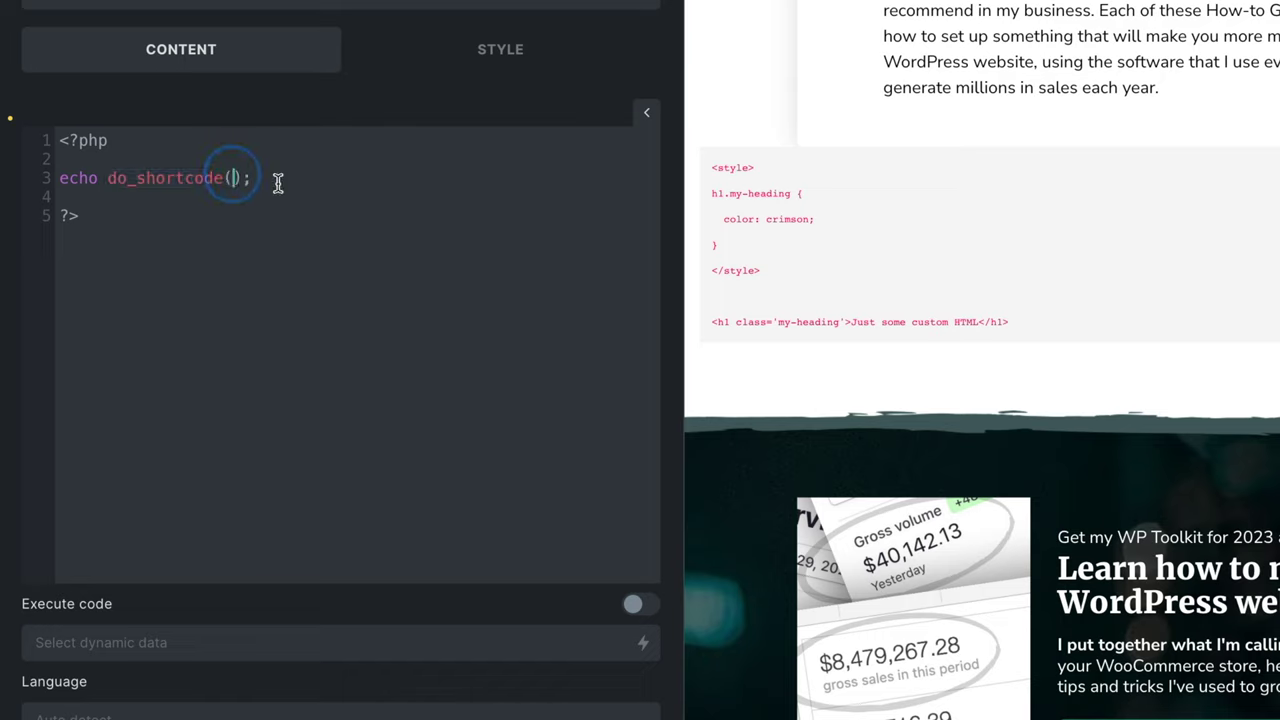
text('')
key(ctrl+v)
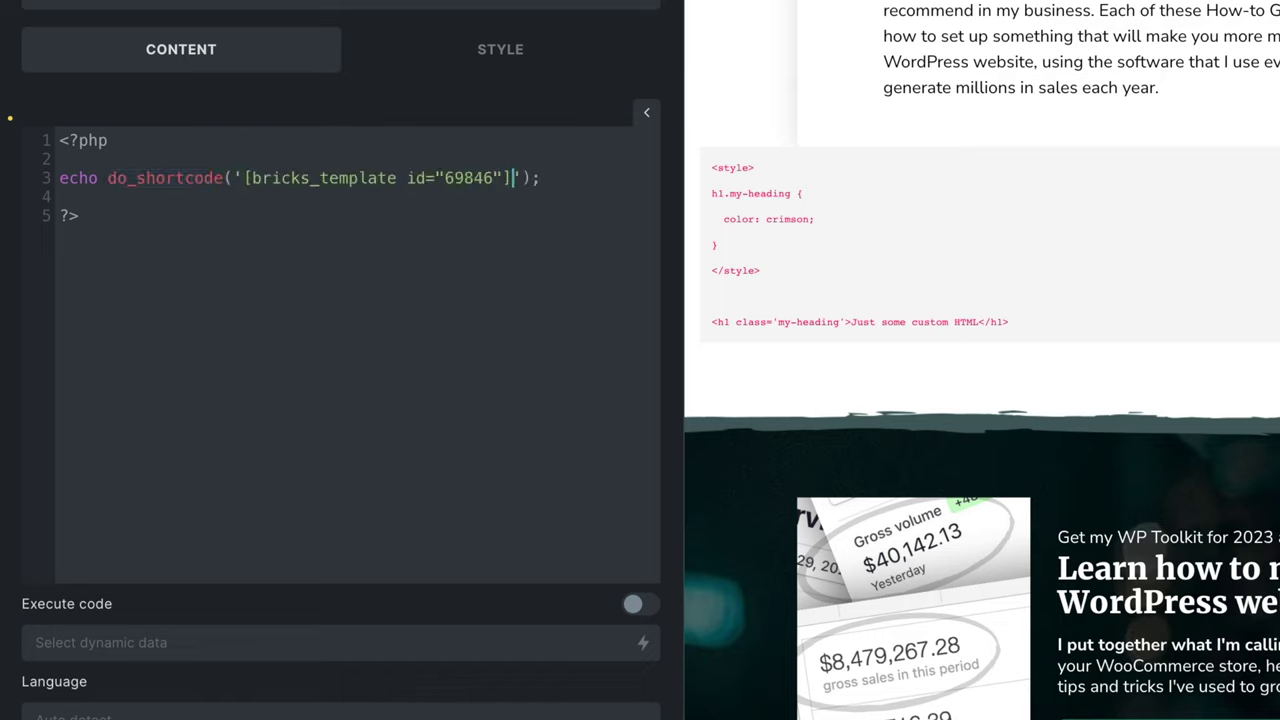
click(490, 306)
Enable Execute code on the Code element and reload the builder to render the lead magnet
click(645, 607)
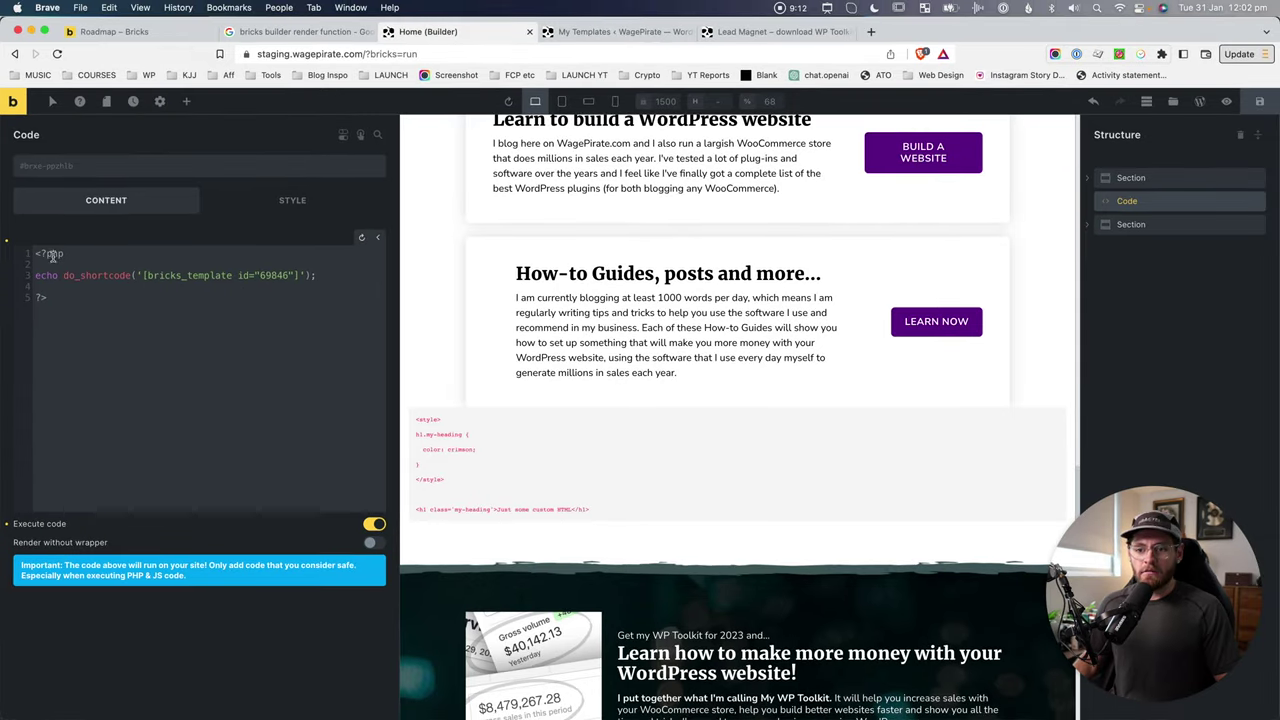
click(57, 54)
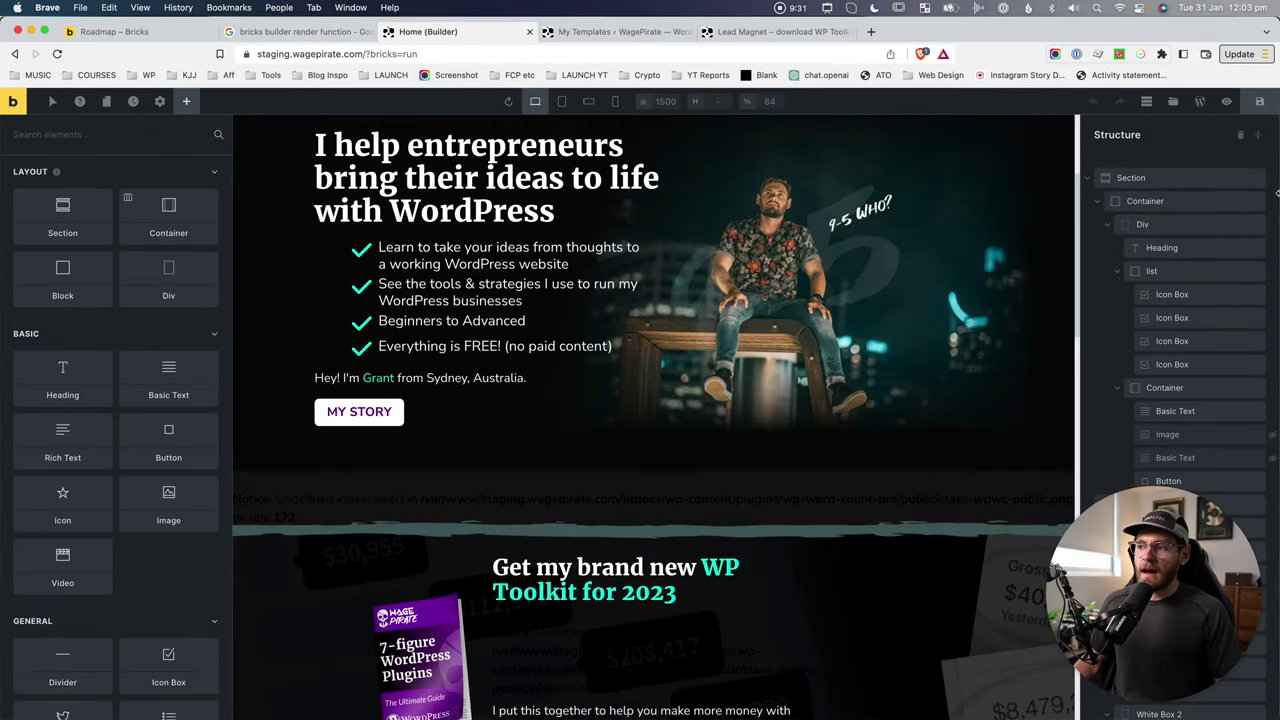
click(1258, 134)
click(1140, 201)
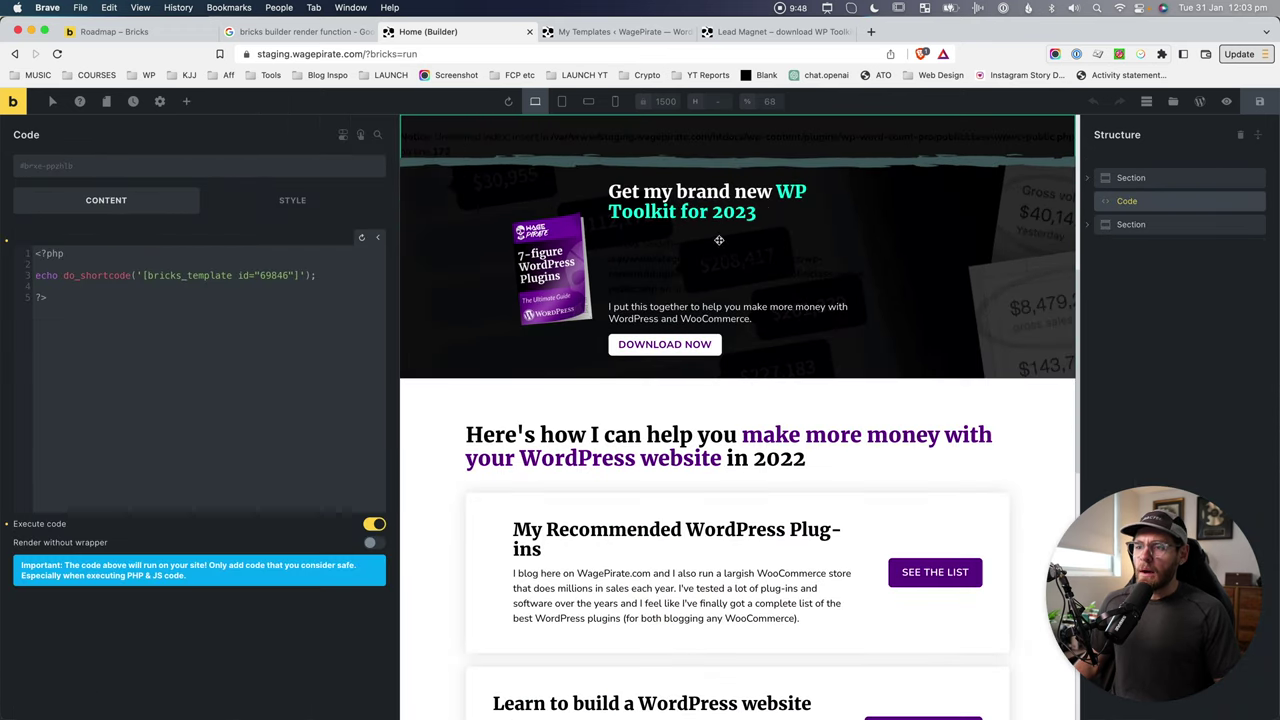
Check the WP Toolkit banner on the live front-end page, then return to the home page builder
click(1226, 101)
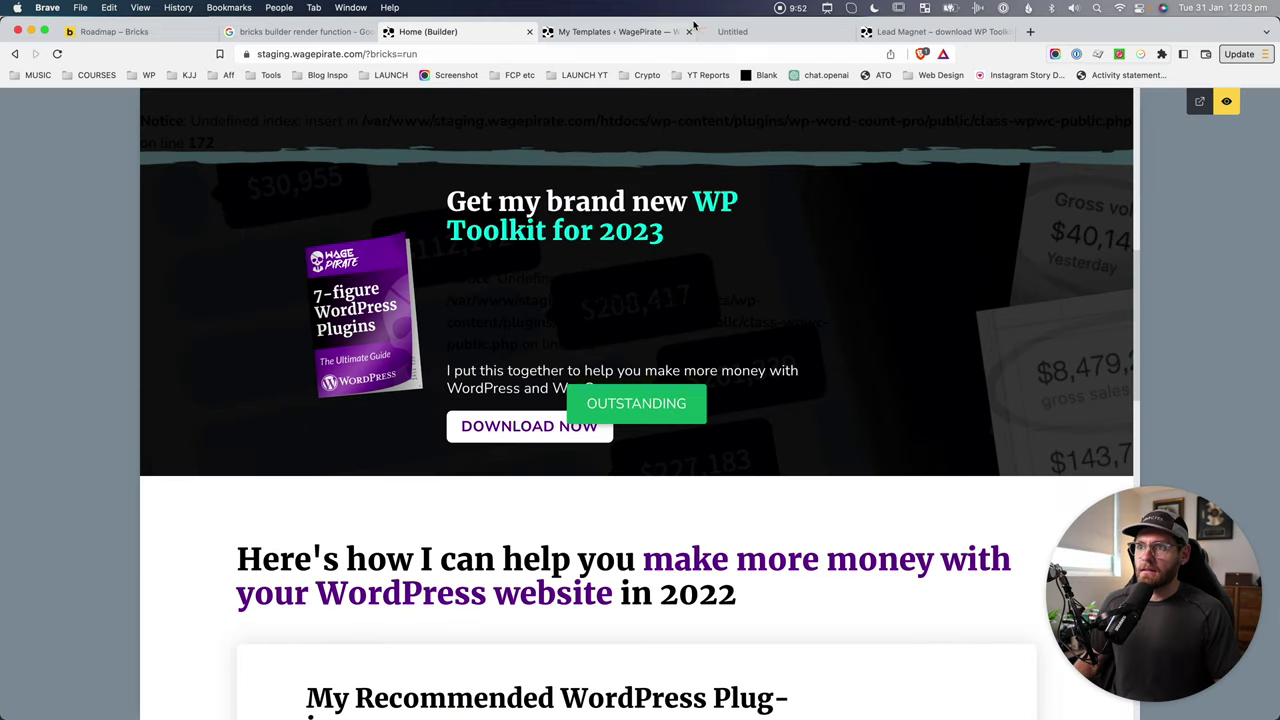
click(705, 31)
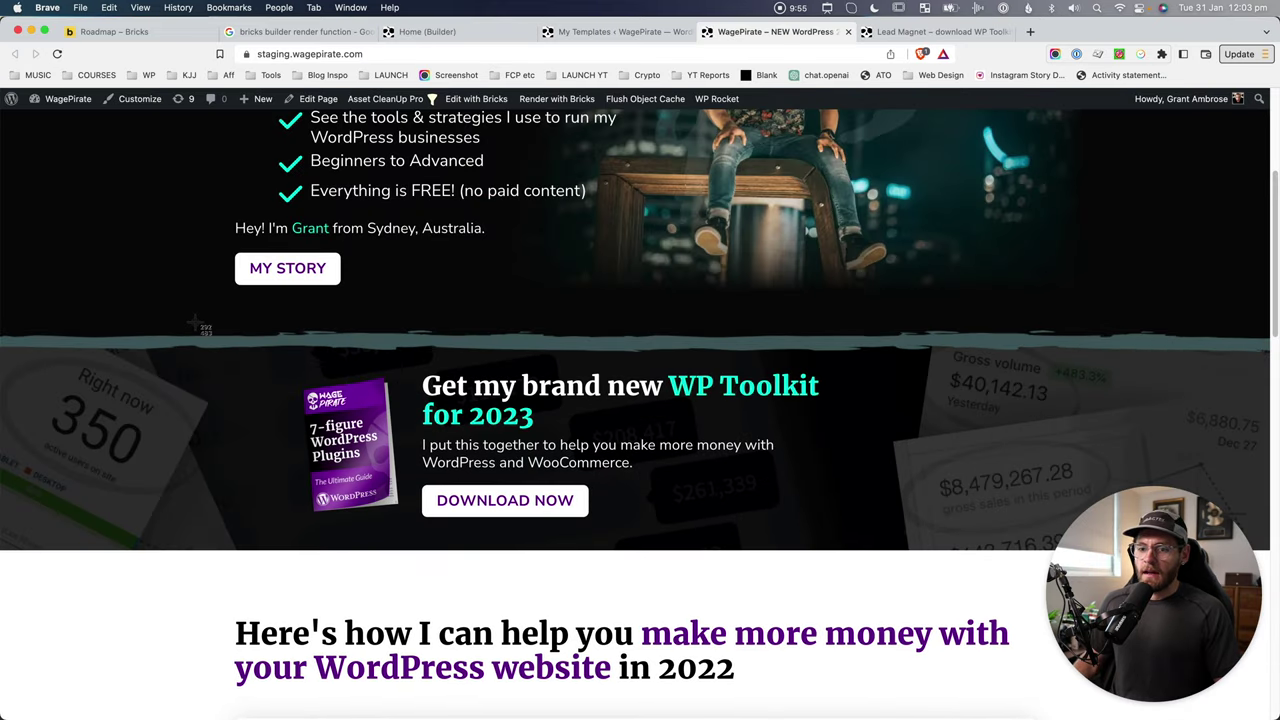
drag(197, 327, 914, 557)
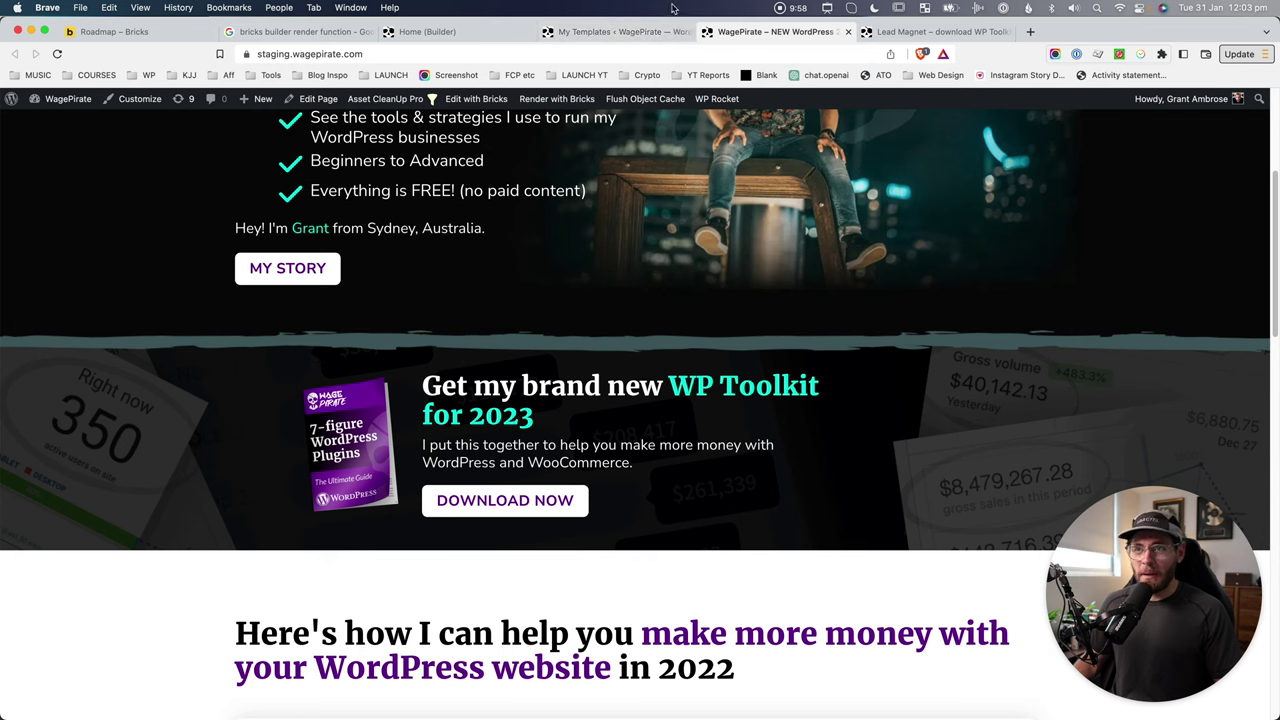
click(657, 31)
click(441, 38)
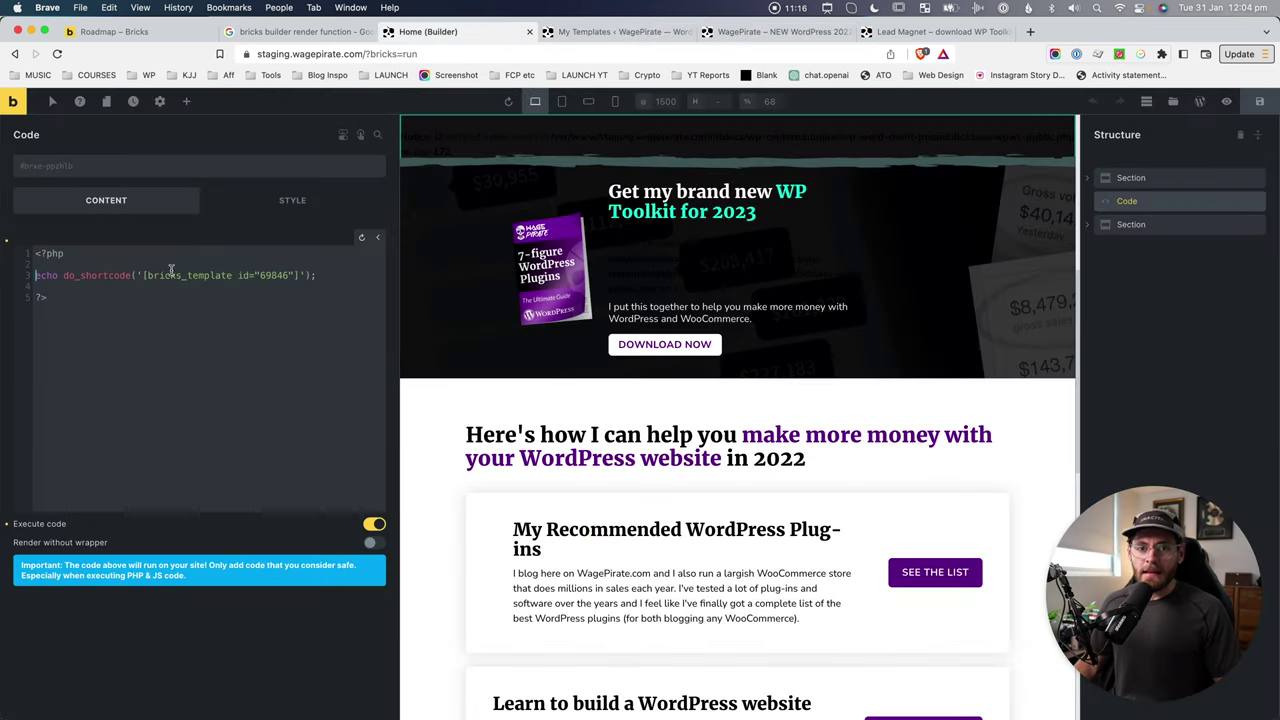
Indent the echo line, wrap it in an if( is_user_logged_in() ){ } block, and run the code
drag(58, 280, 231, 276)
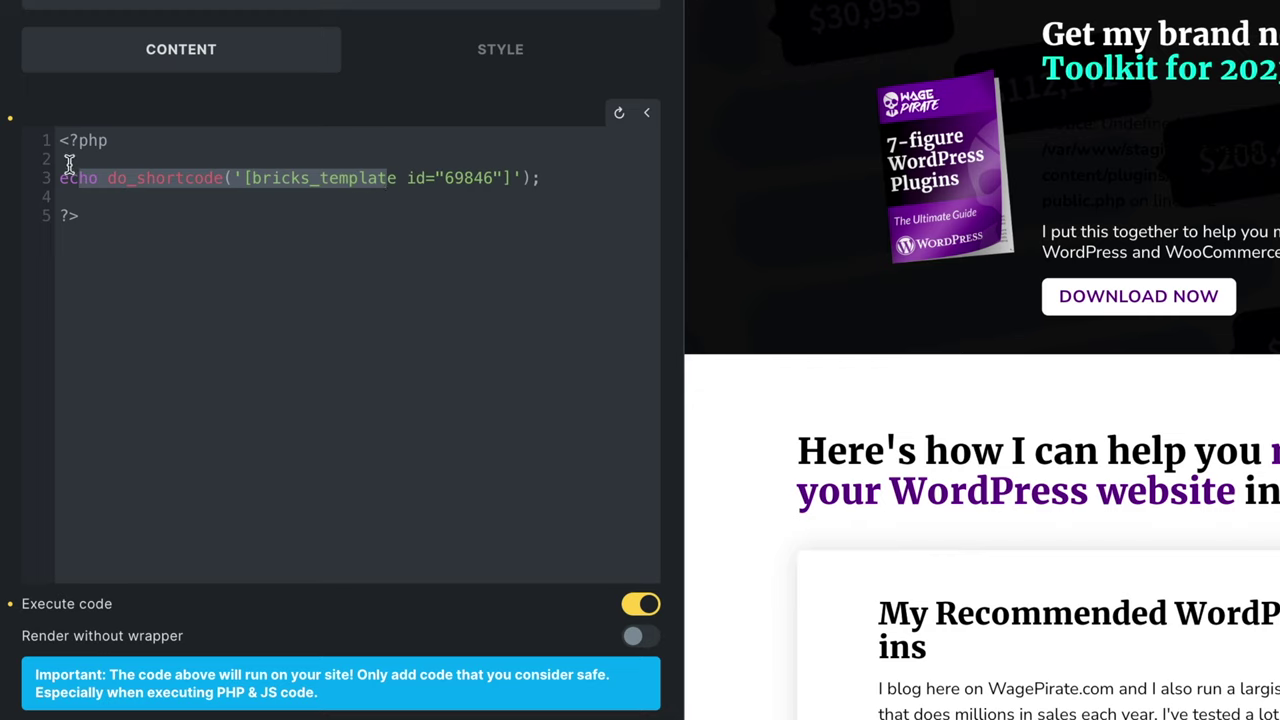
click(63, 178)
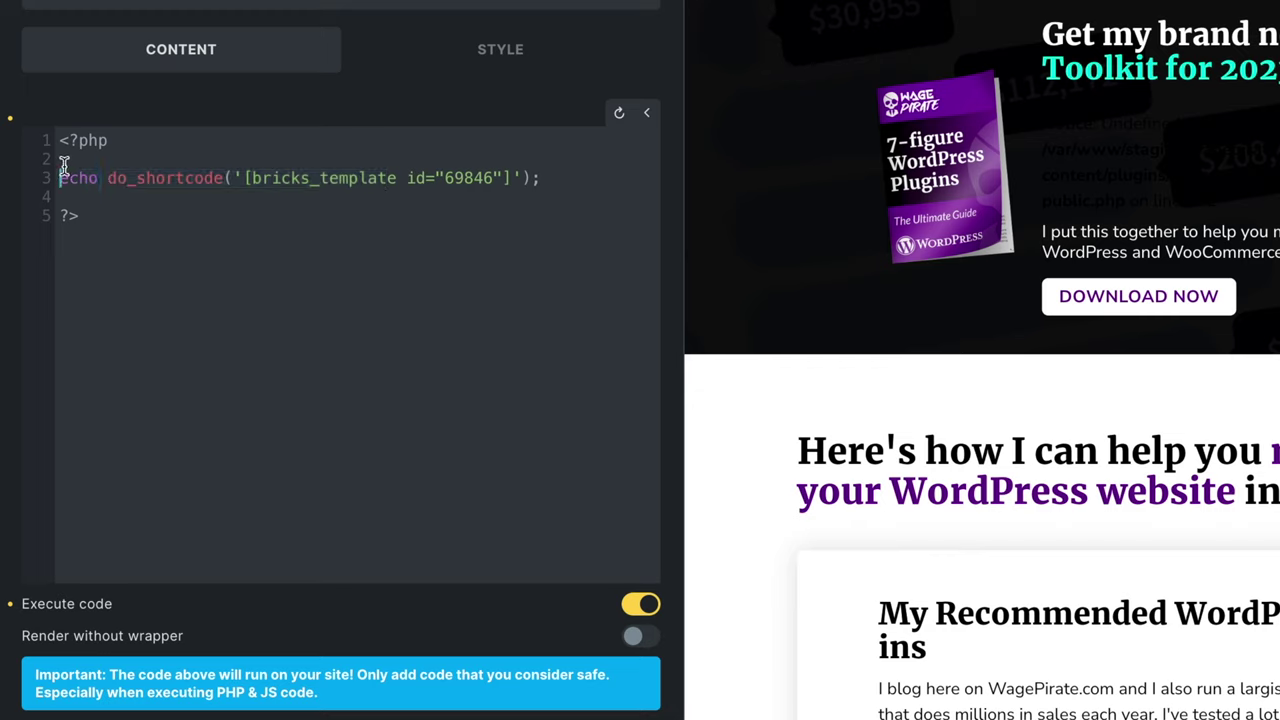
drag(63, 178, 530, 177)
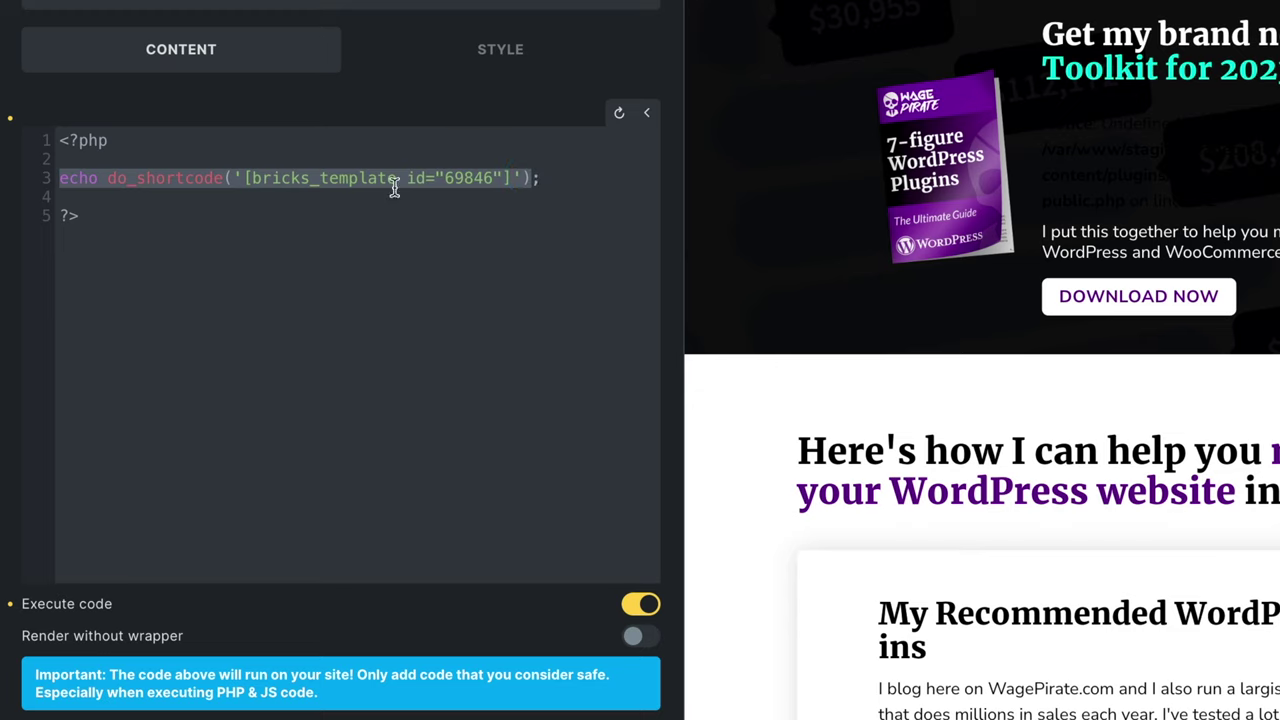
click(107, 179)
click(57, 177)
key(Tab)
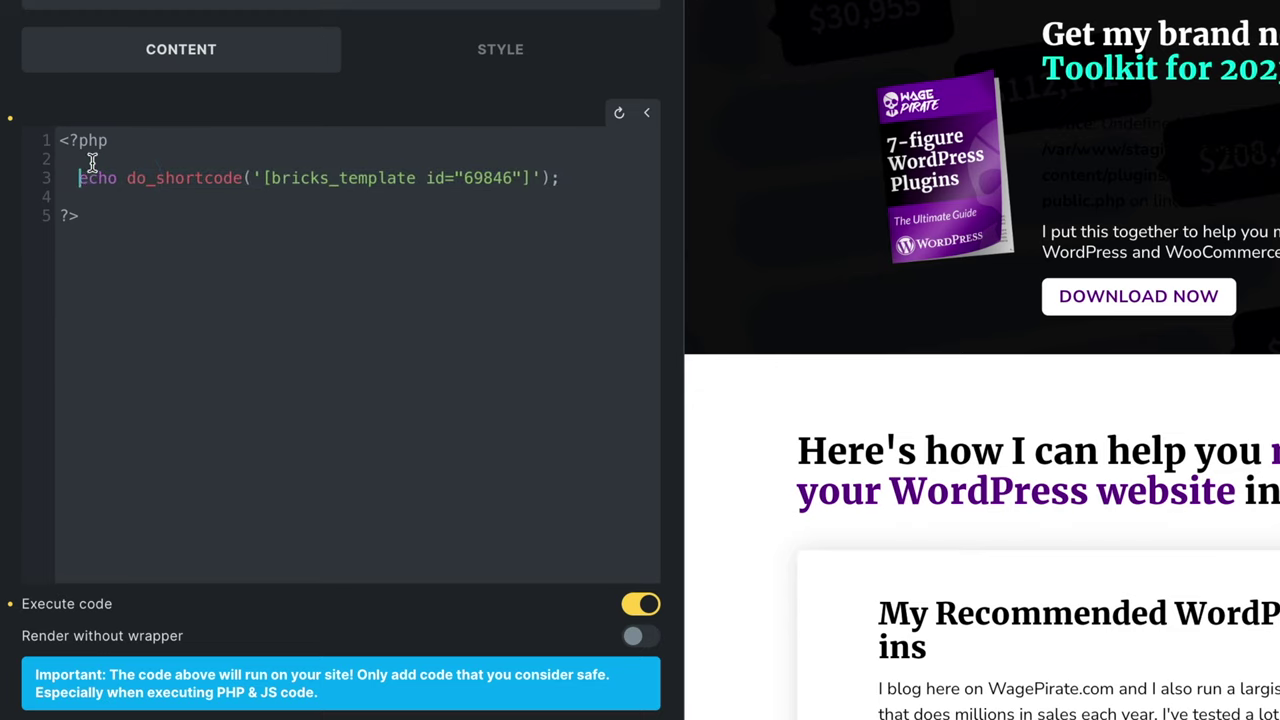
key(Return)
text(if()
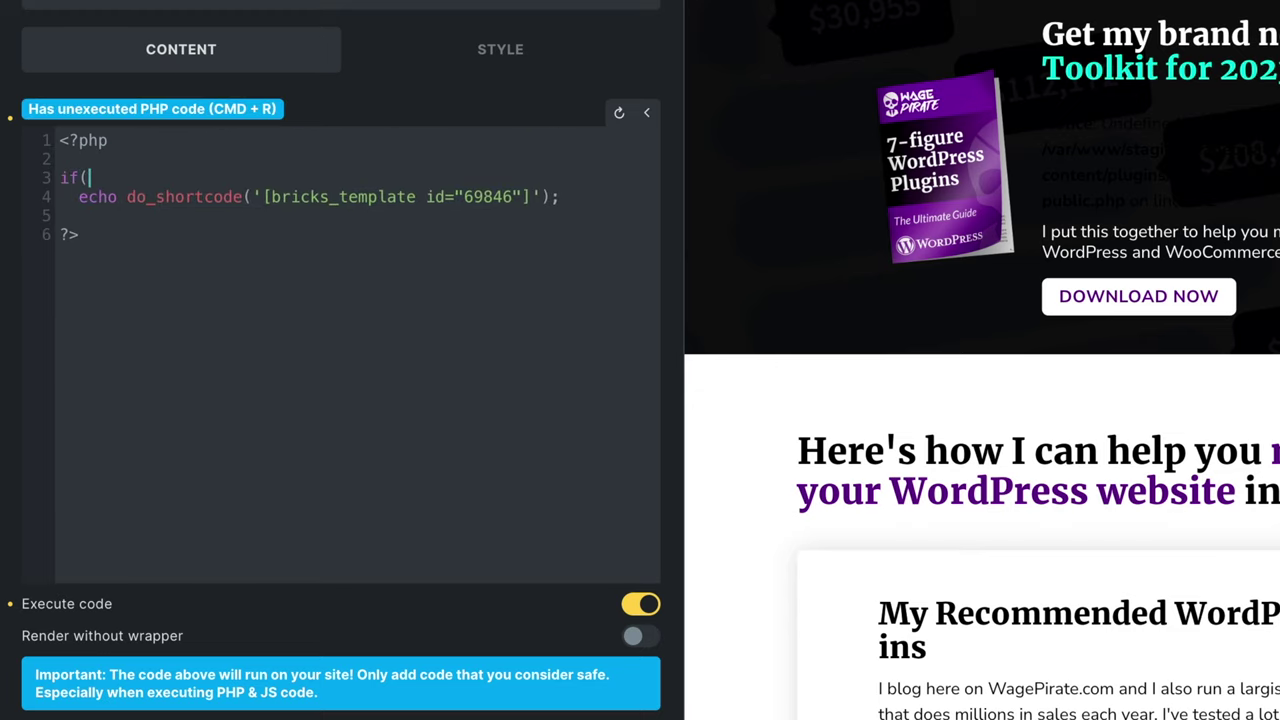
text(){)
click(177, 217)
text(})
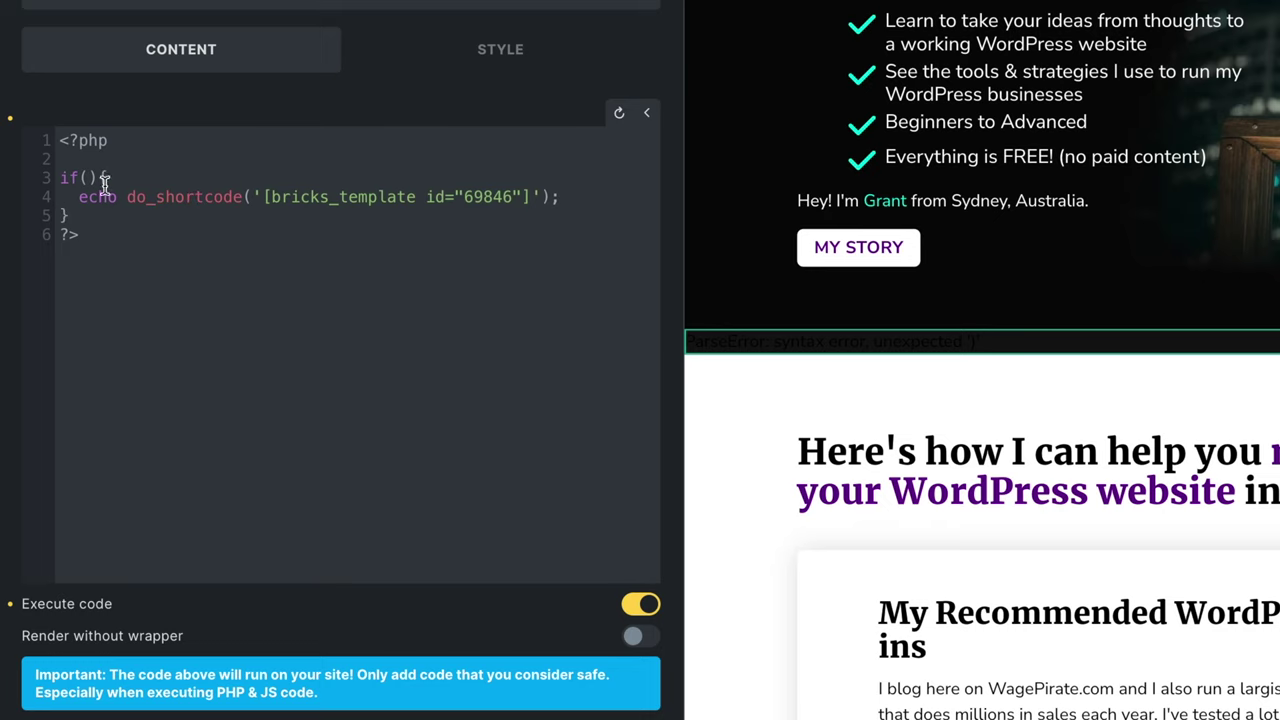
text(is_user_logged_in())
key(super+e)
Negate the condition to !is_user_logged_in() so the shortcode only shows to logged-out visitors
click(265, 178)
drag(265, 178, 100, 182)
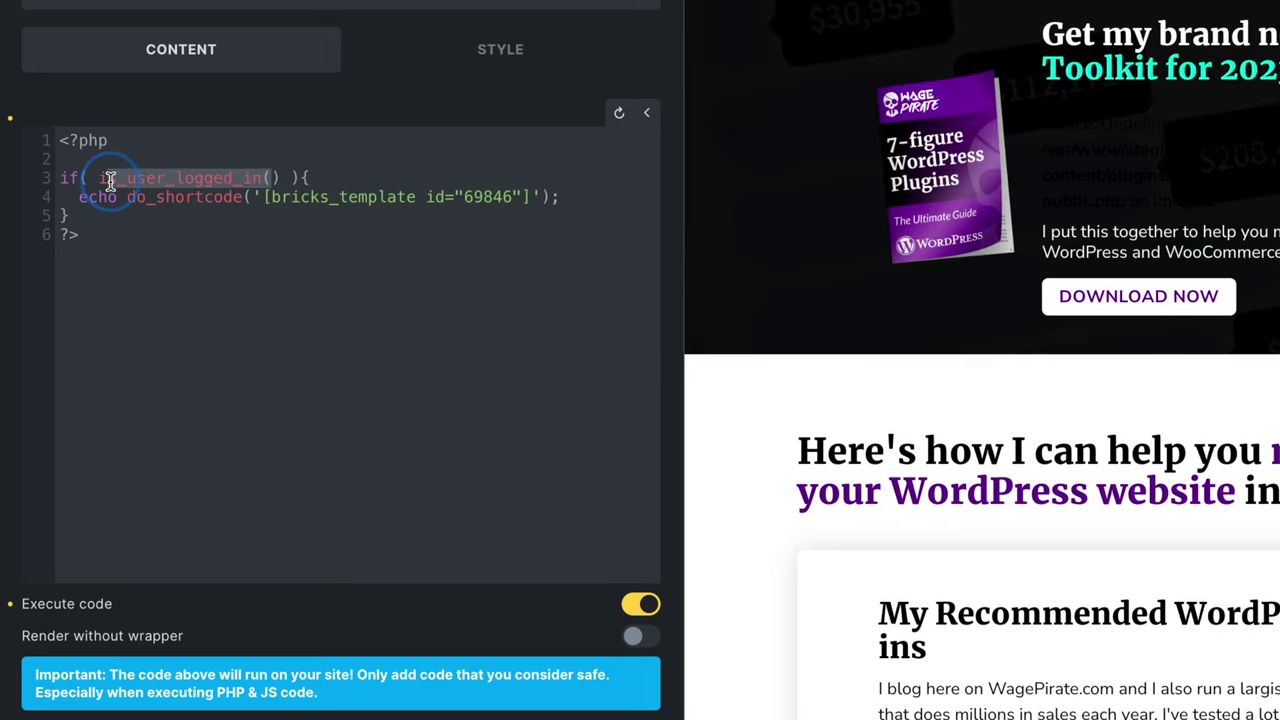
drag(281, 177, 99, 177)
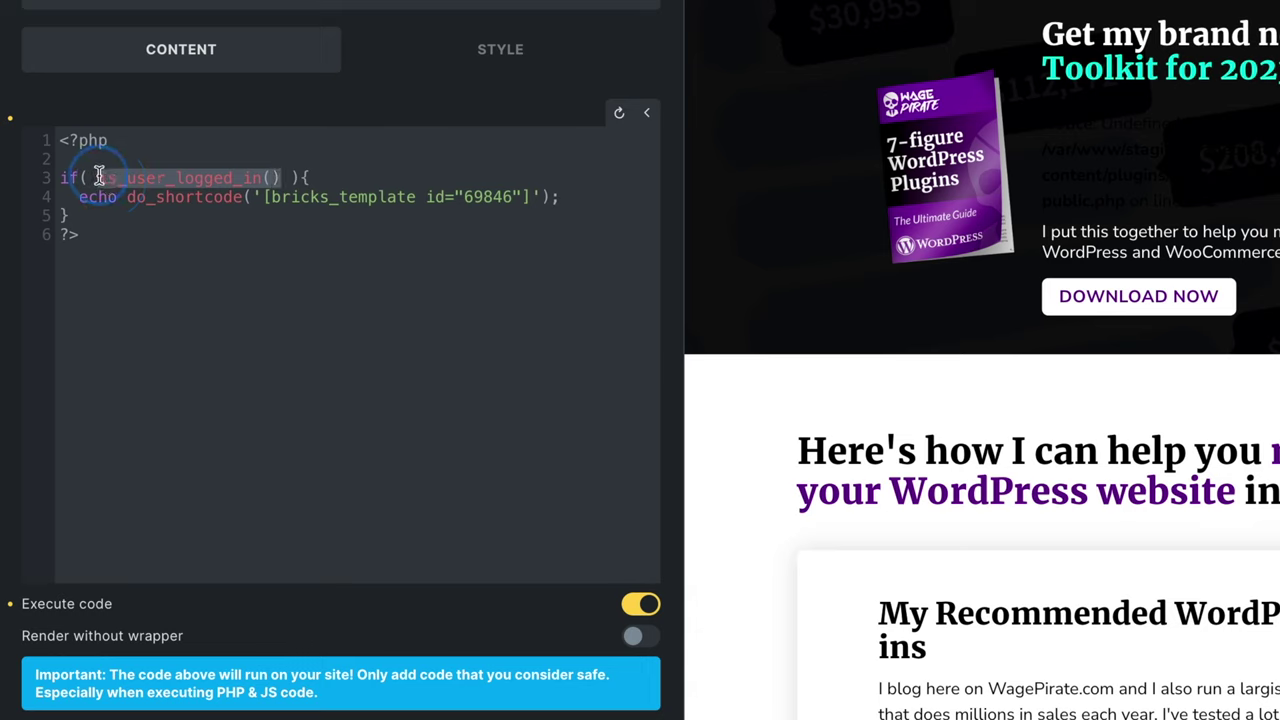
click(221, 170)
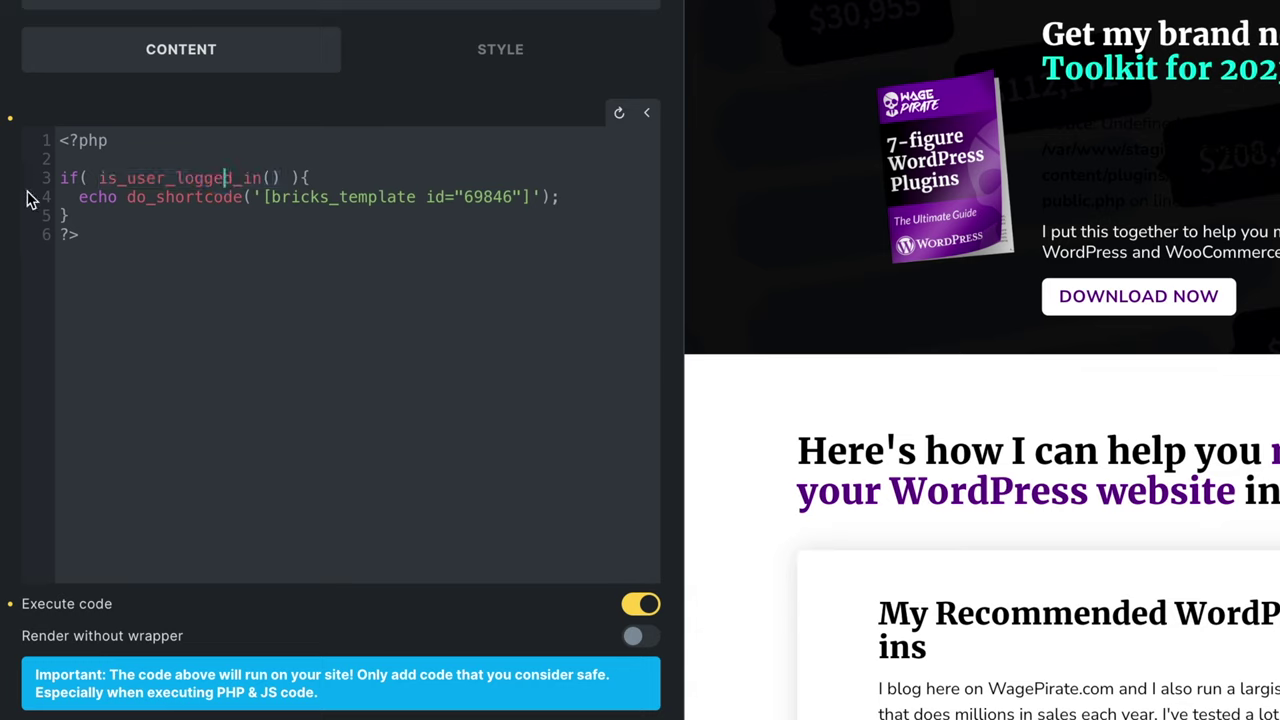
drag(117, 177, 268, 177)
drag(113, 200, 541, 199)
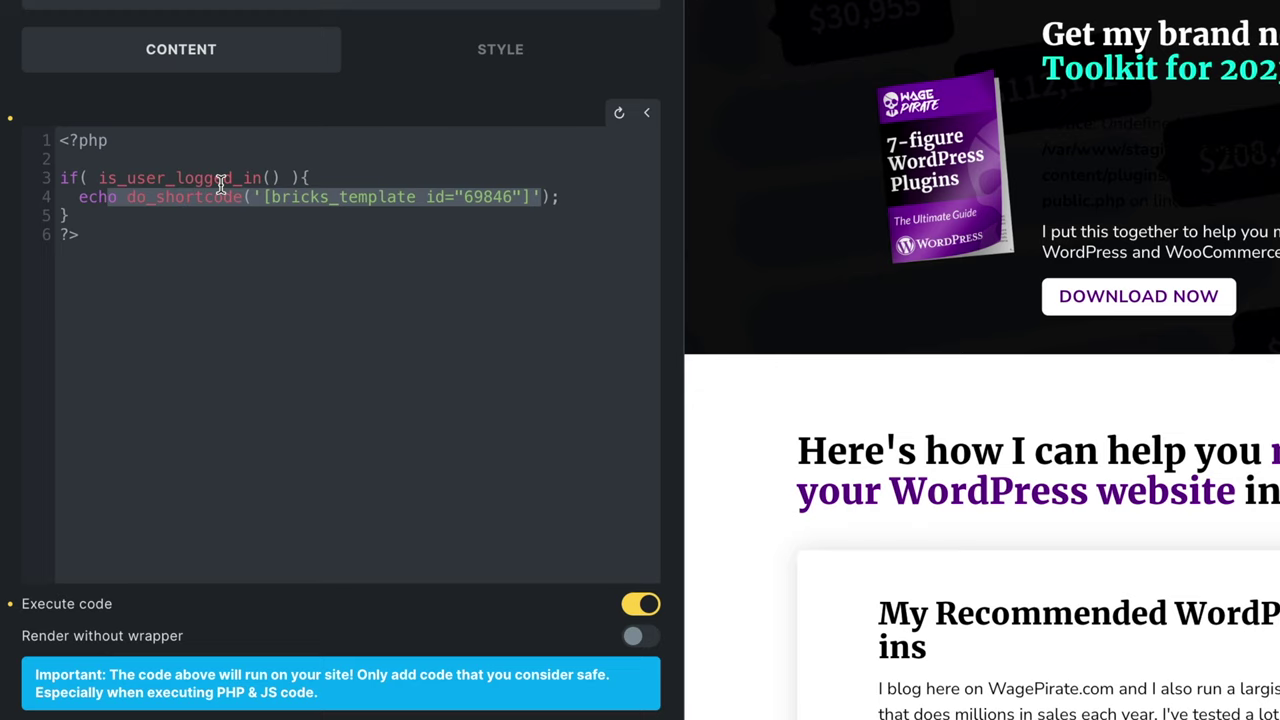
click(103, 179)
text(!)
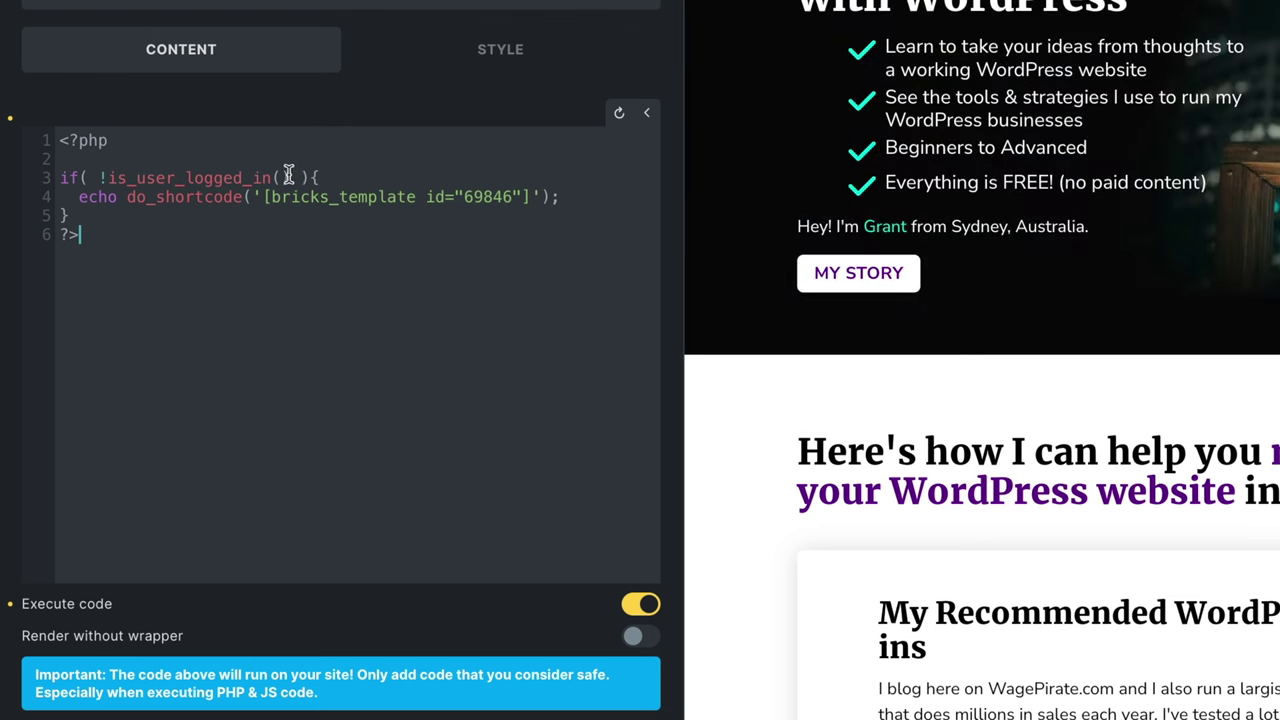
drag(282, 177, 537, 196)
Screenshot the logged-in home page without the banner, then capture the banner shown when logged out
click(540, 197)
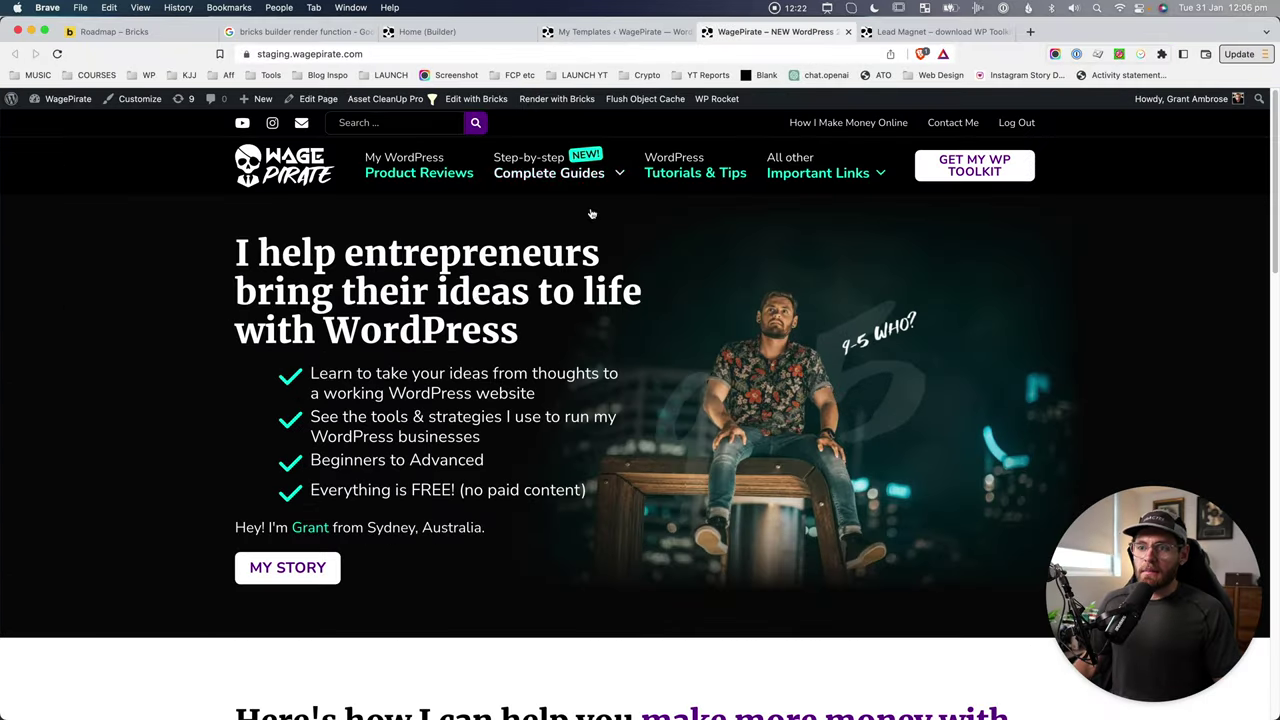
scroll(477, 329, down, 5)
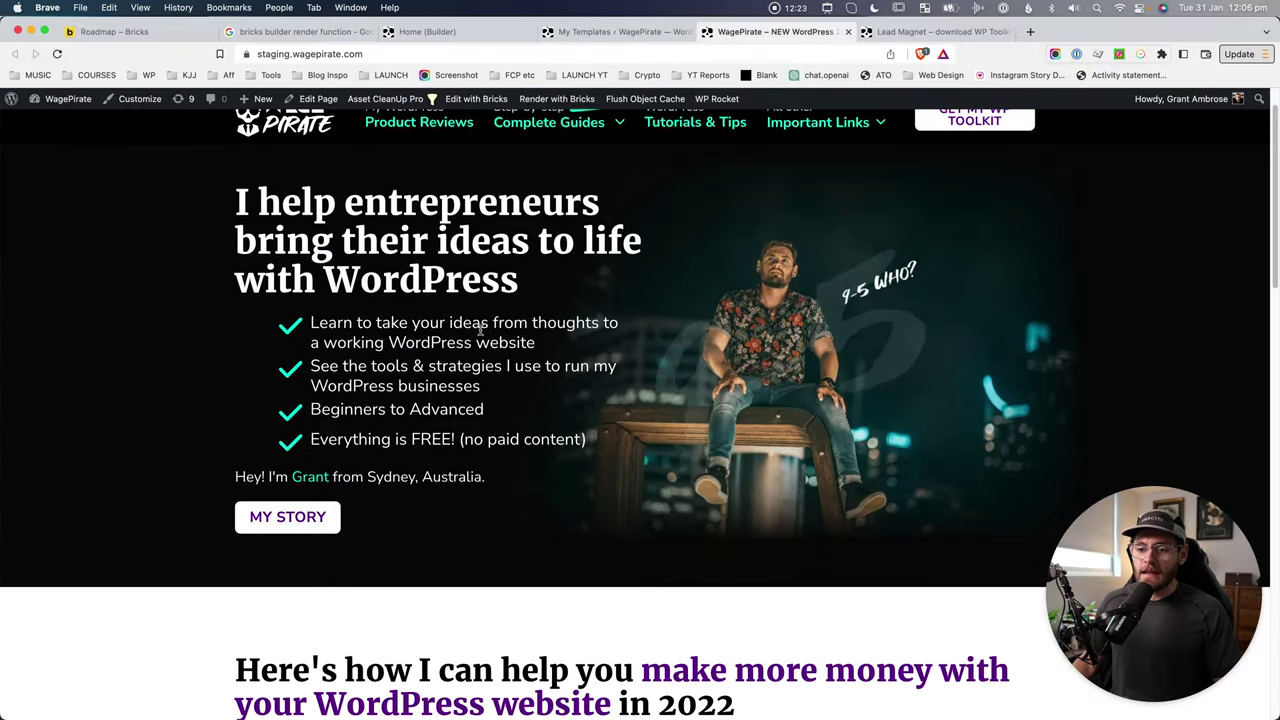
key(super+shift+4)
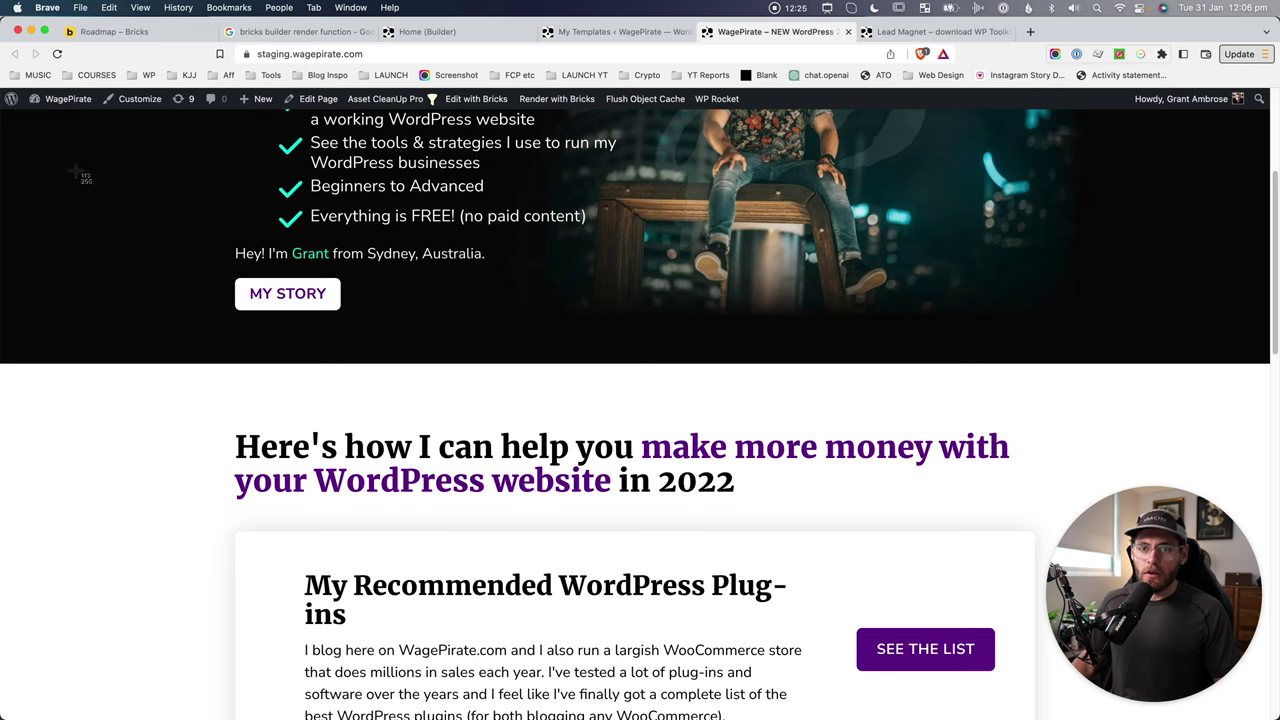
drag(76, 170, 1214, 509)
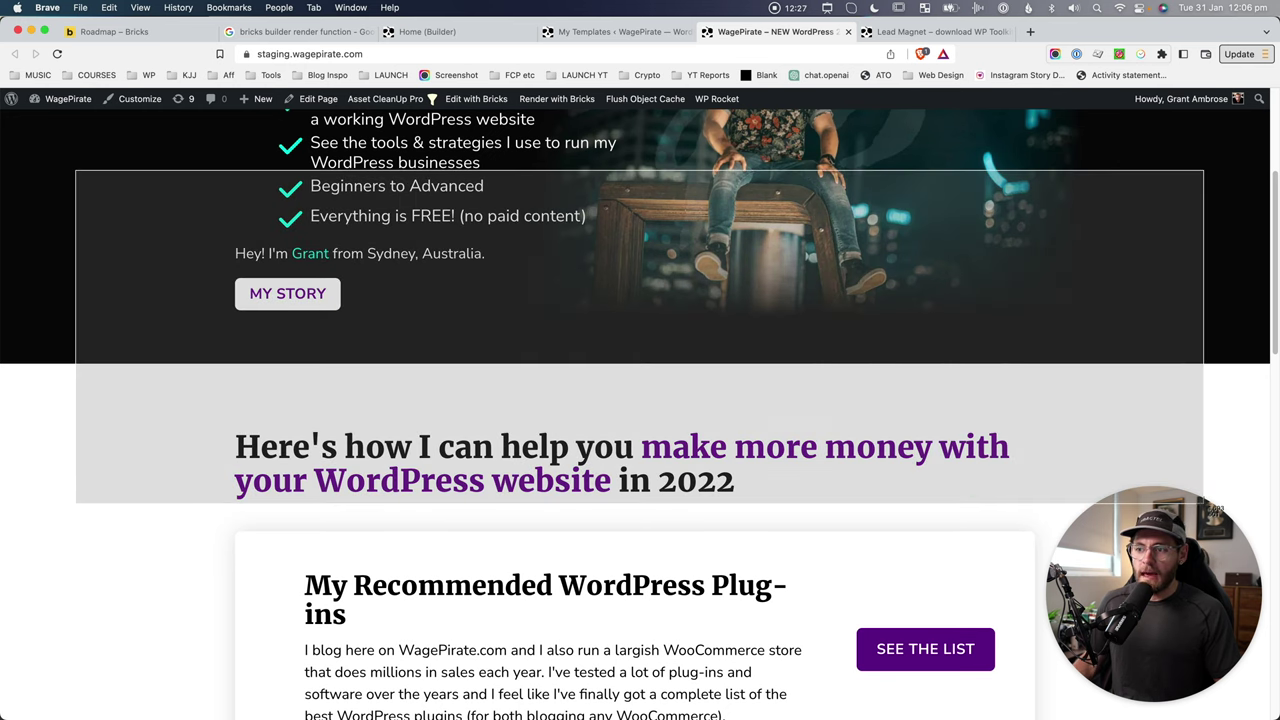
drag(1204, 503, 1204, 503)
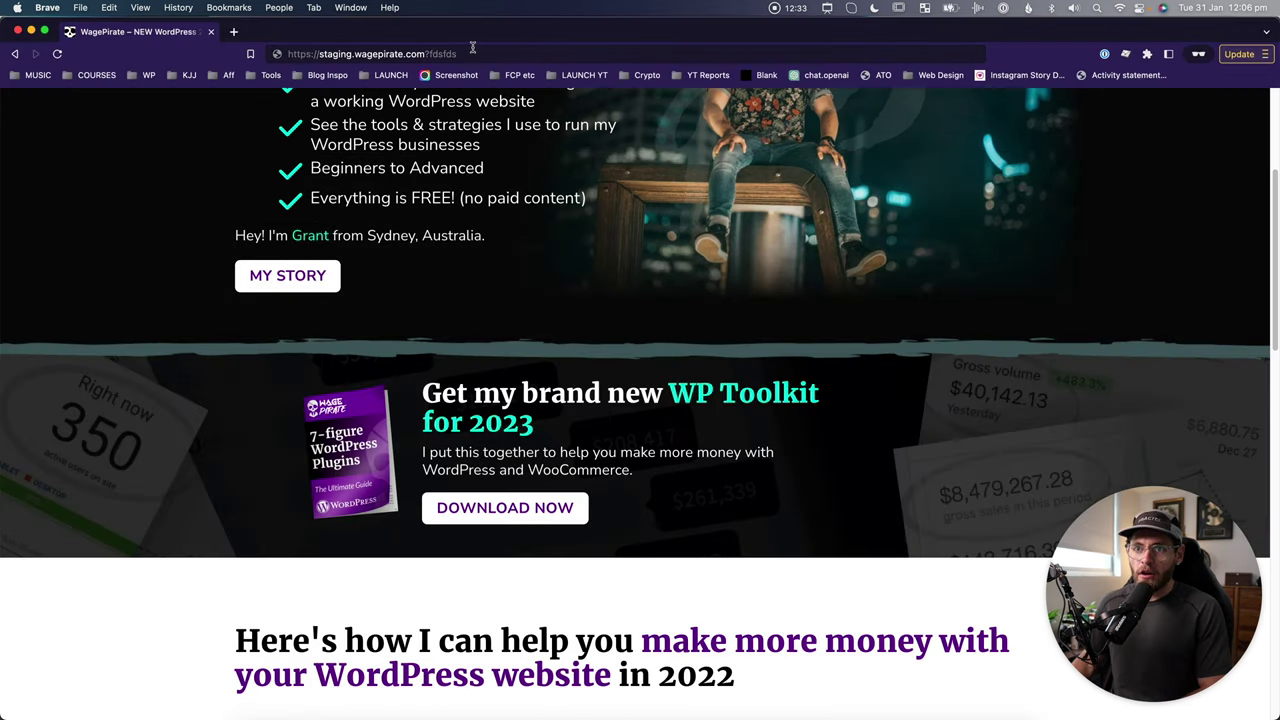
key(Return)
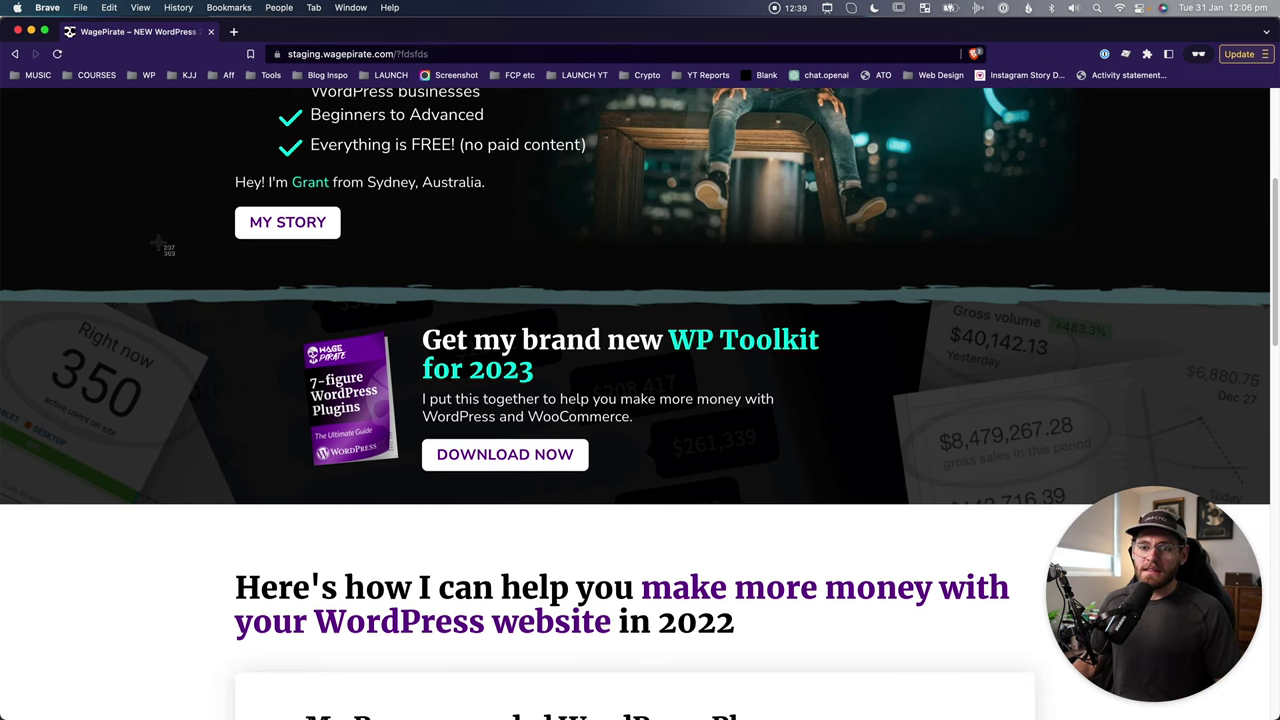
drag(158, 243, 977, 532)
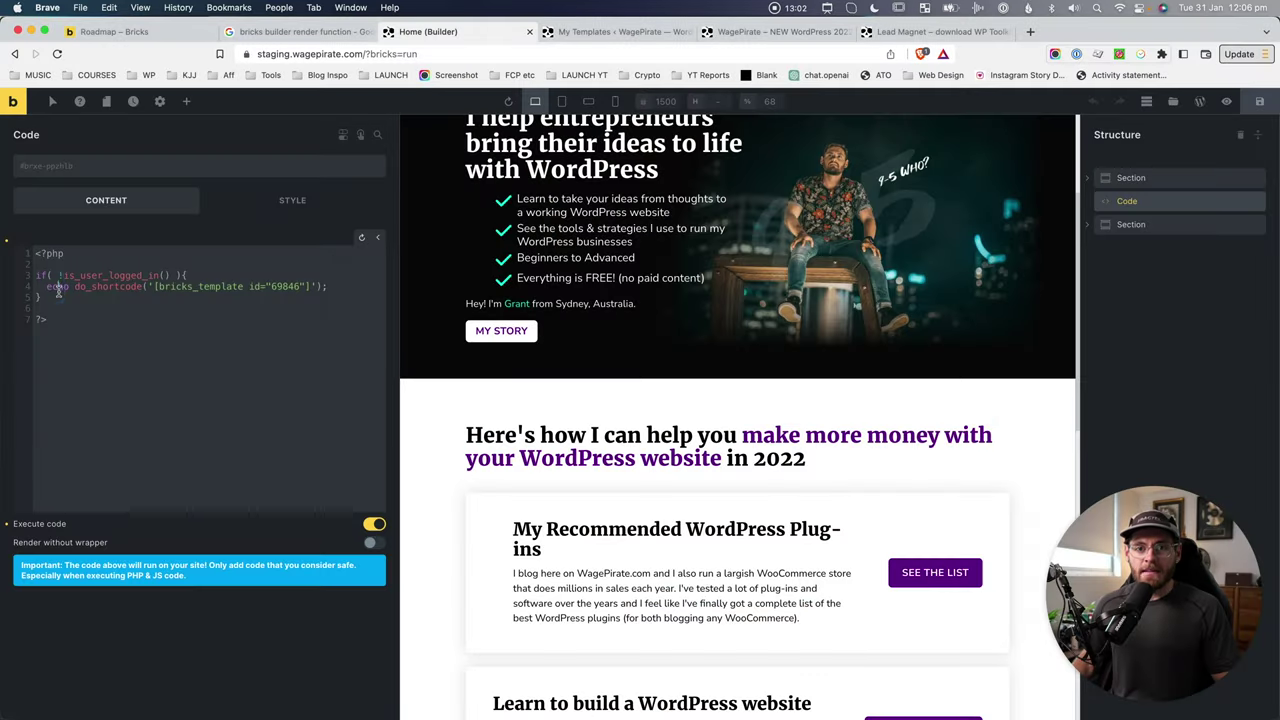
Highlight the echo do_shortcode line and its if( !is_user_logged_in() ) condition
drag(57, 287, 302, 287)
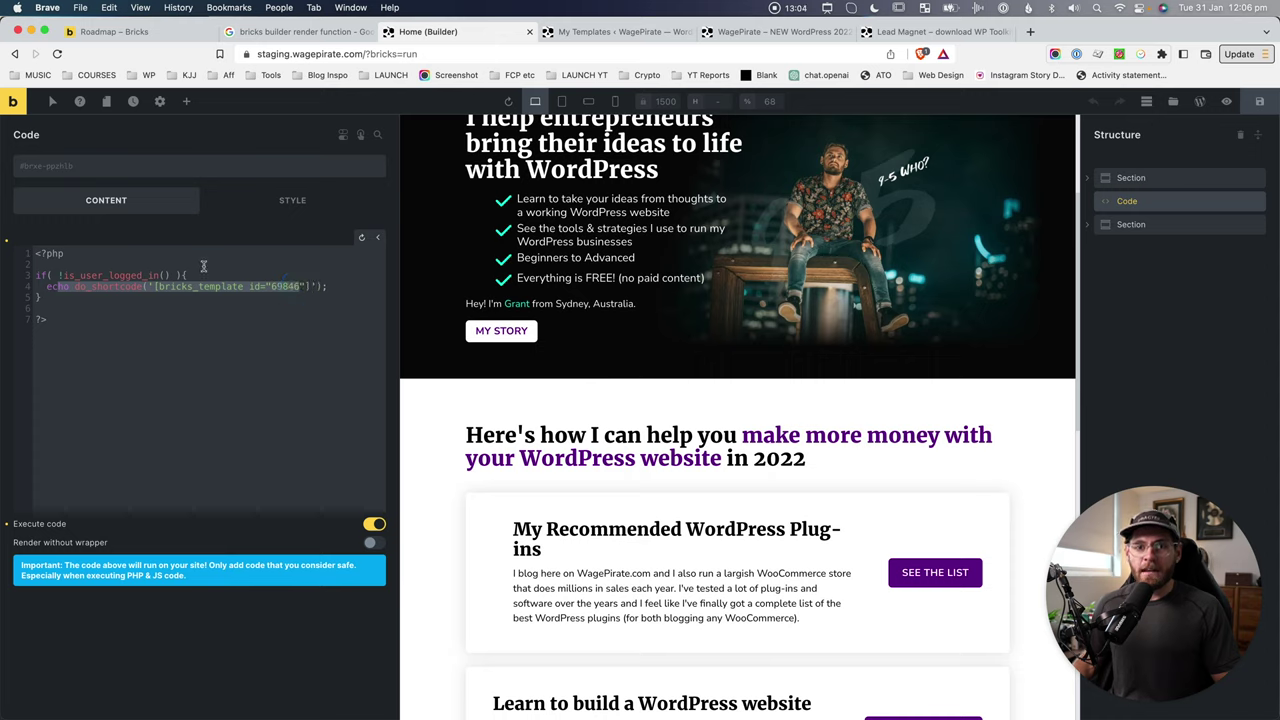
drag(172, 275, 34, 276)
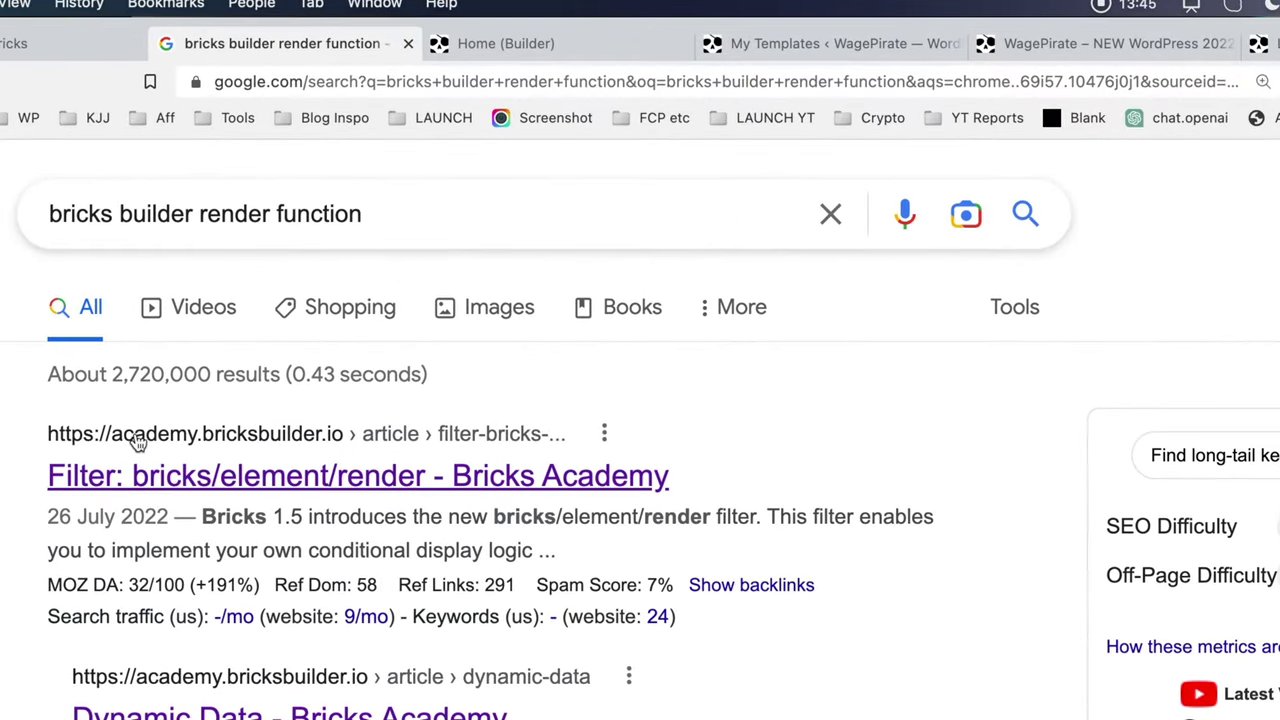
Open the Bricks Academy bricks/element/render article and review its add_filter example code
click(340, 477)
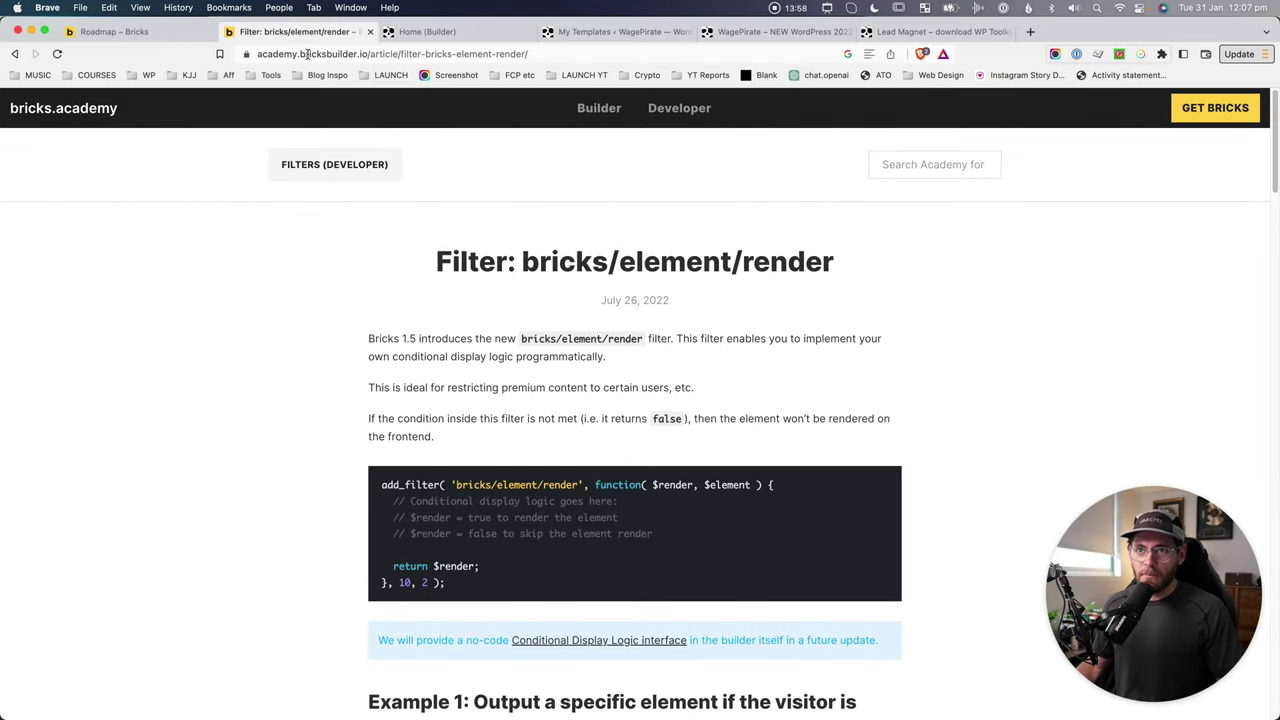
click(951, 164)
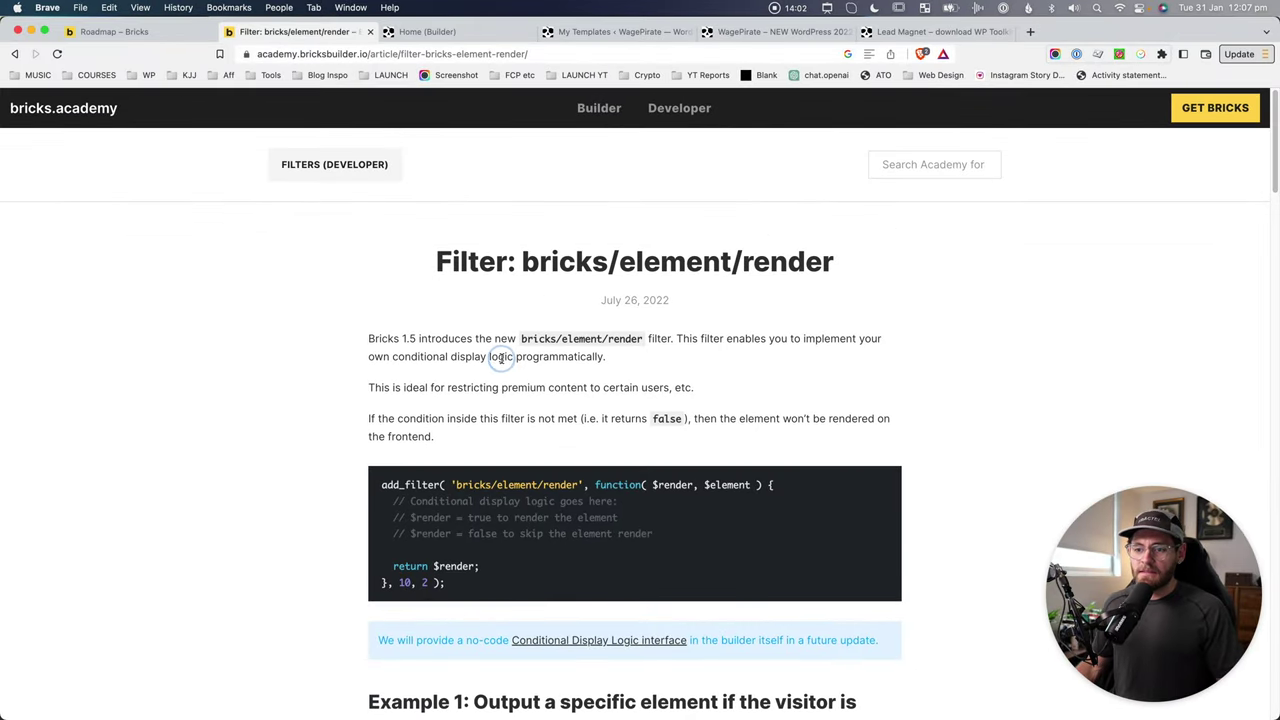
scroll(420, 380, down, 3)
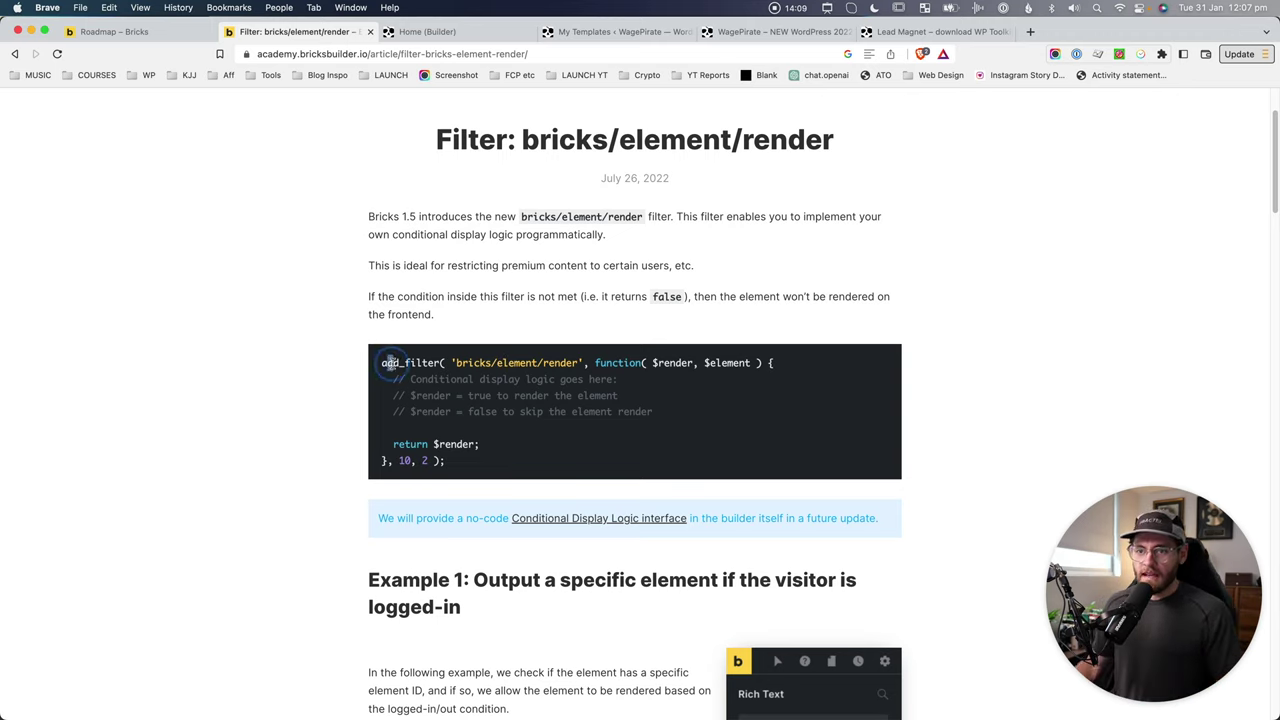
drag(382, 362, 580, 362)
drag(409, 444, 463, 443)
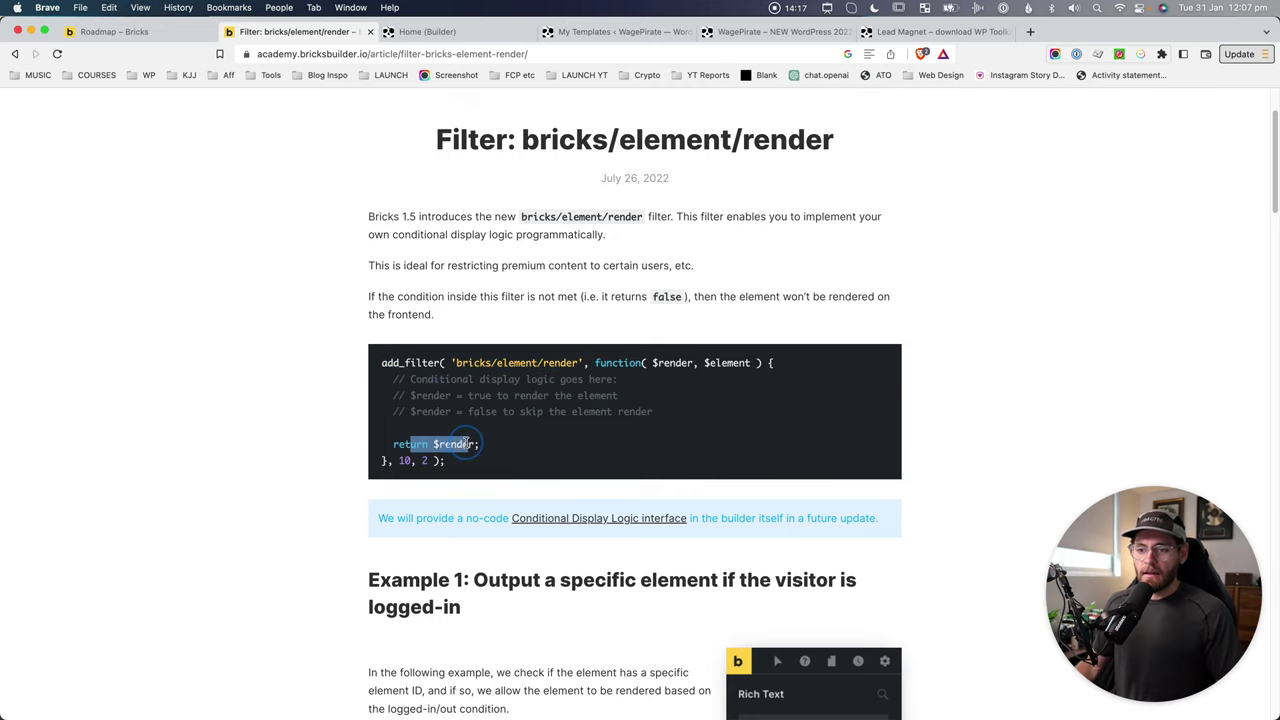
scroll(465, 443, down, 10)
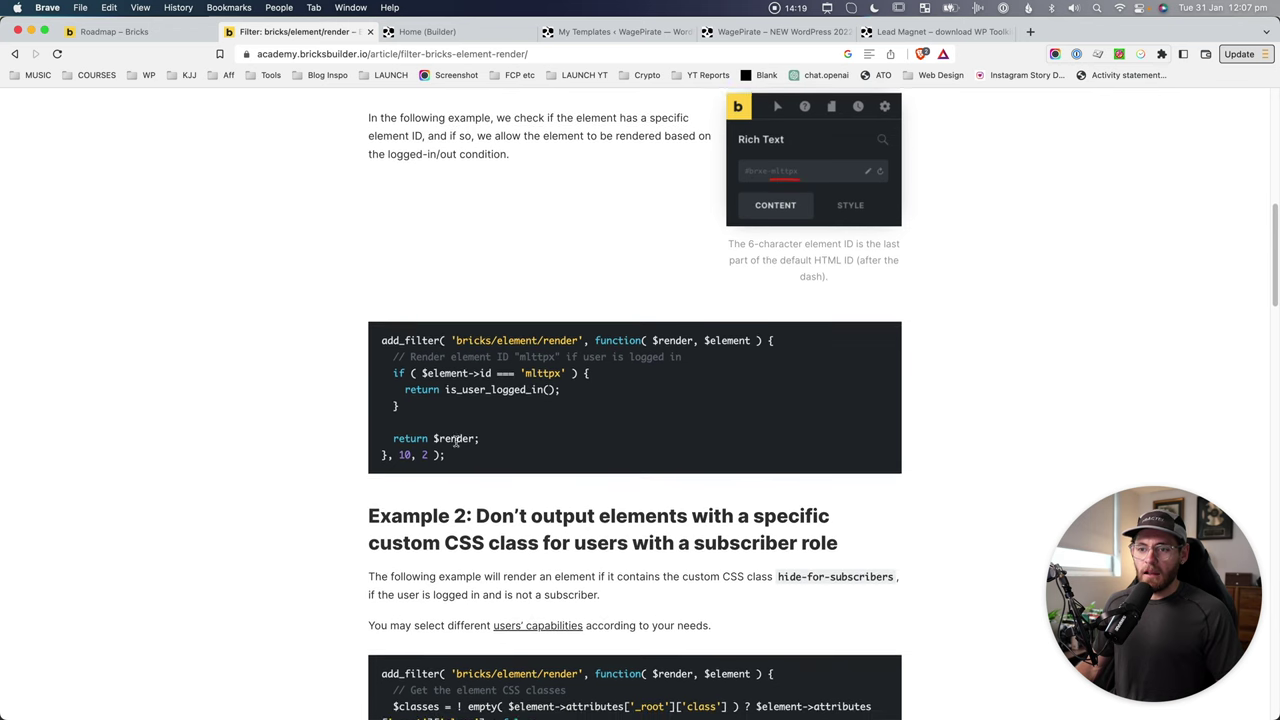
scroll(455, 440, down, 1)
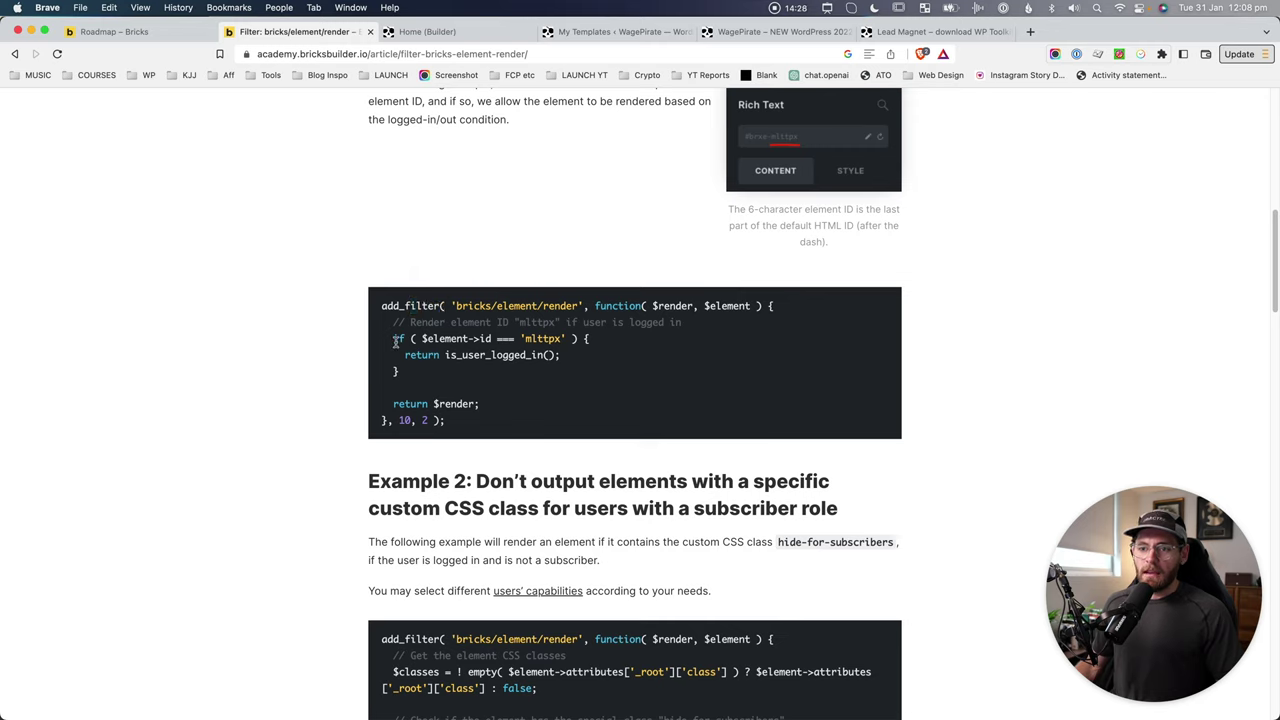
drag(442, 339, 525, 336)
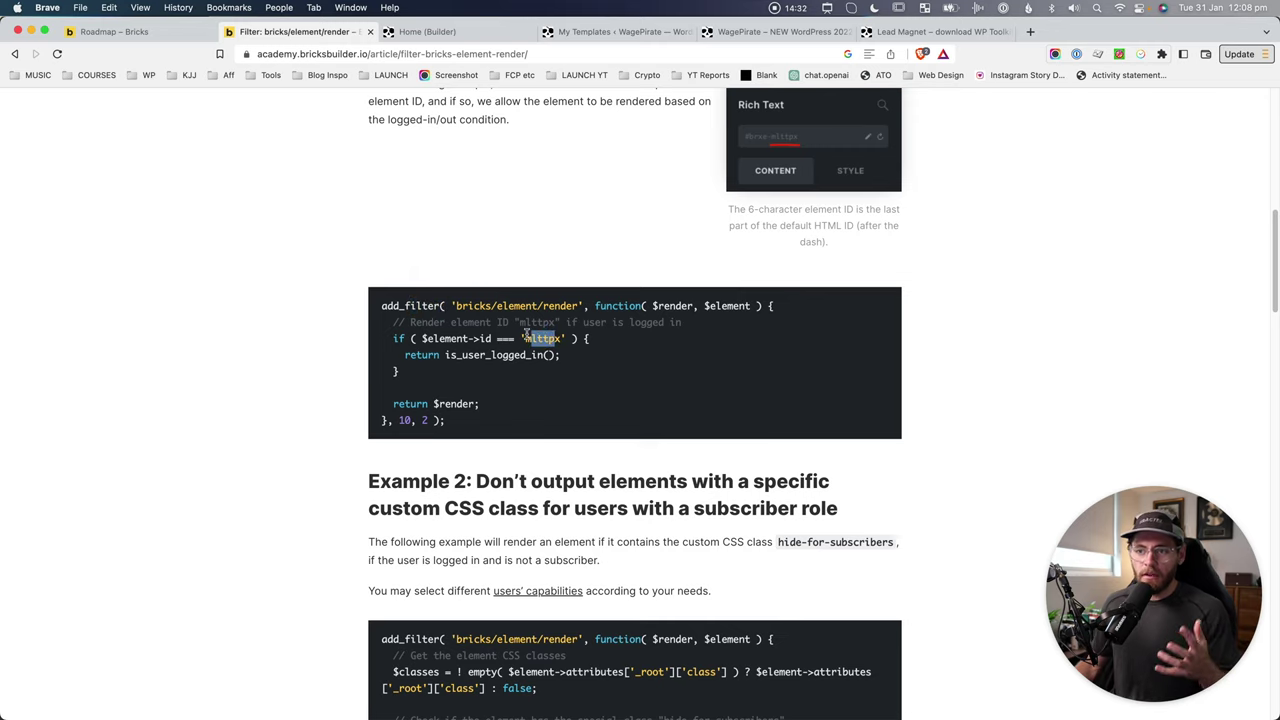
drag(422, 338, 523, 338)
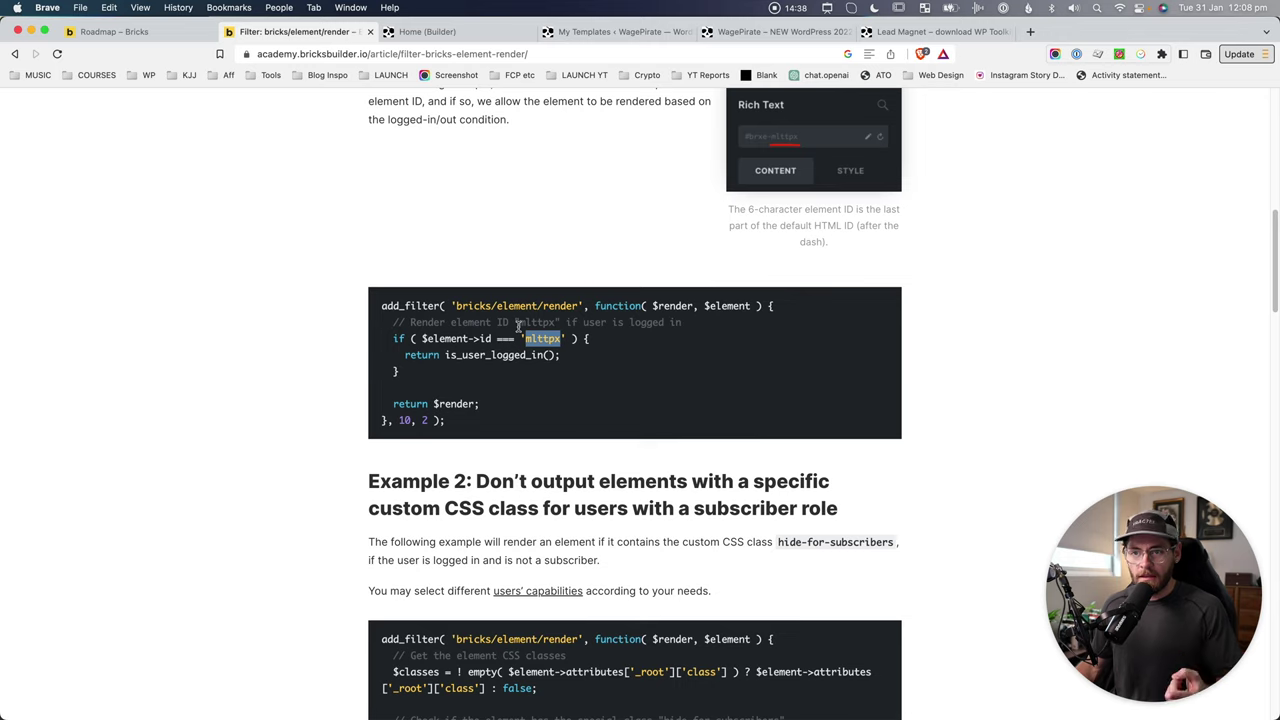
drag(405, 355, 568, 357)
click(550, 358)
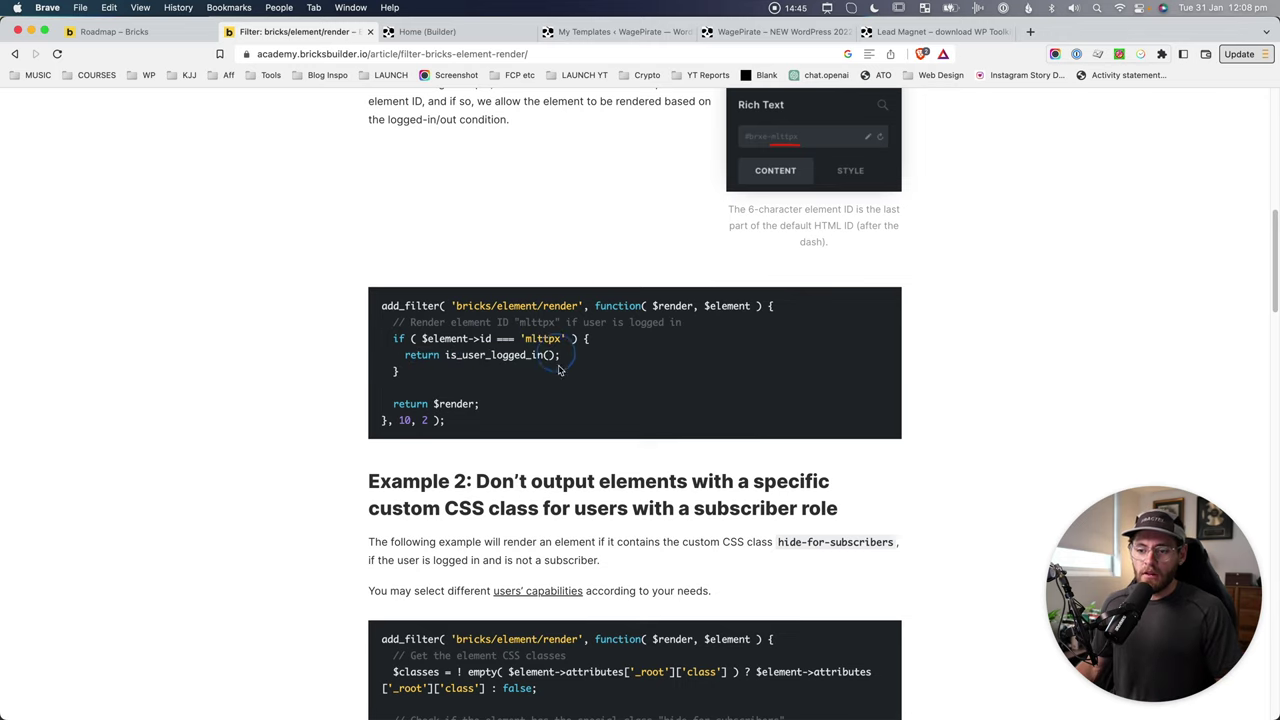
Select the whole first filter example, which returns is_user_logged_in() for an element ID
scroll(548, 449, up, 1)
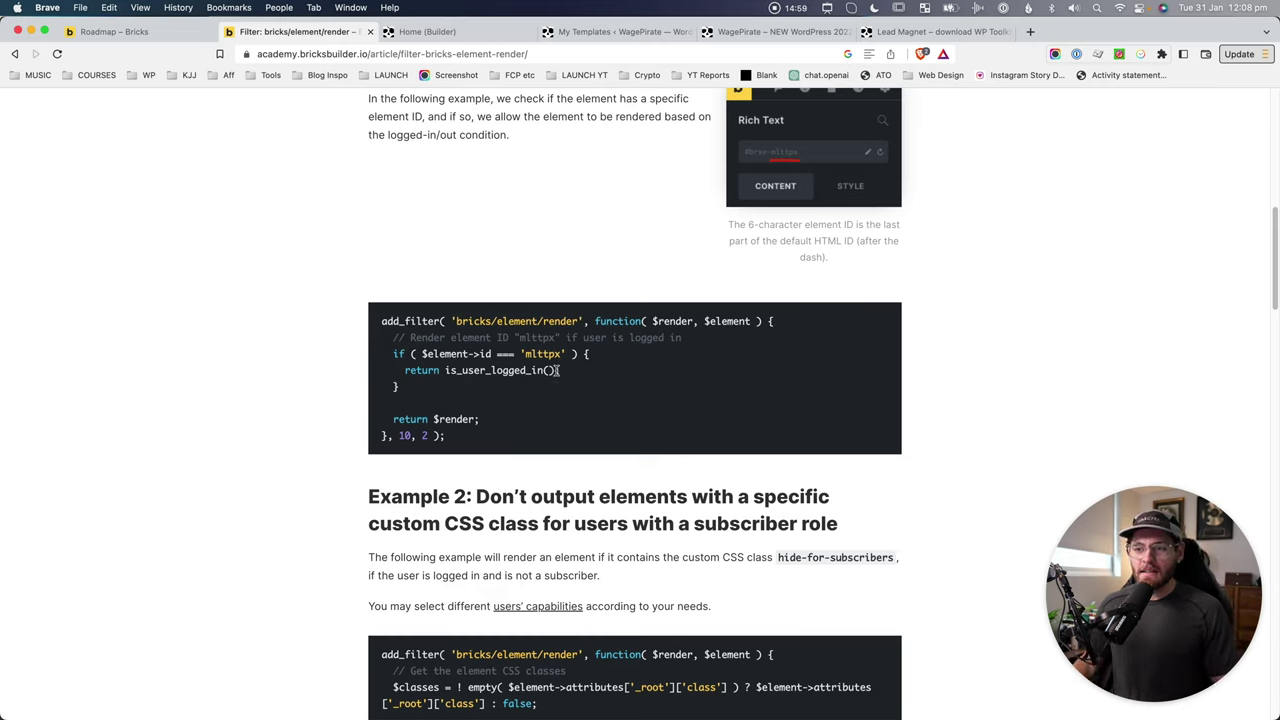
drag(557, 370, 437, 374)
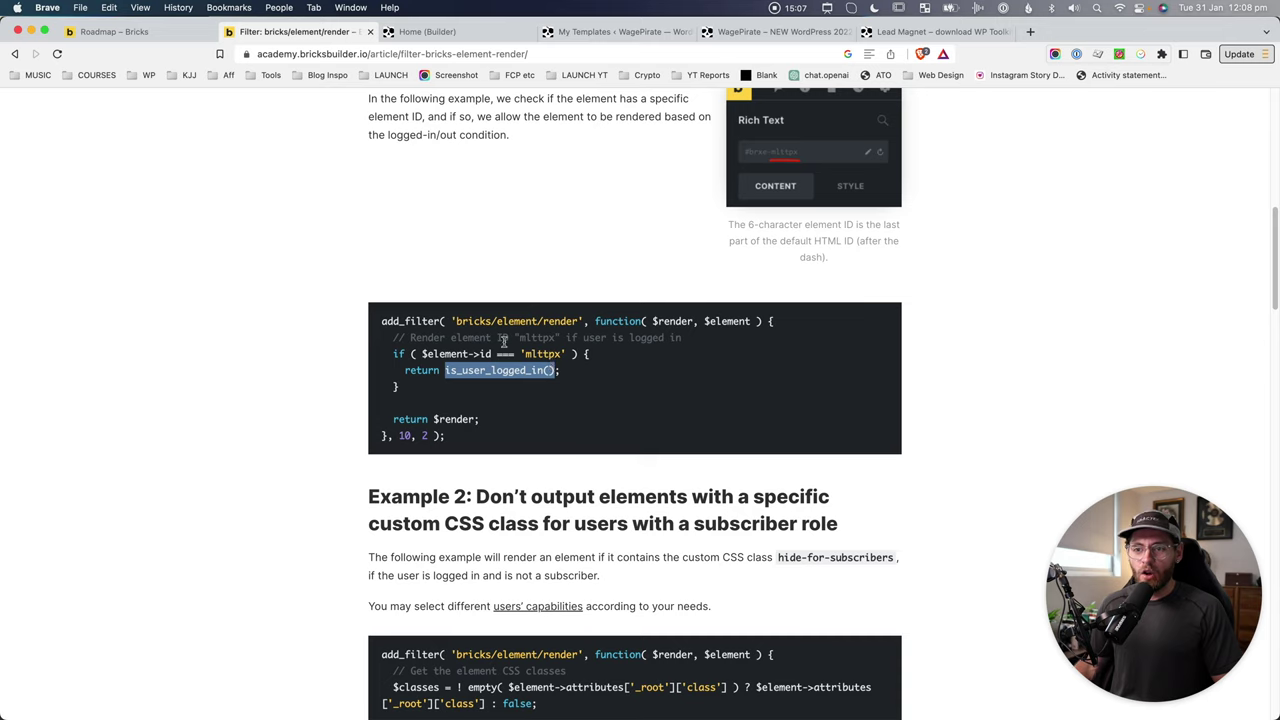
drag(422, 354, 484, 352)
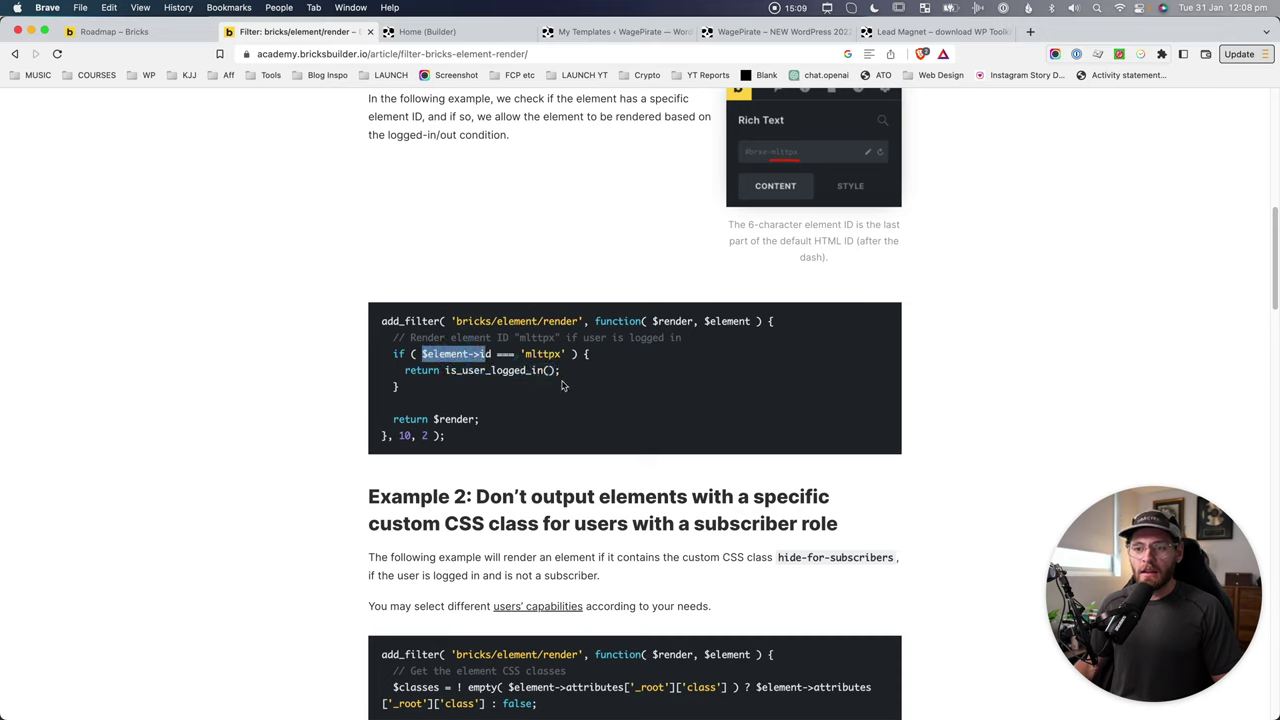
drag(573, 376, 444, 372)
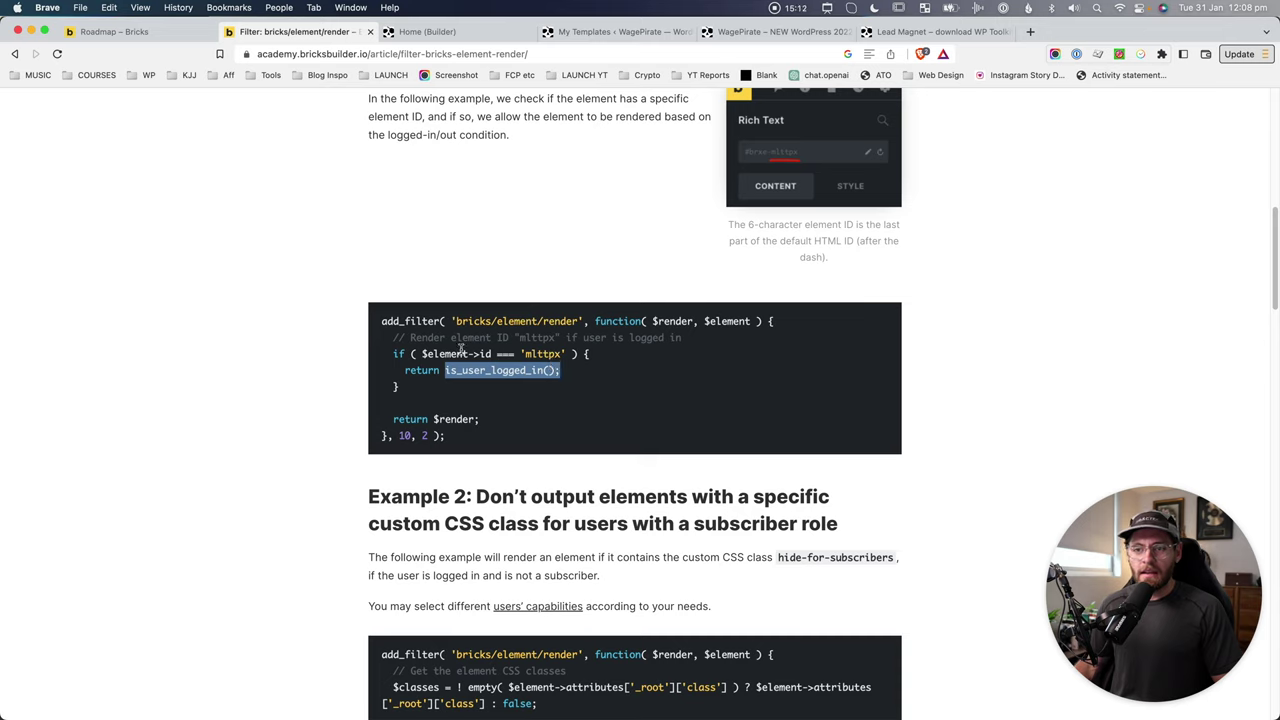
drag(463, 446, 381, 326)
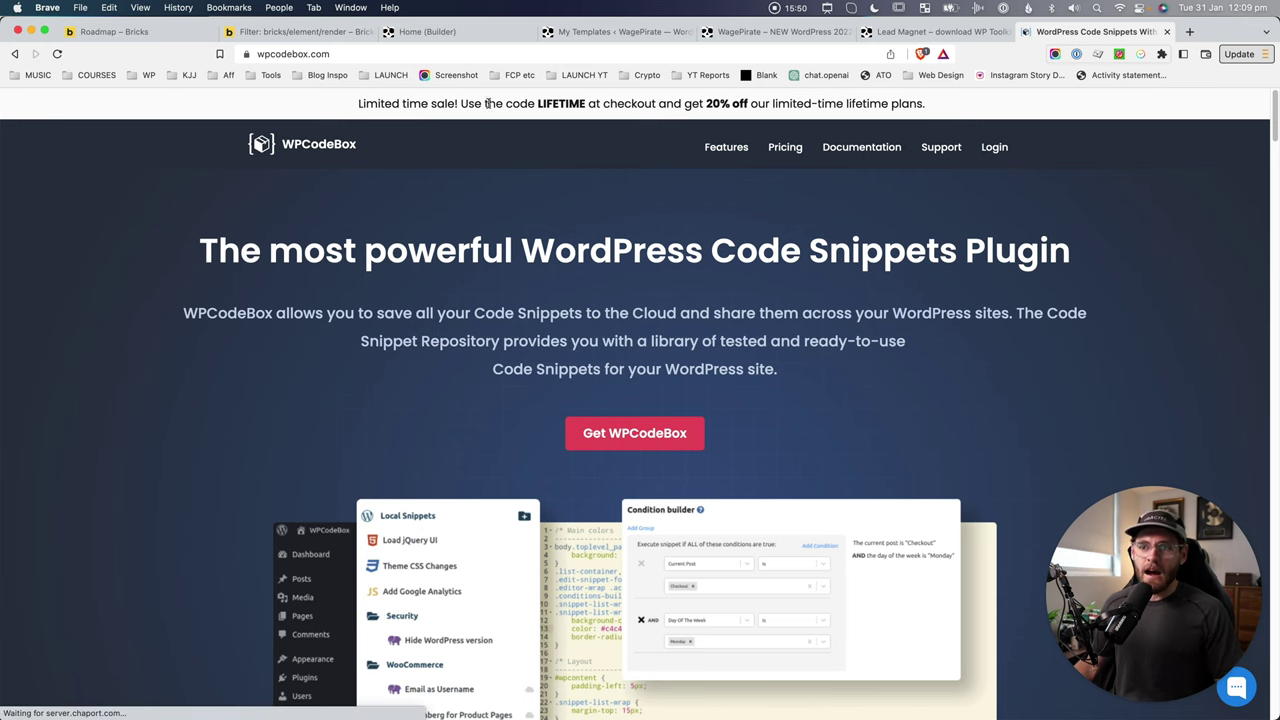
Review the WPCodeBox pricing plans (Solo $59, Team $99, Agency $179), then return to WordPress admin
double_click(561, 103)
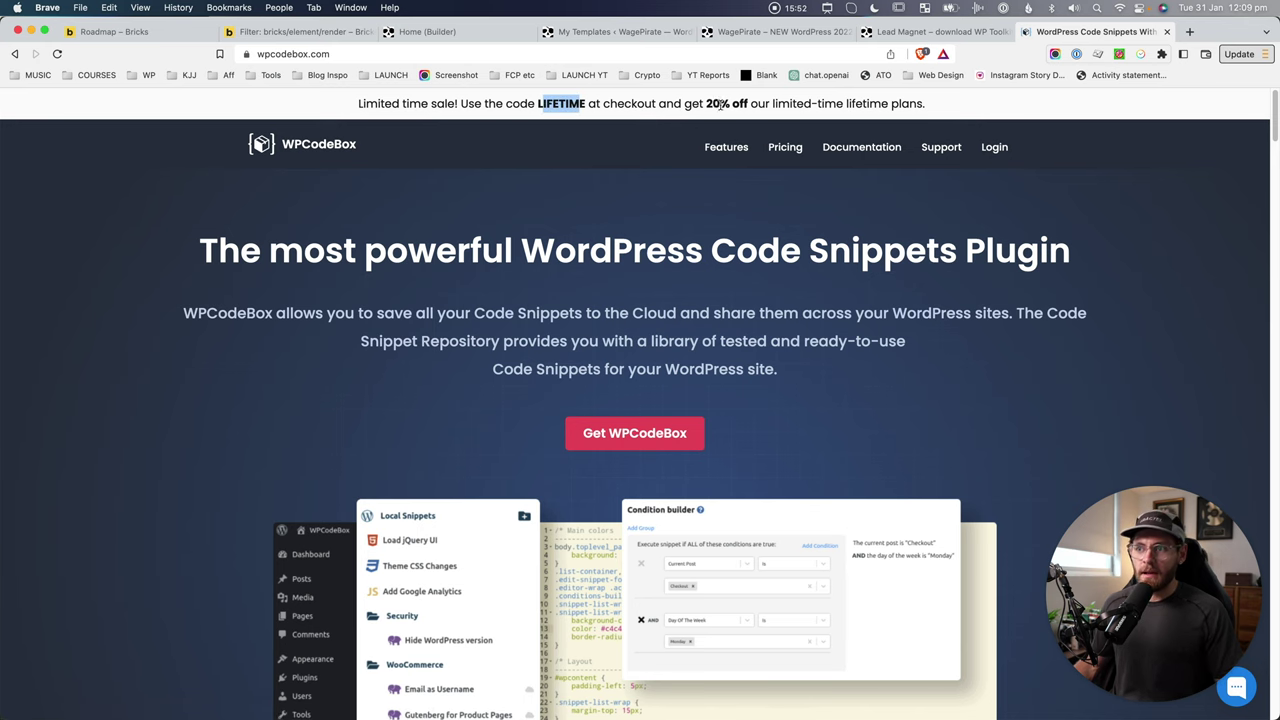
click(781, 150)
scroll(760, 272, down, 2)
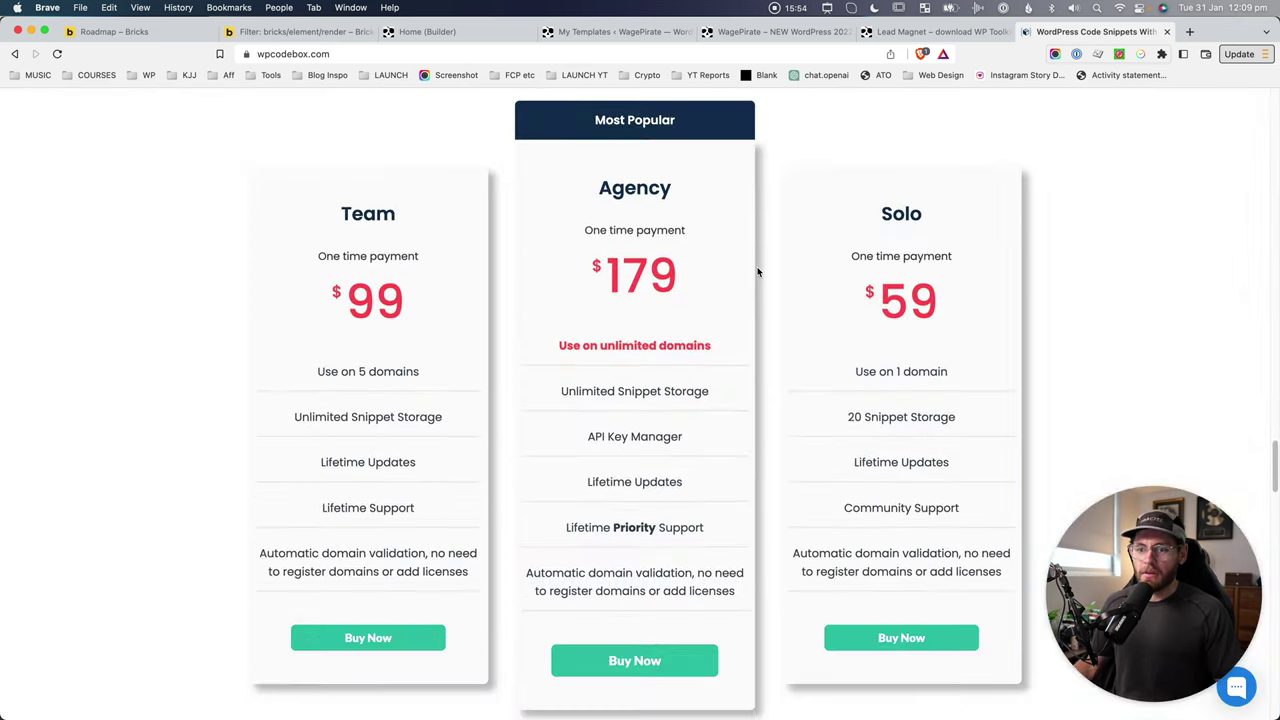
double_click(903, 272)
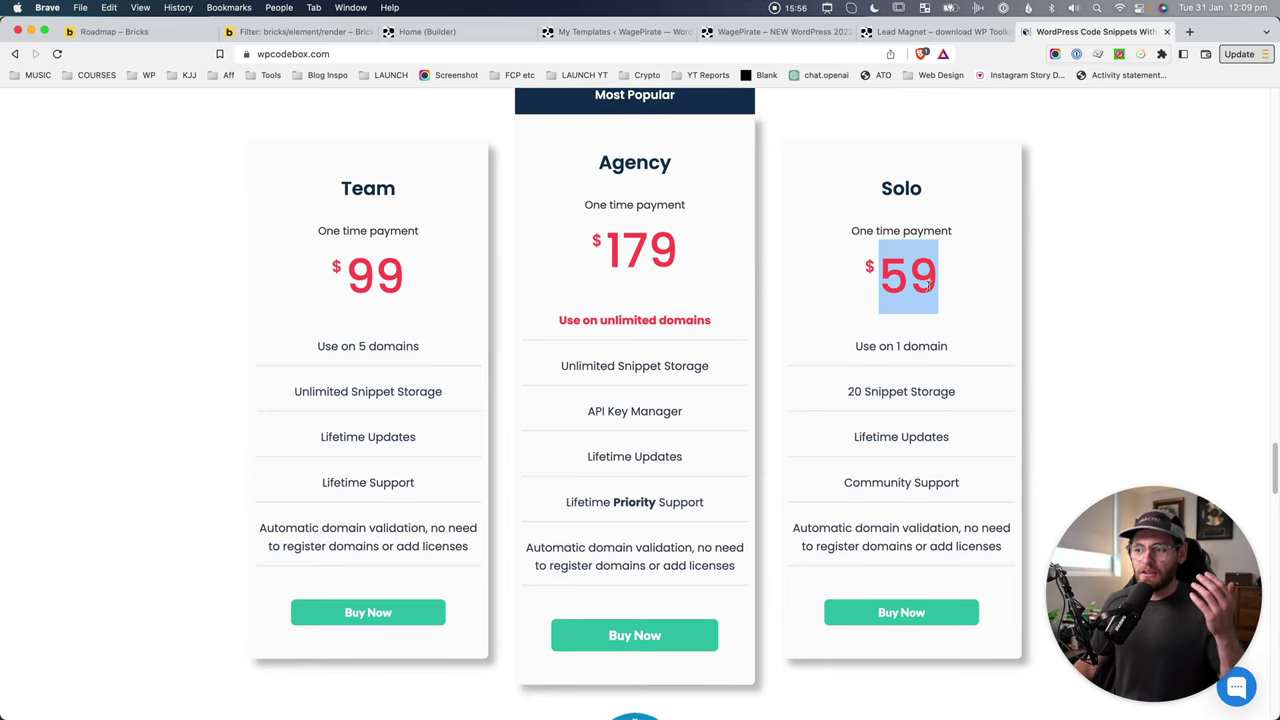
click(914, 293)
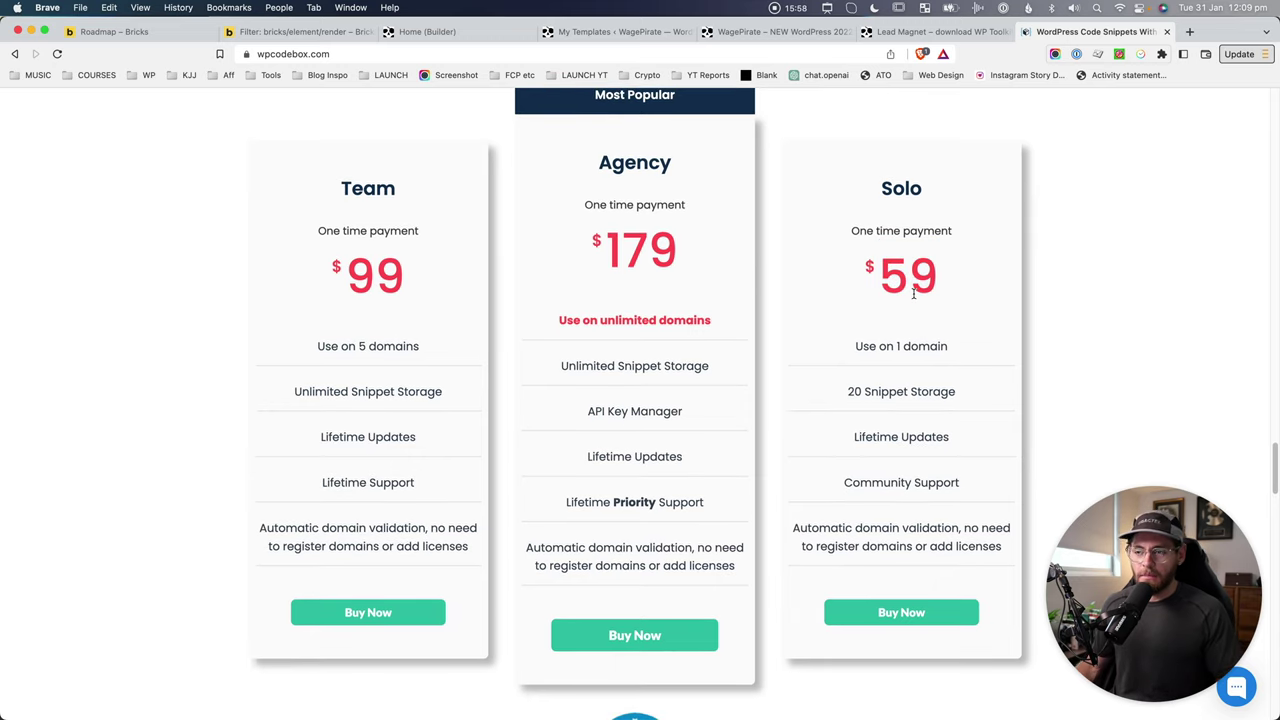
scroll(897, 300, up, 6)
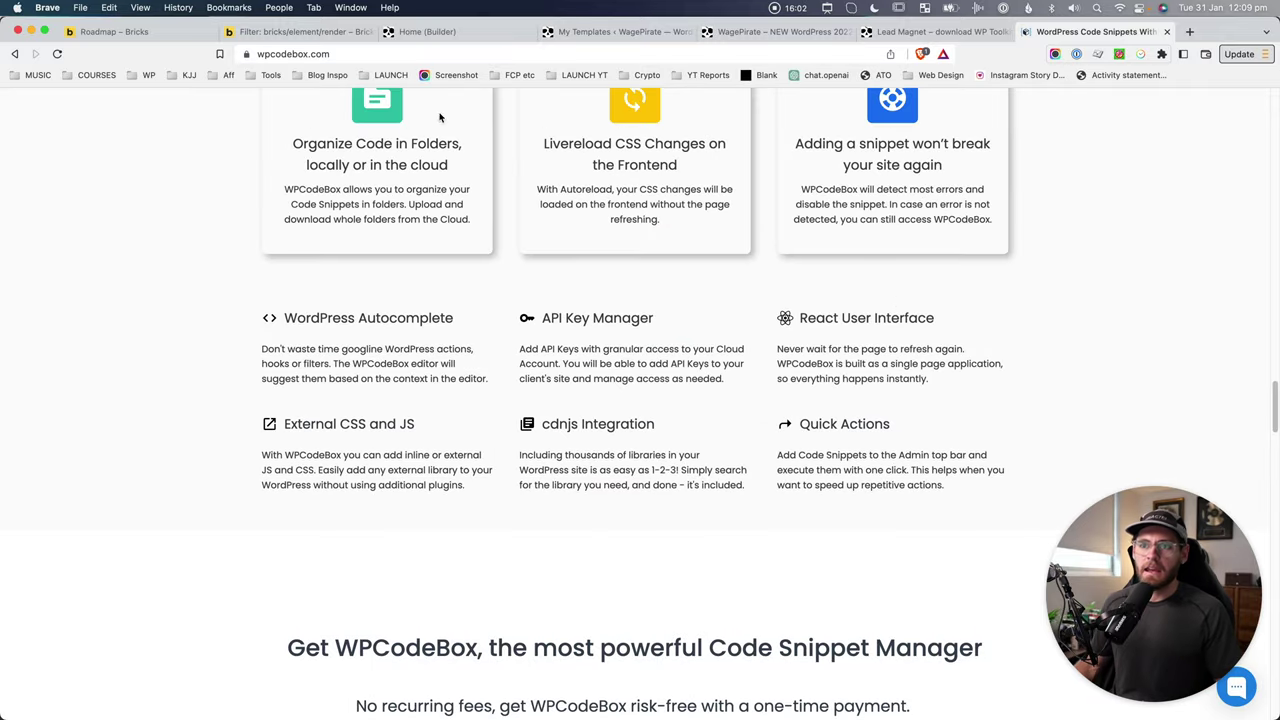
click(615, 31)
mouse_move(52, 421)
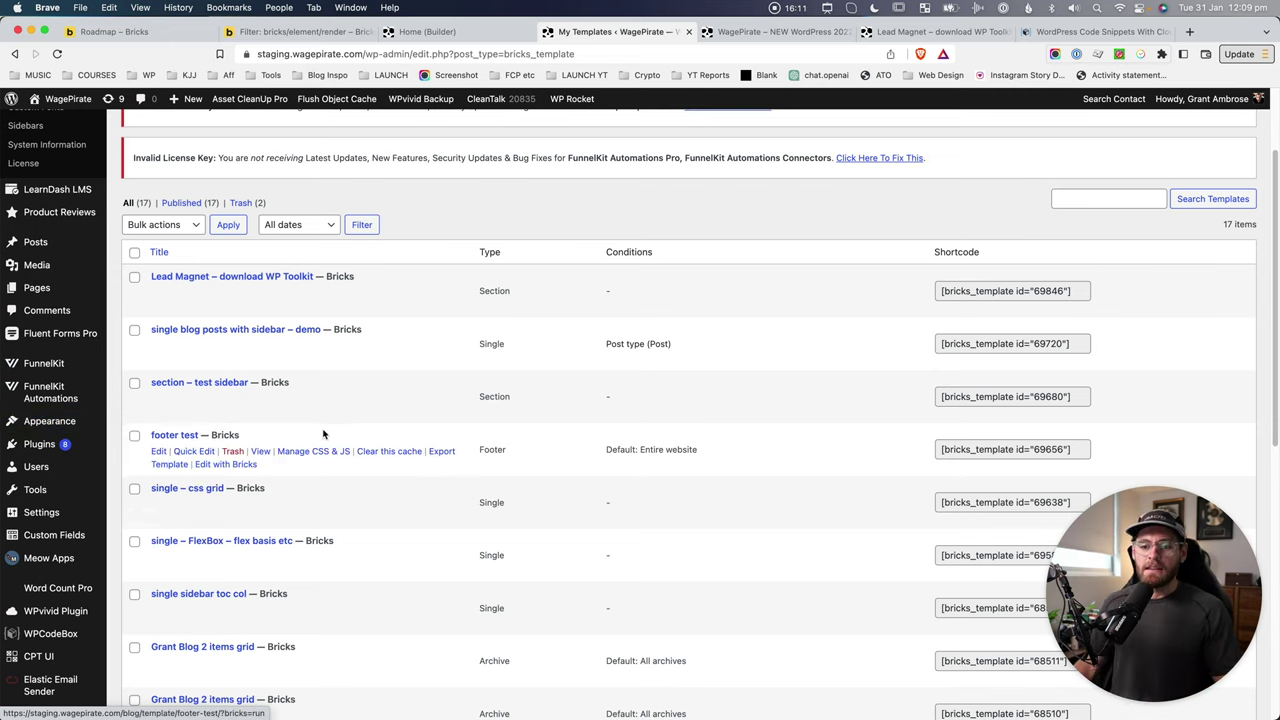
Create a new WPCodeBox snippet titled 'CL - bricks builder' that runs on the Frontend
scroll(324, 433, down, 1)
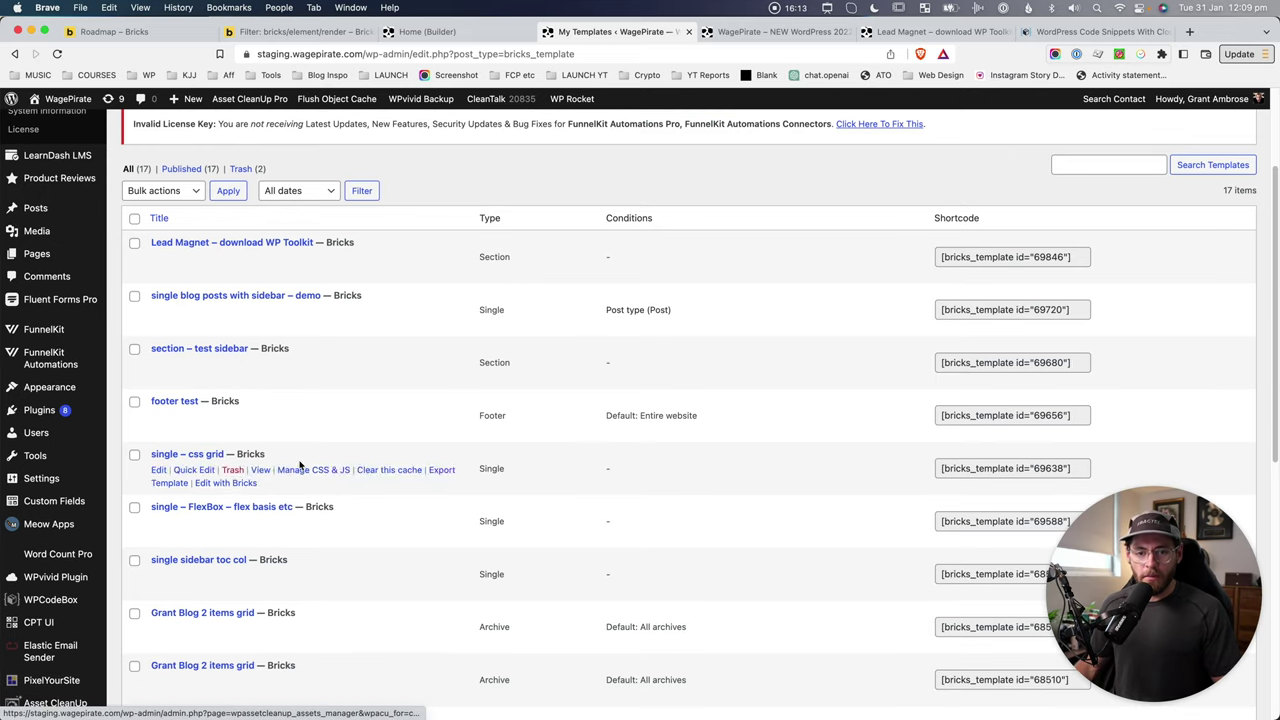
click(50, 600)
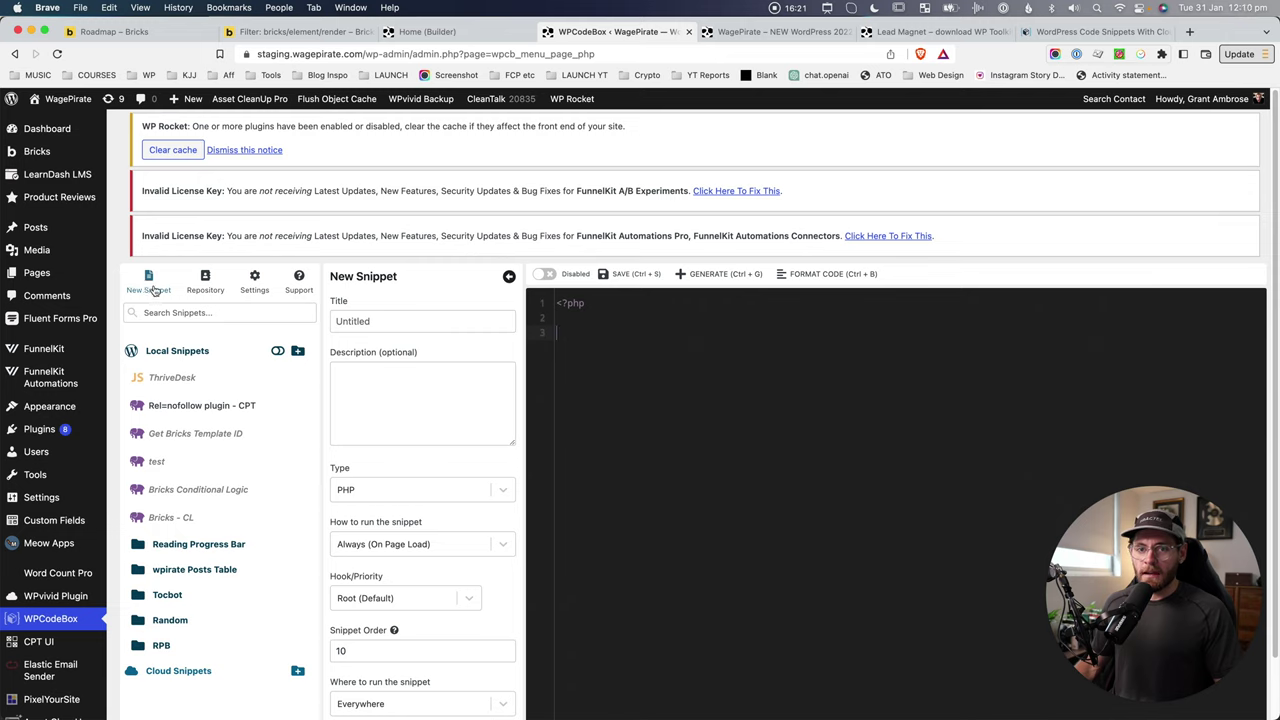
click(350, 318)
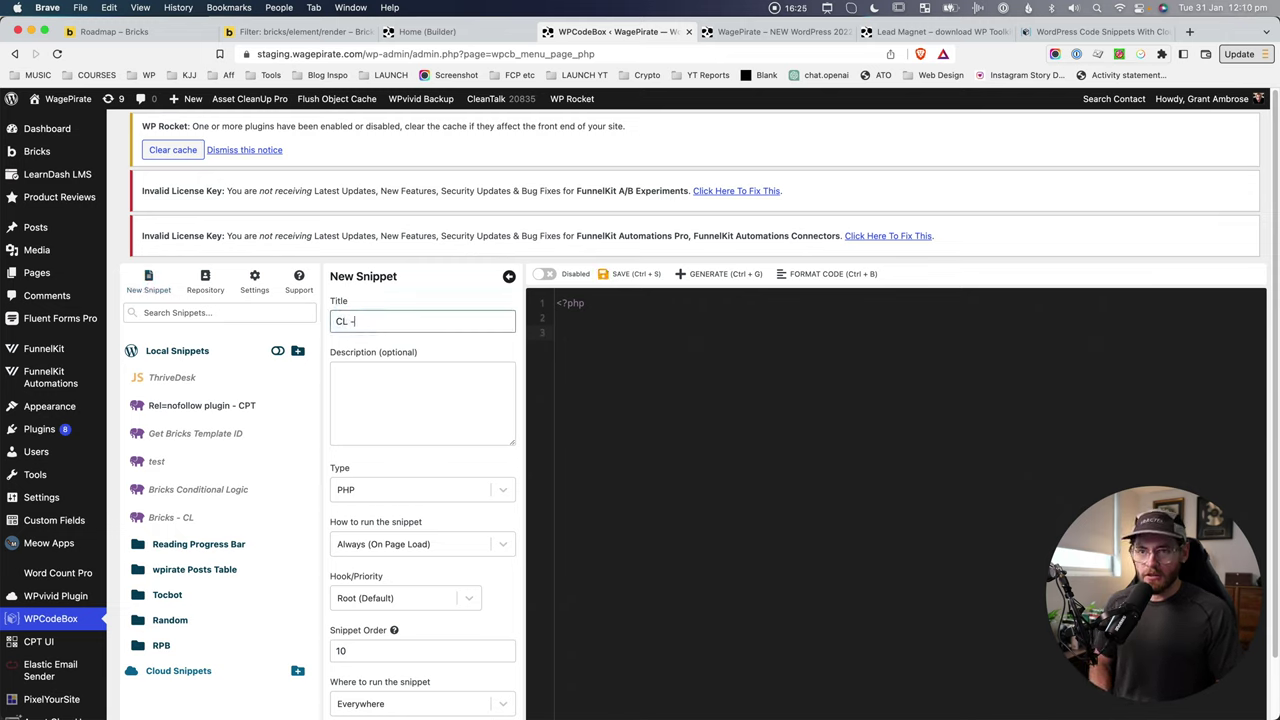
text(CL - bricks builder)
scroll(386, 357, down, 2)
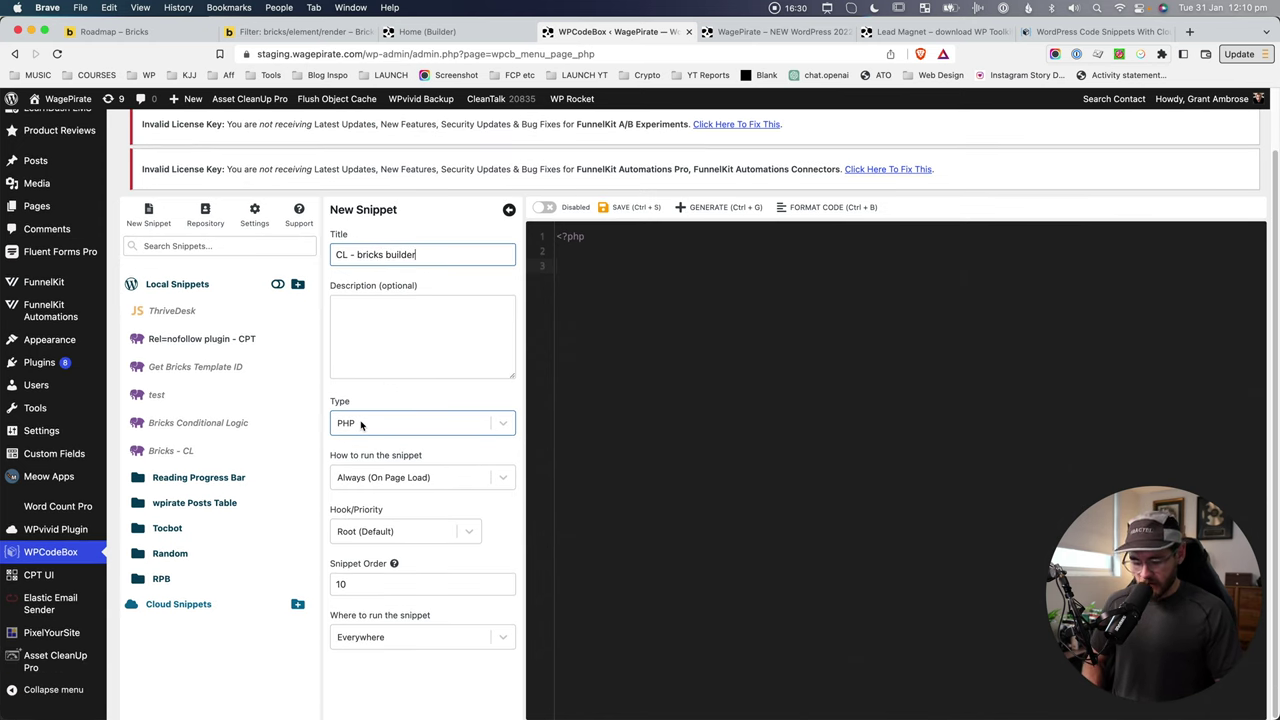
key(super+equal)
scroll(365, 430, down, 3)
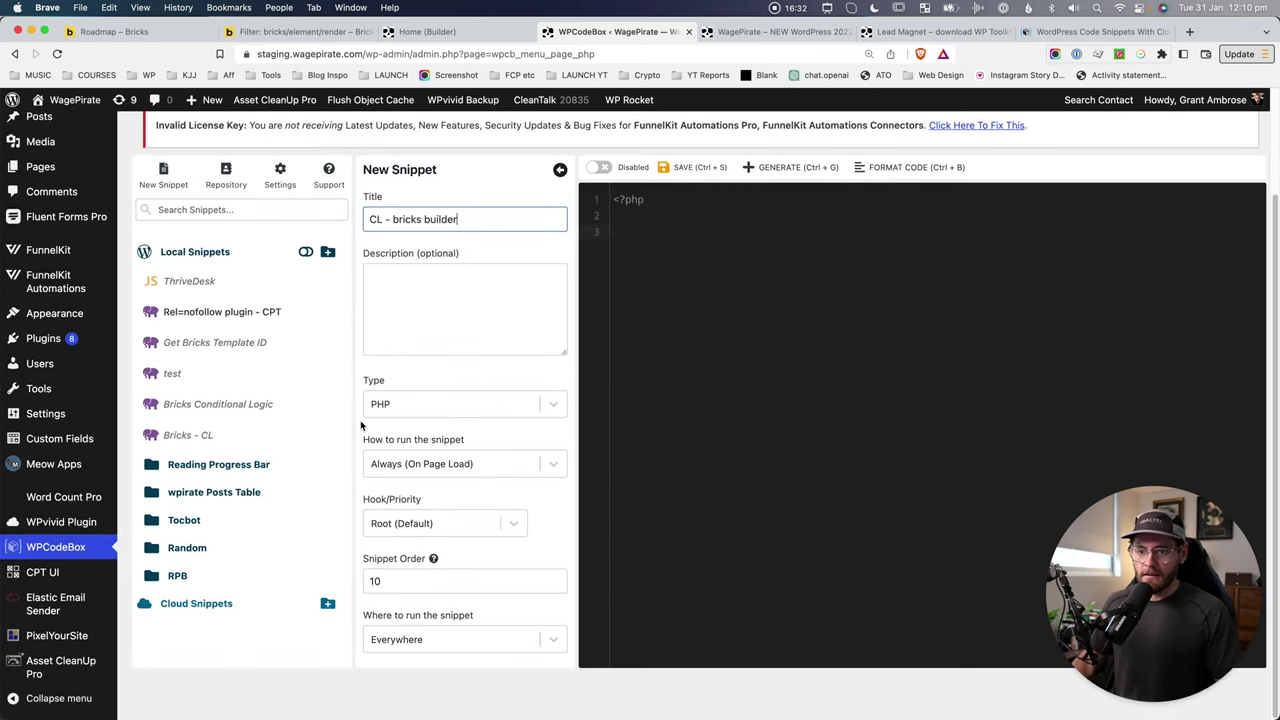
scroll(372, 438, up, 2)
scroll(410, 540, down, 2)
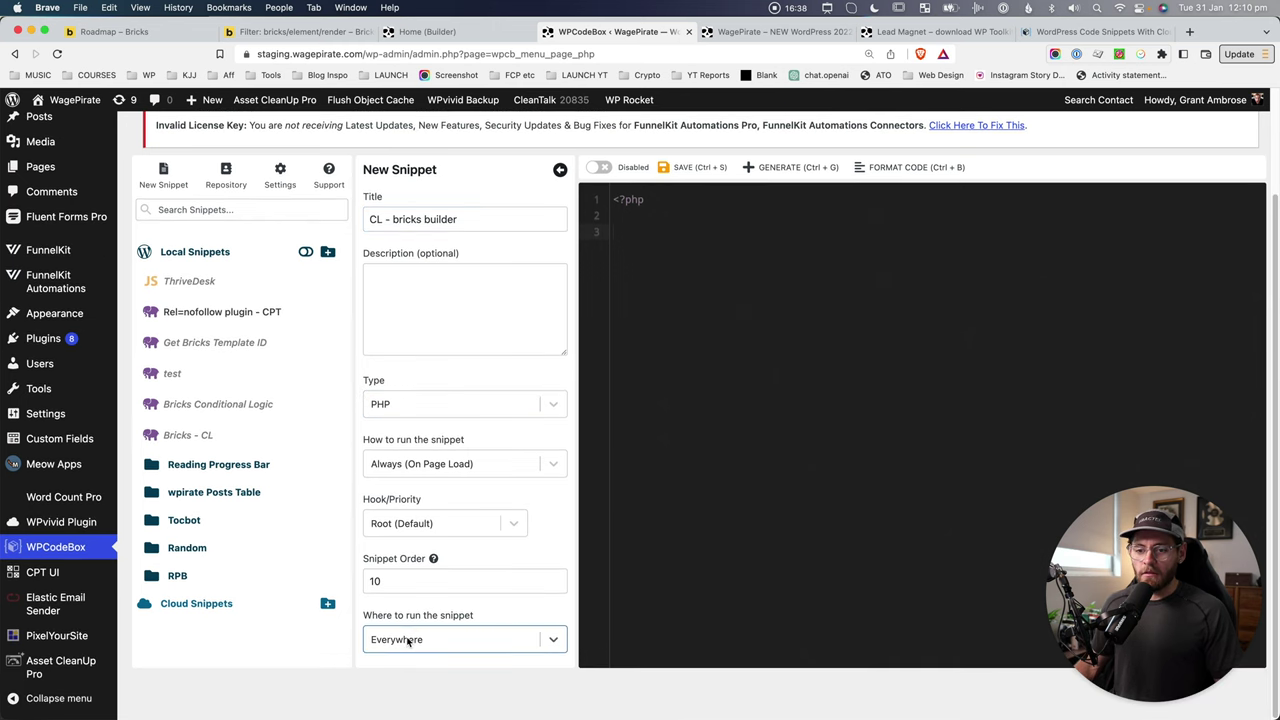
click(409, 640)
click(393, 653)
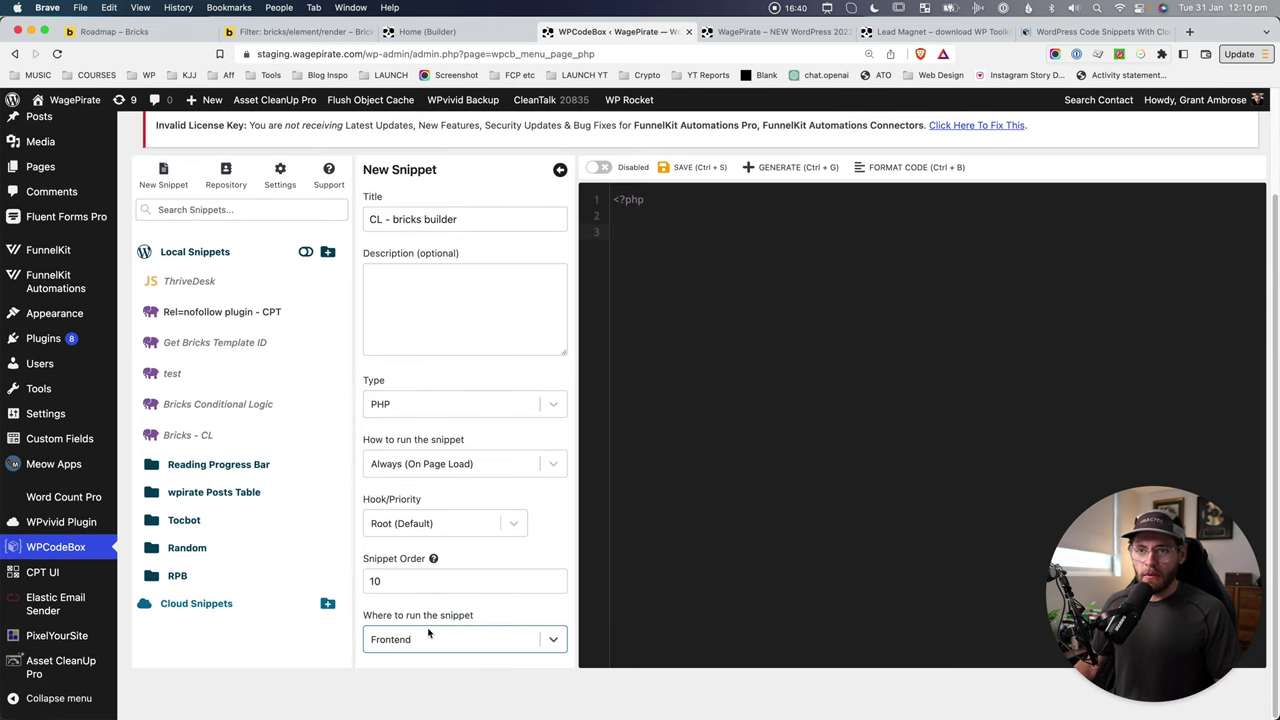
Paste the copied render filter code for element mlttpx into the snippet
click(687, 263)
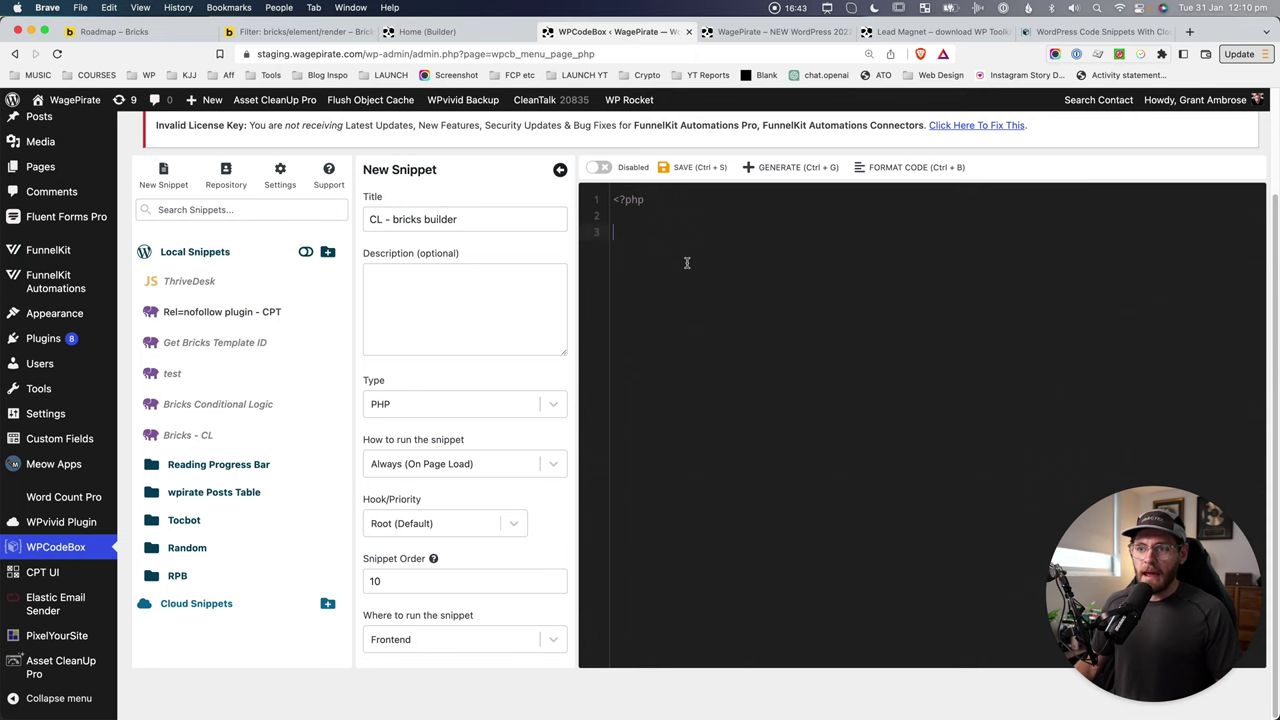
key(super+v)
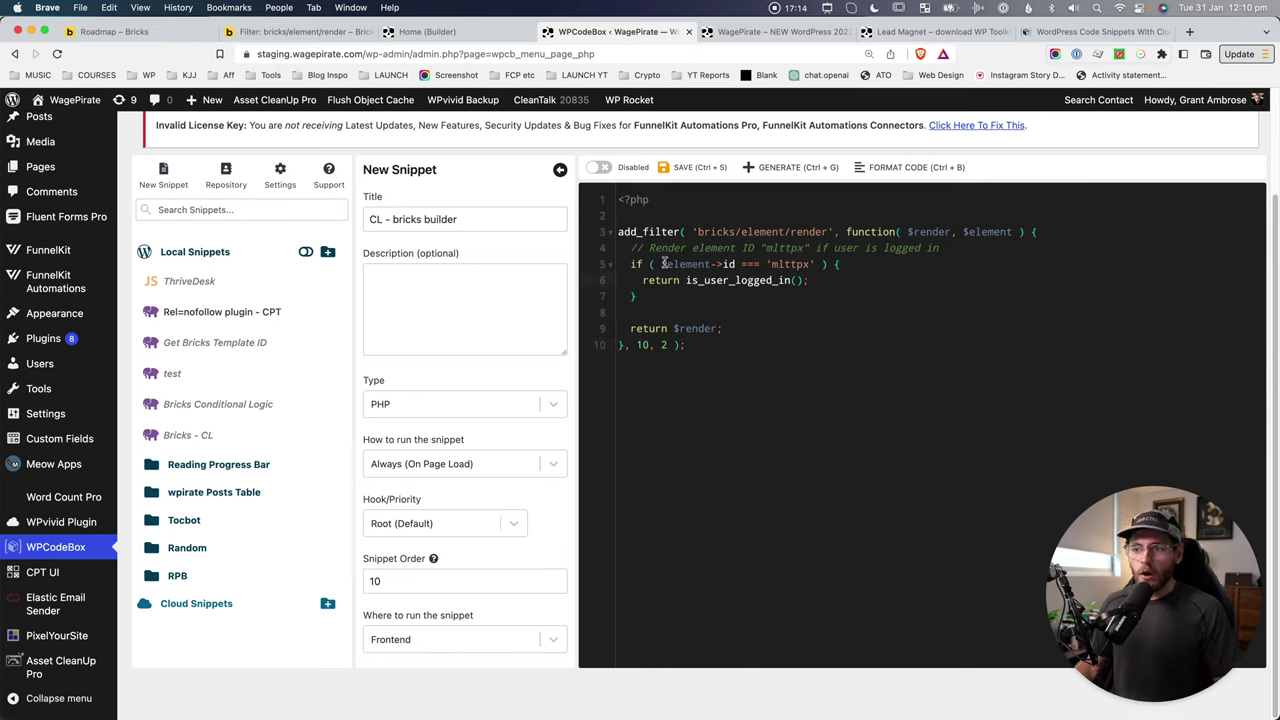
drag(661, 264, 729, 264)
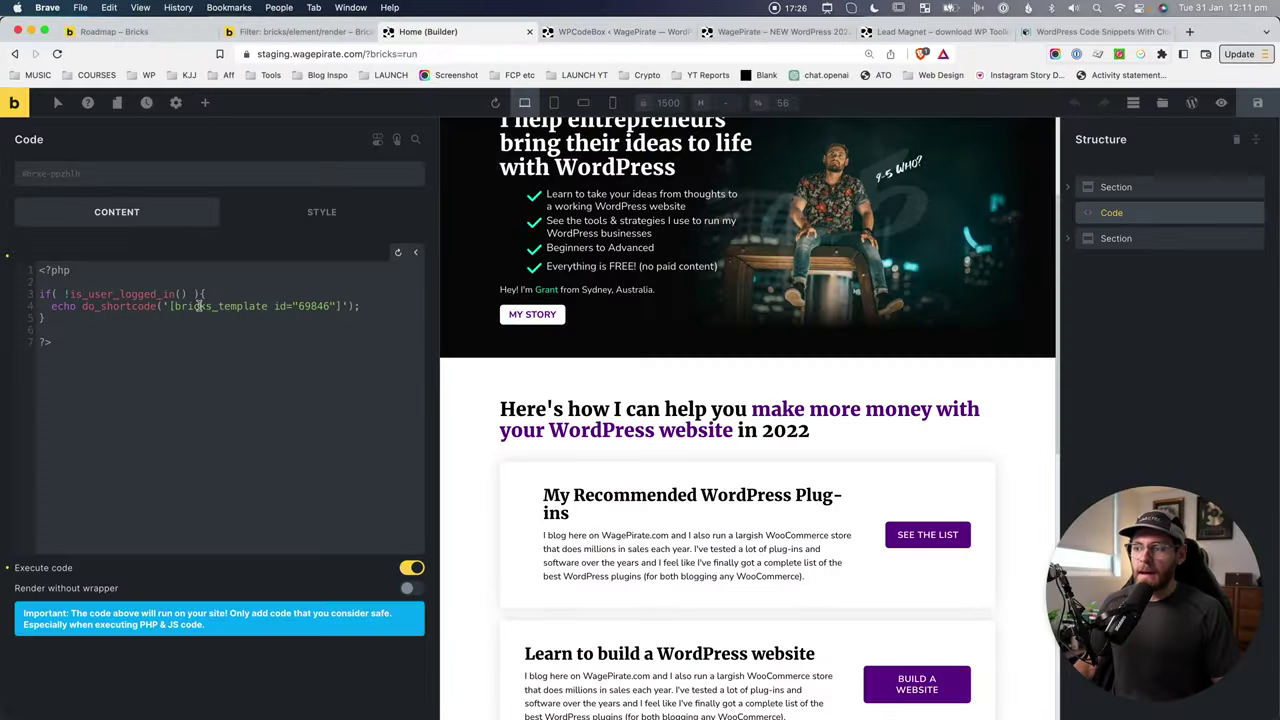
right_click(1142, 217)
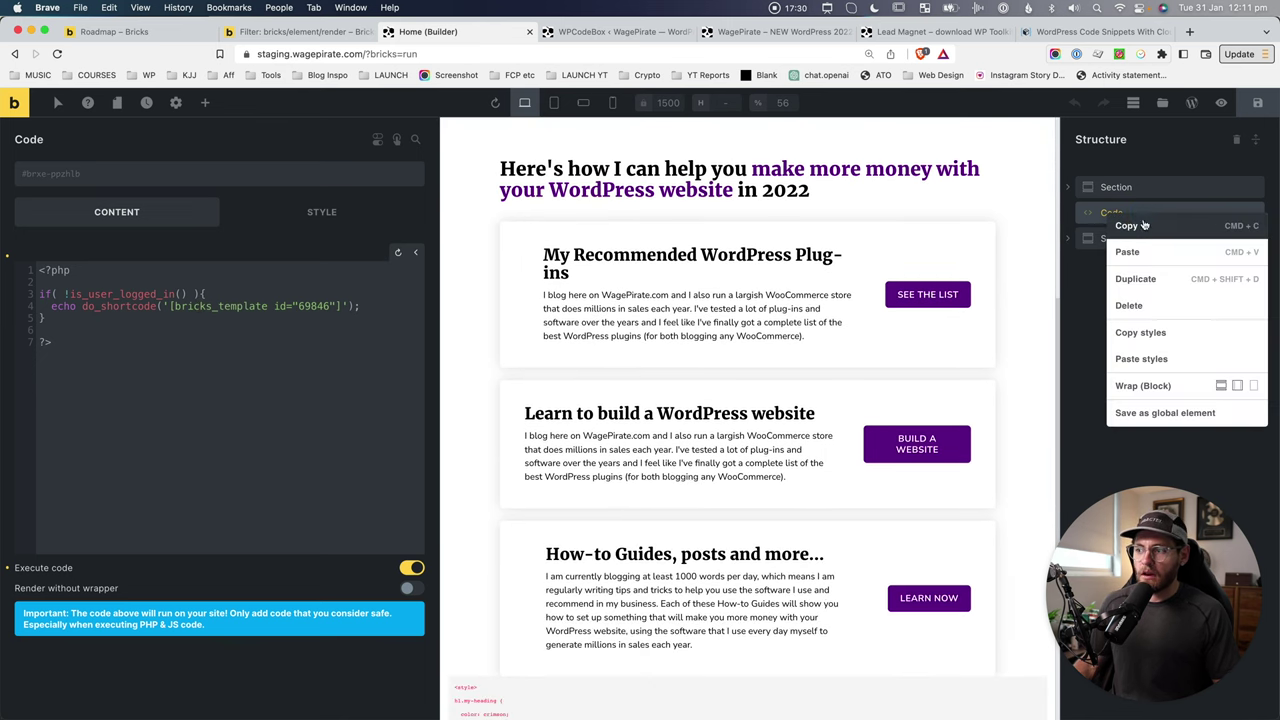
Delete the Code element from the home page and open the Lead Magnet template in Bricks
click(1130, 305)
scroll(580, 300, up, 3)
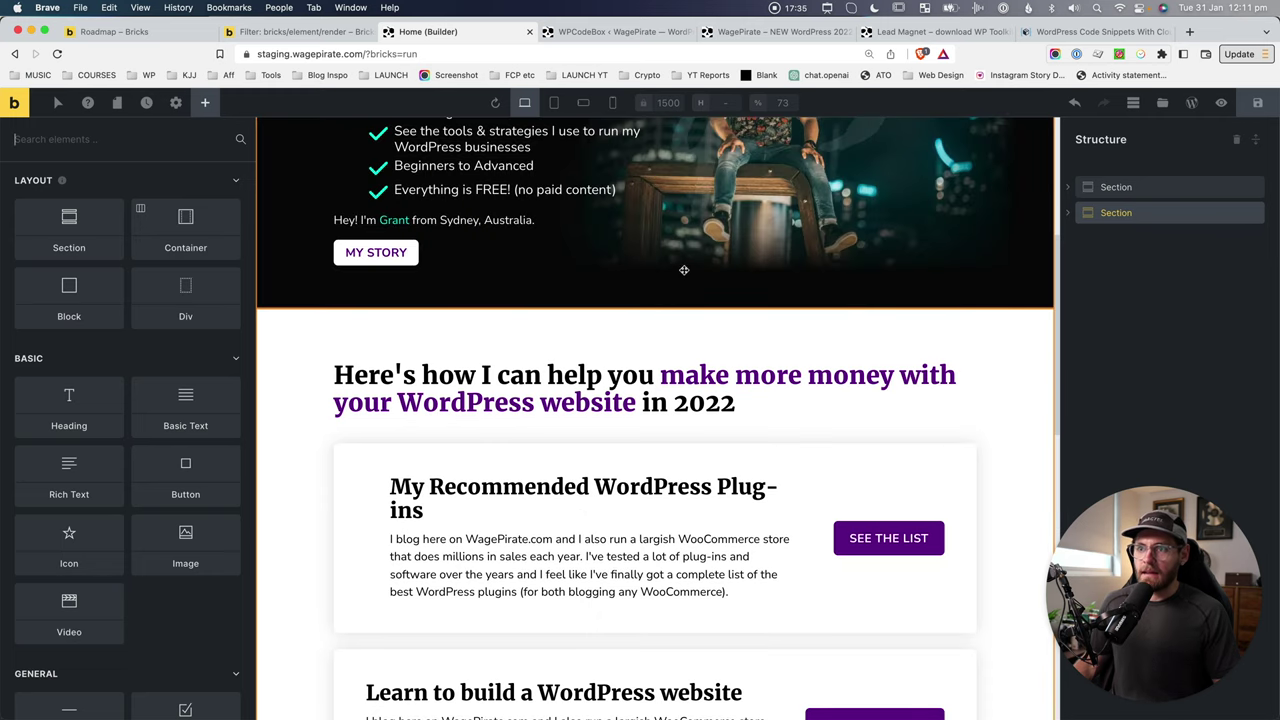
click(738, 31)
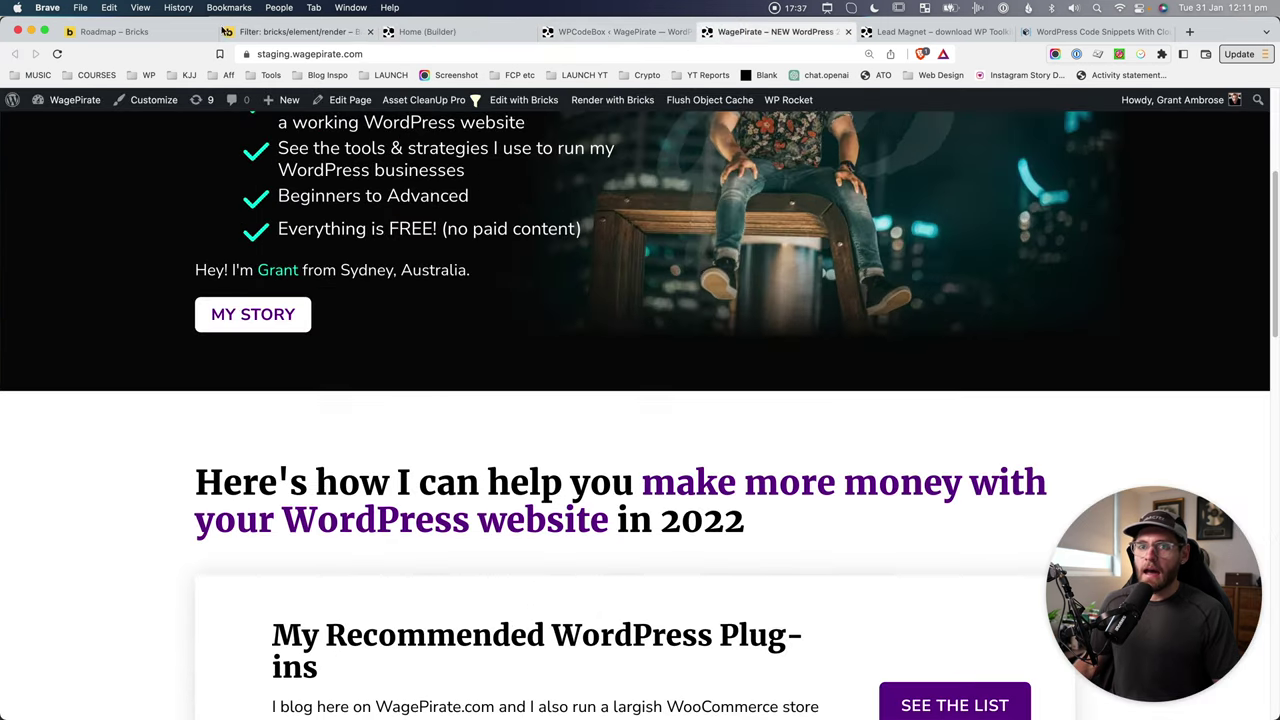
click(70, 101)
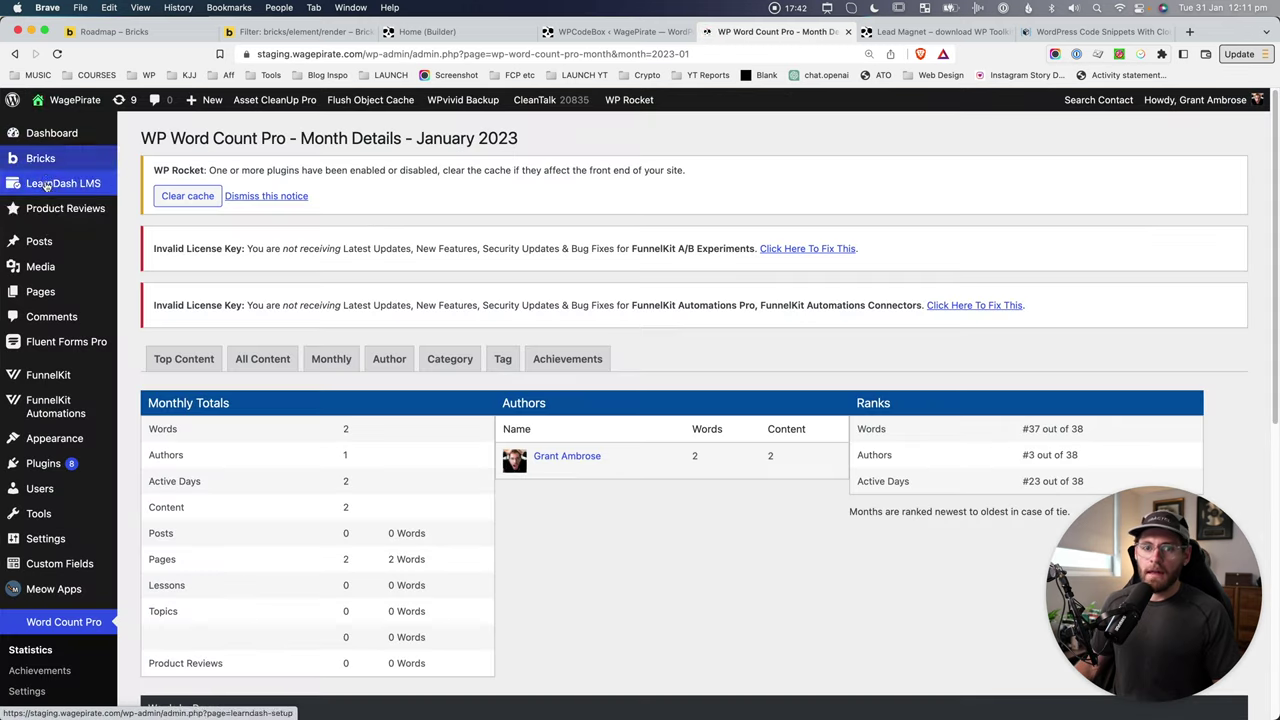
mouse_move(60, 158)
click(153, 181)
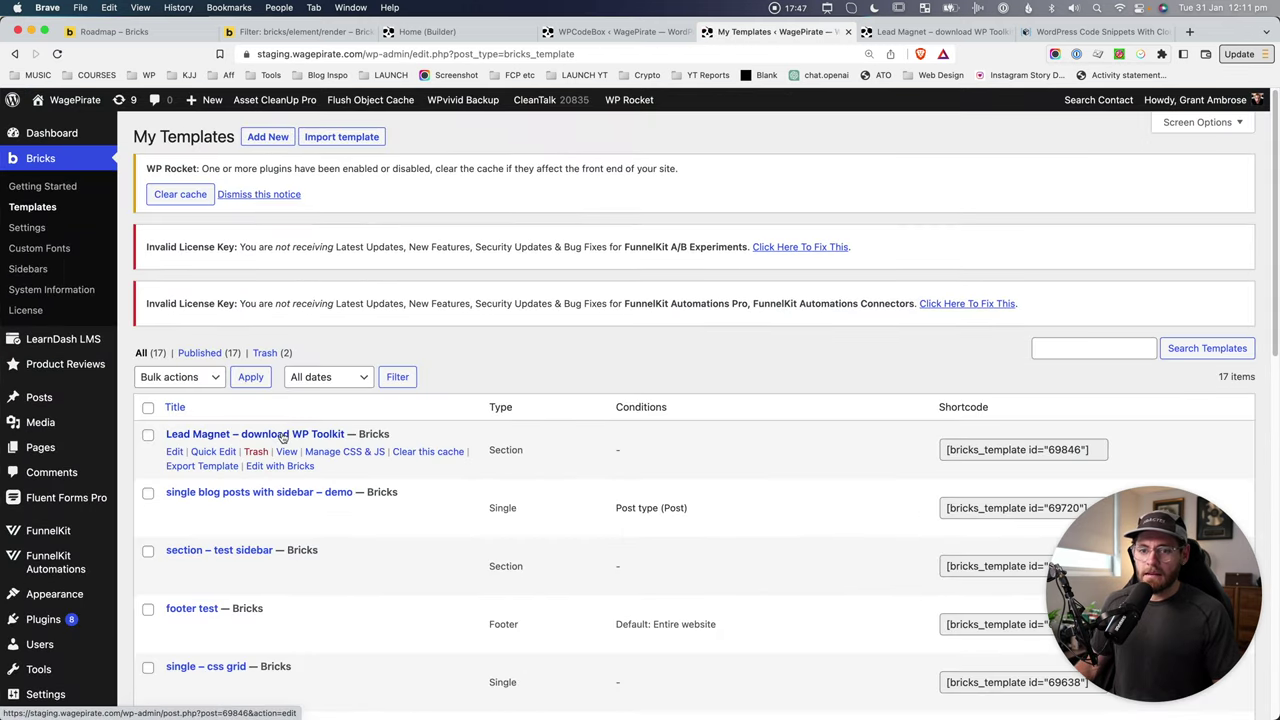
super+click(281, 466)
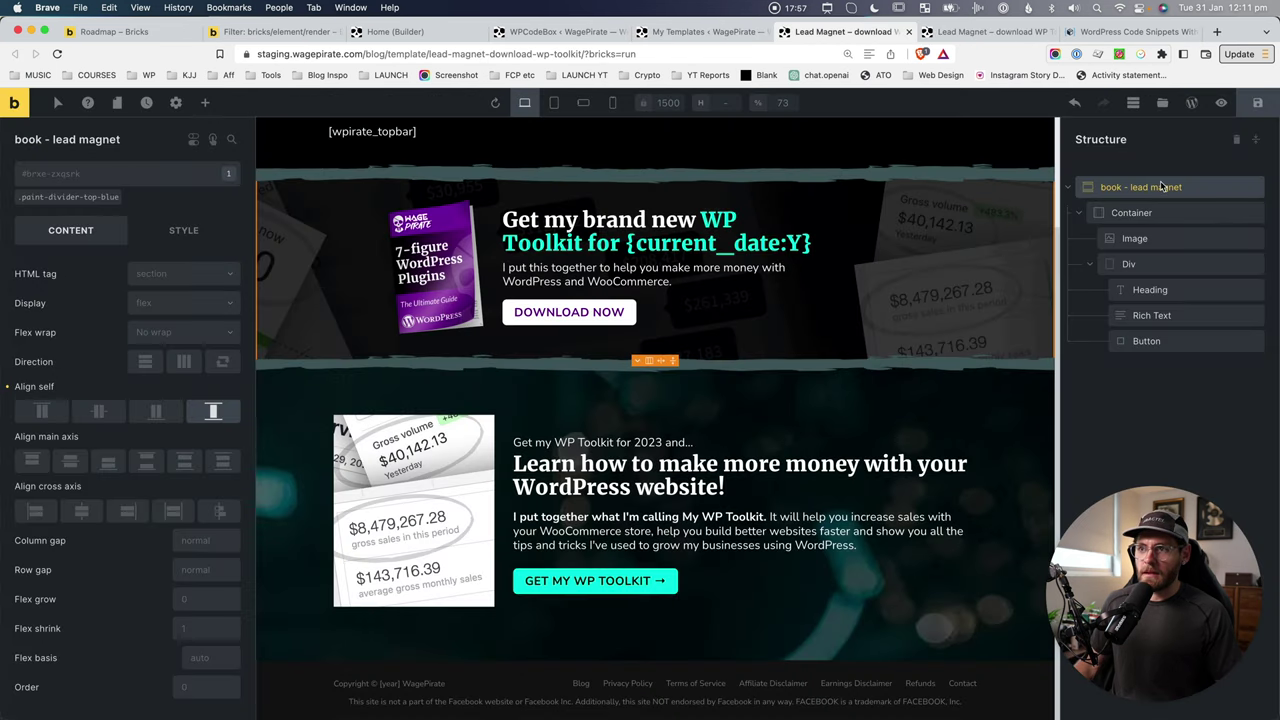
Copy the 'book - lead magnet' section and paste it into Home directly below the hero
right_click(1162, 187)
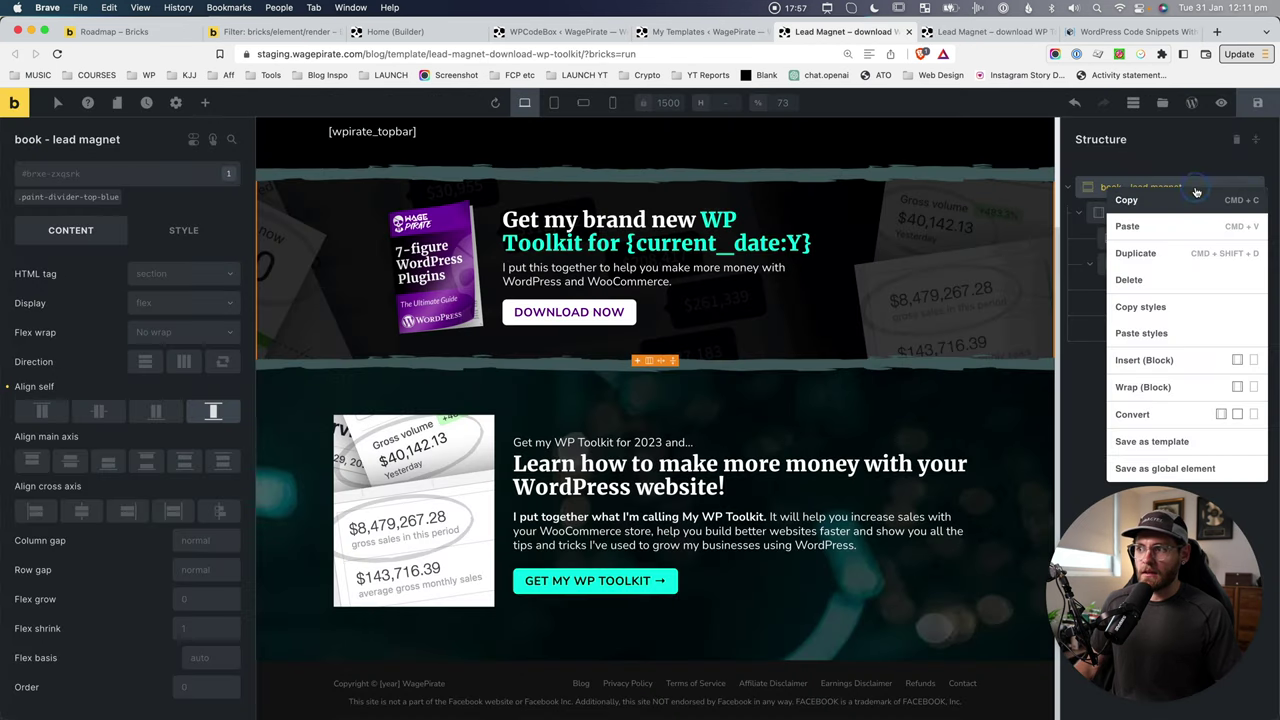
click(1196, 197)
click(420, 31)
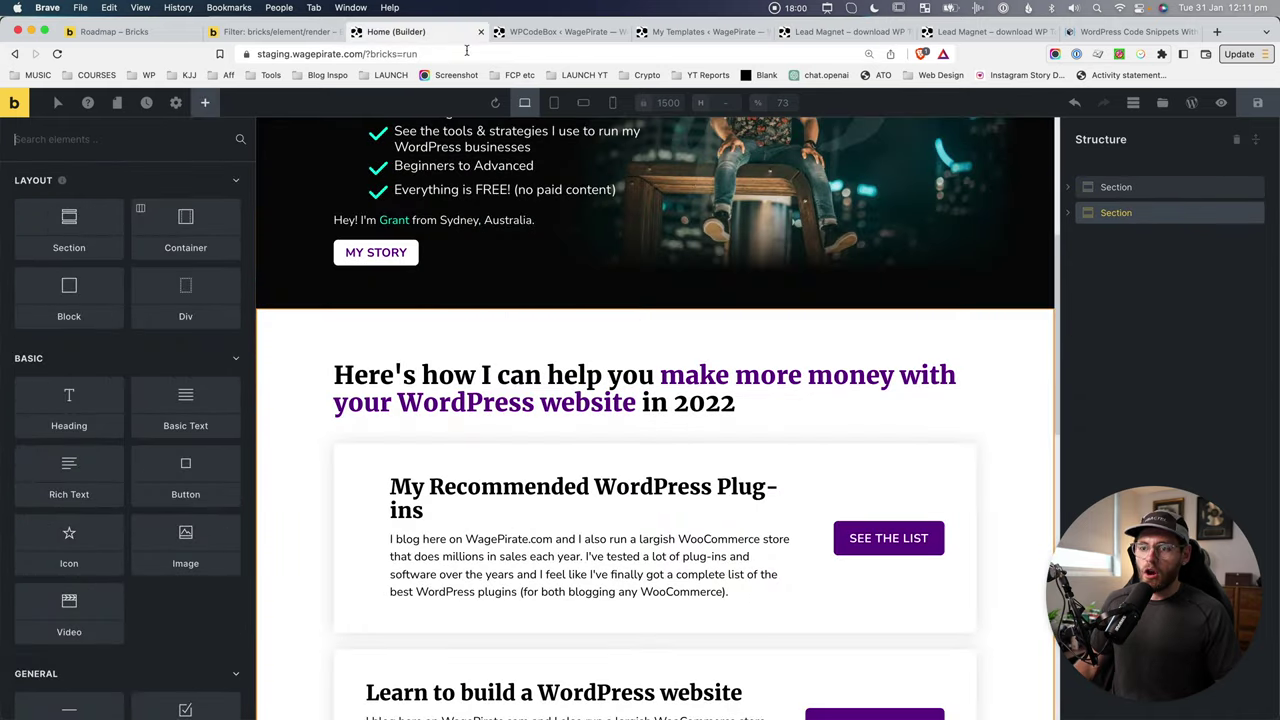
key(super+v)
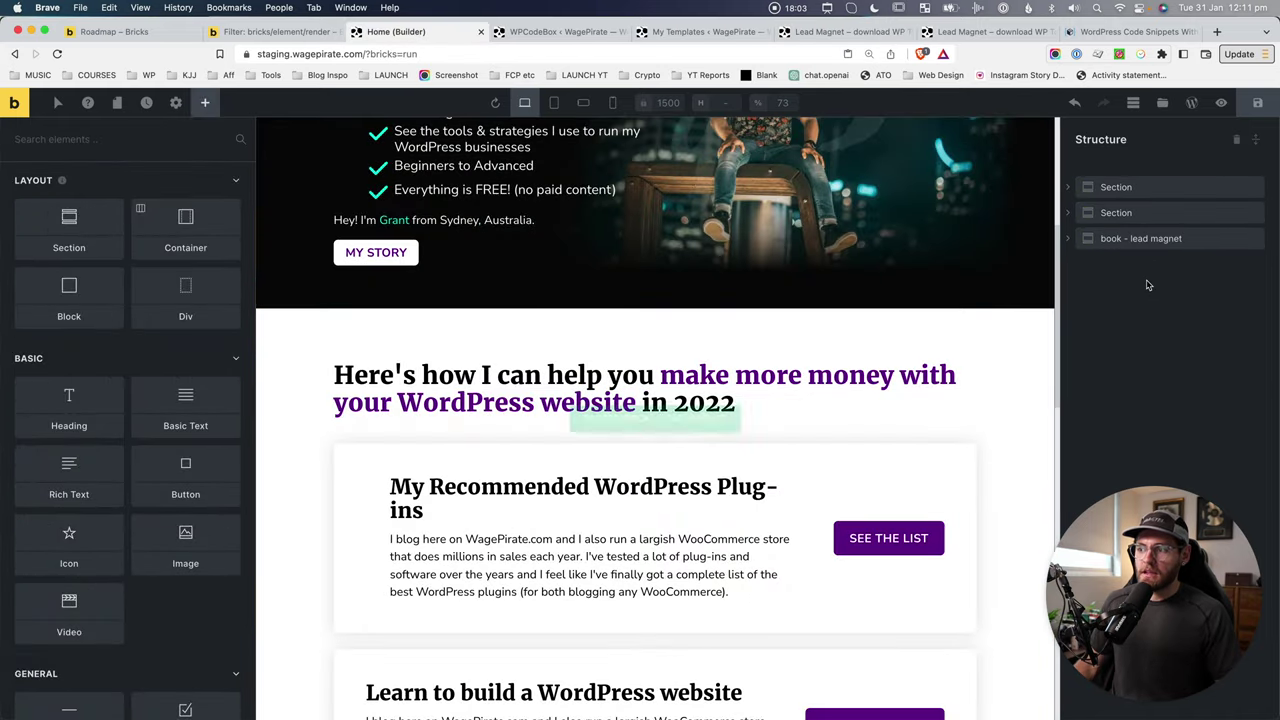
click(1122, 240)
drag(1122, 240, 1086, 210)
scroll(837, 266, up, 15)
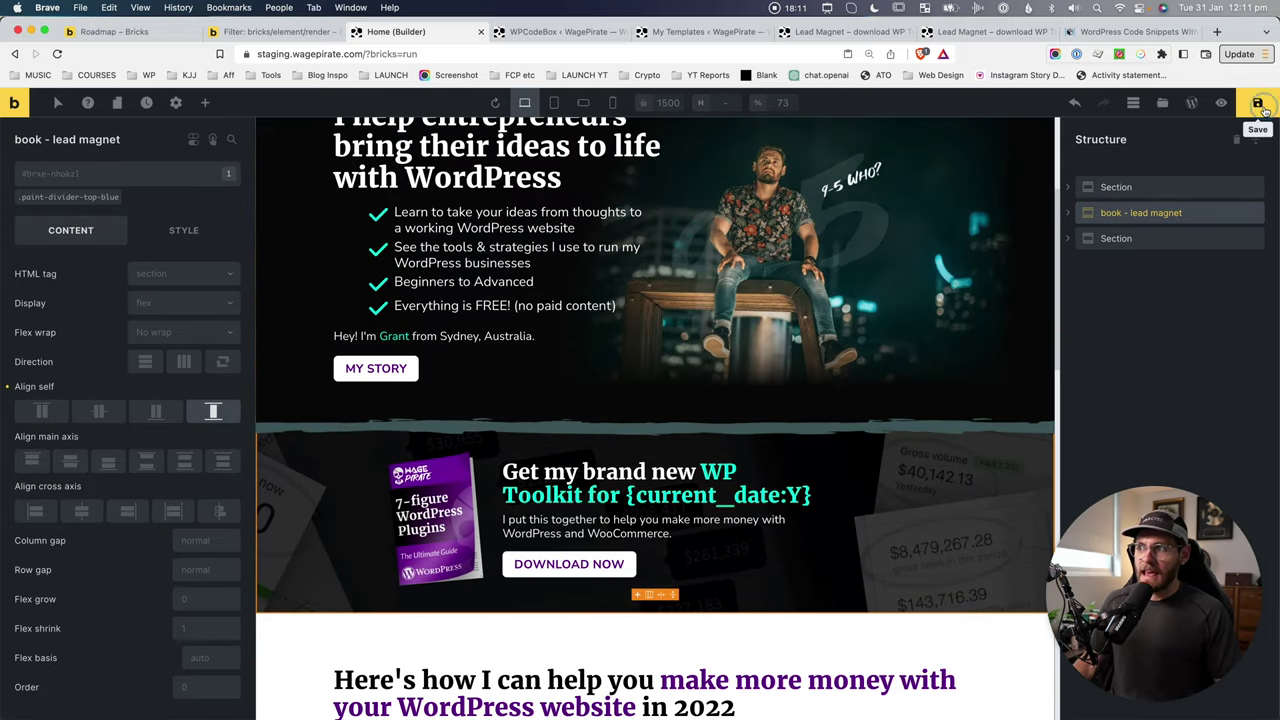
Save the home page and trash the original Lead Magnet template
click(1262, 108)
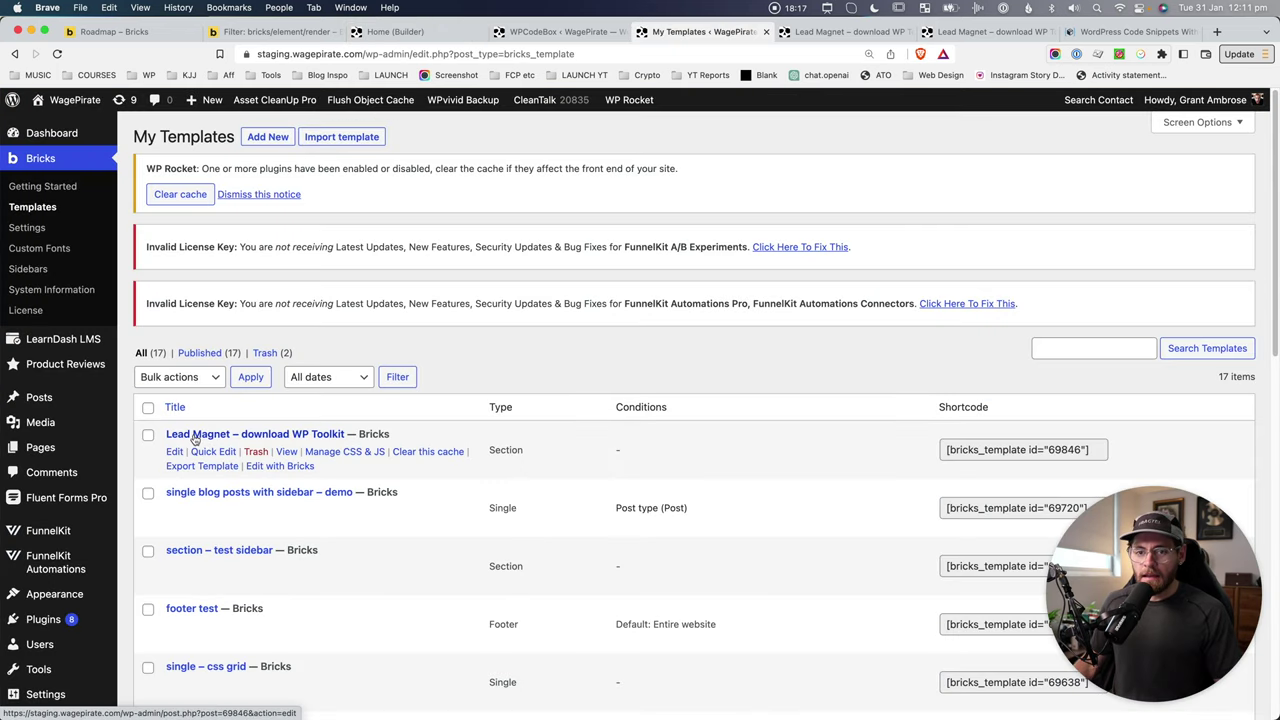
click(258, 452)
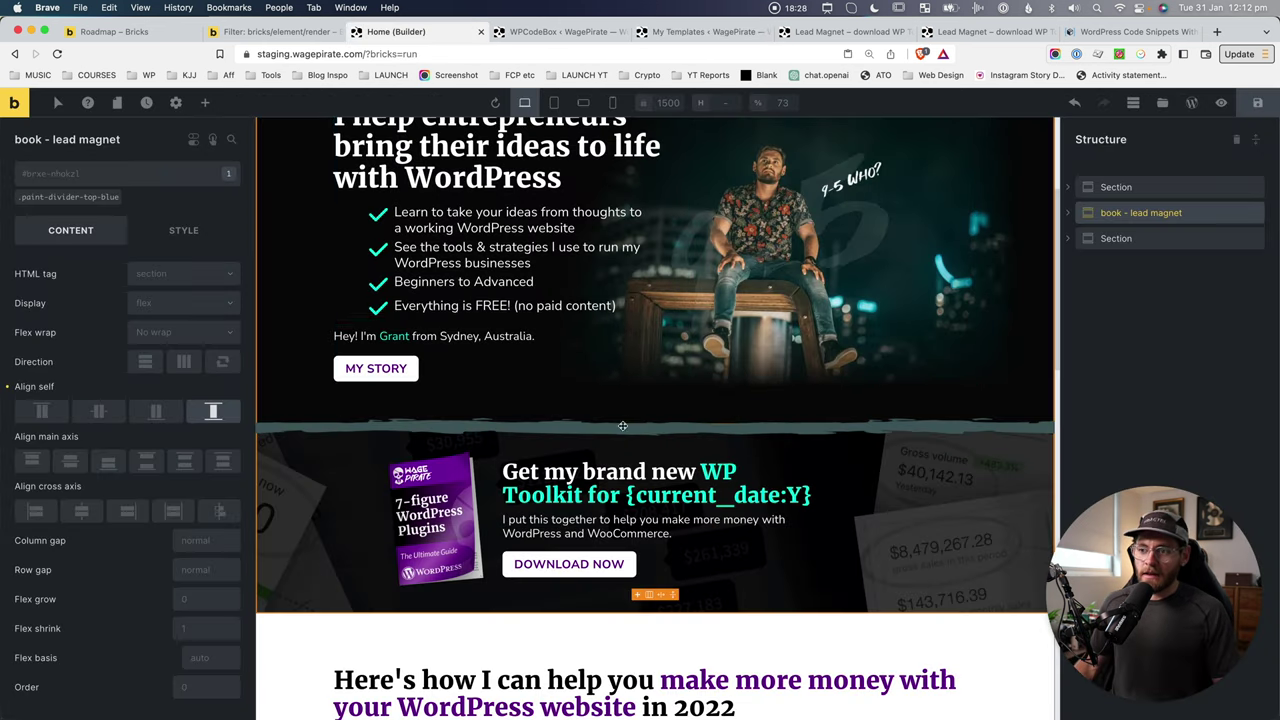
scroll(418, 478, down, 1)
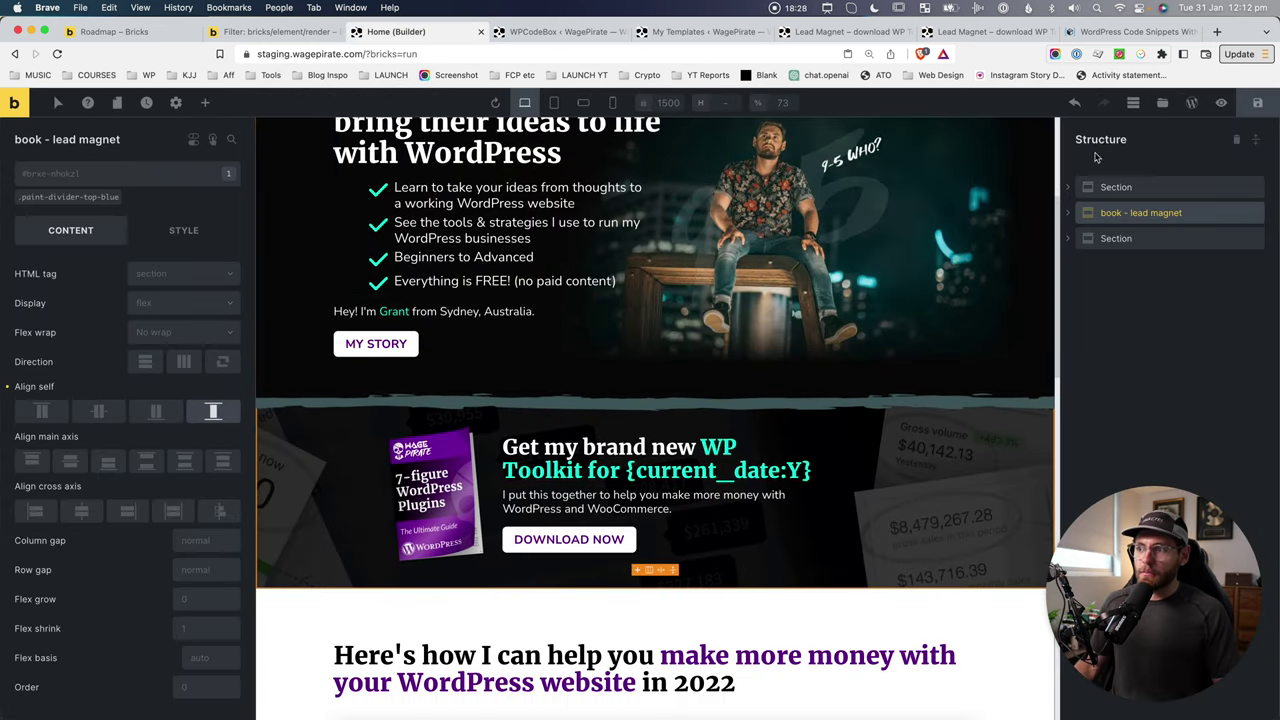
scroll(418, 478, down, 2)
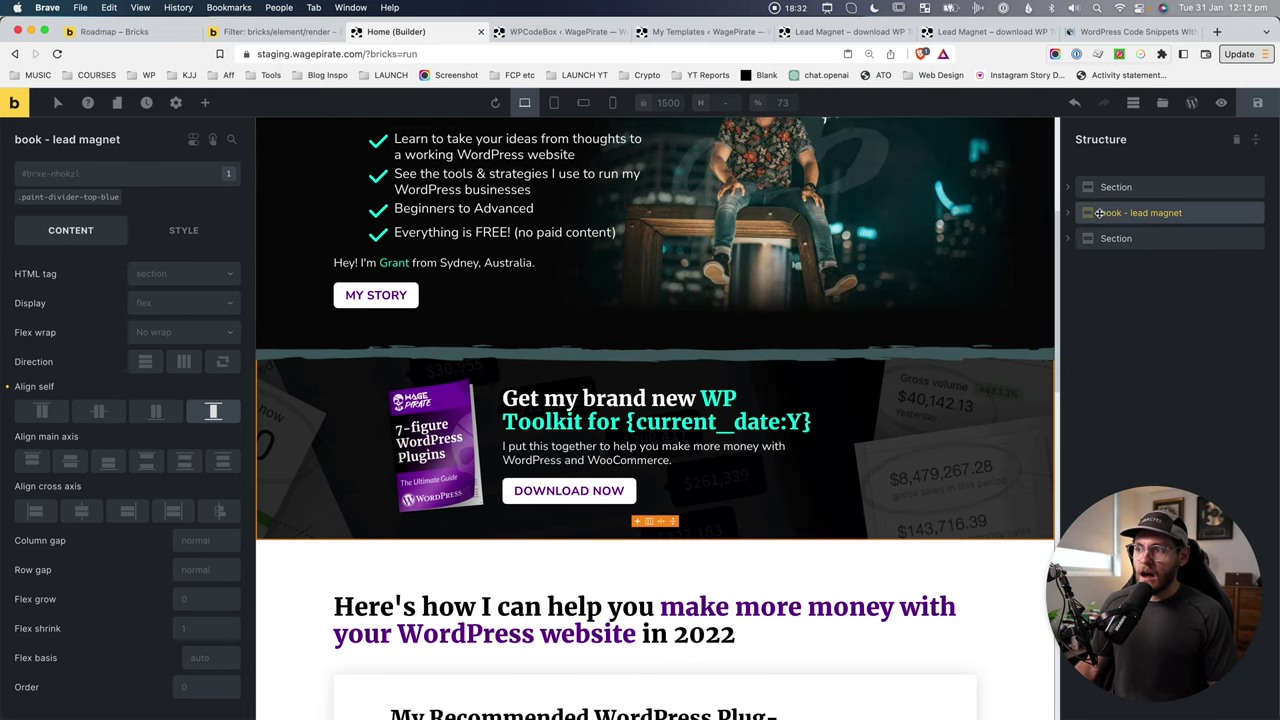
click(1150, 214)
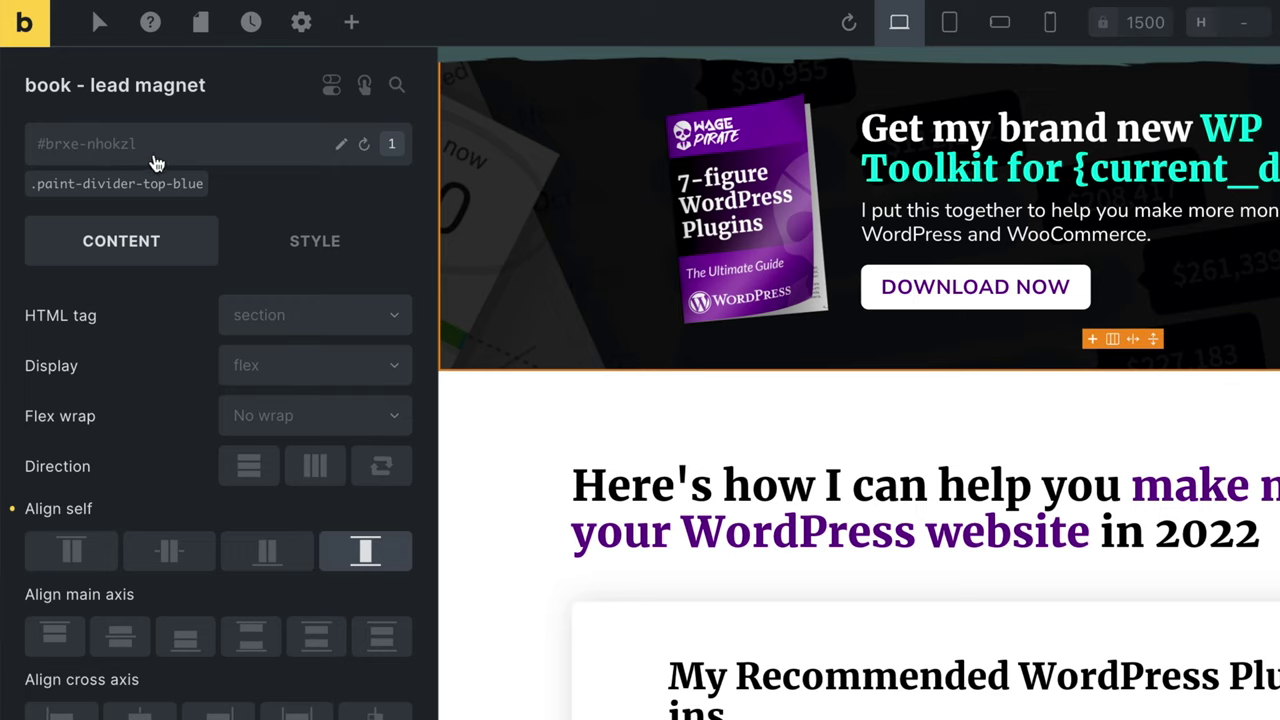
click(341, 148)
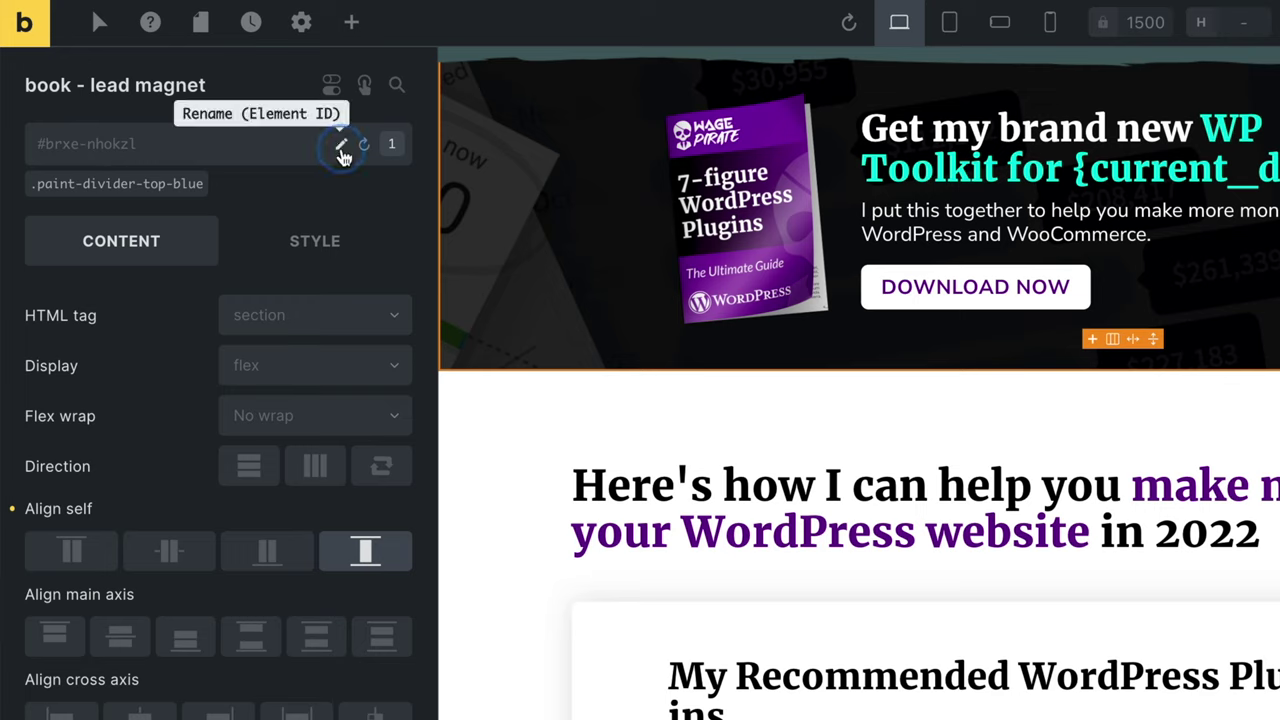
text(fdsfsdfsdfsd)
key(ctrl+a)
key(BackSpace)
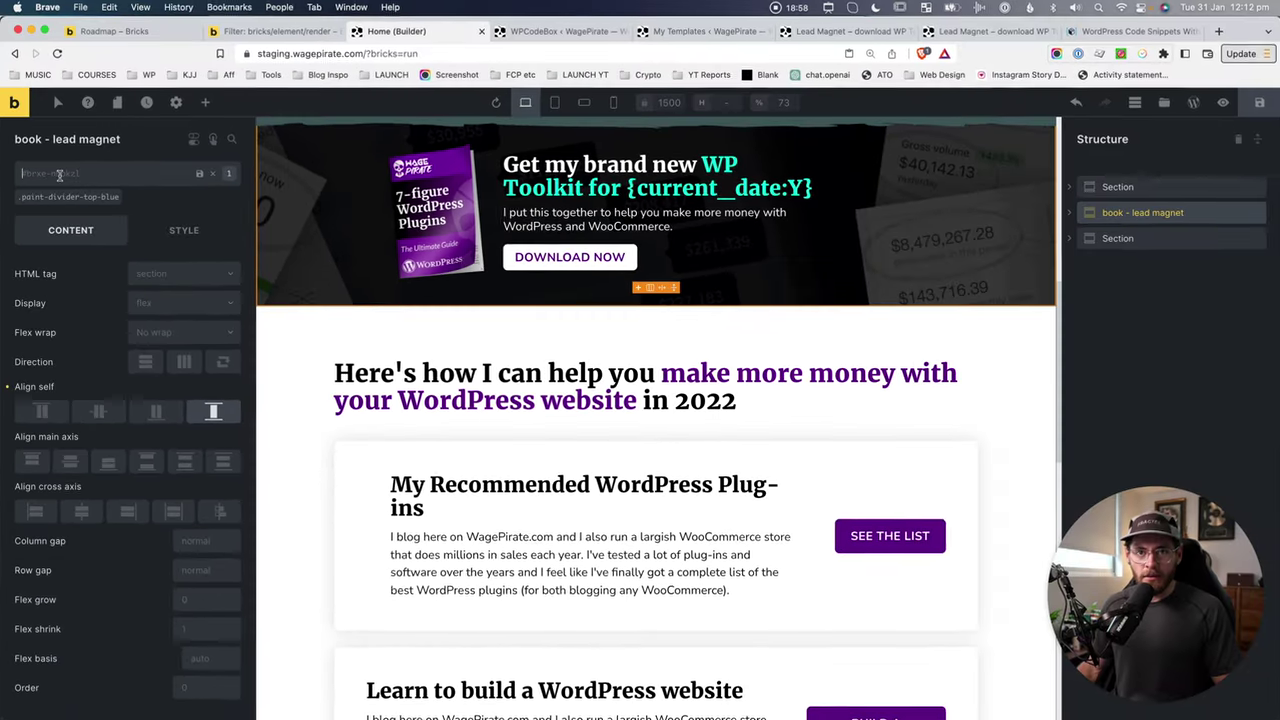
right_click(87, 157)
click(101, 428)
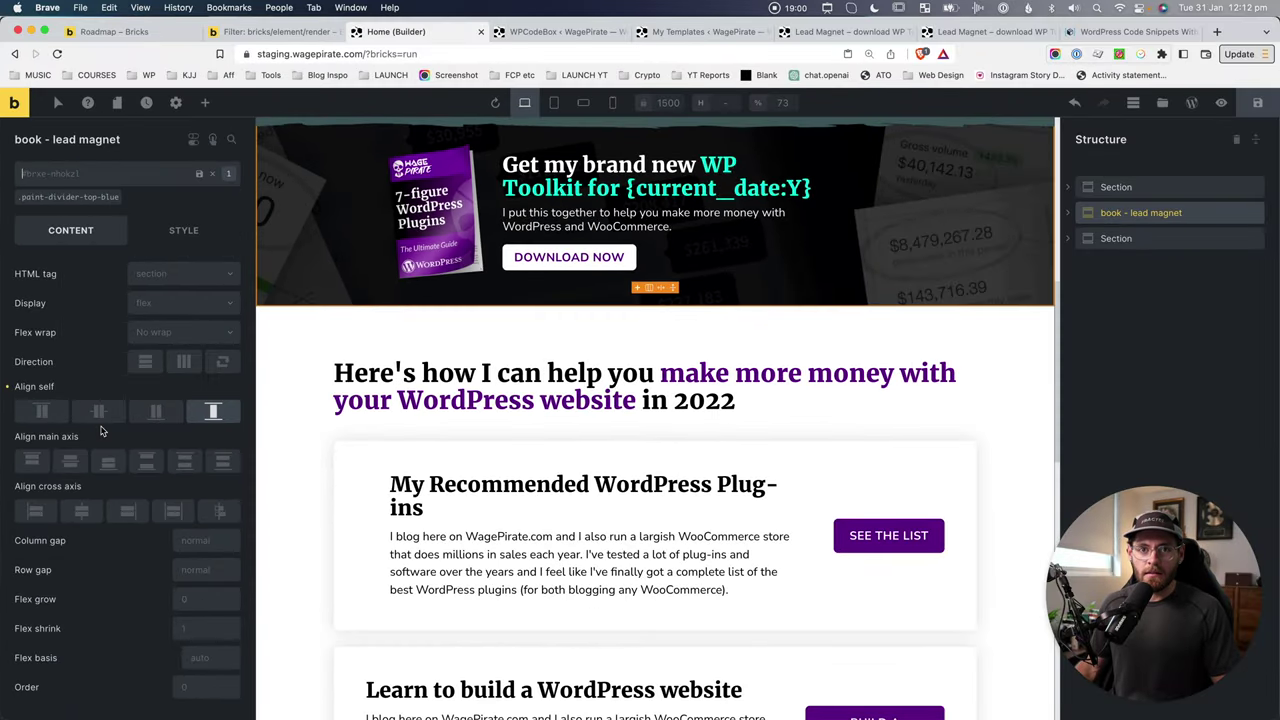
double_click(836, 569)
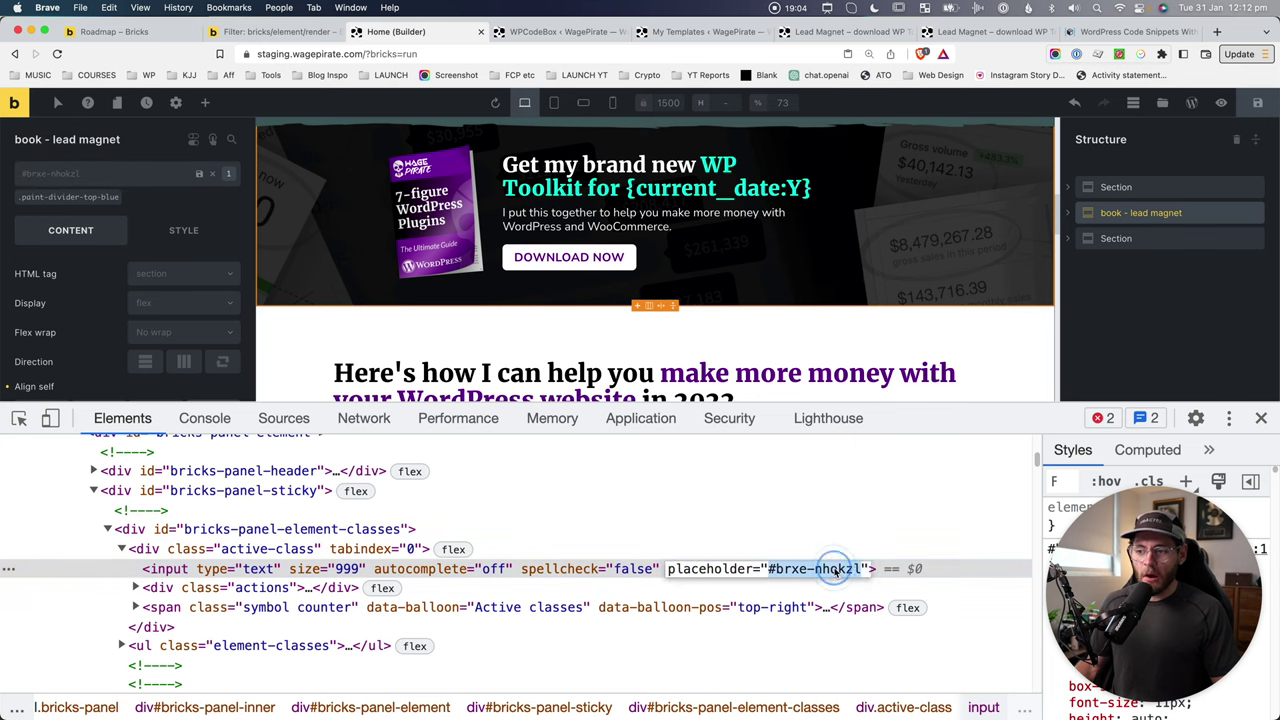
double_click(838, 569)
key(ctrl+c)
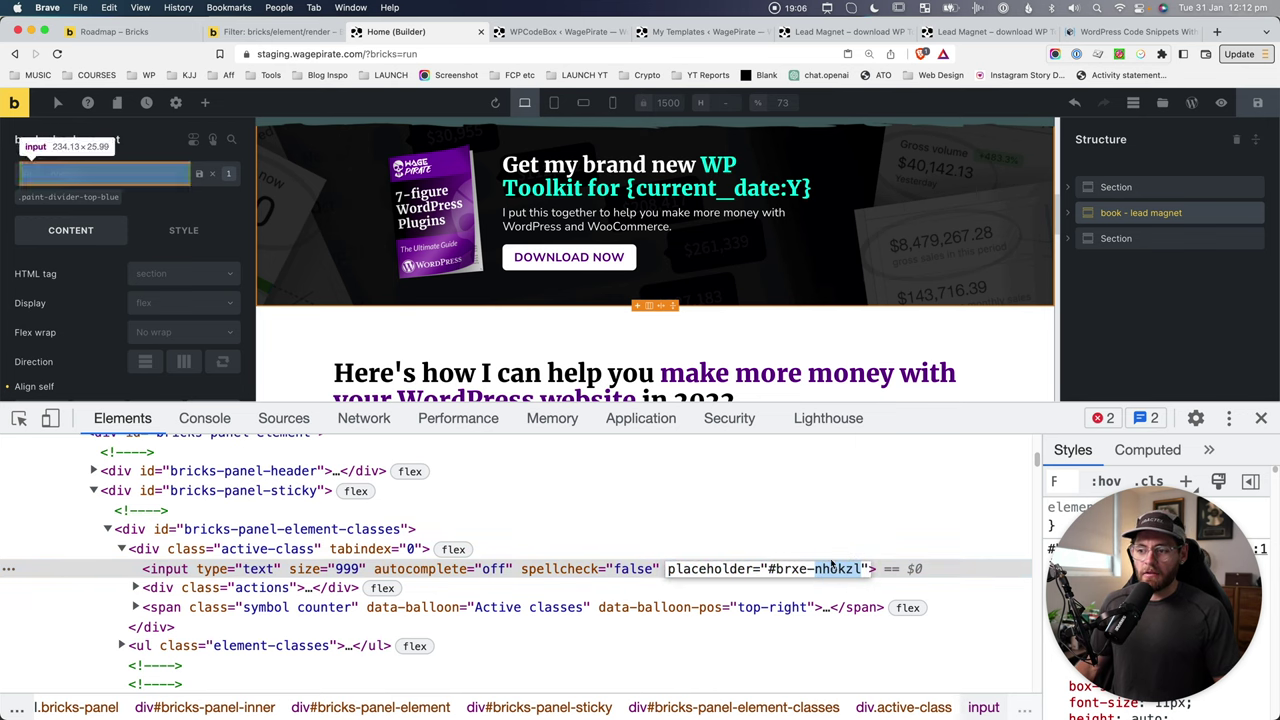
click(1261, 418)
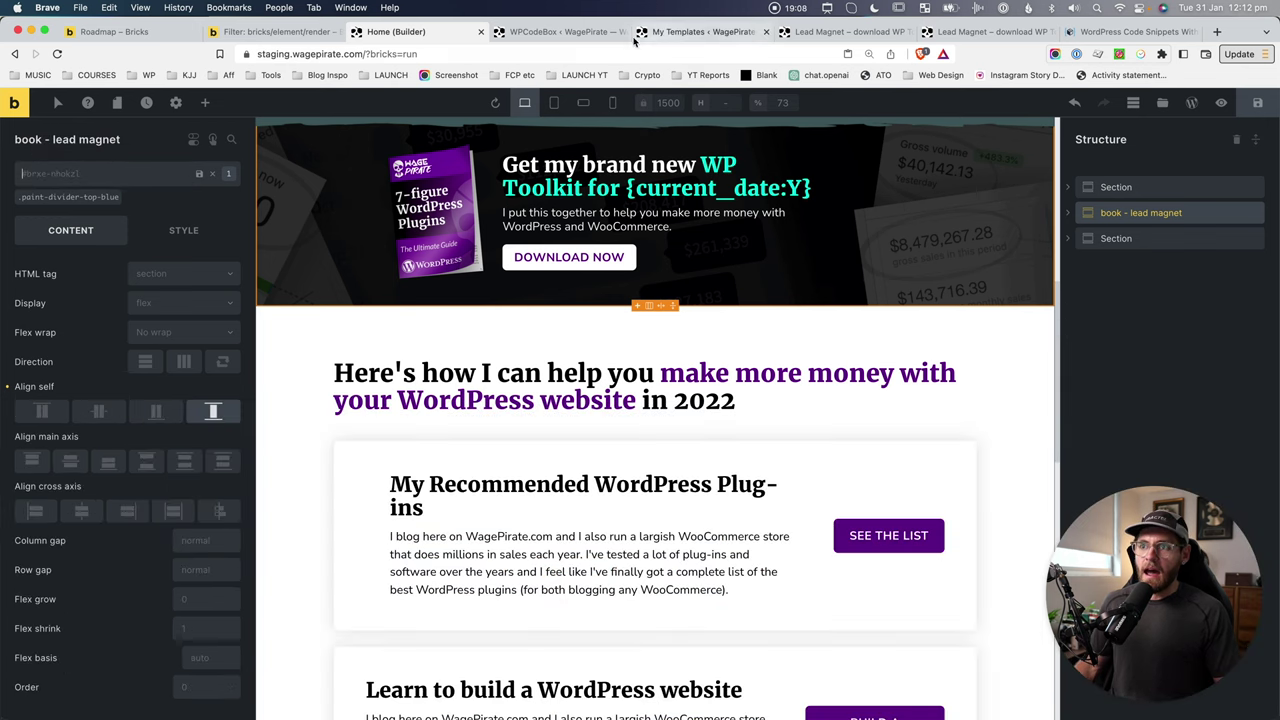
click(578, 33)
click(806, 360)
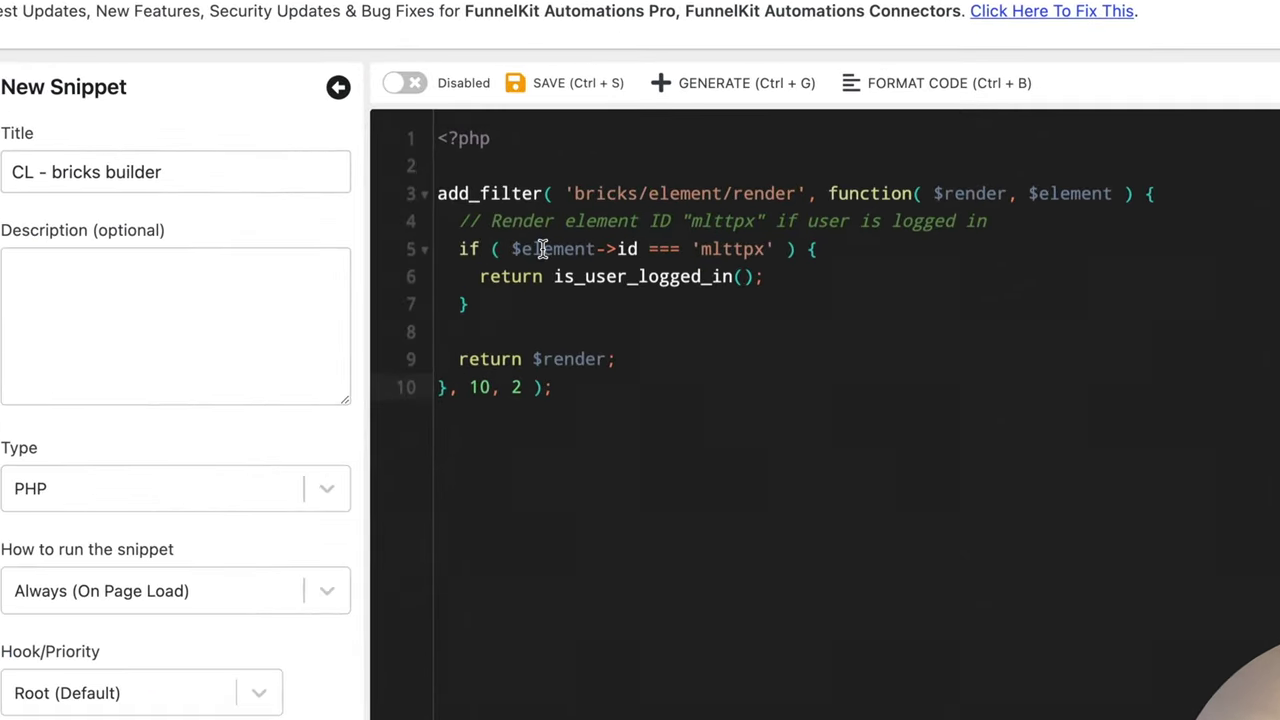
Replace the element ID 'mlttpx' with 'nhokzl' on line 5
double_click(727, 249)
key(ctrl+v)
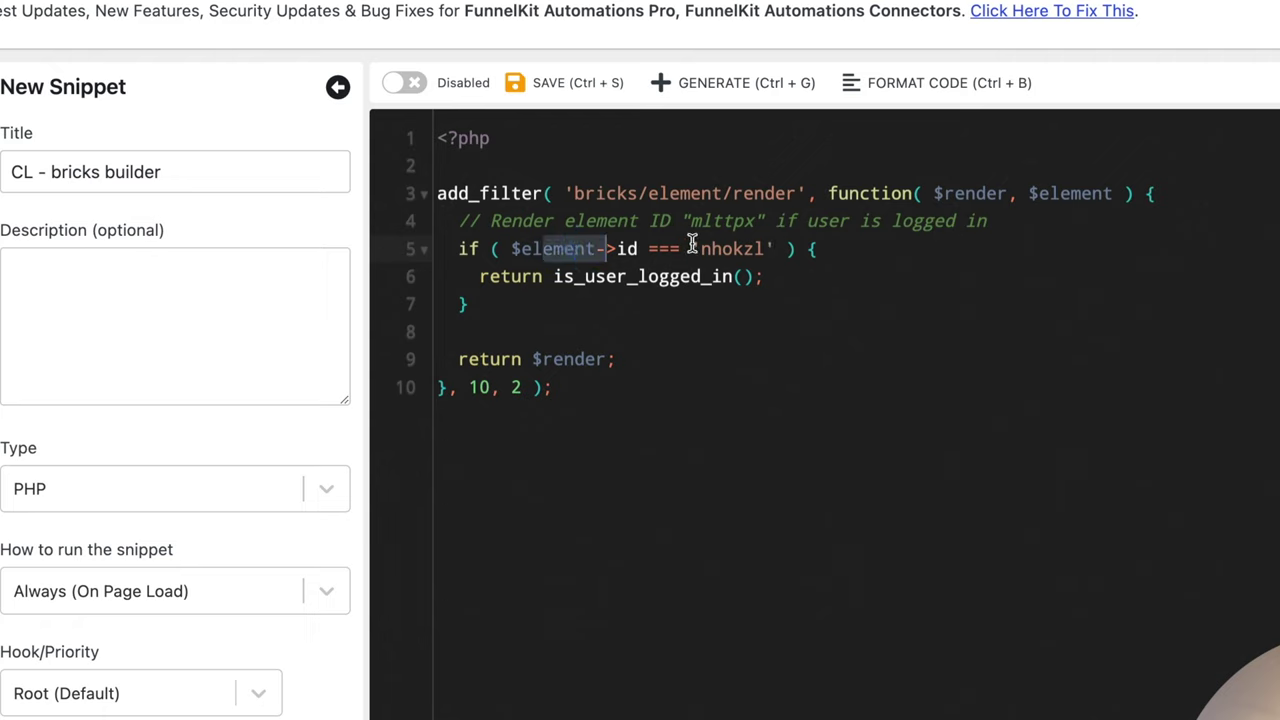
drag(700, 249, 555, 275)
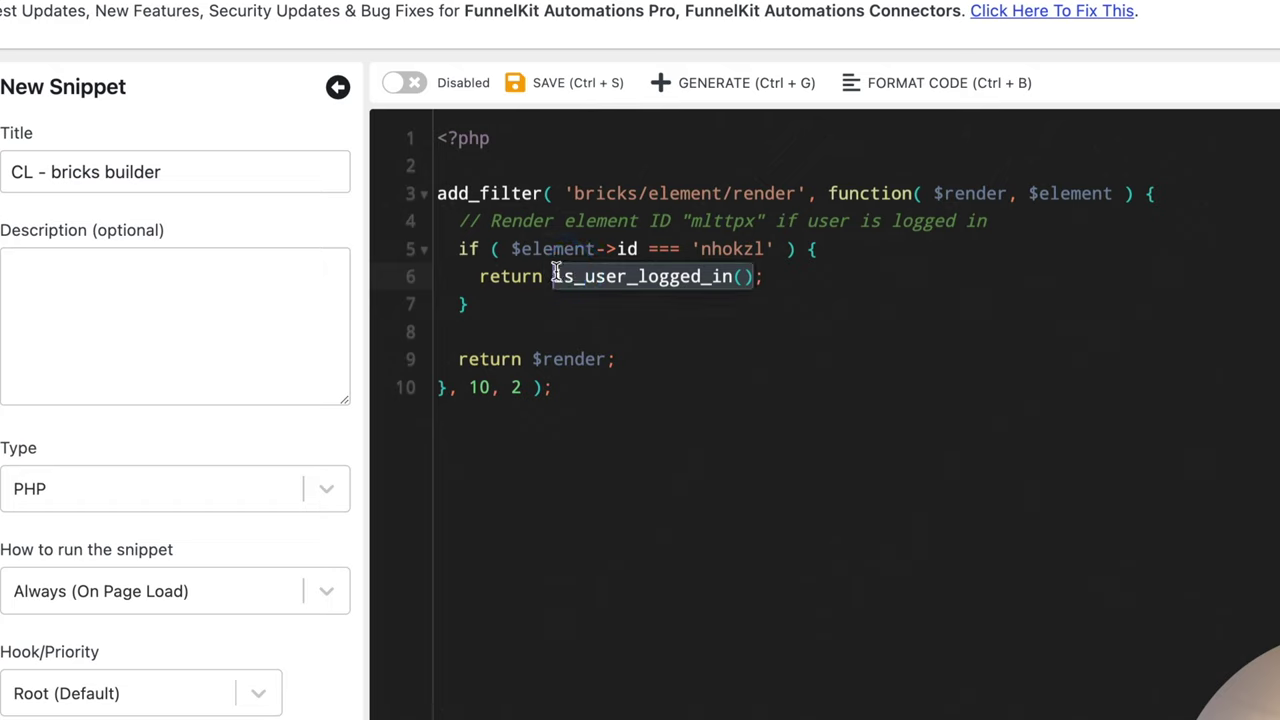
Try returning true and then false from the nhokzl check on line 6
text(true;)
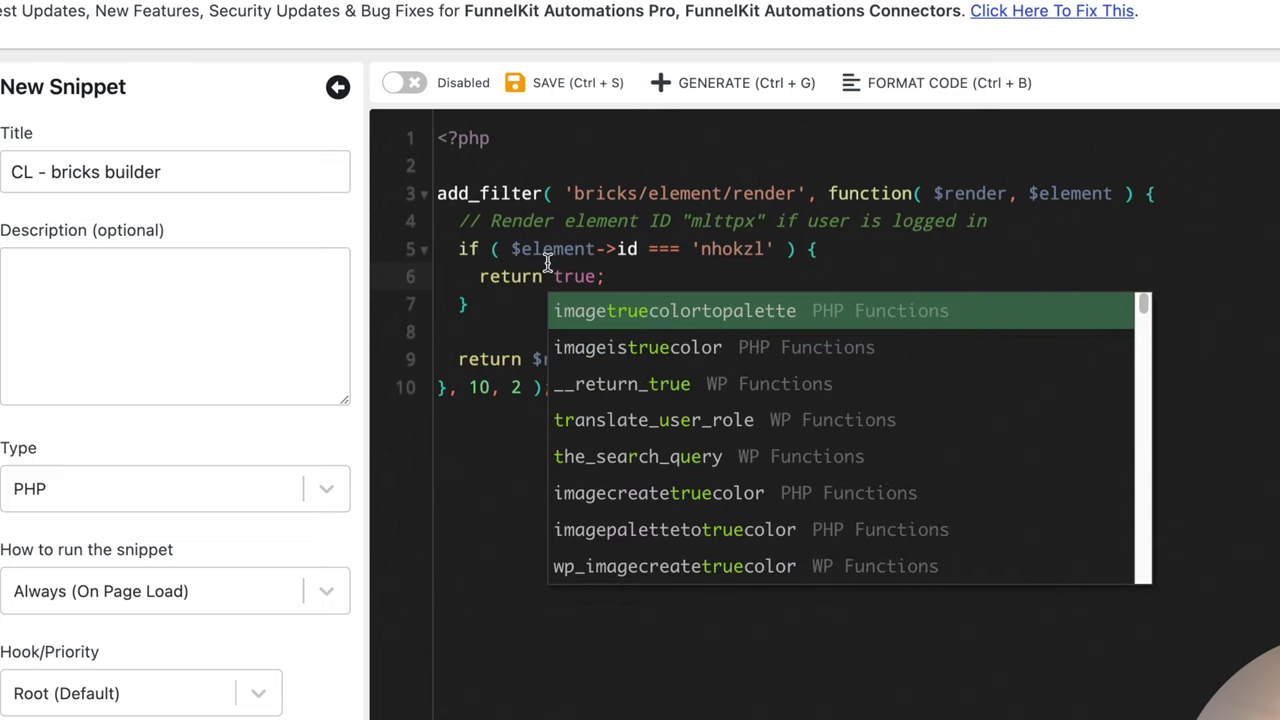
key(Escape)
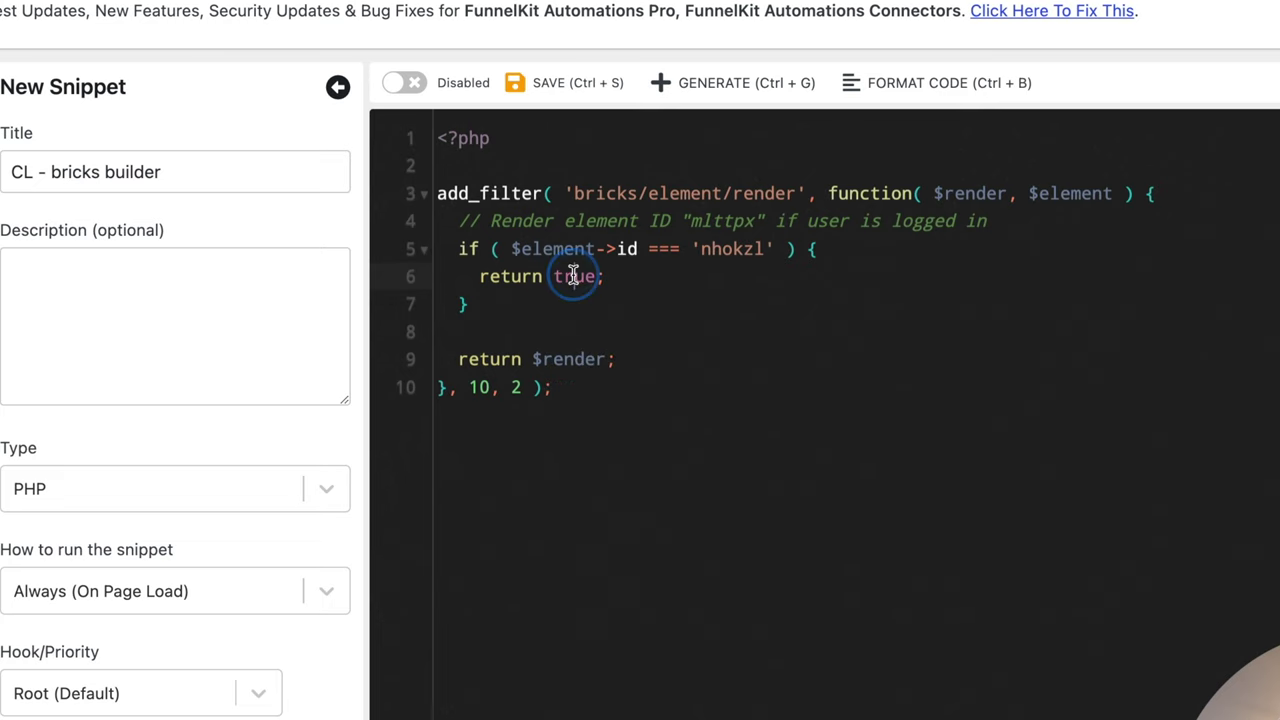
text(false)
key(Escape)
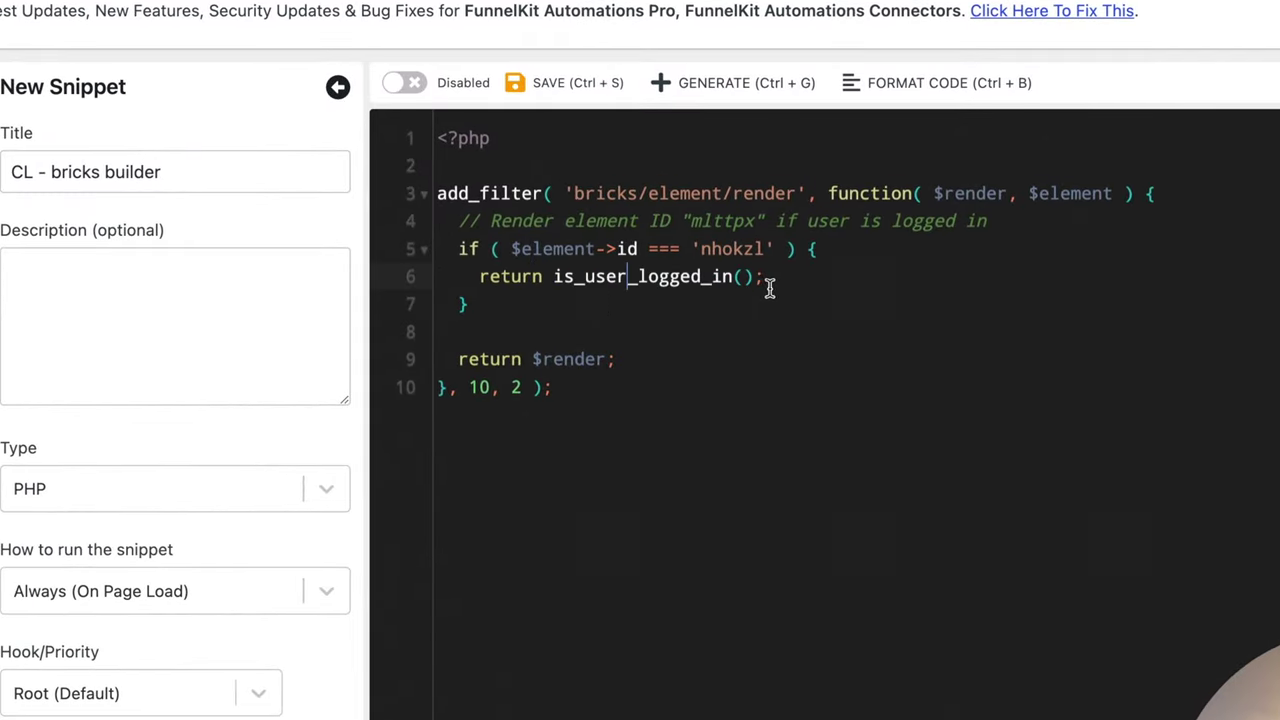
Delete line 6's return and add the comment '// nhokzl == wp toolkit lead magnet'
drag(766, 280, 476, 277)
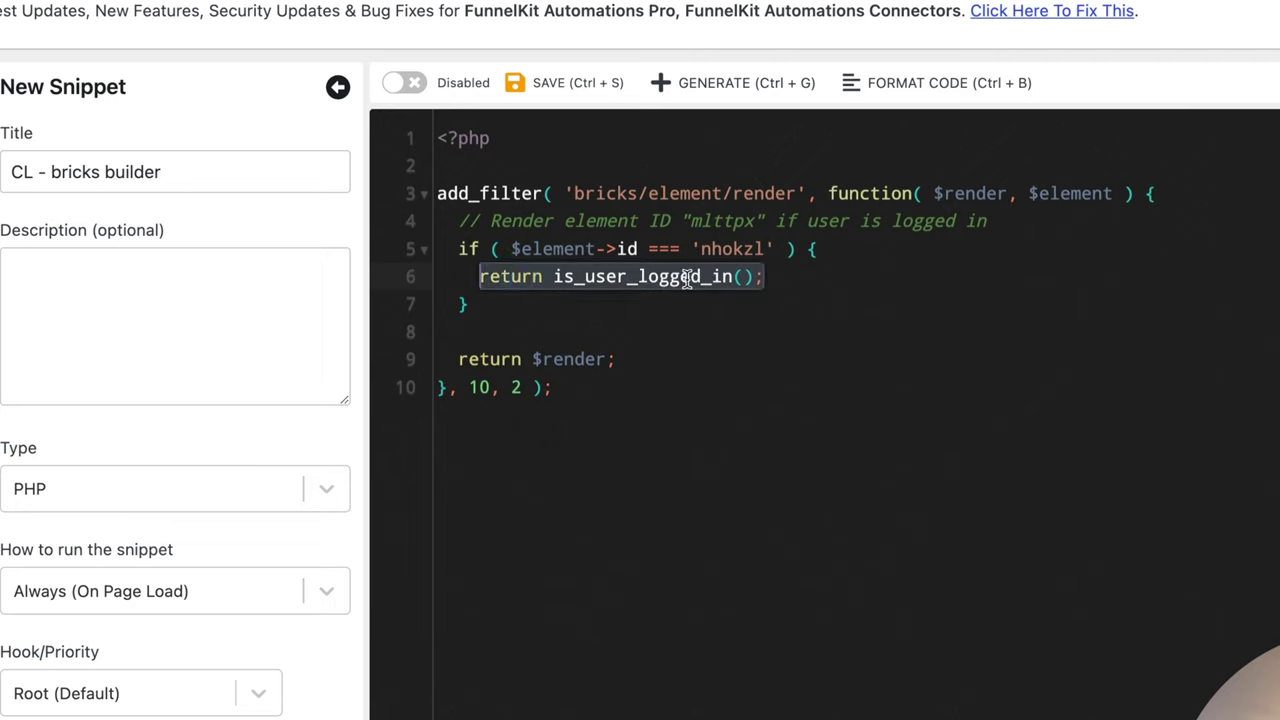
key(BackSpace)
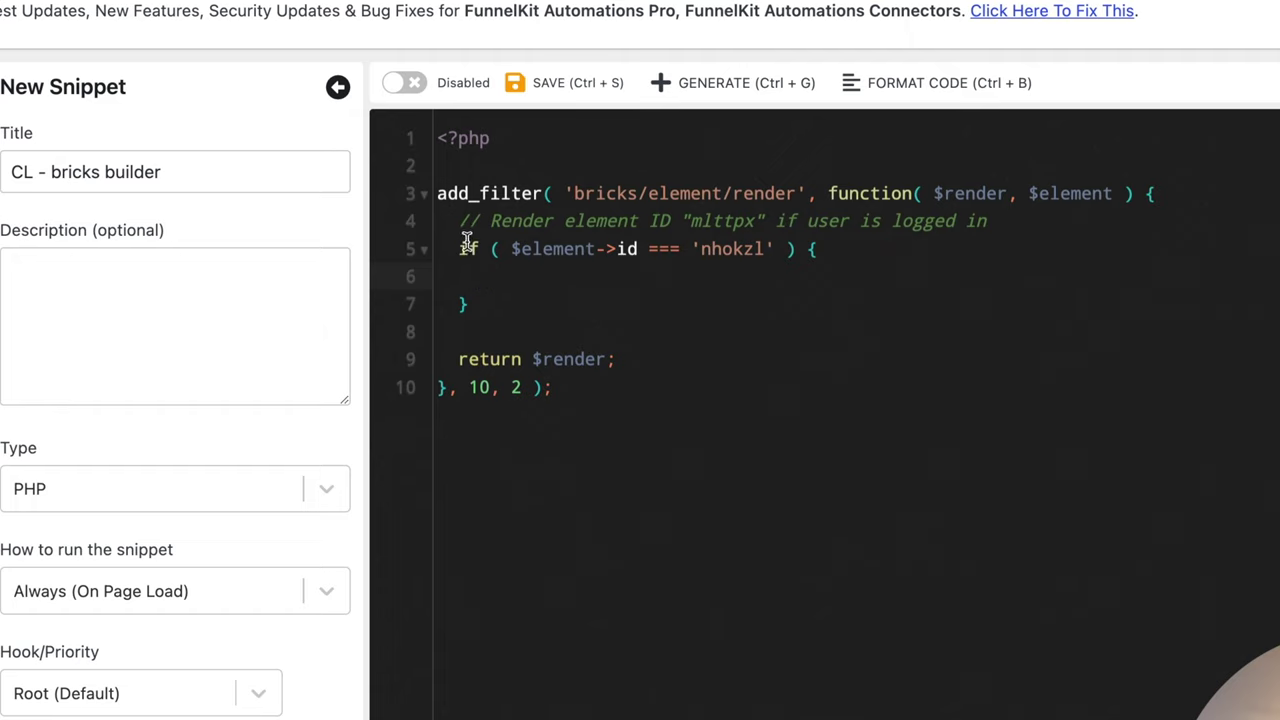
double_click(720, 249)
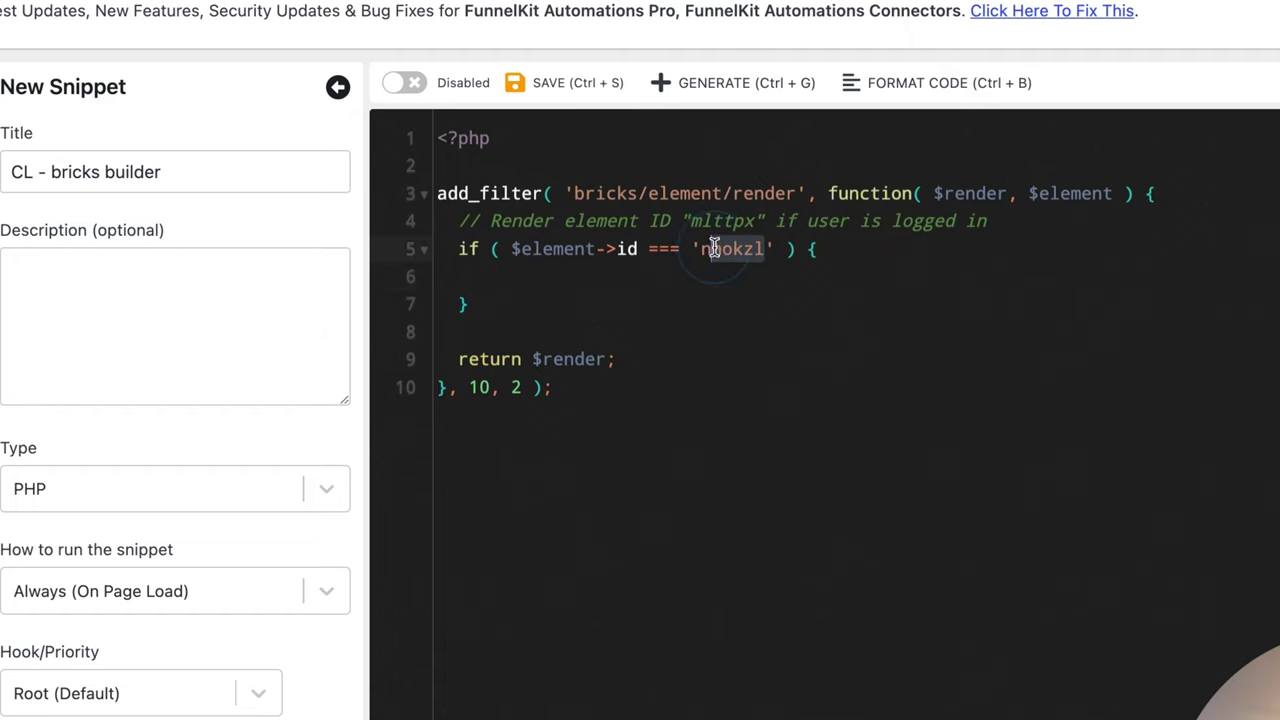
click(998, 254)
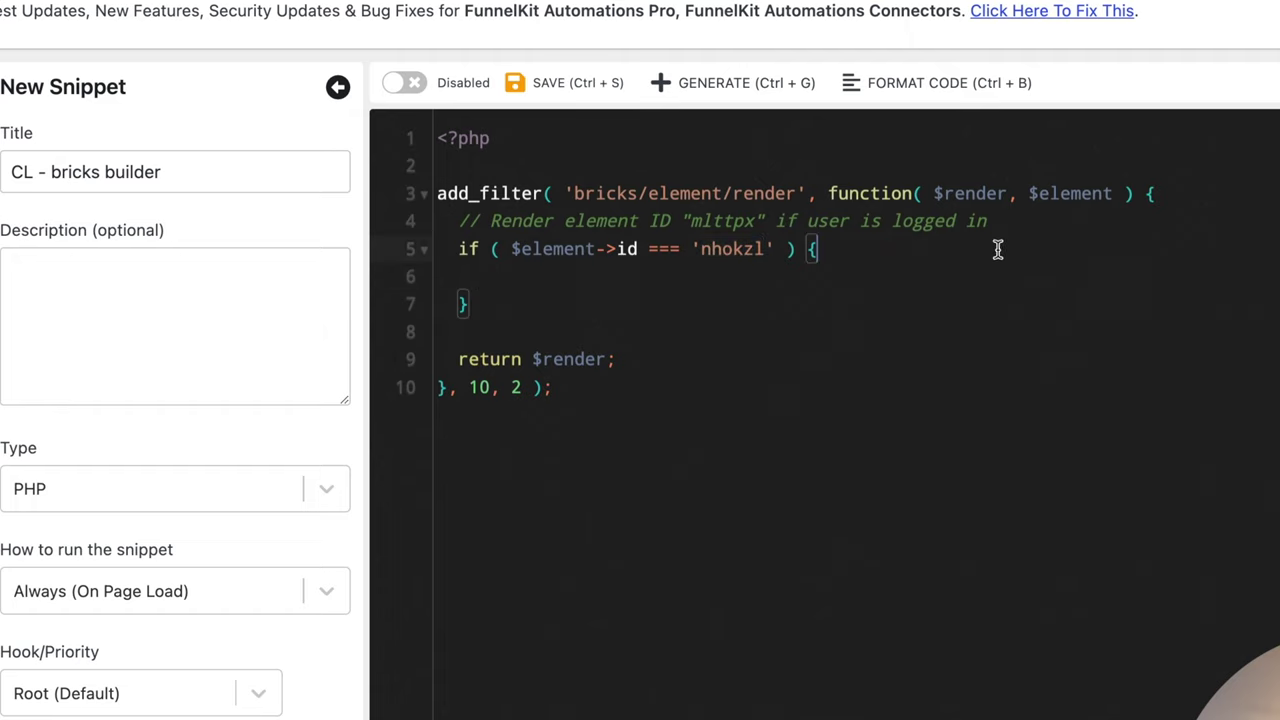
key(Return)
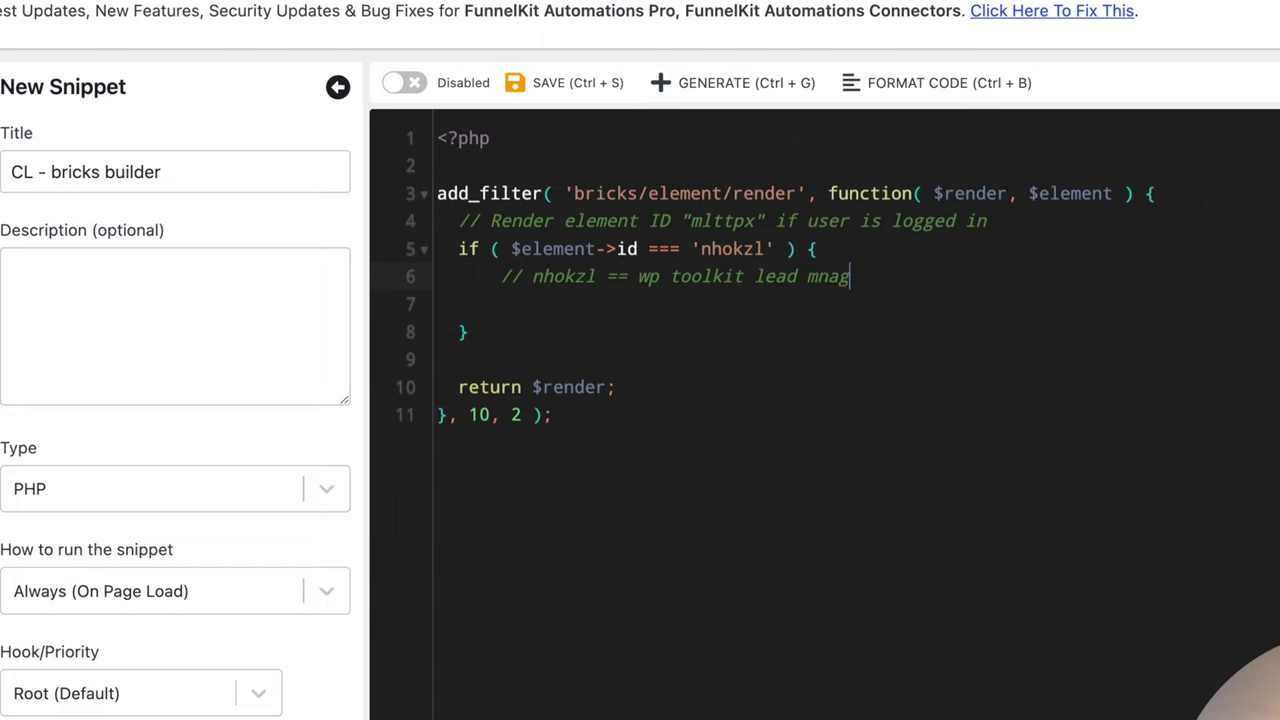
key(Tab)
drag(532, 249, 632, 249)
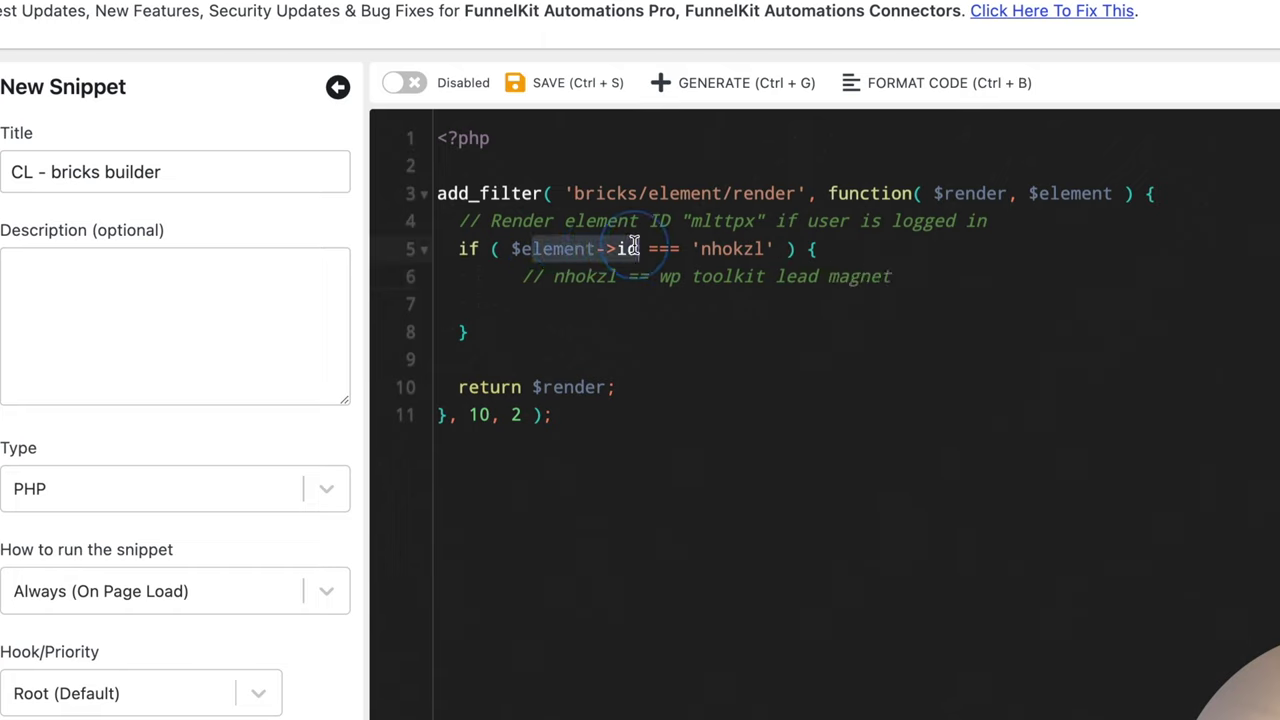
click(710, 247)
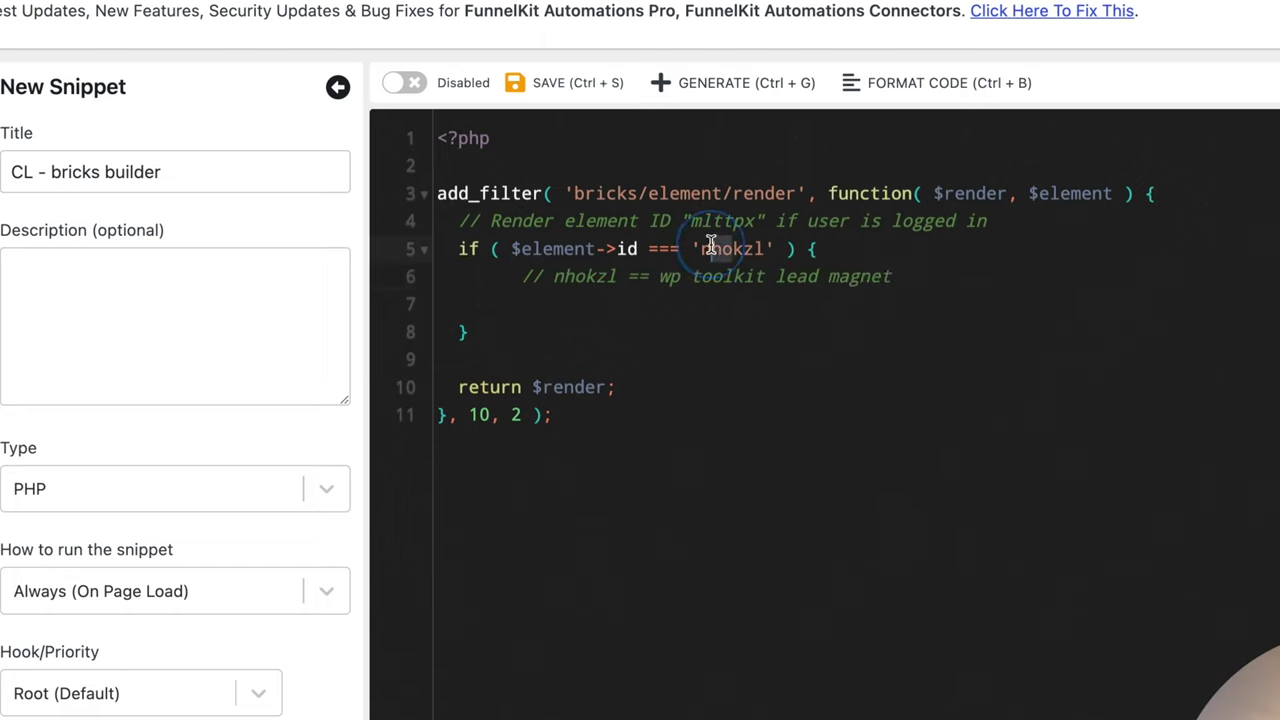
Add an empty if( is_user_logged_in() ) block inside the check and tidy the formatting
click(602, 302)
text(if(){)
key(Return)
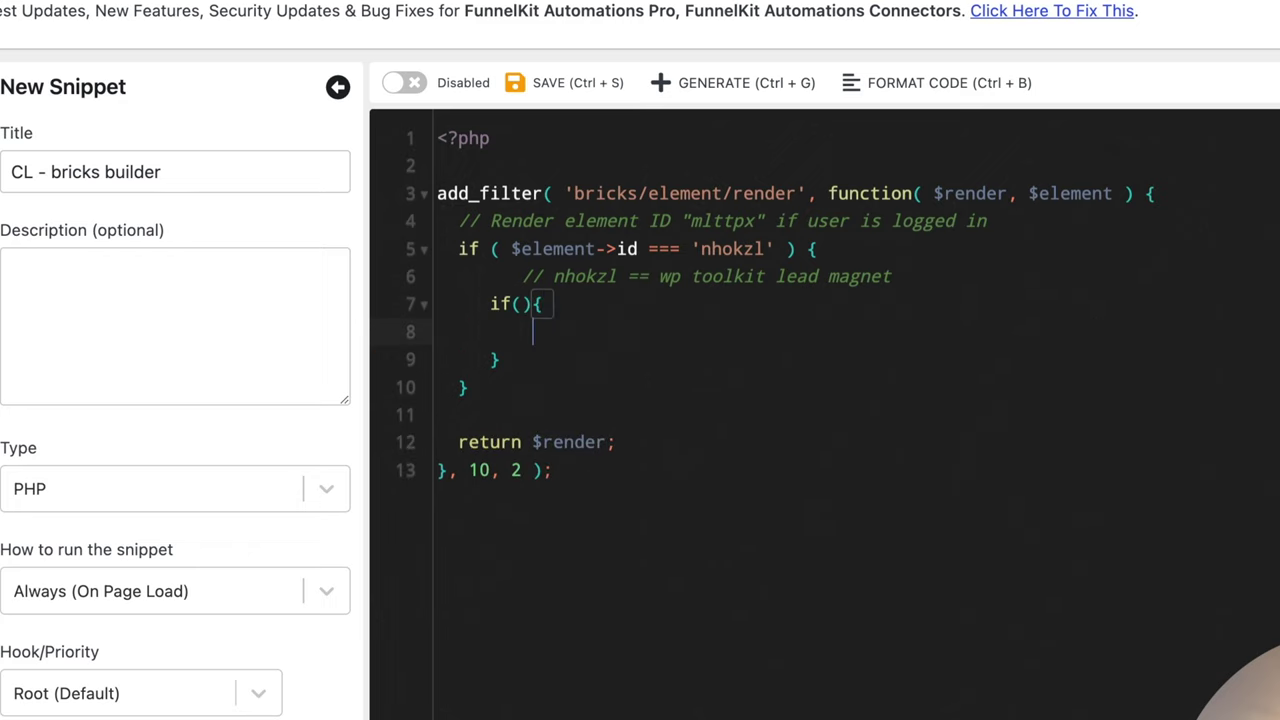
click(524, 302)
text(is_user_lo)
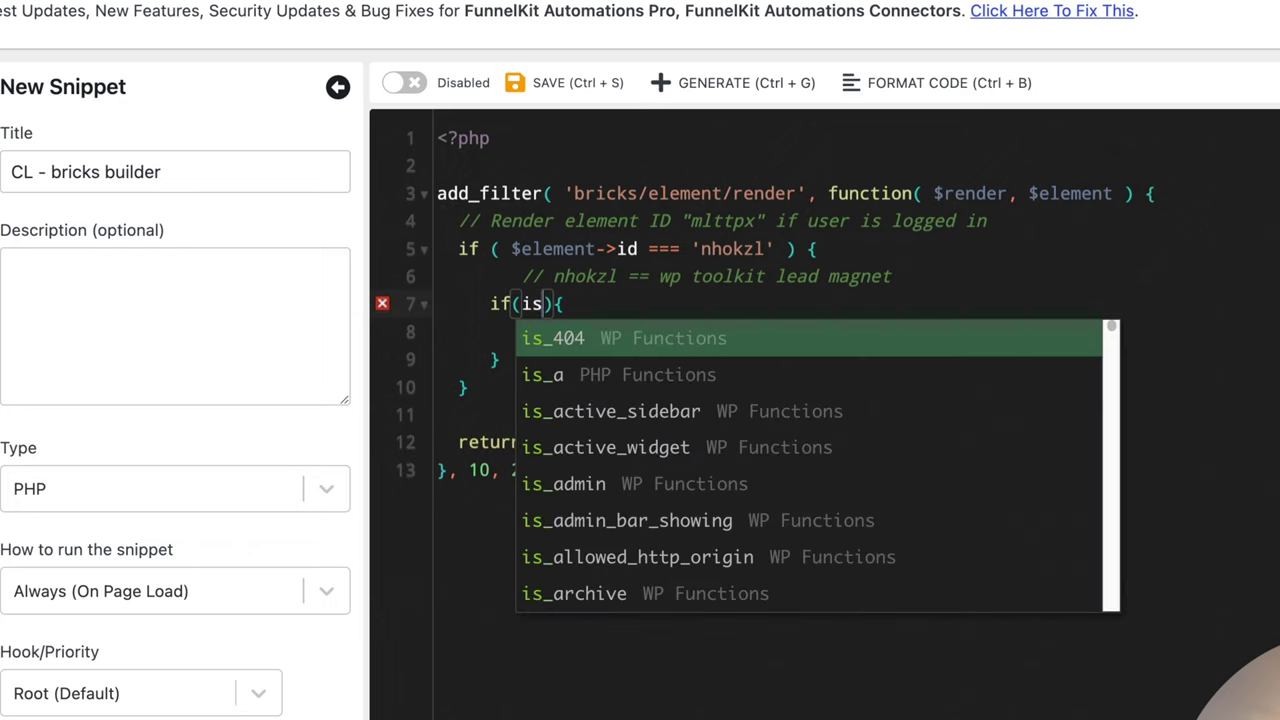
text(gged)
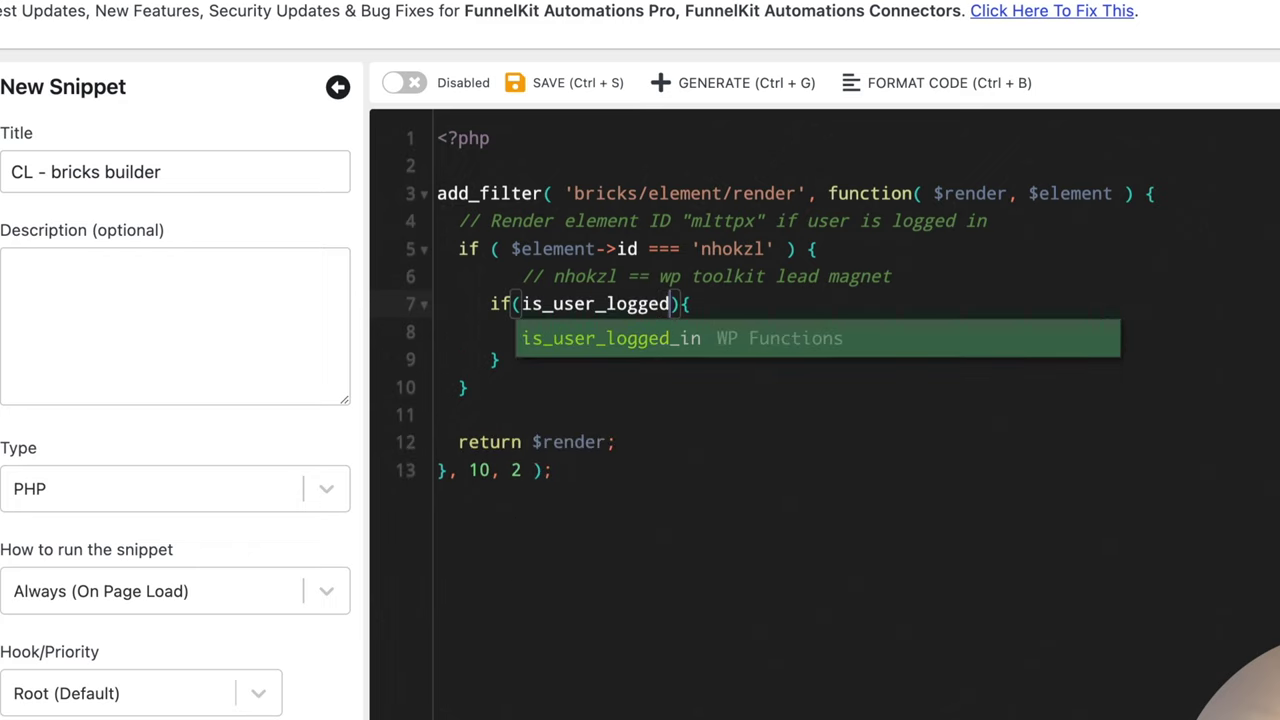
text(_i)
key(Return)
key(ctrl+b)
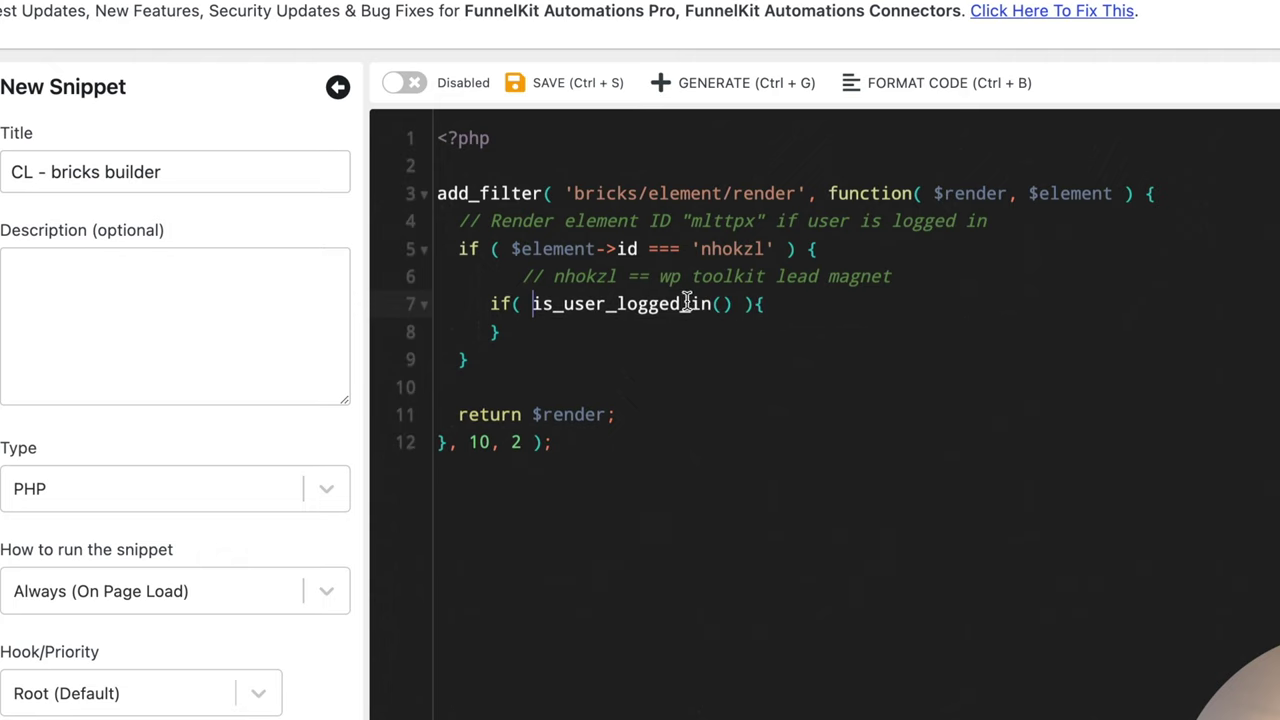
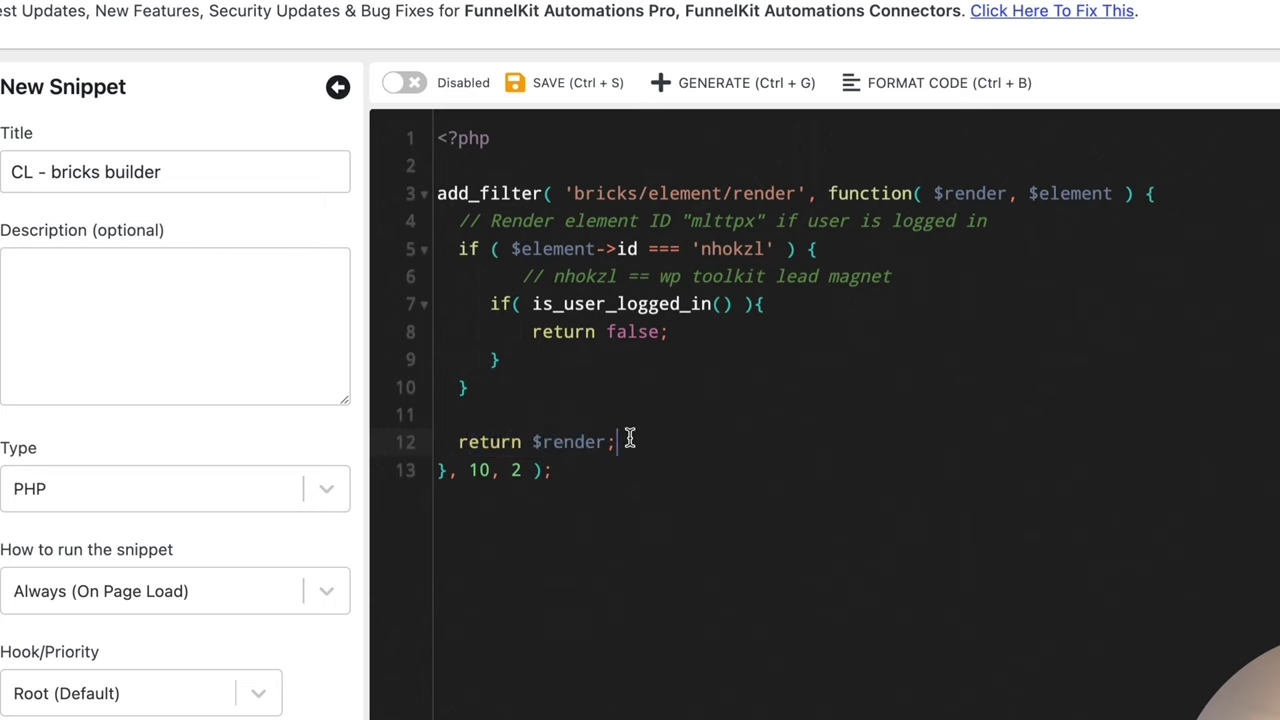
Save the CL - bricks builder snippet, switch it to Enabled, and save it again
drag(626, 441, 534, 441)
click(554, 439)
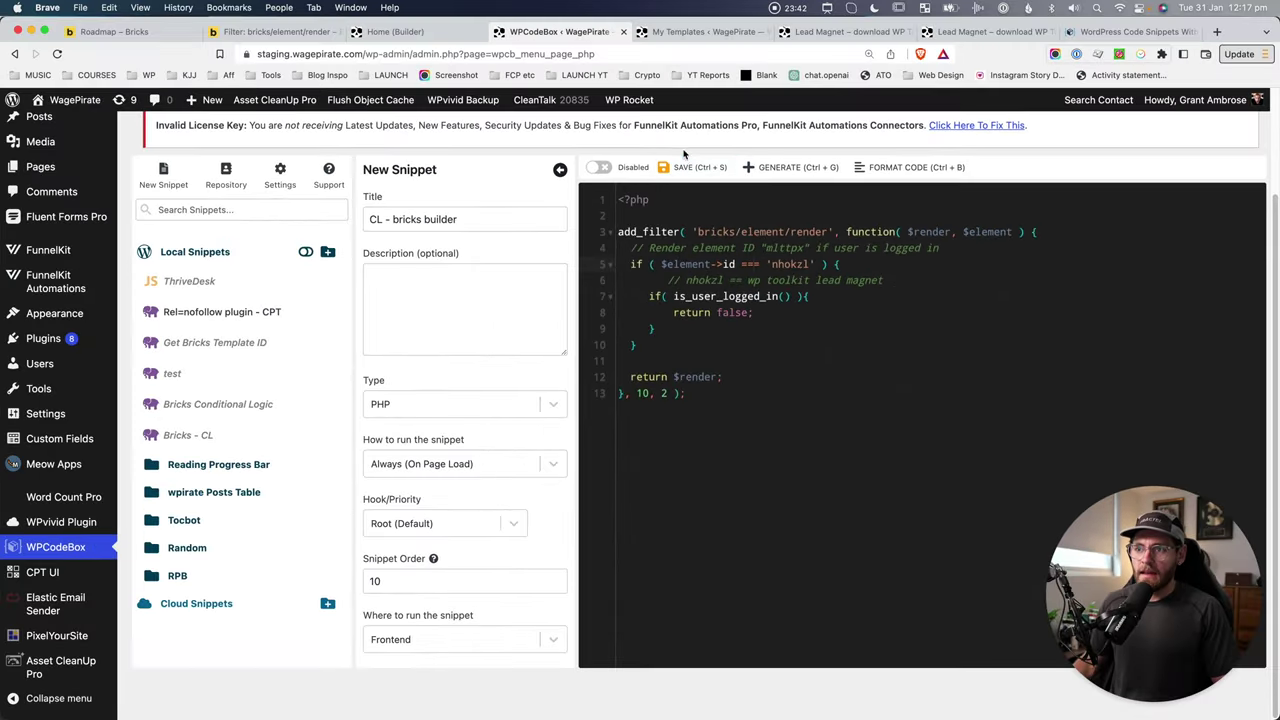
click(690, 167)
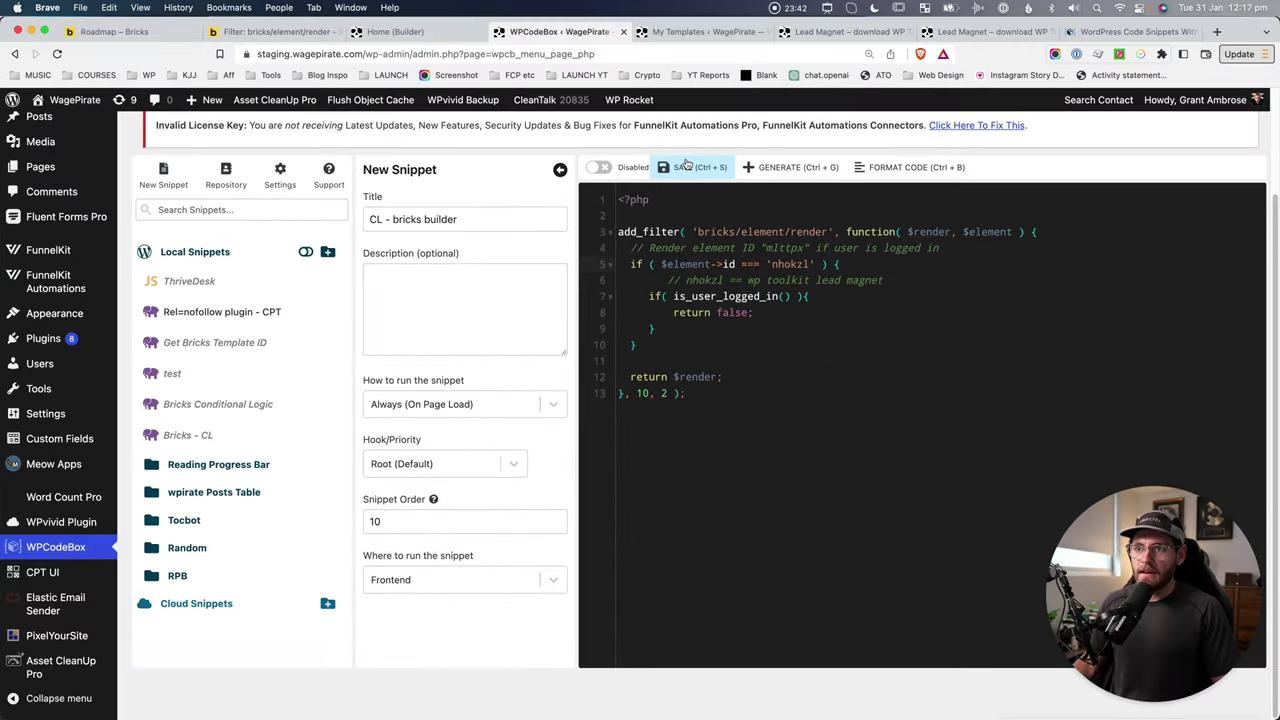
click(601, 168)
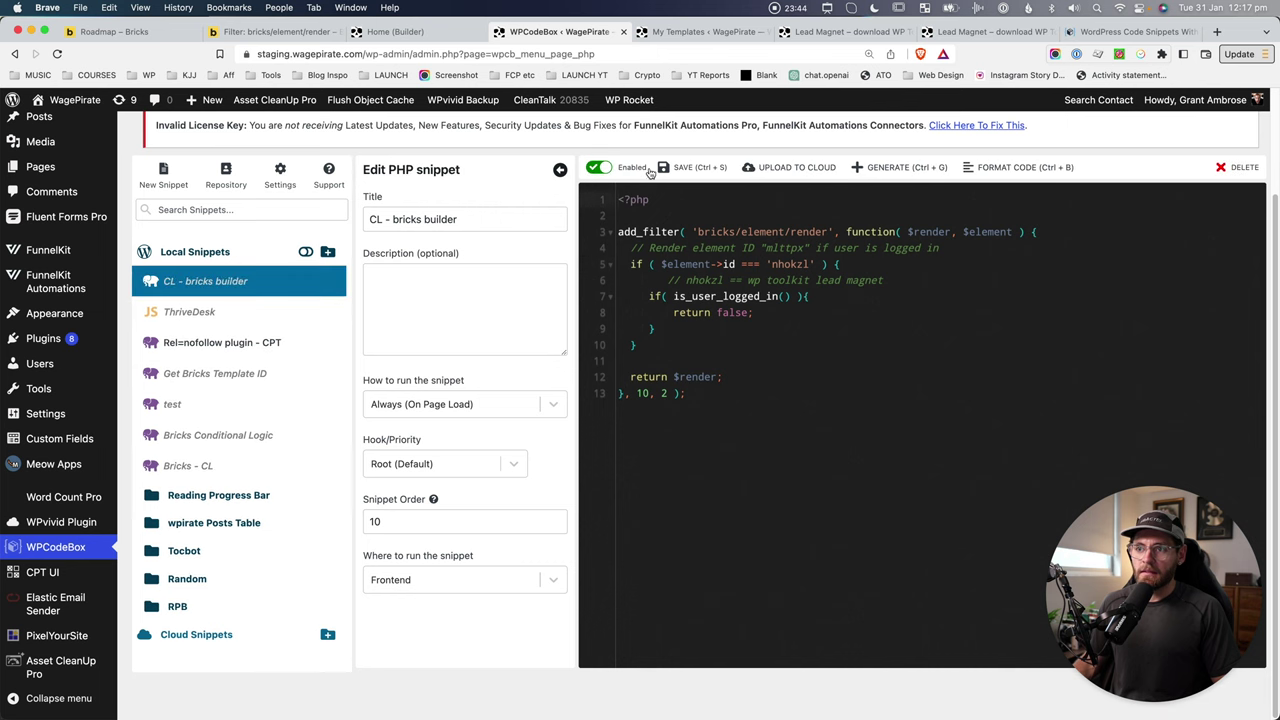
click(690, 167)
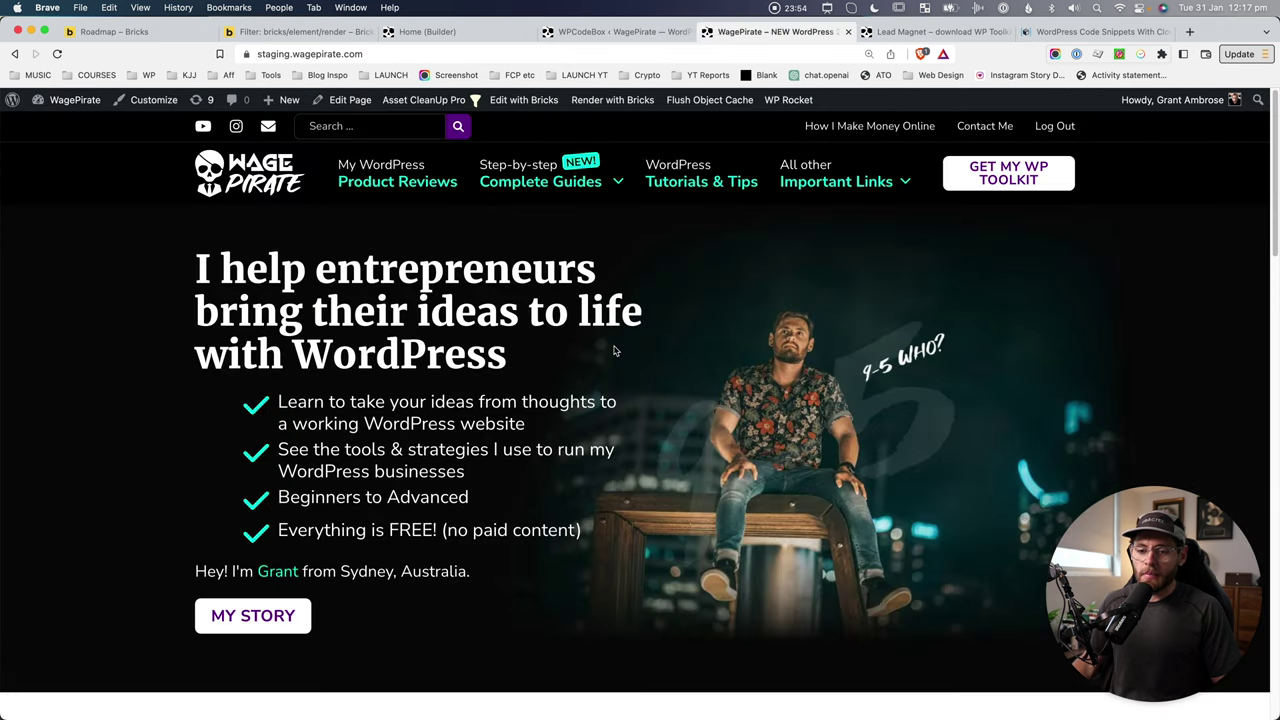
Scroll the logged-in homepage and screenshot the area where the WP Toolkit section is missing
scroll(615, 350, down, 5)
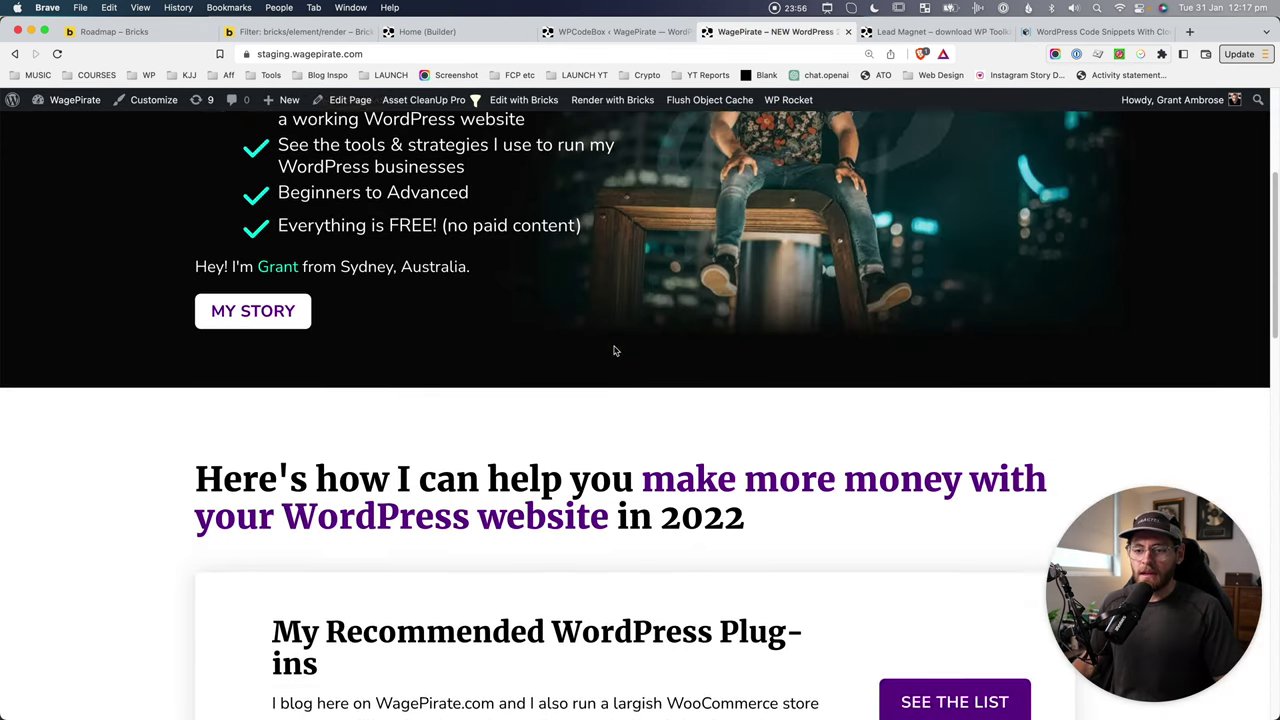
scroll(615, 350, down, 1)
key(super+shift+4)
drag(120, 276, 1200, 394)
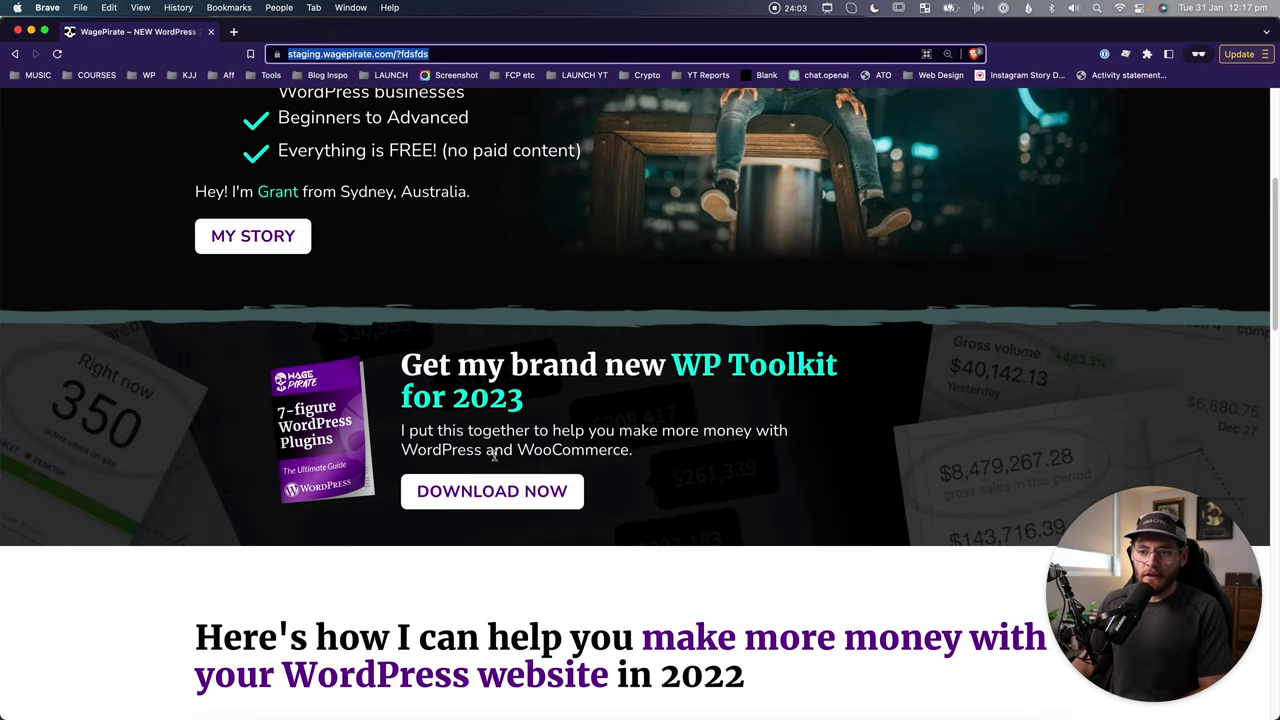
Reload the homepage logged out and screenshot the visible WP Toolkit section
key(Return)
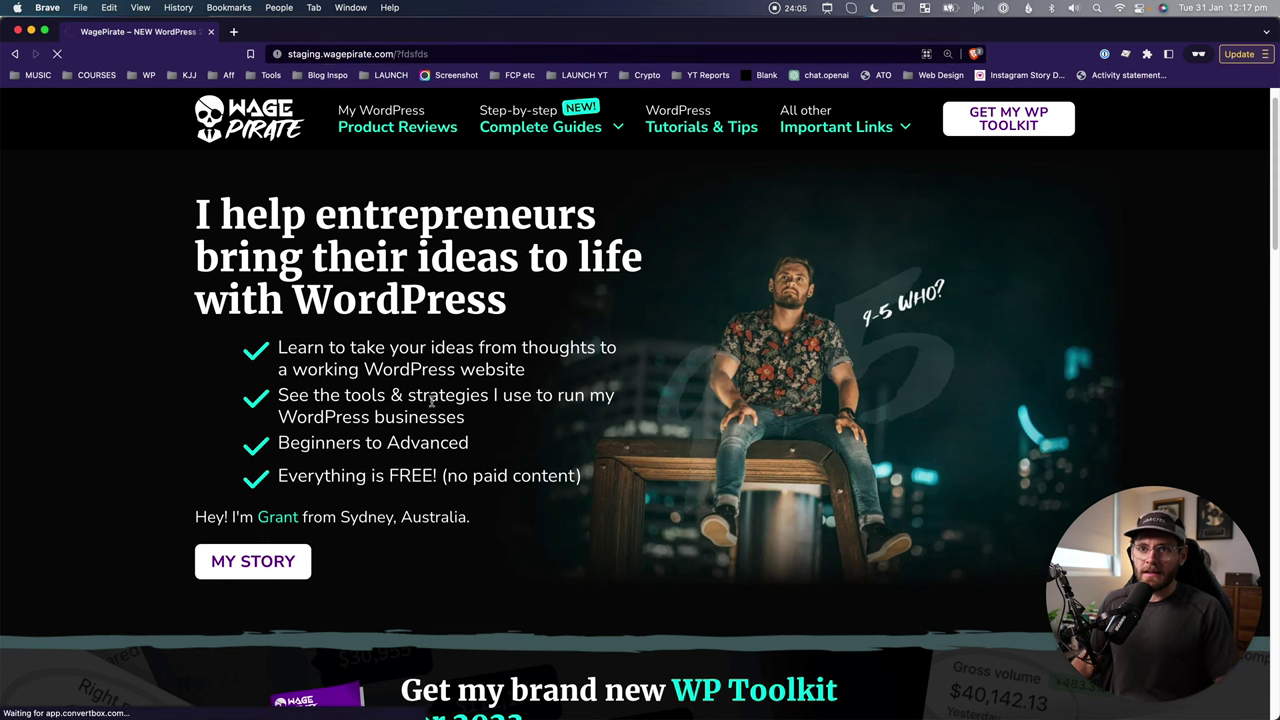
scroll(545, 425, down, 5)
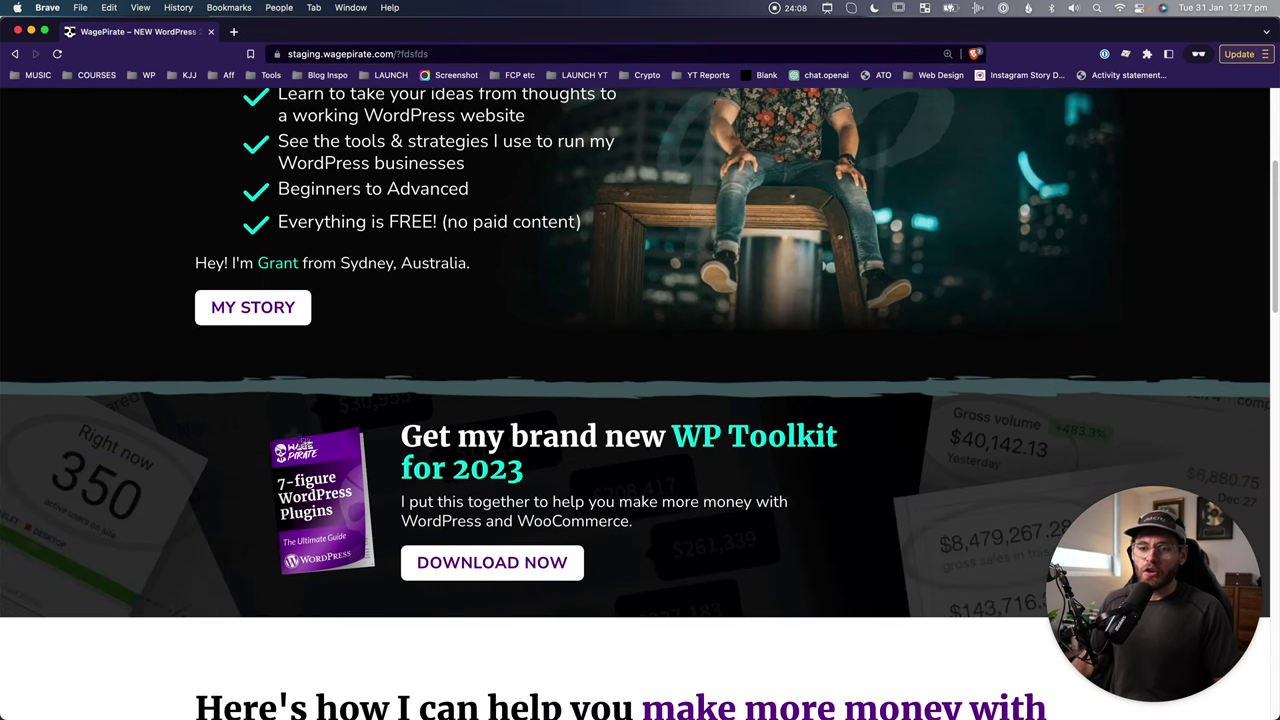
key(super+shift+4)
drag(114, 356, 982, 651)
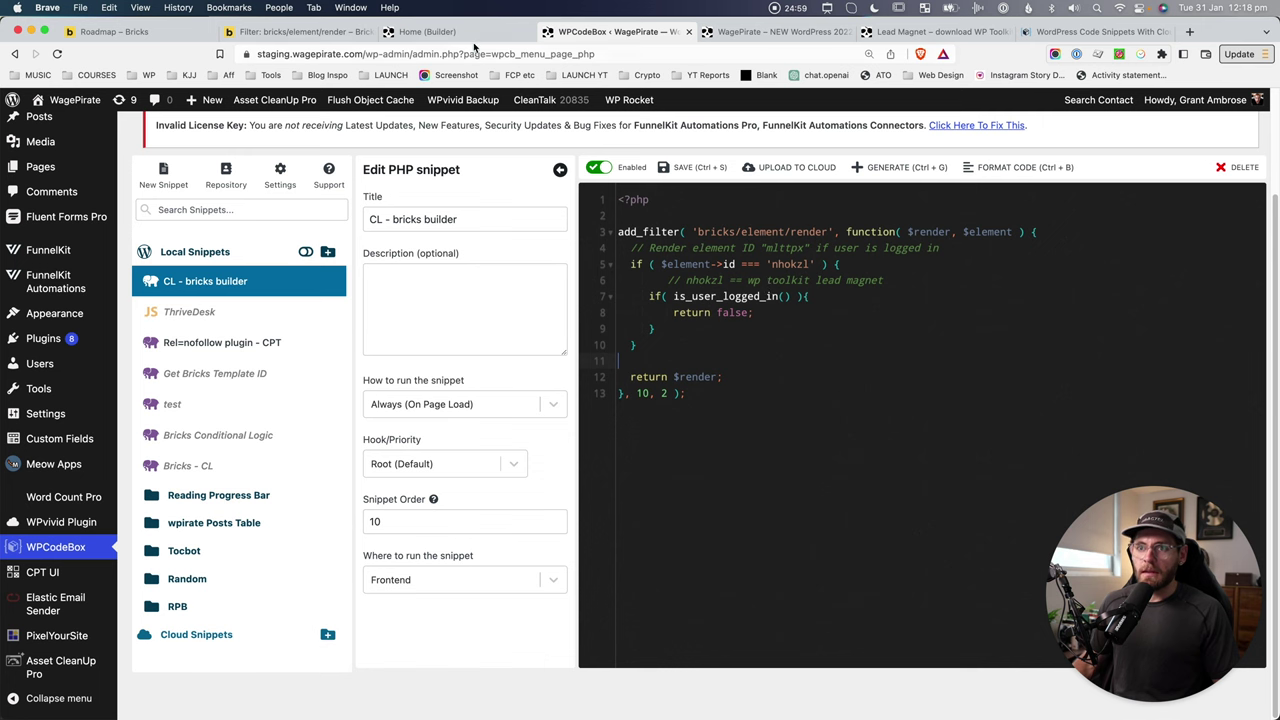
Rename the book - lead magnet section's element ID to wptoolkit-bar in Bricks Builder
click(427, 32)
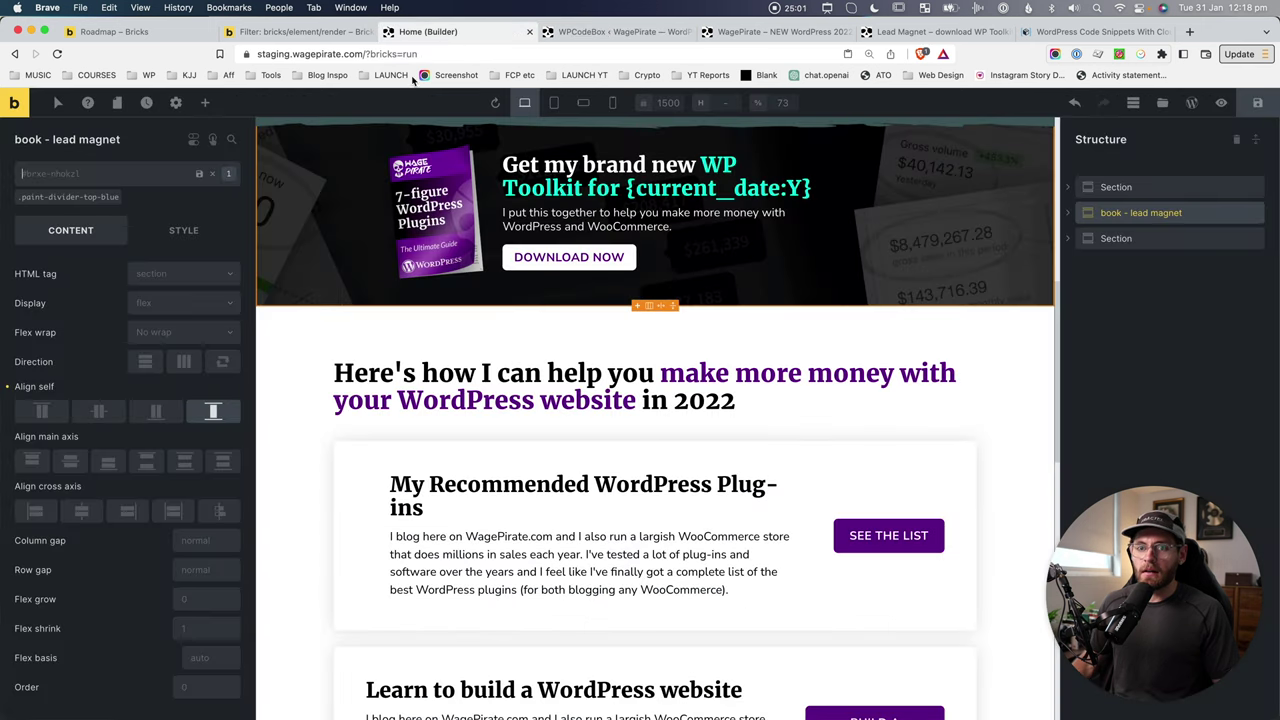
scroll(674, 252, up, 2)
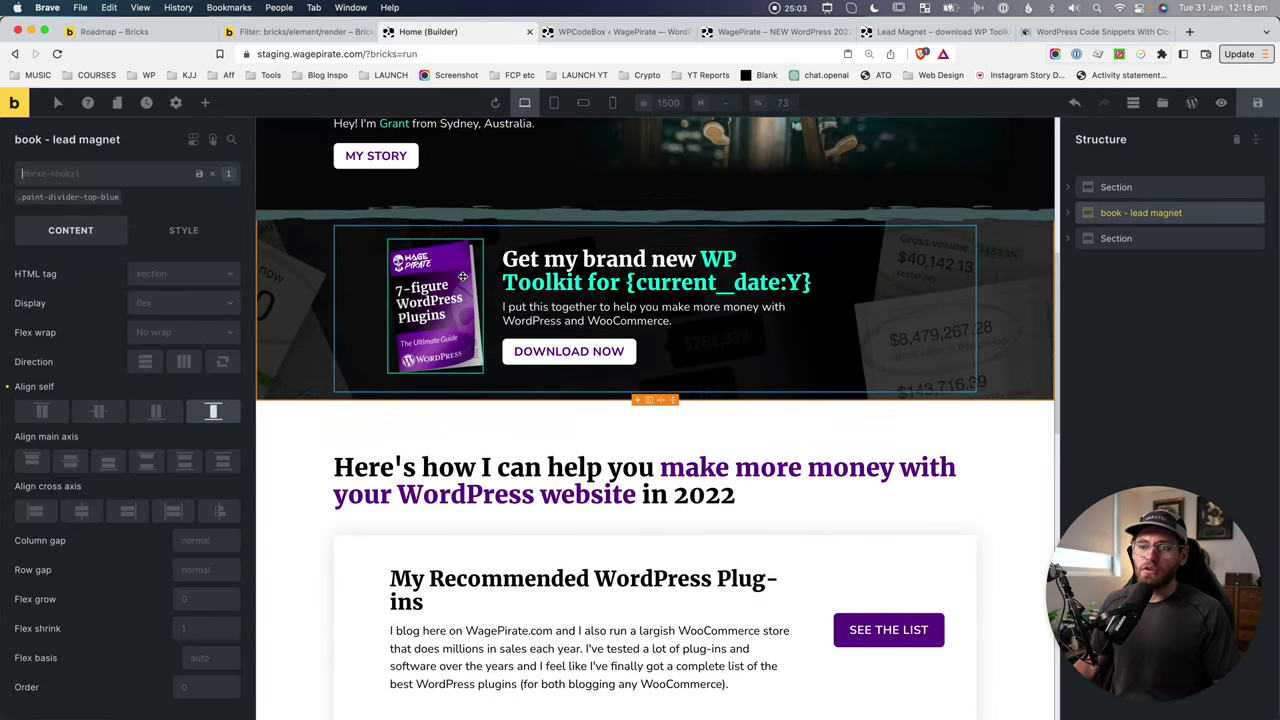
click(1198, 215)
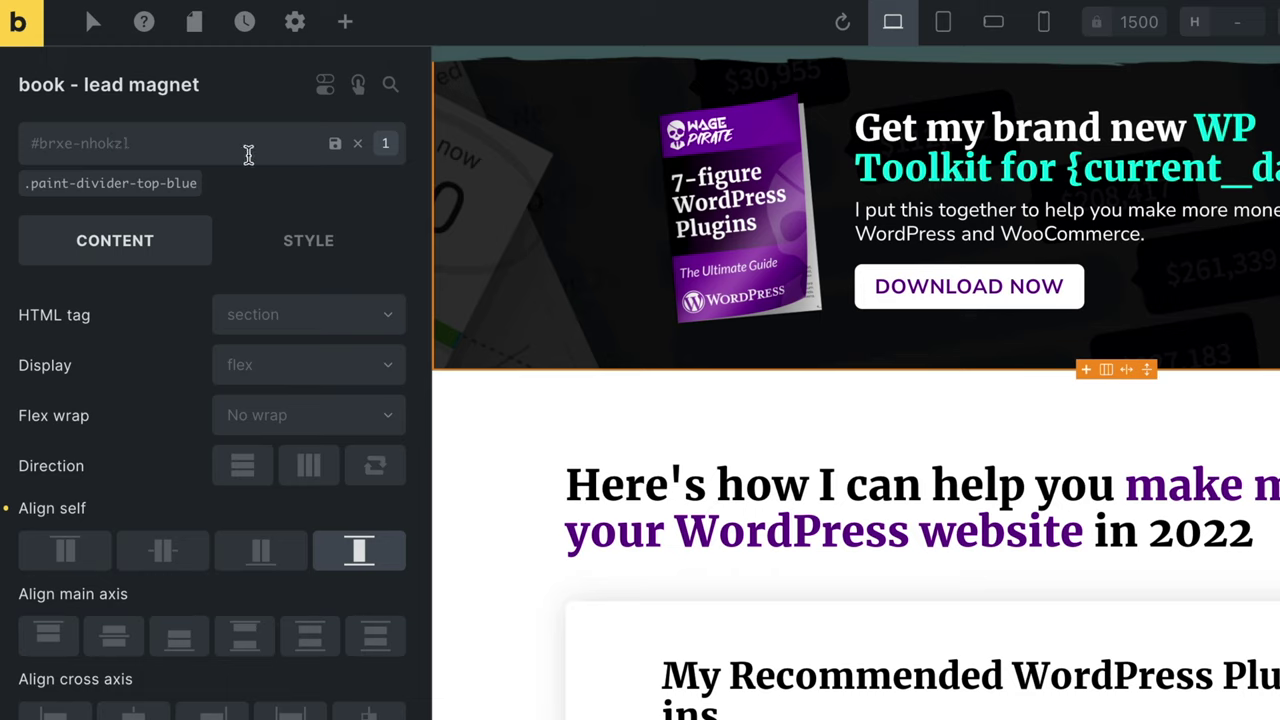
click(360, 144)
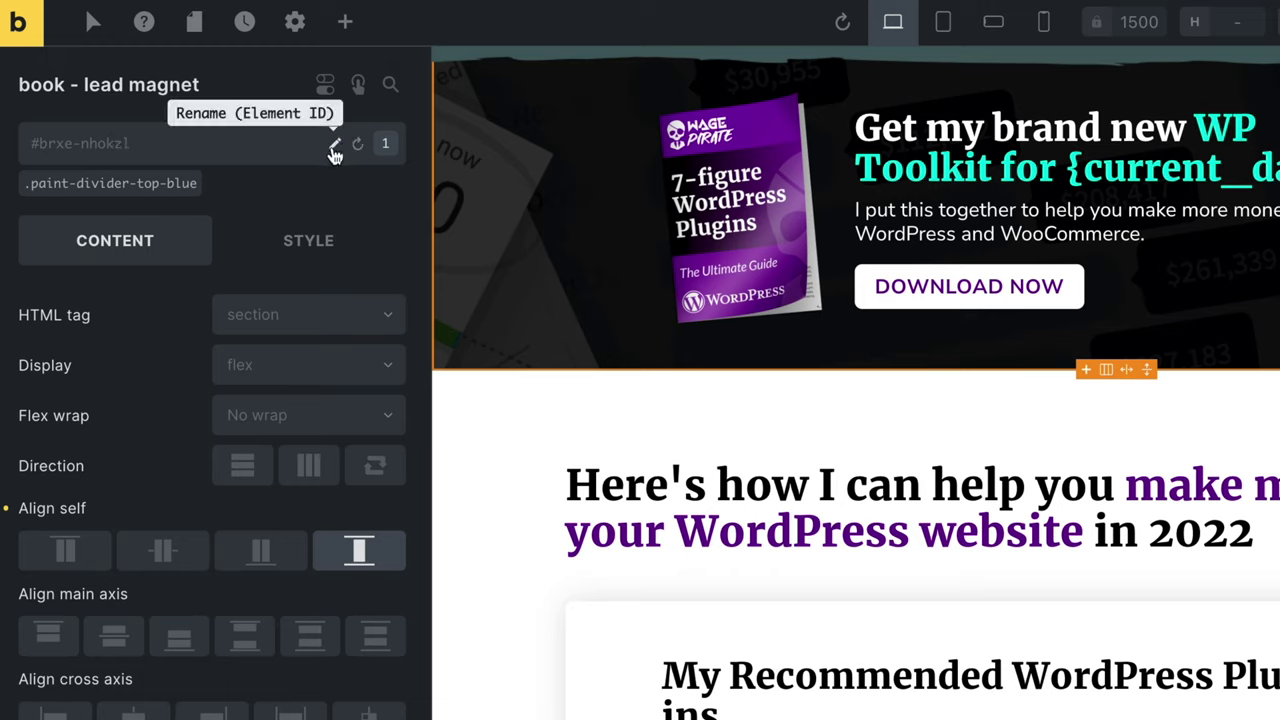
click(335, 146)
text(w)
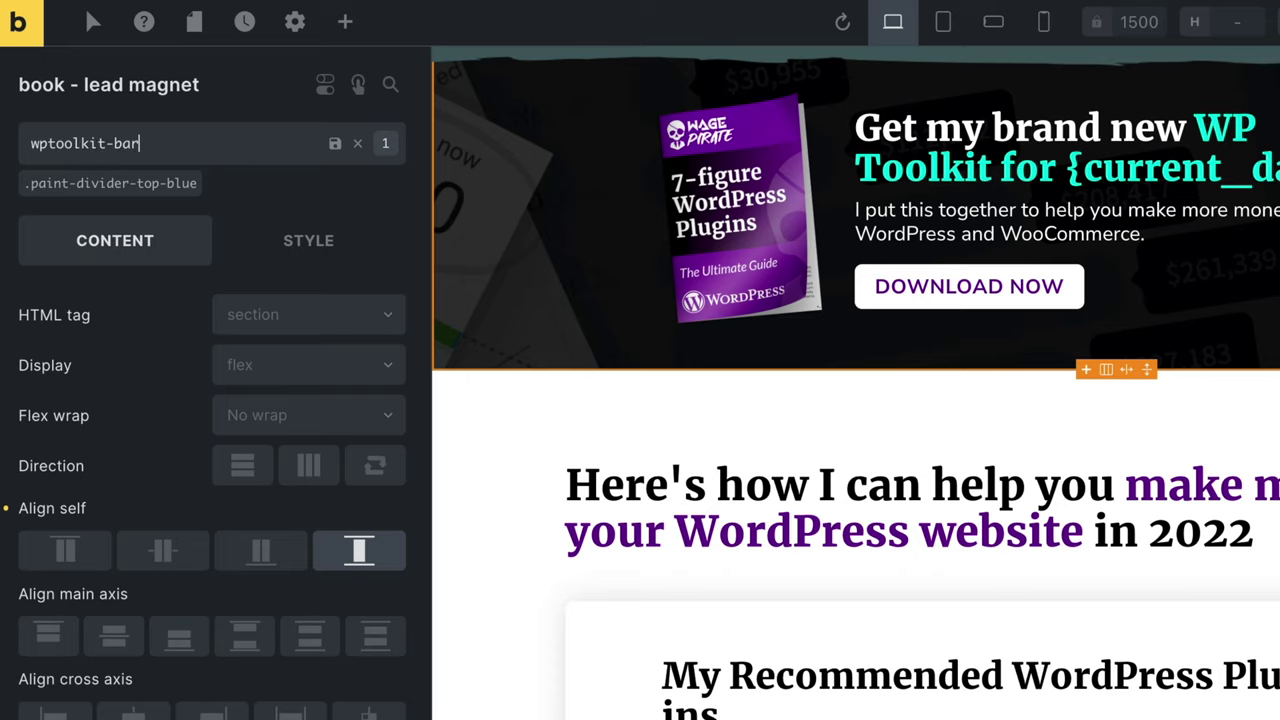
text(ptoolkit-bar)
key(Return)
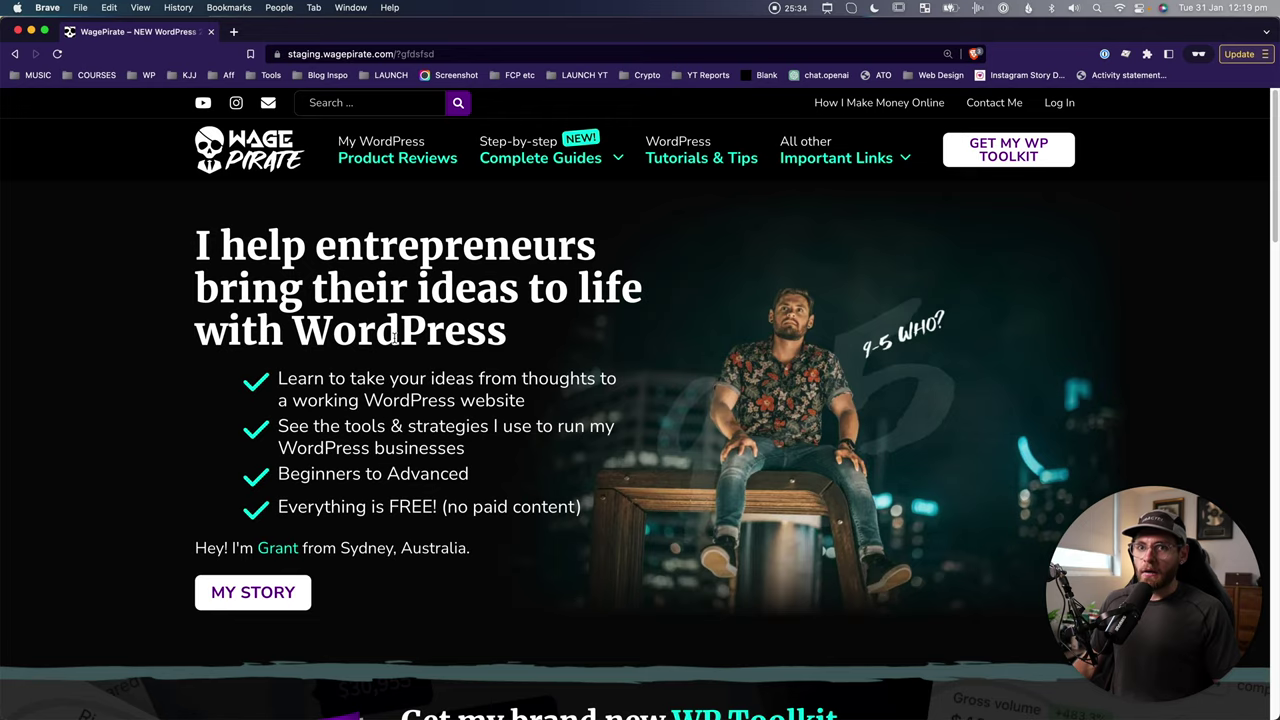
Inspect the toolkit section's HTML on the logged-out page to check its wptoolkit-bar ID
scroll(431, 366, down, 2)
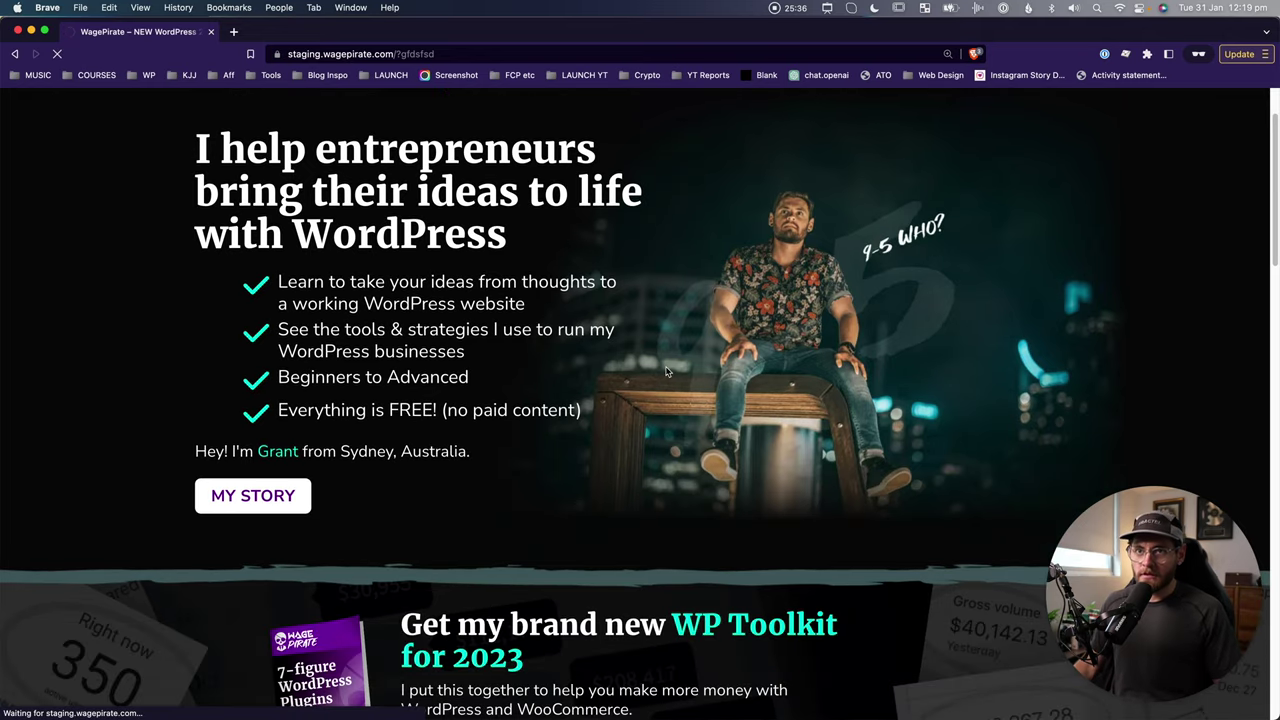
scroll(148, 488, down, 6)
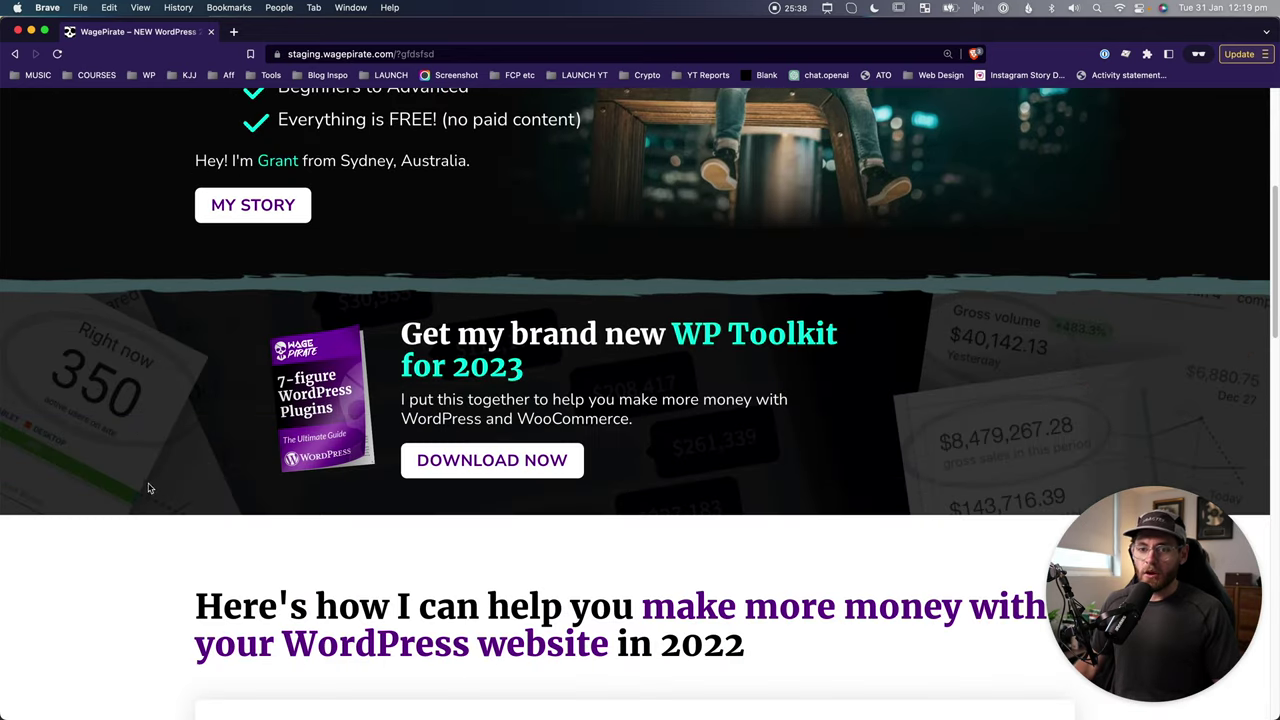
right_click(186, 342)
click(210, 531)
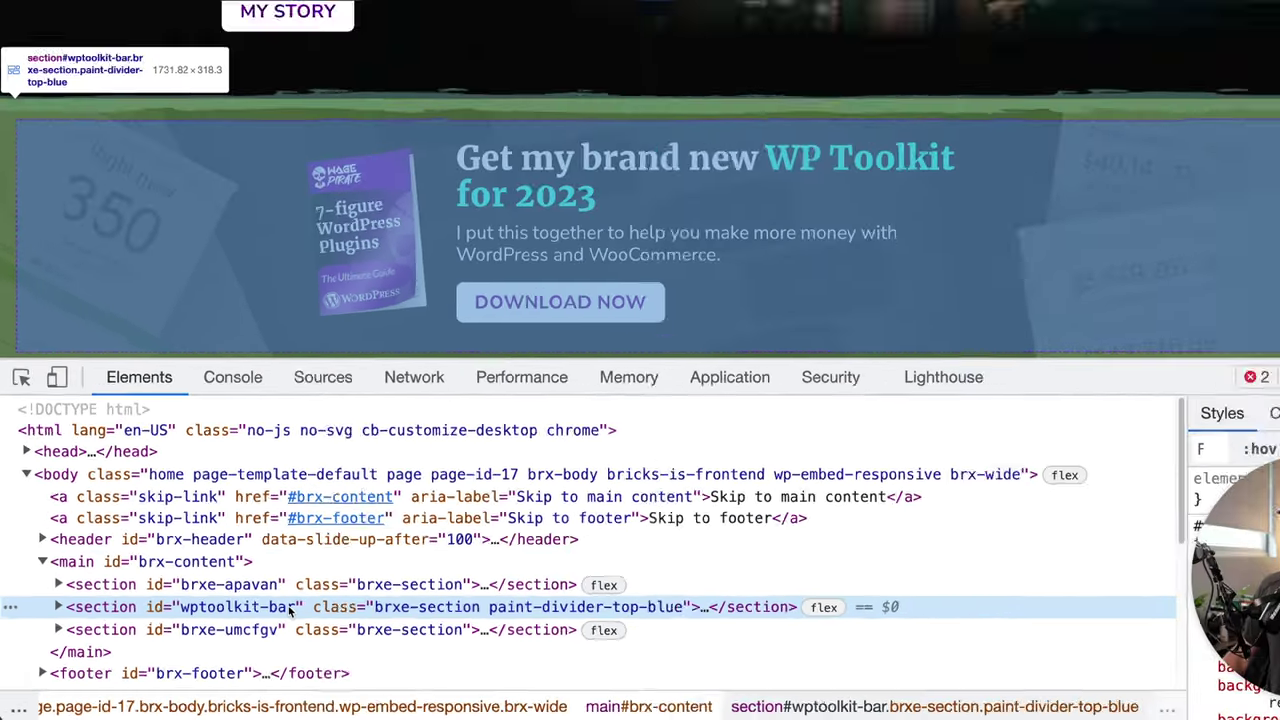
key(super+alt+i)
Reload the logged-in homepage and screenshot the spot where the toolkit bar stays hidden
key(super+r)
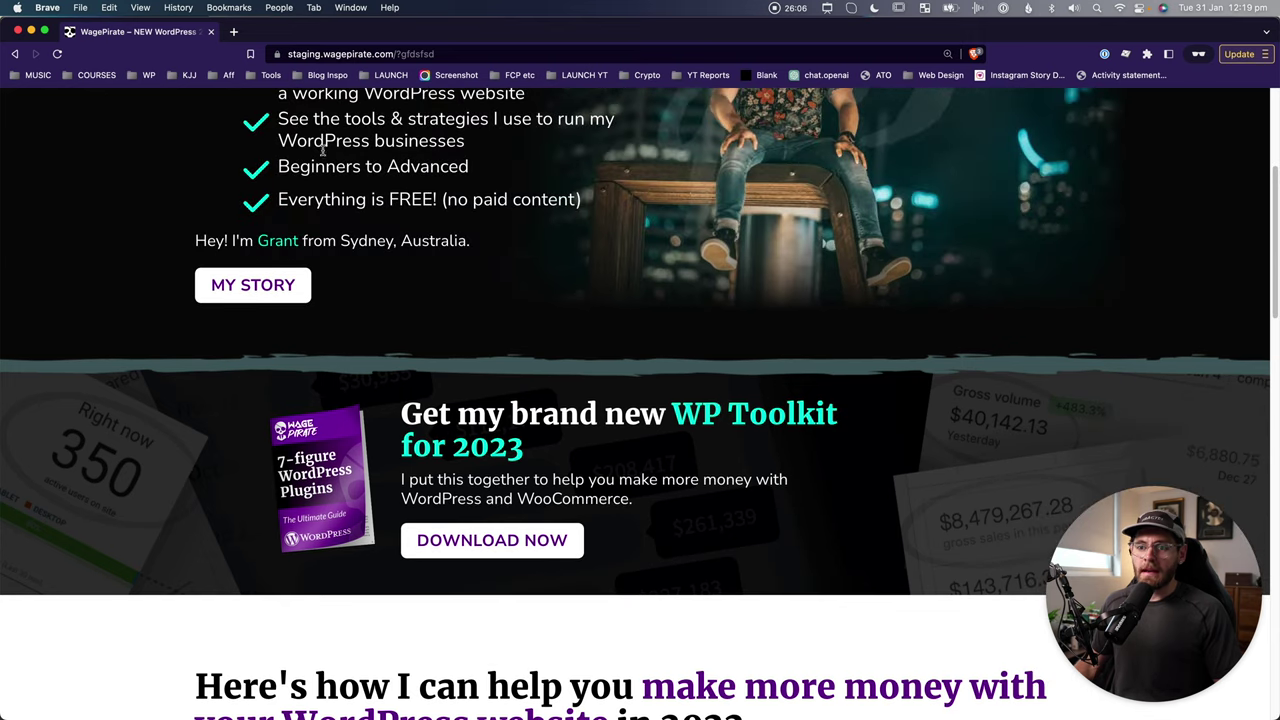
scroll(528, 230, down, 3)
scroll(212, 187, up, 2)
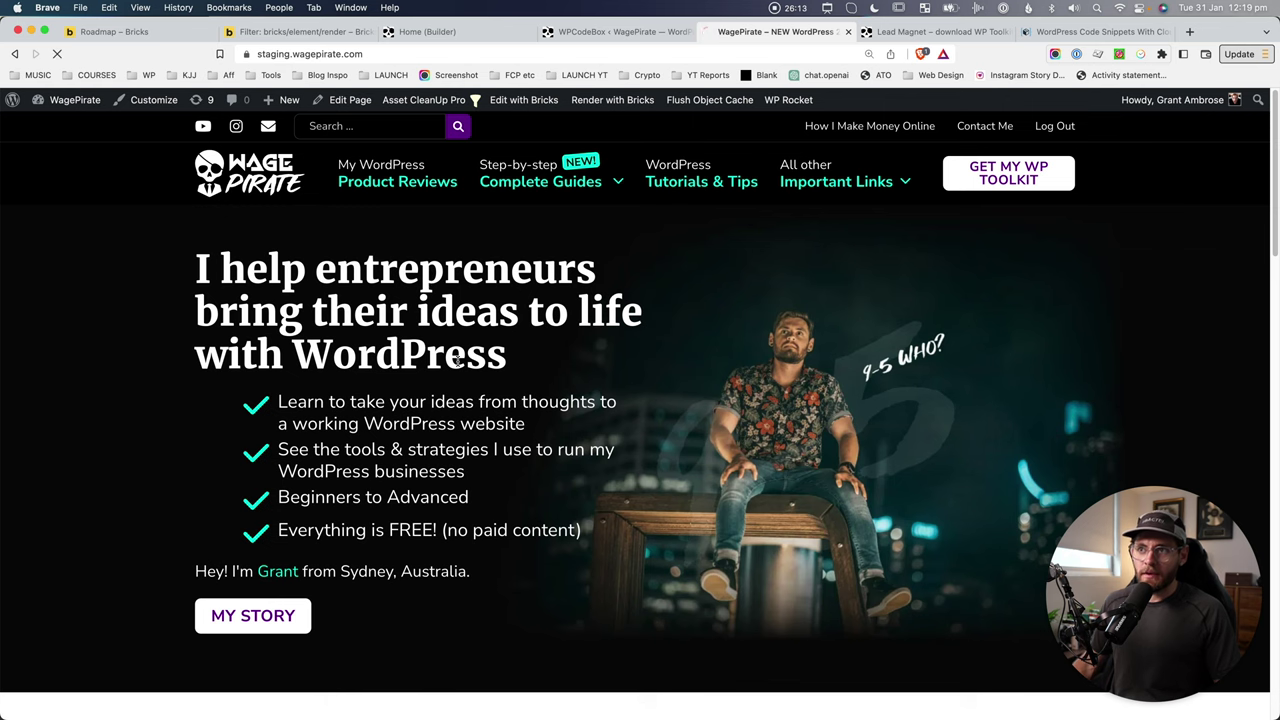
scroll(843, 369, down, 5)
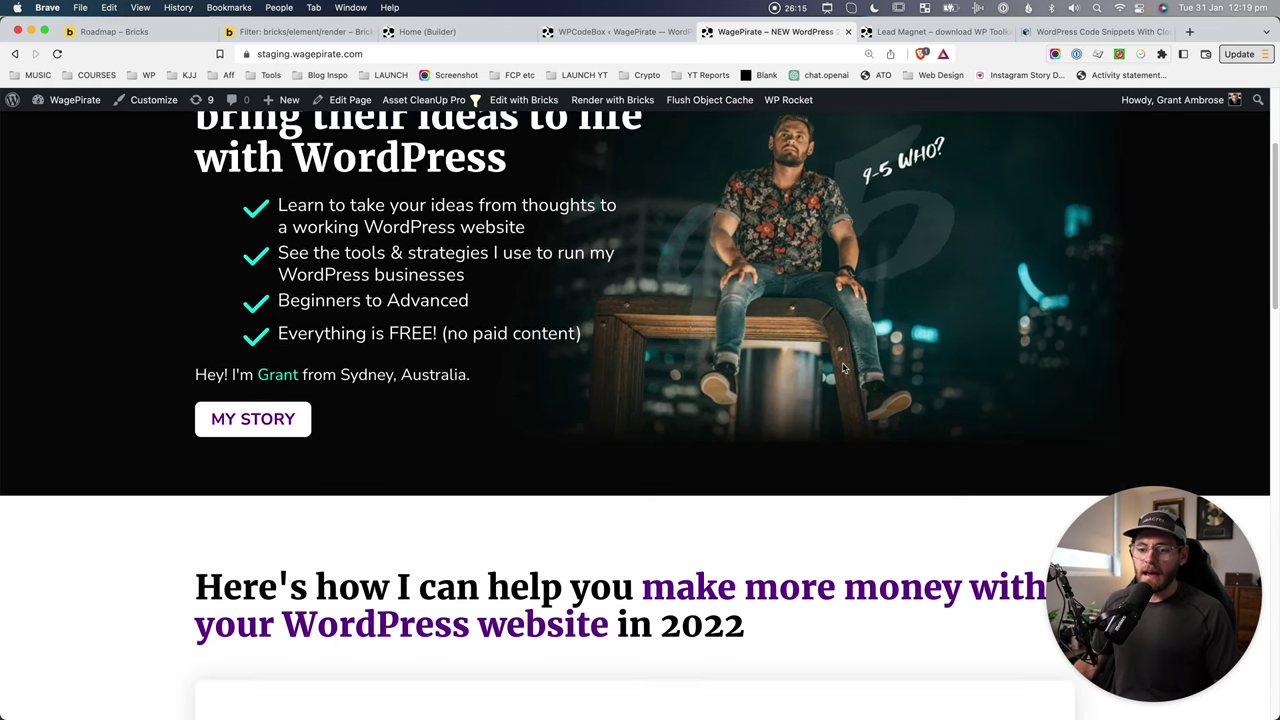
key(super+shift+4)
drag(130, 351, 1029, 409)
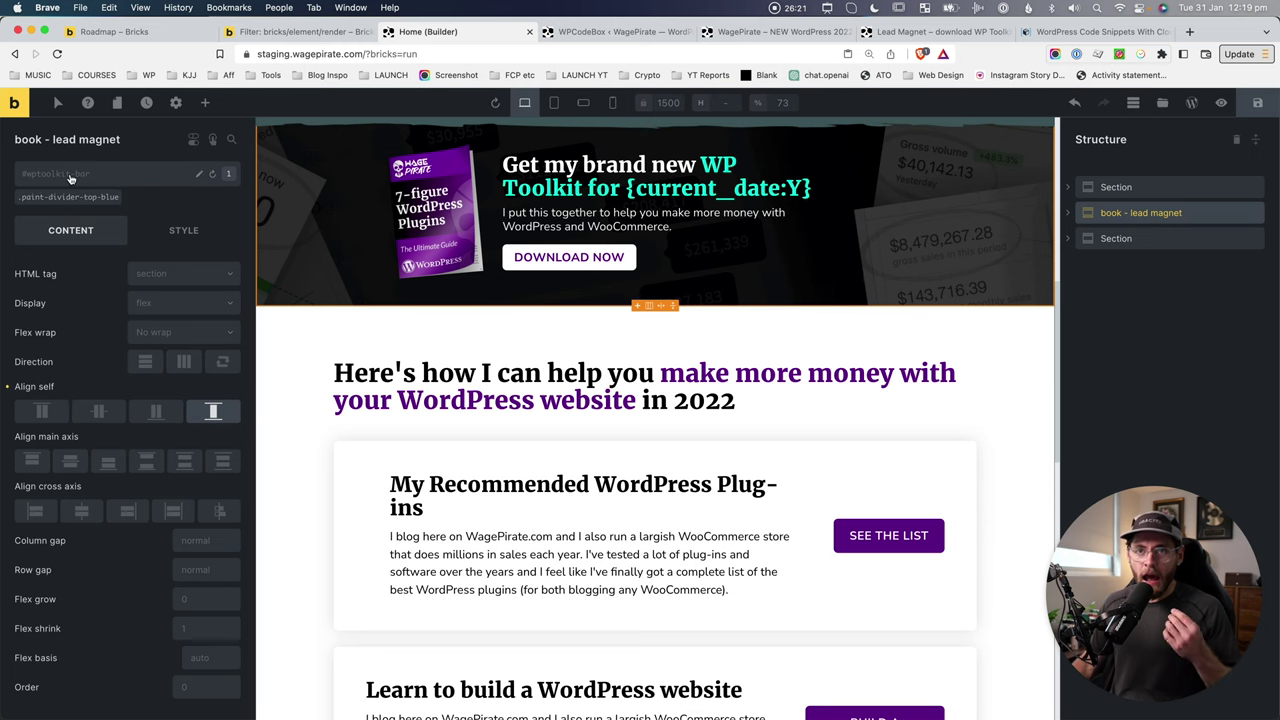
Compare the snippet's nhokzl ID with the book - lead magnet section's element ID in the builder
key(ctrl+Tab)
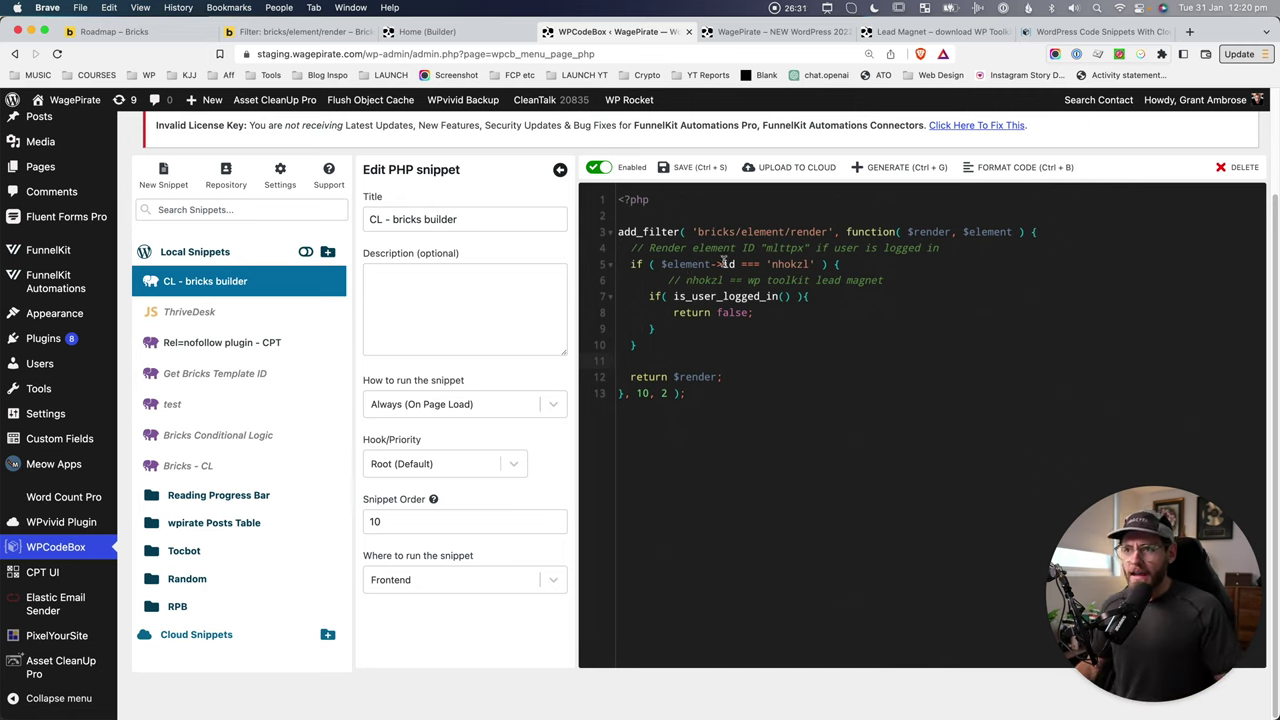
double_click(799, 263)
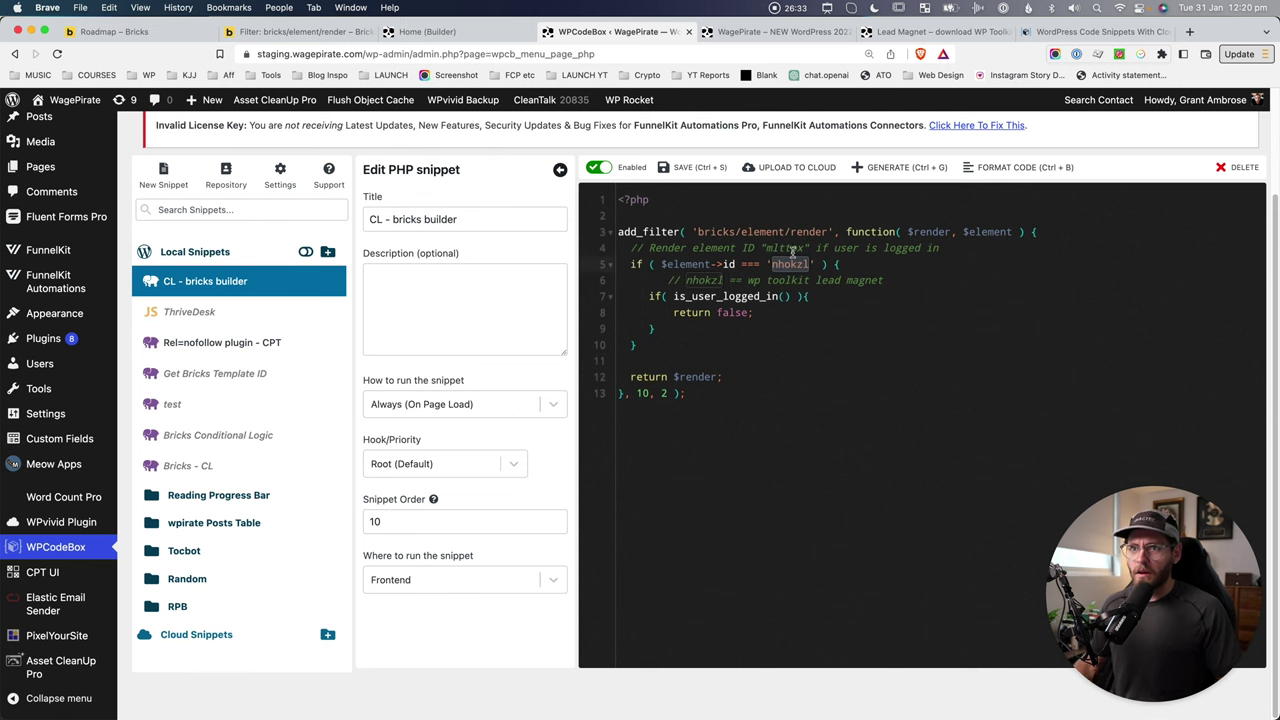
click(425, 31)
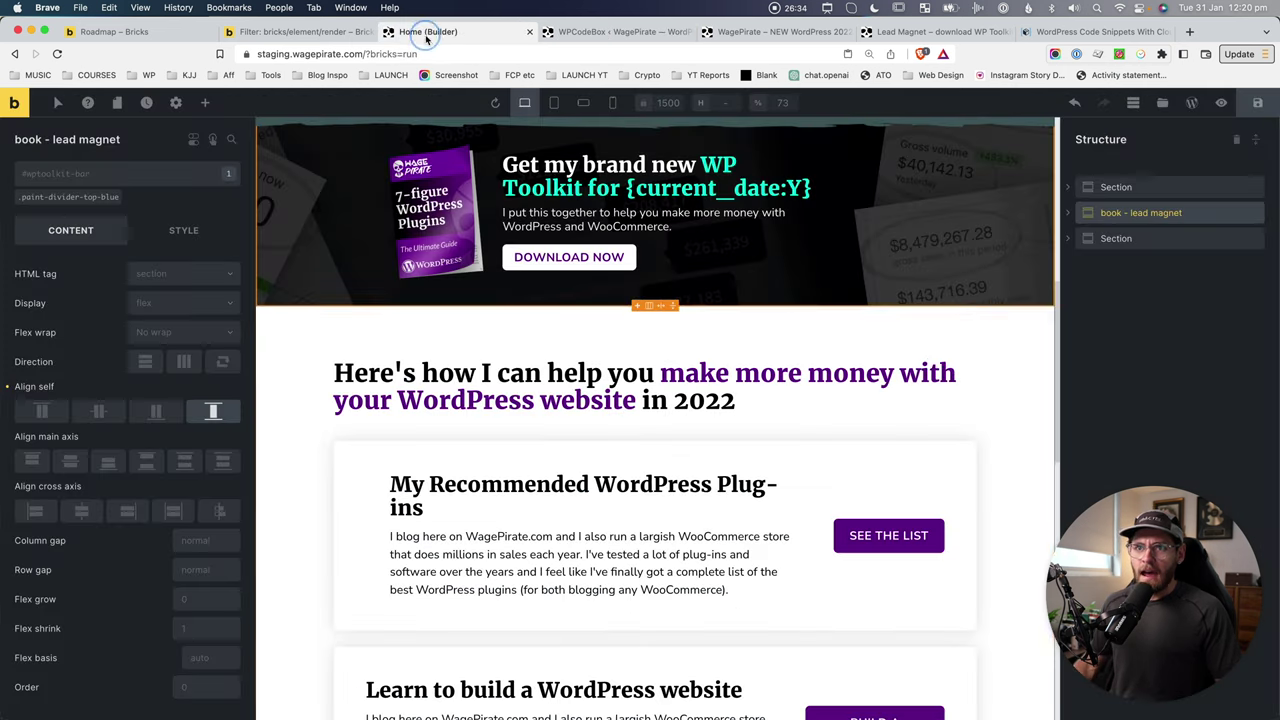
click(1140, 188)
click(1140, 213)
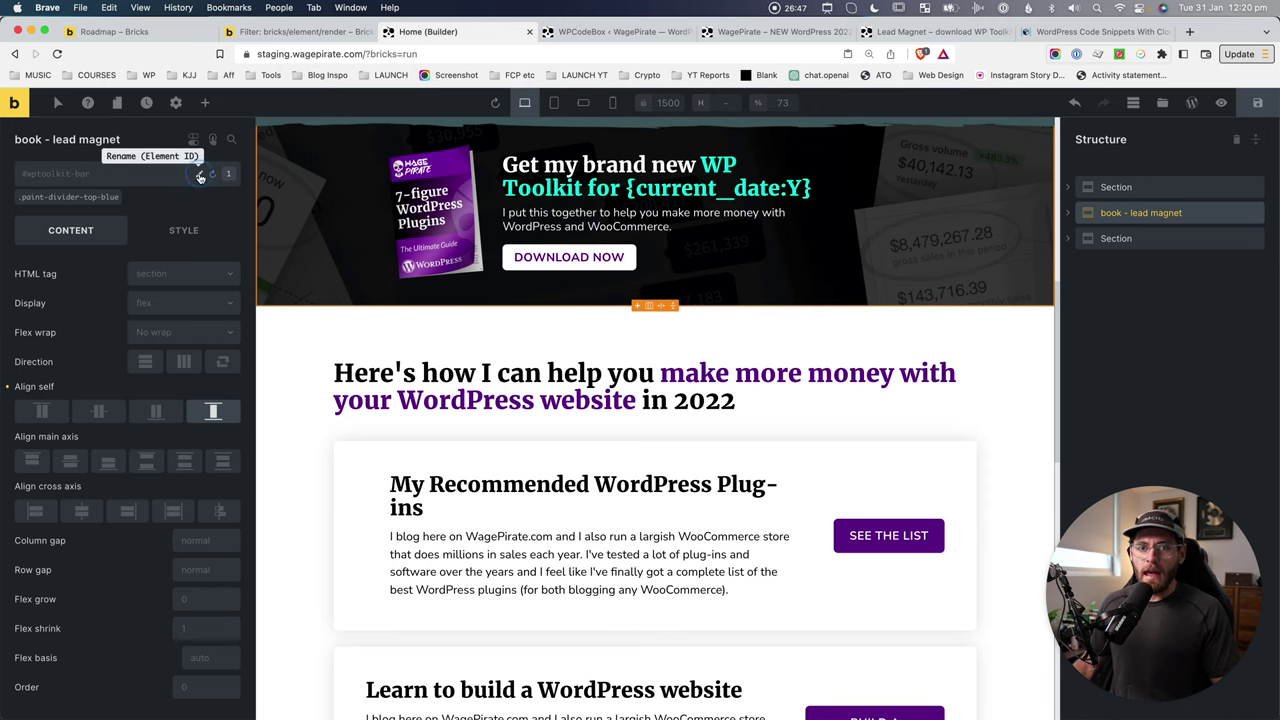
click(200, 177)
key(ctrl+c)
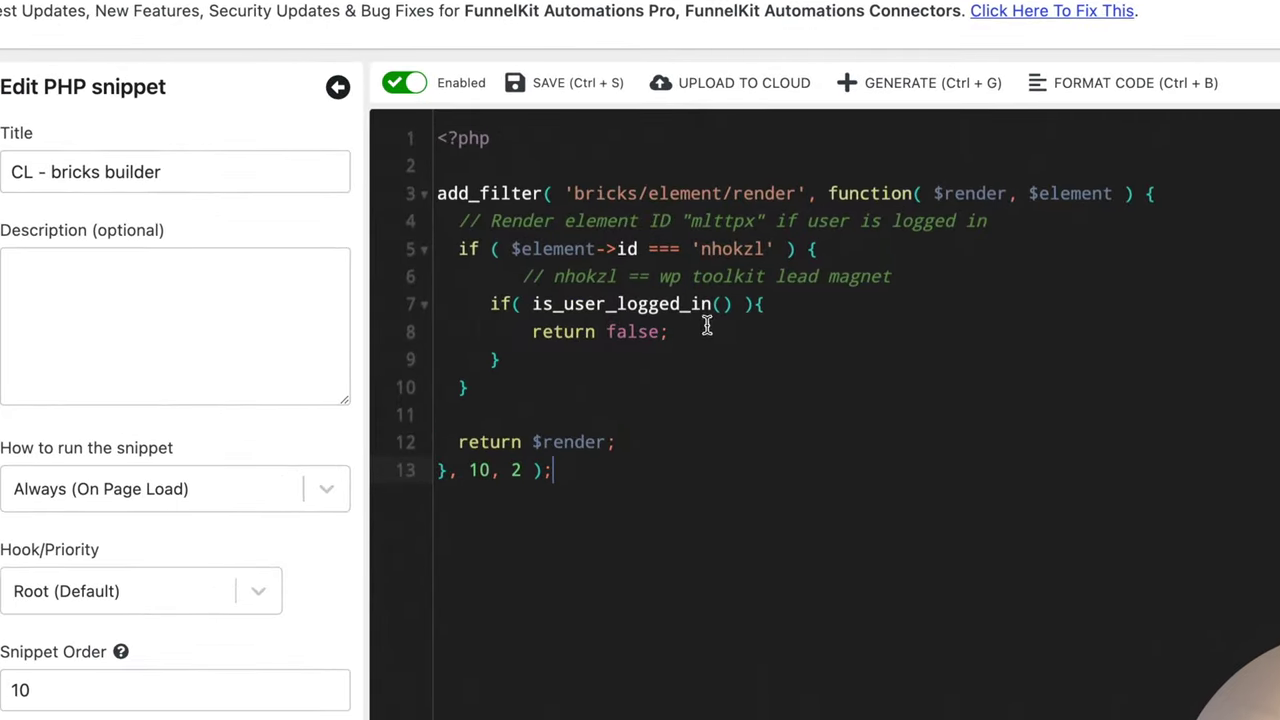
Replace nhokzl with wptoolkit-bar in the snippet's condition and save it
double_click(729, 249)
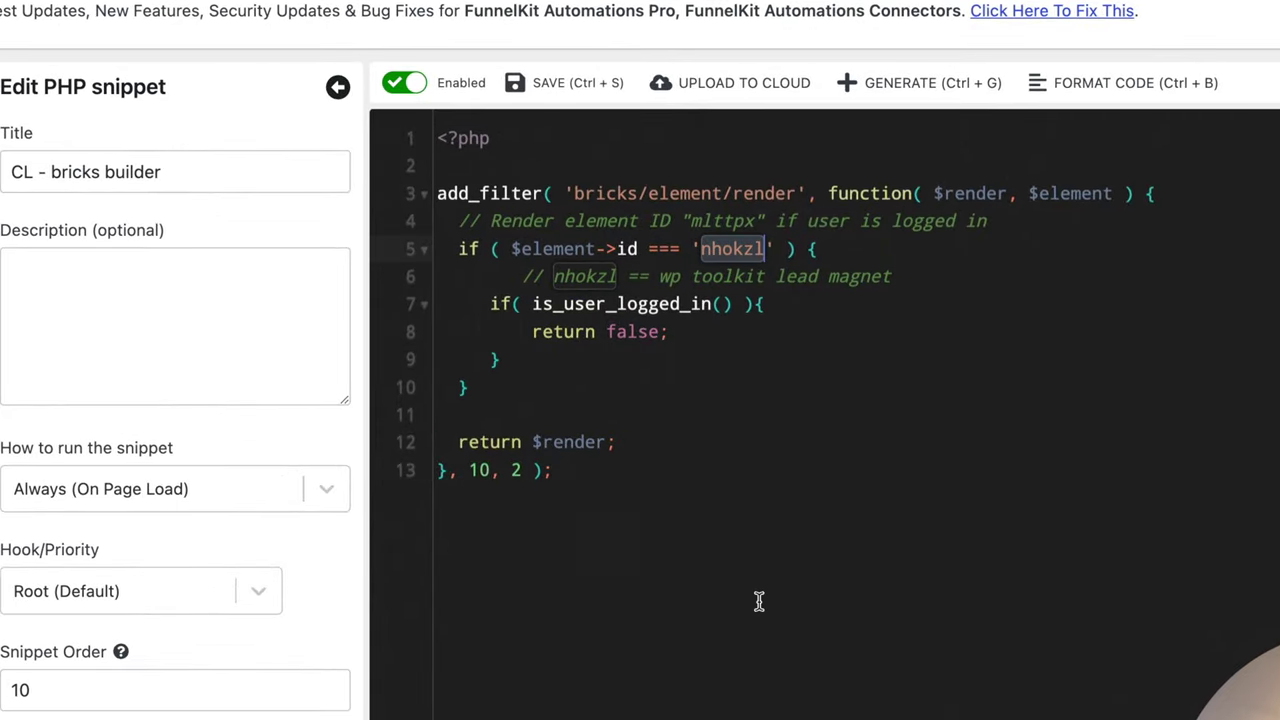
key(ctrl+v)
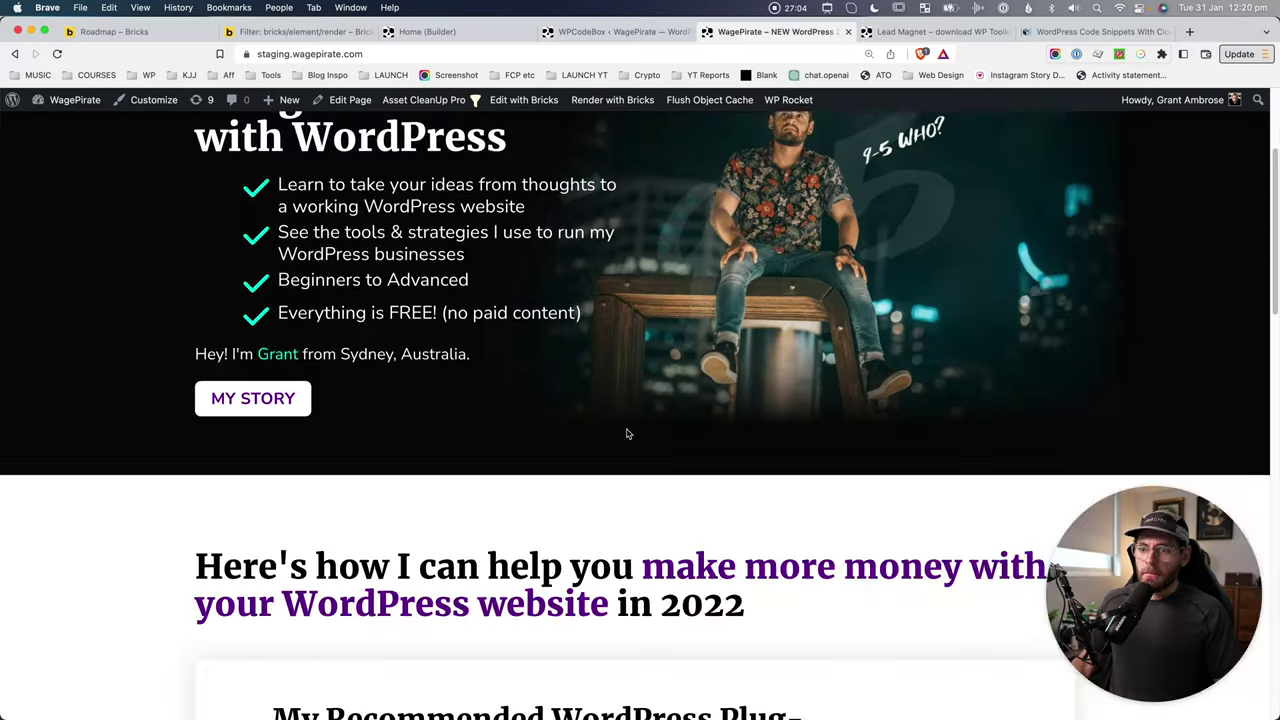
key(super+r)
scroll(600, 450, down, 3)
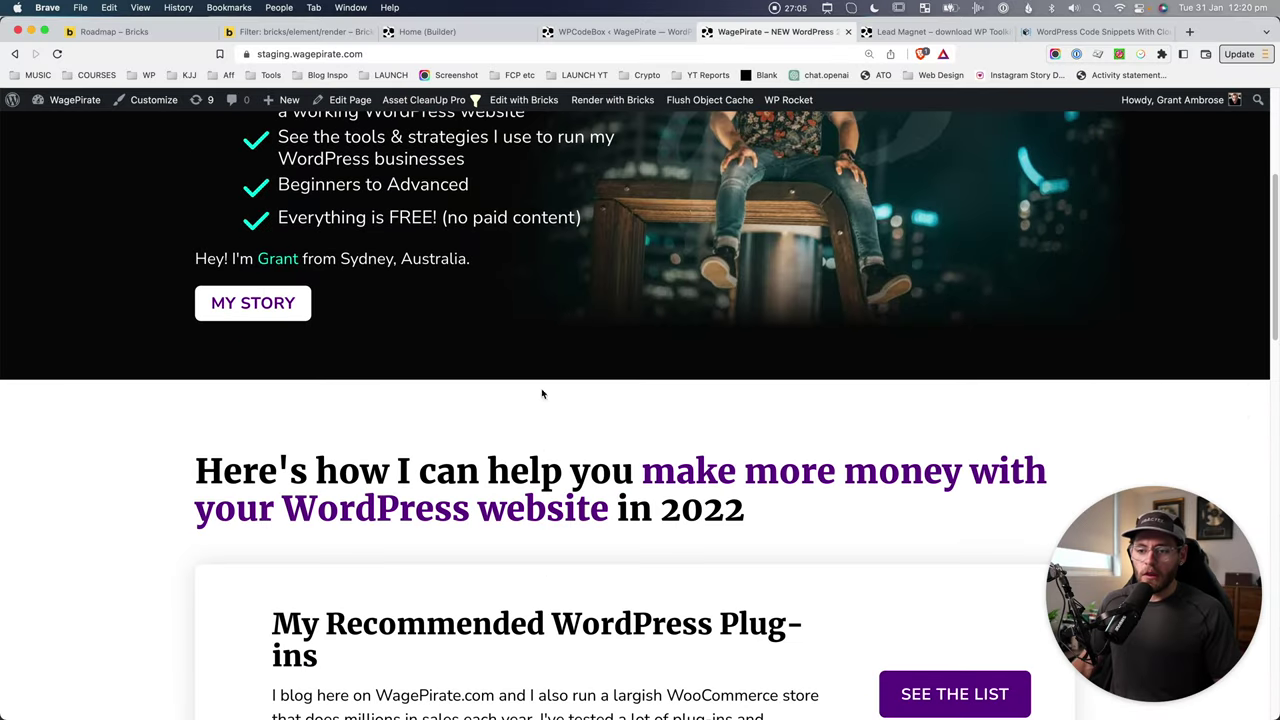
Reload the homepage, screenshot the WP Toolkit bar, and return to the snippet
key(super+r)
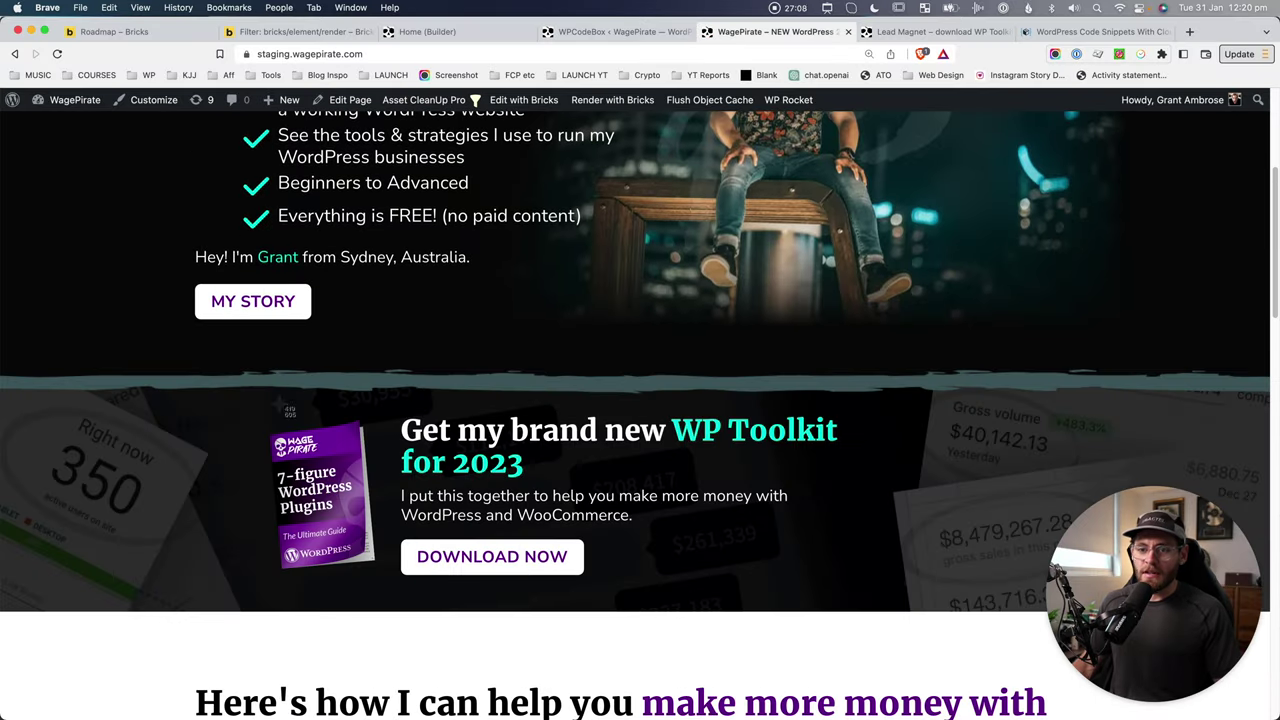
key(super+shift+4)
drag(75, 353, 924, 660)
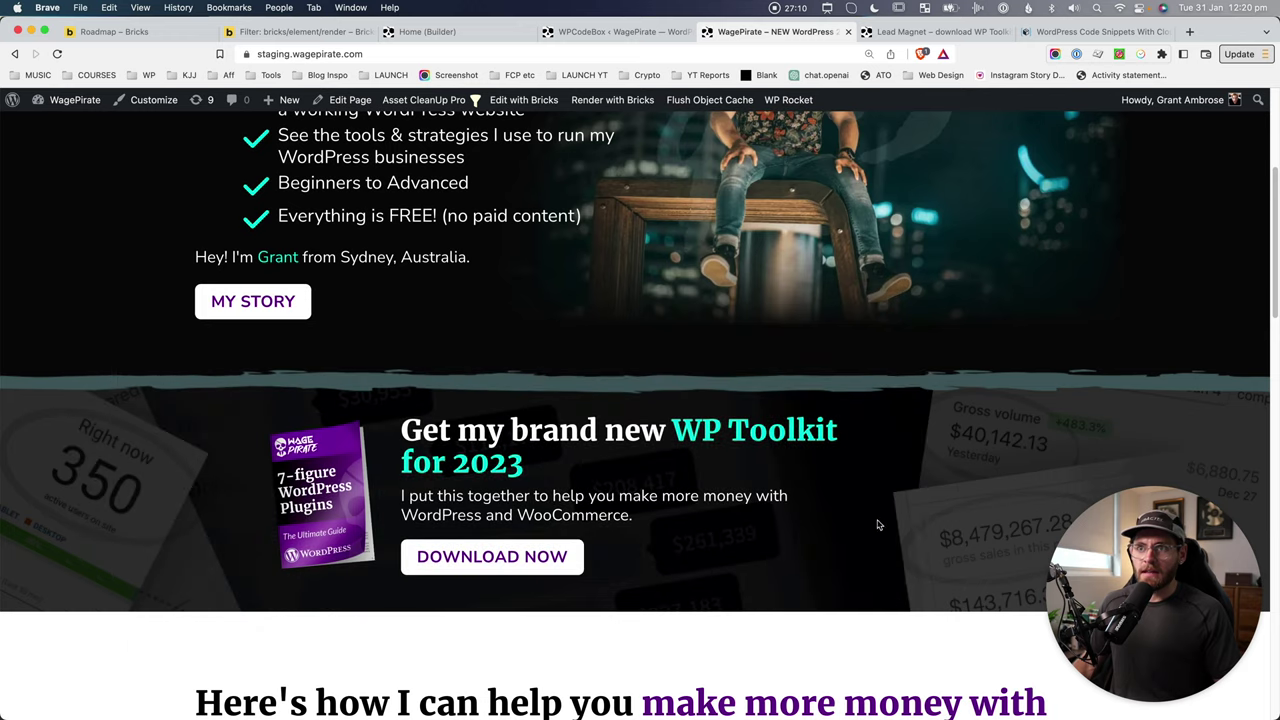
key(ctrl+shift+Tab)
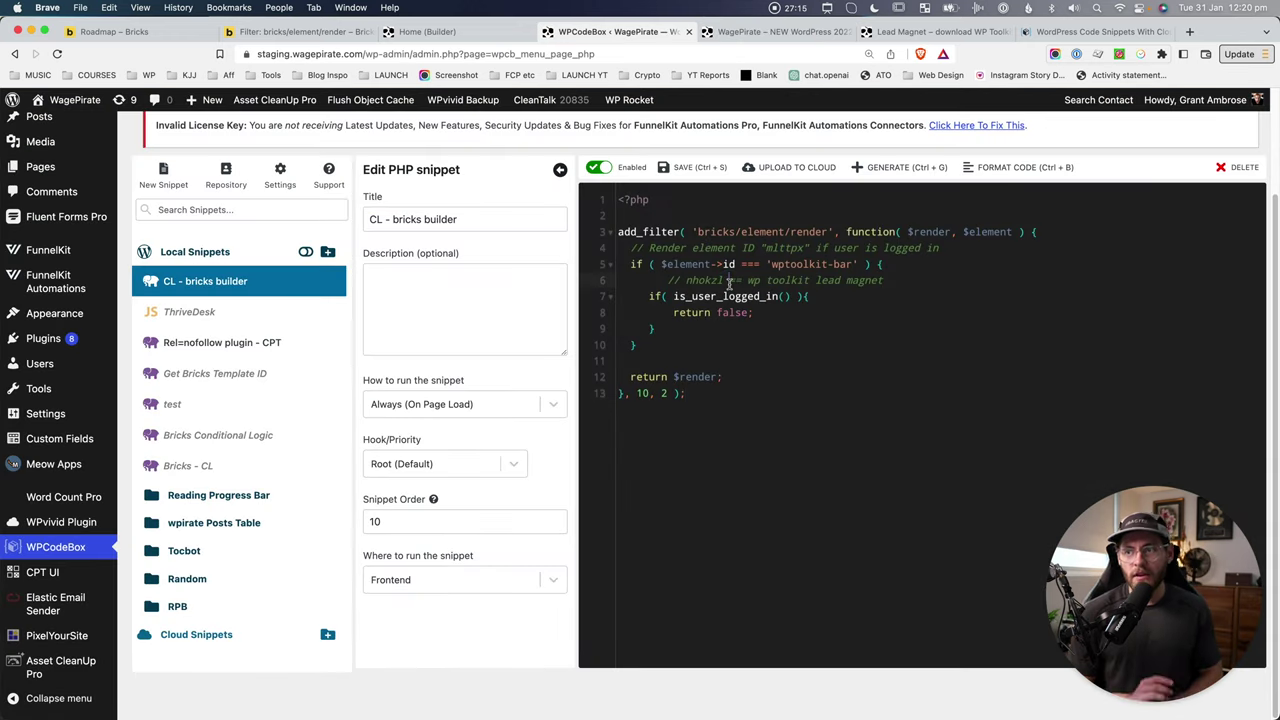
Undo the ID change back to 'nhokzl' and highlight $element->id in the condition
text(nhokzl)
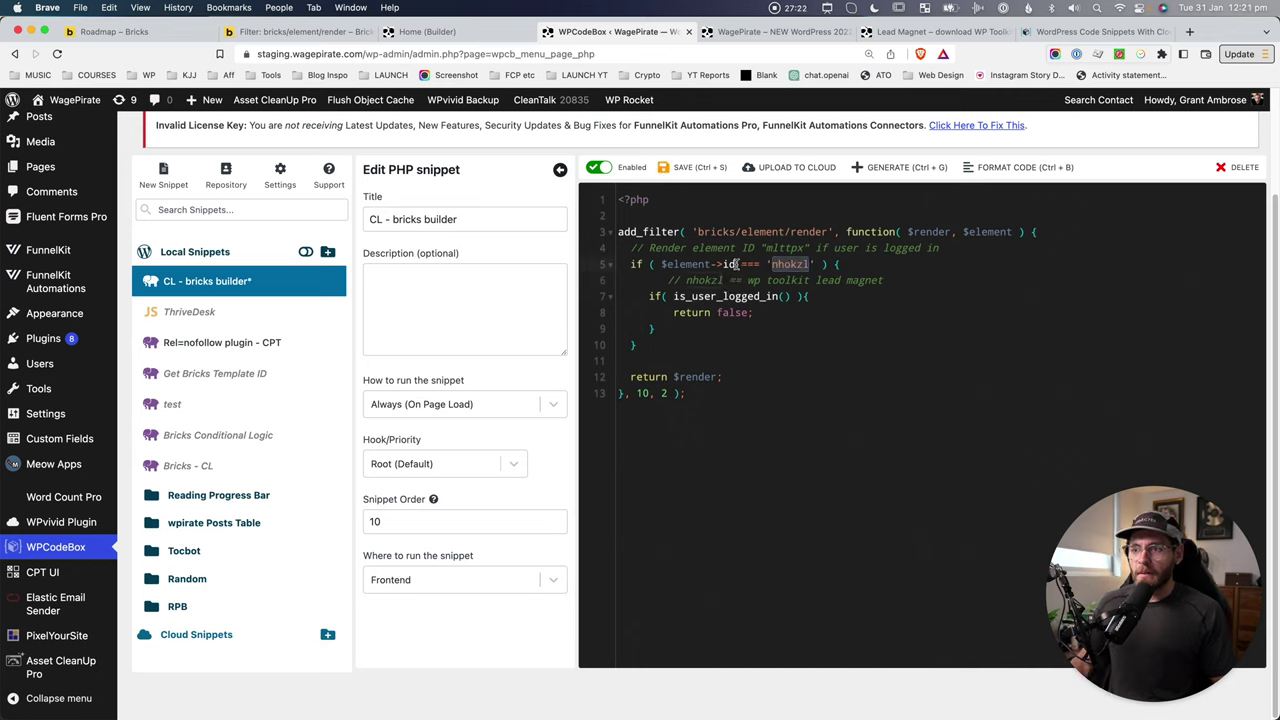
drag(736, 264, 661, 264)
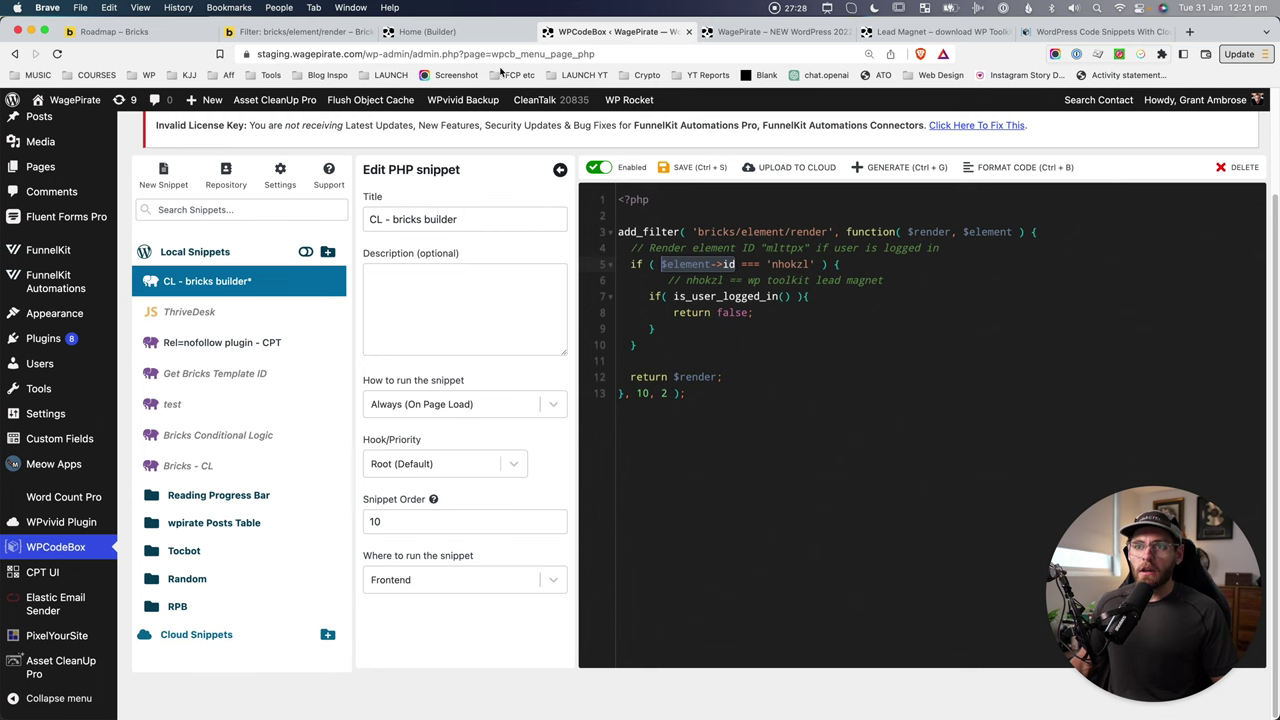
click(480, 31)
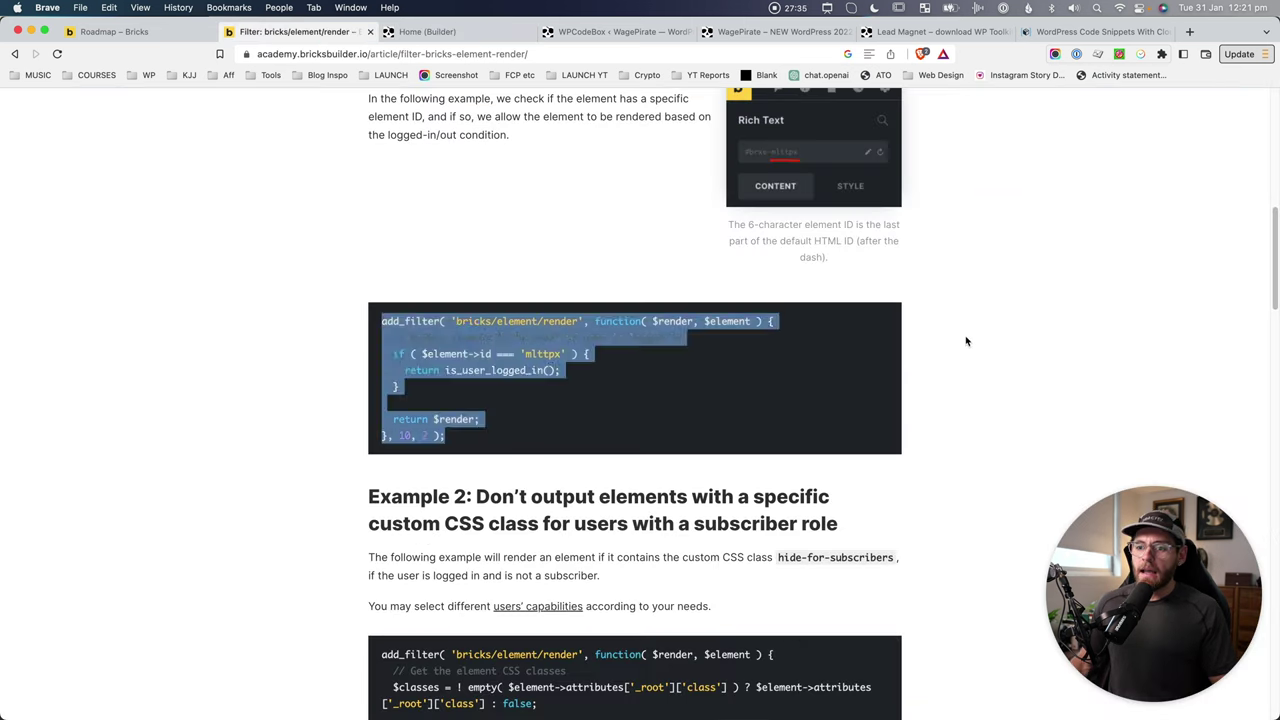
Scroll the render filter docs to Example 3 and highlight its settings['_cssId'] lookup
key(ctrl+shift+Tab)
scroll(965, 341, down, 1)
scroll(965, 341, down, 3)
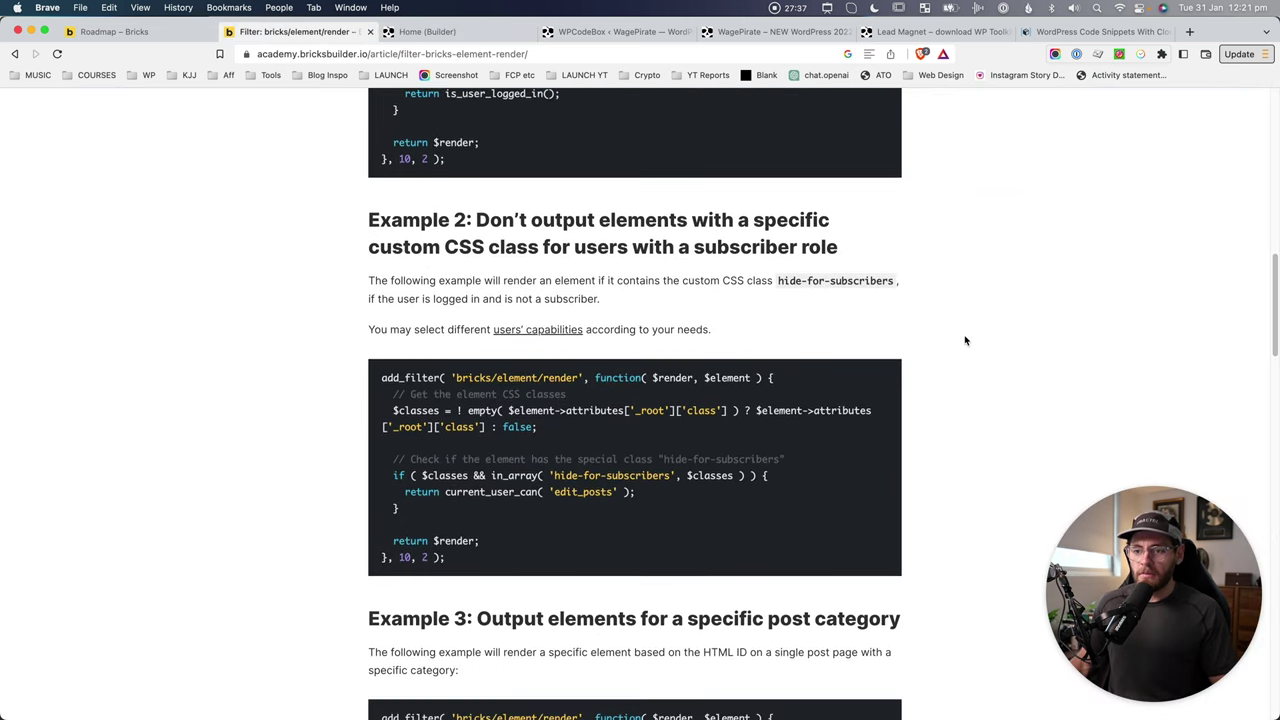
scroll(965, 341, down, 4)
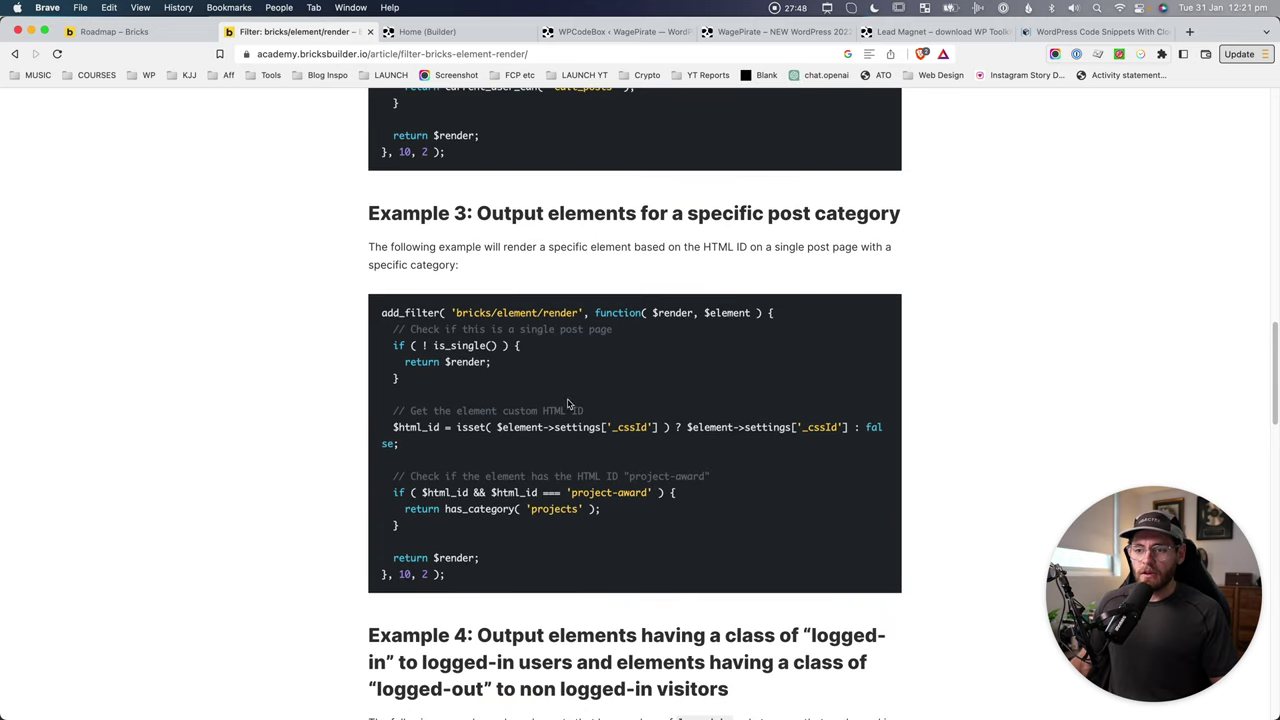
drag(514, 427, 656, 427)
click(656, 427)
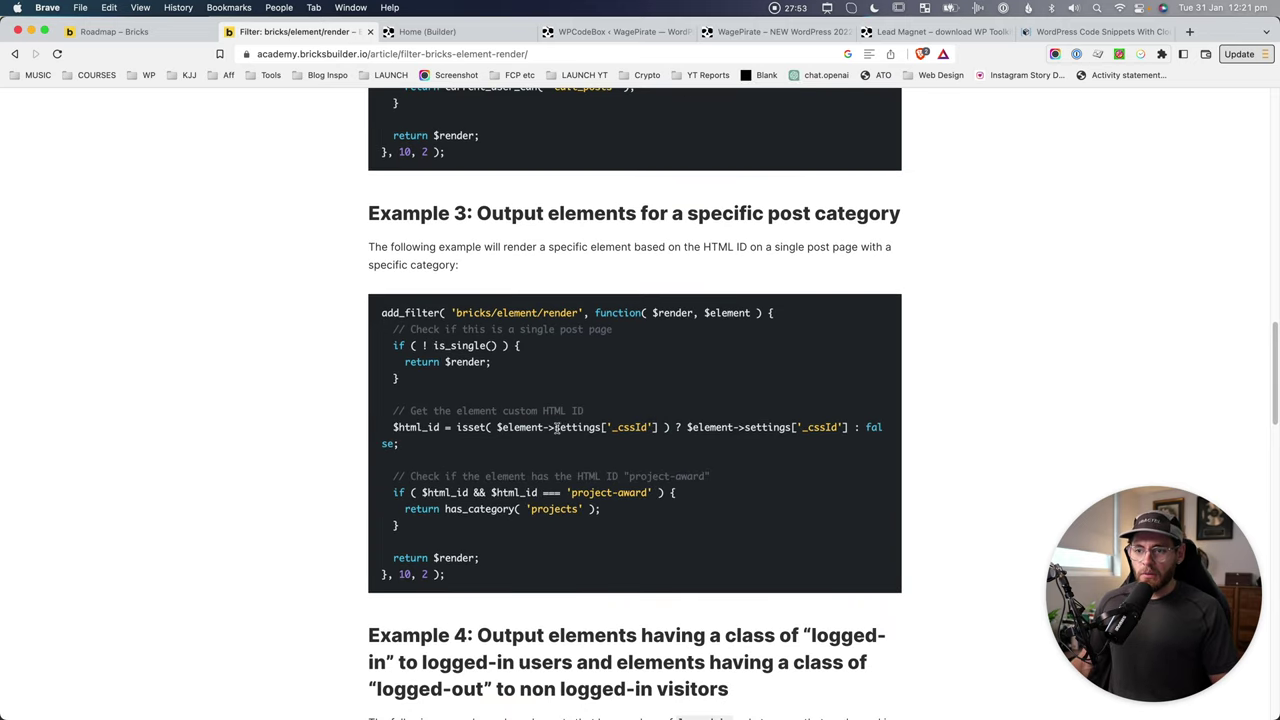
drag(566, 427, 658, 427)
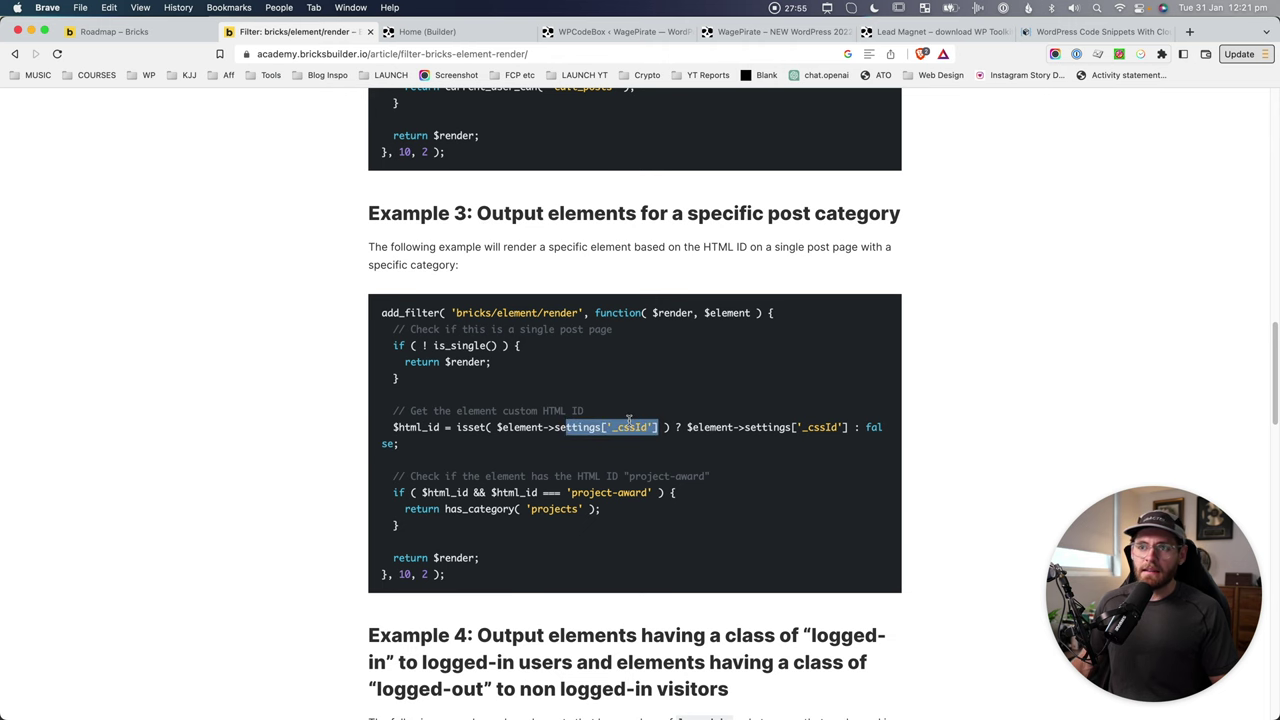
Open the lead magnet section's Style > CSS settings in Bricks Builder
click(420, 31)
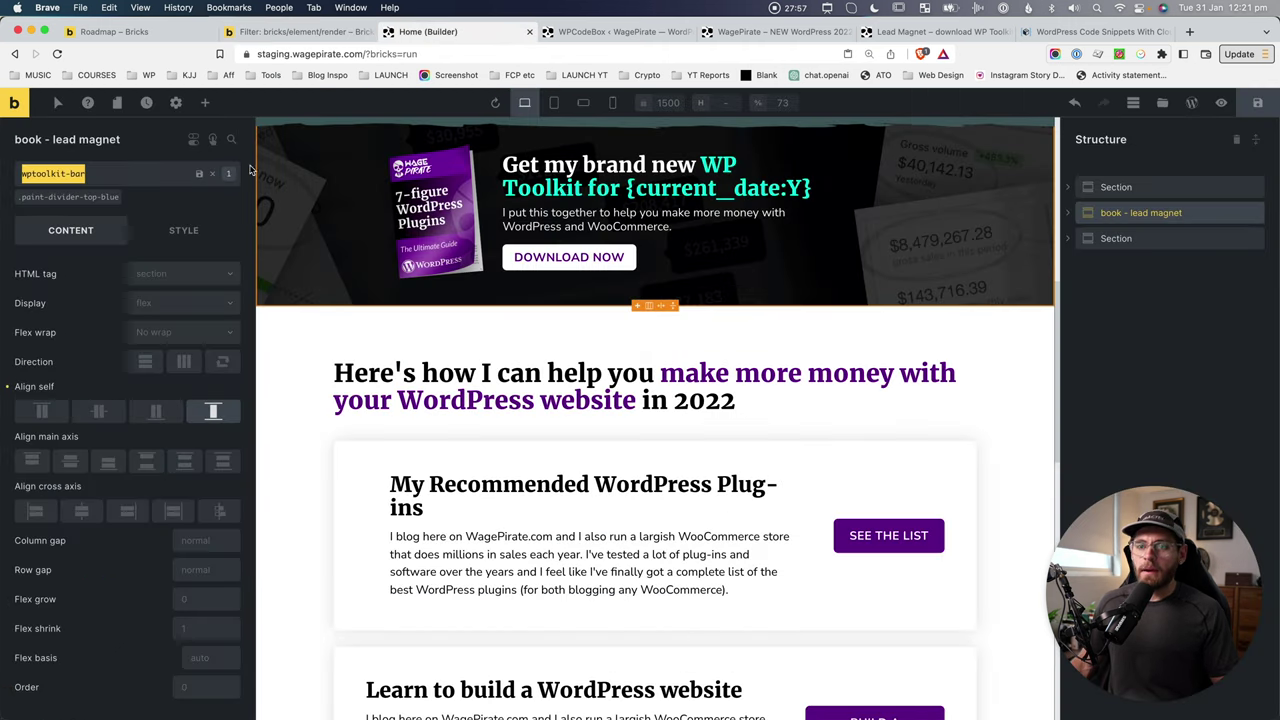
click(90, 172)
click(200, 175)
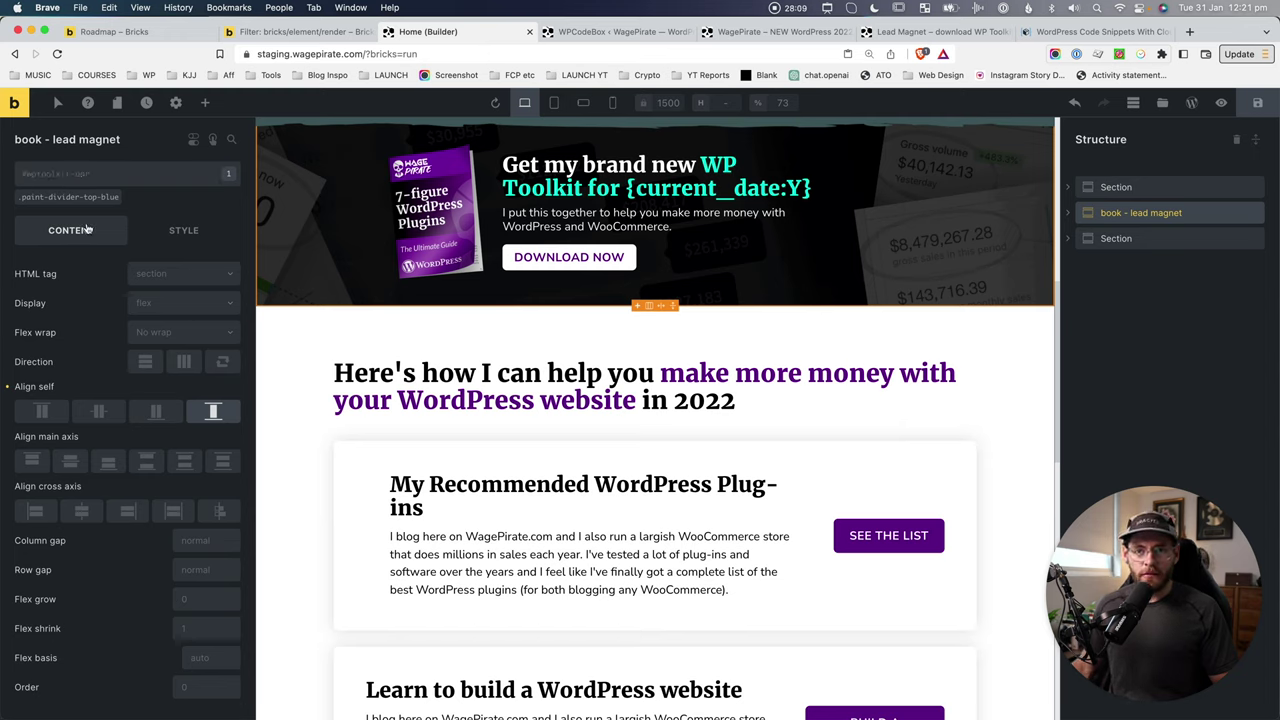
click(183, 230)
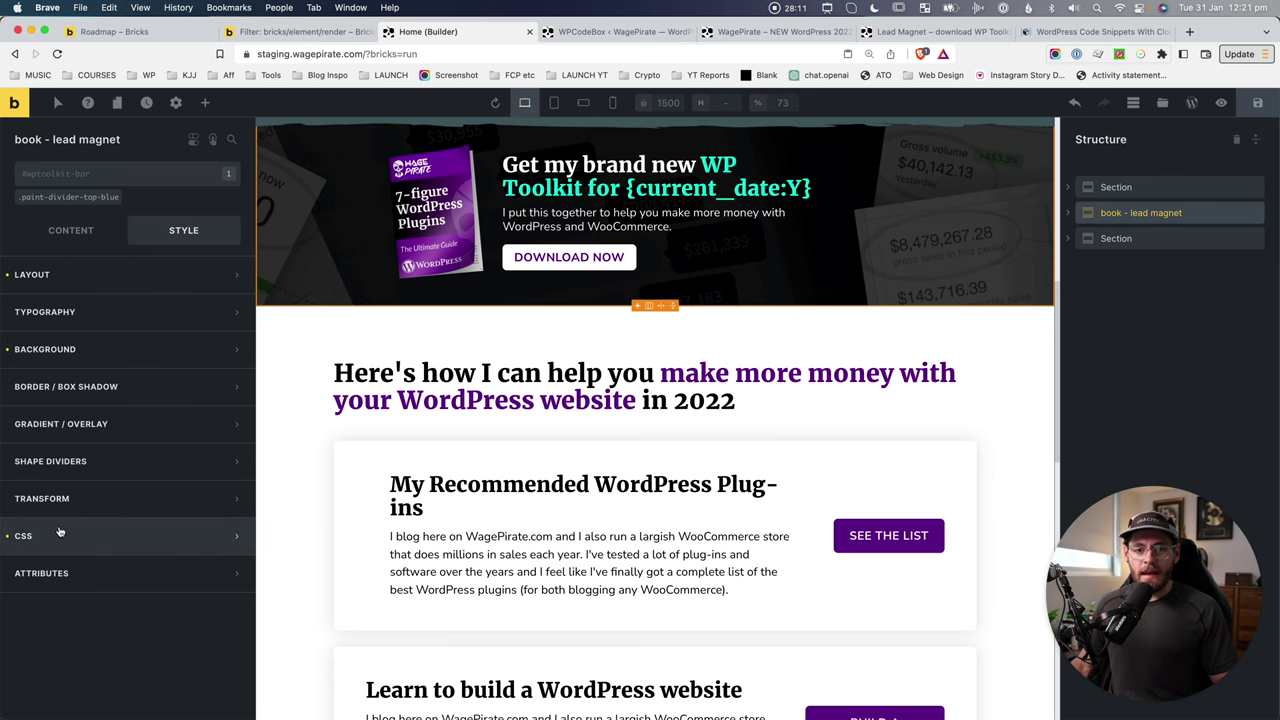
click(27, 536)
scroll(30, 538, down, 5)
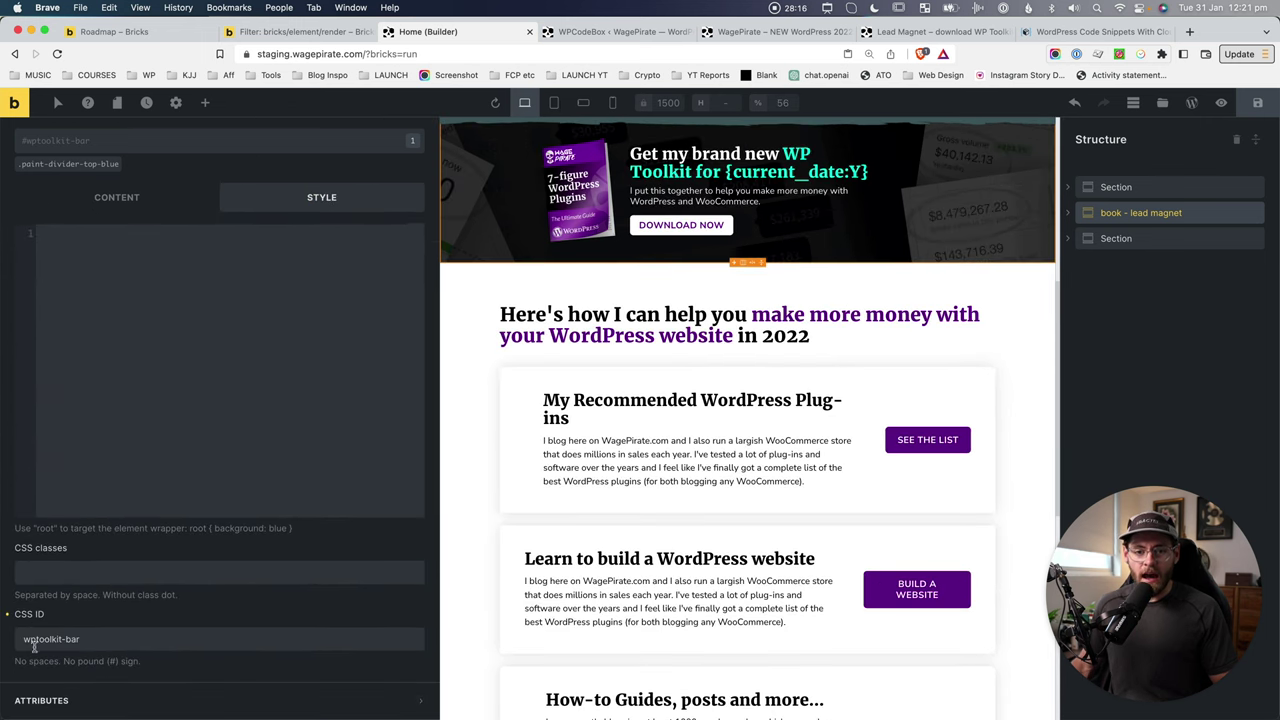
Confirm the CSS ID field reads wptoolkit-bar, undoing a test edit to 'lead'
double_click(71, 641)
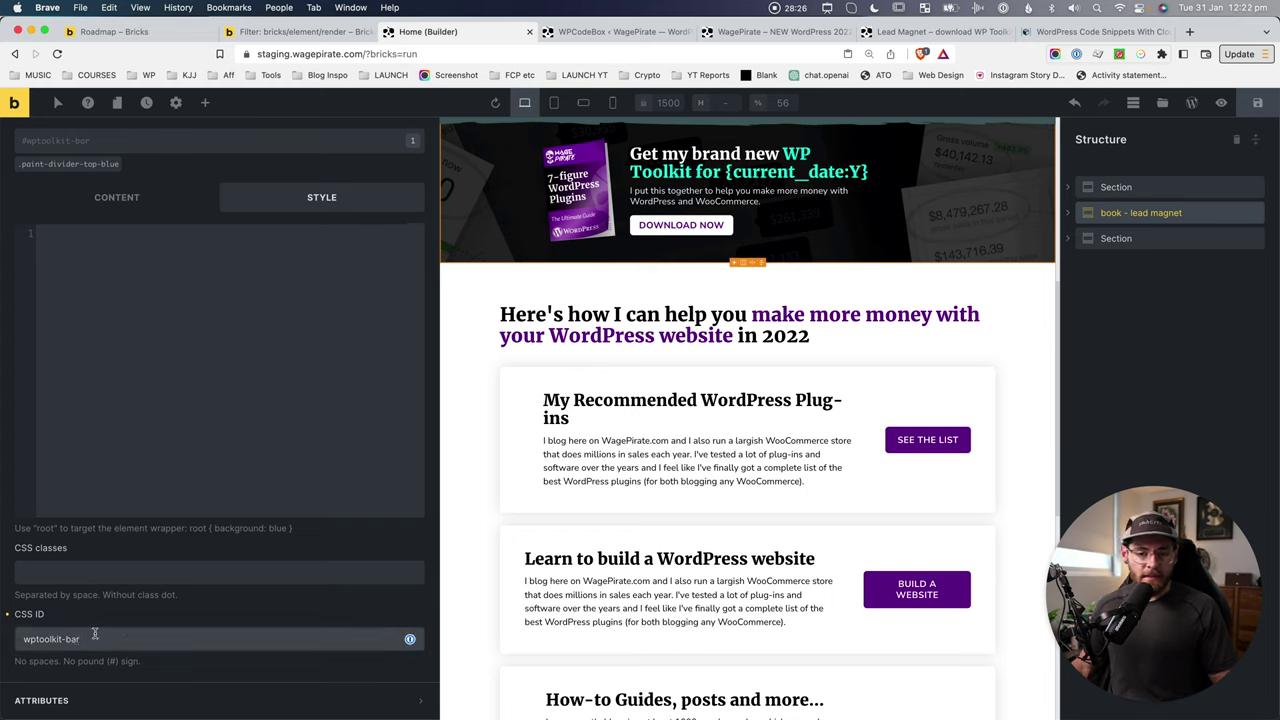
key(super+a)
text(lead)
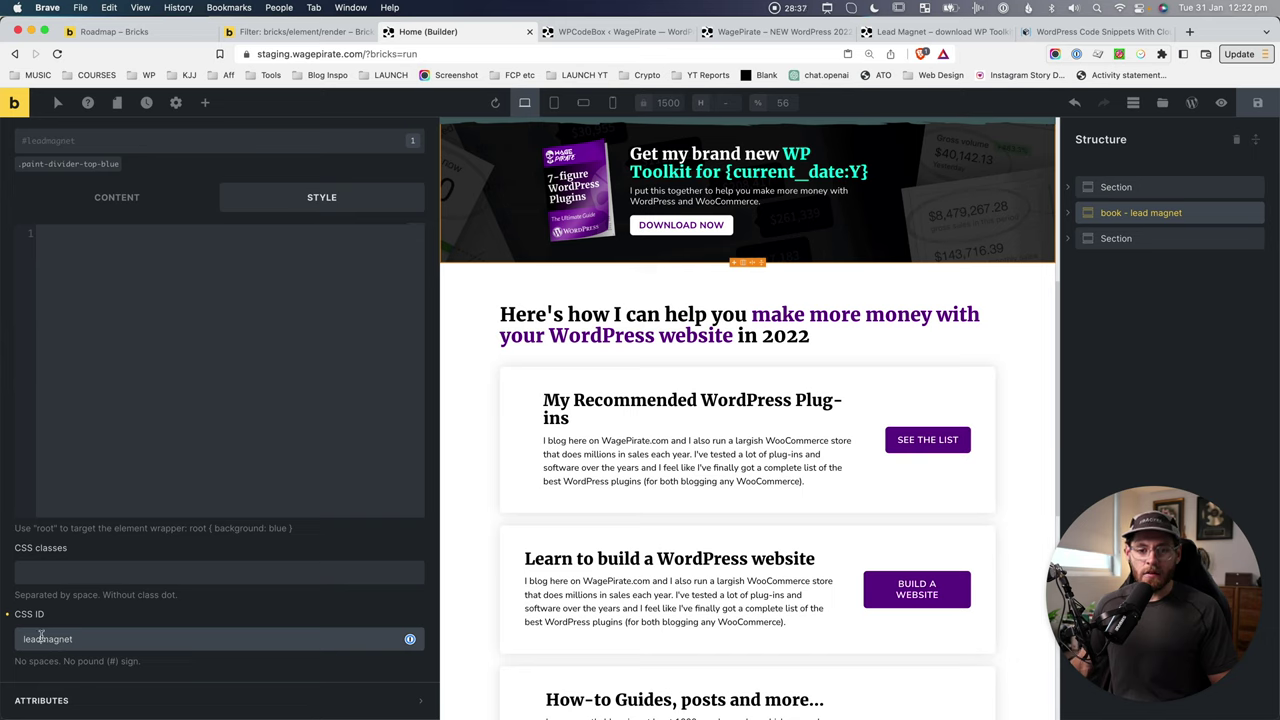
key(super+z)
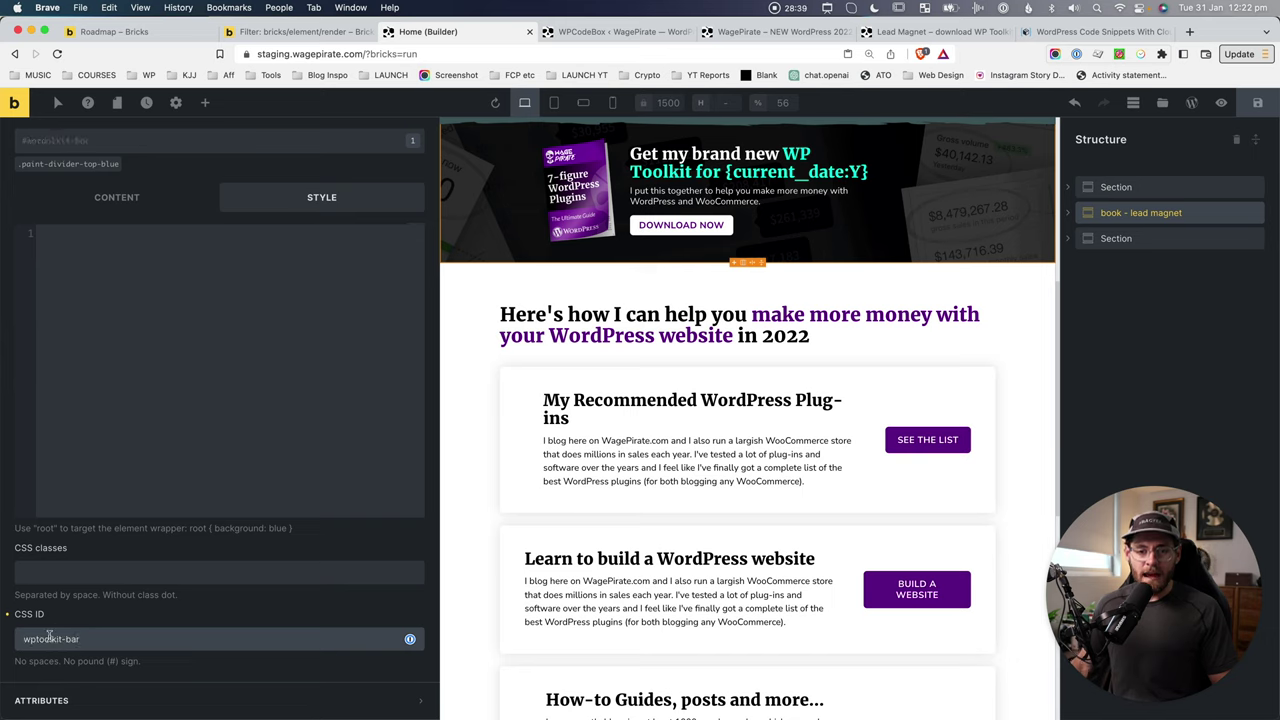
drag(23, 640, 93, 638)
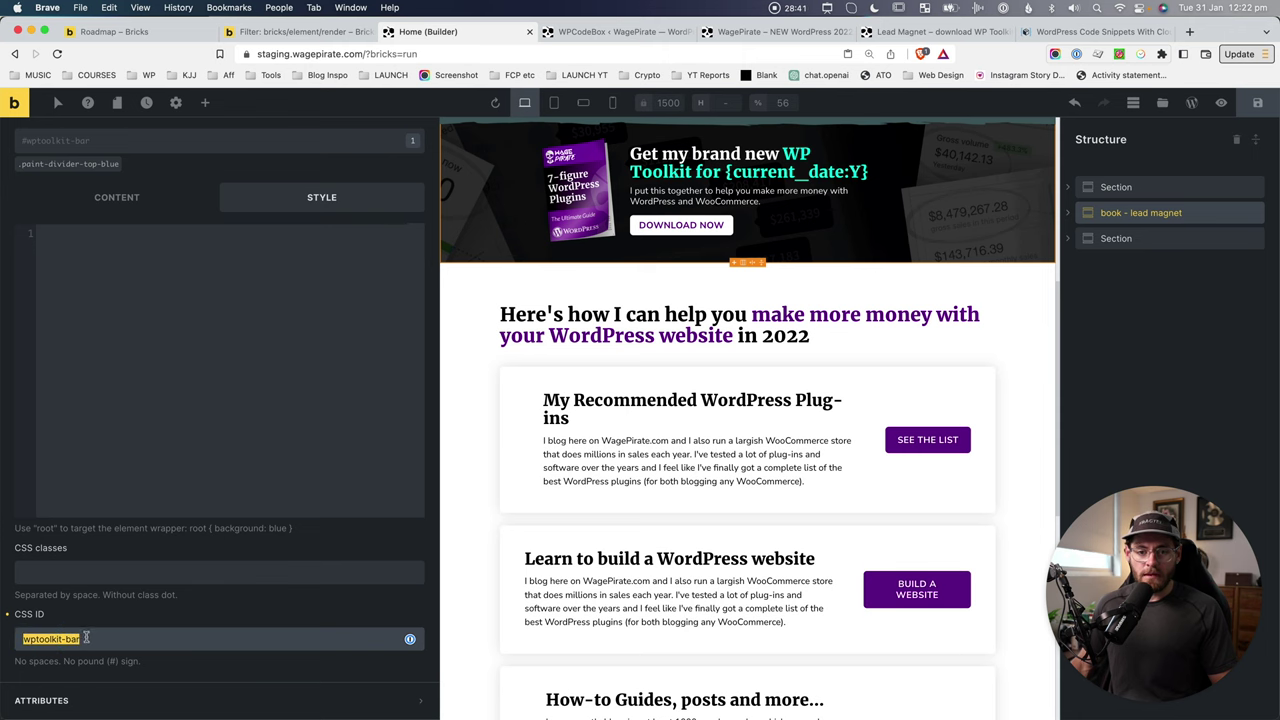
Highlight $element->settings['_cssId'] in Example 3, then return to the WPCodeBox snippet
key(ctrl+shift+Tab)
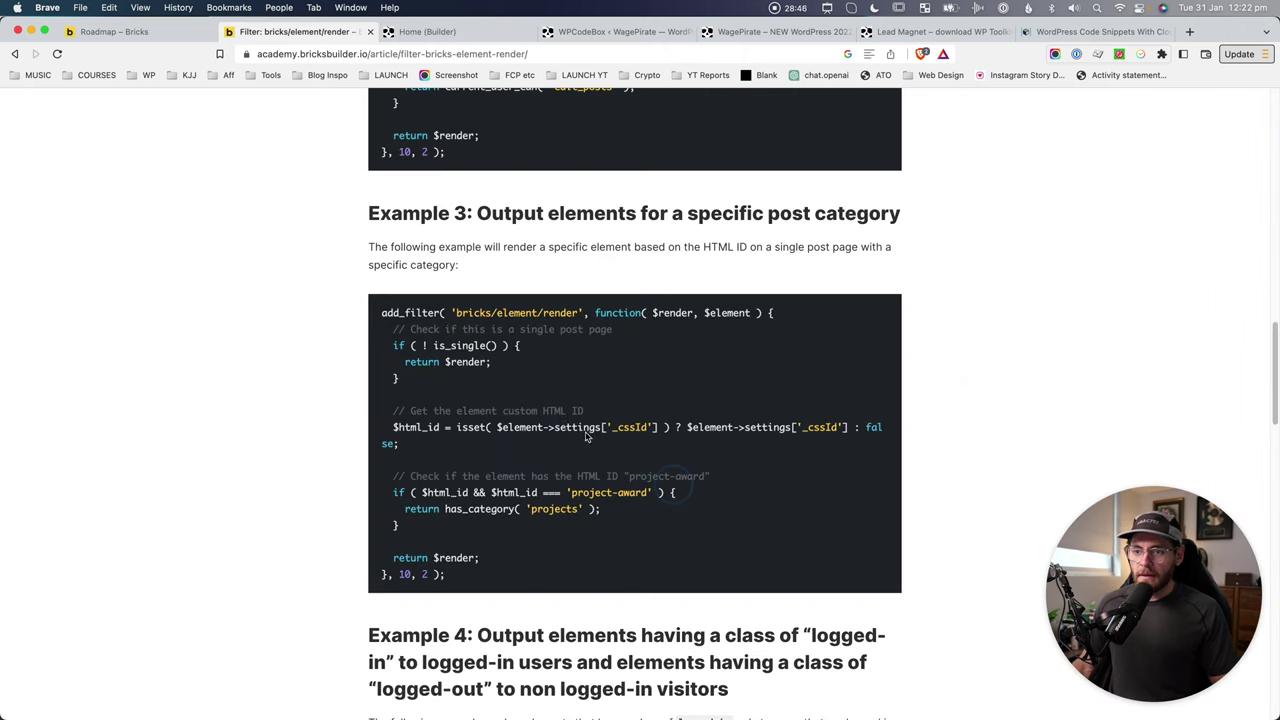
drag(498, 427, 661, 427)
key(ctrl+c)
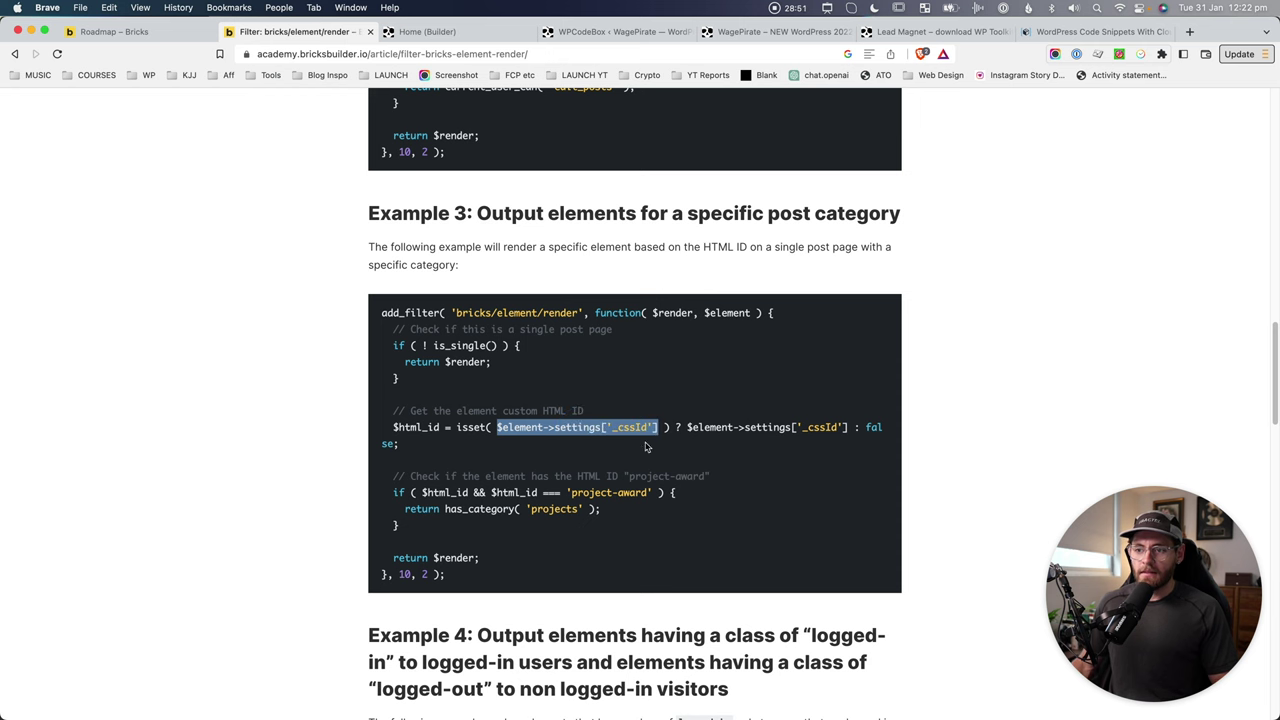
key(ctrl+Tab)
key(ctrl+Tab)
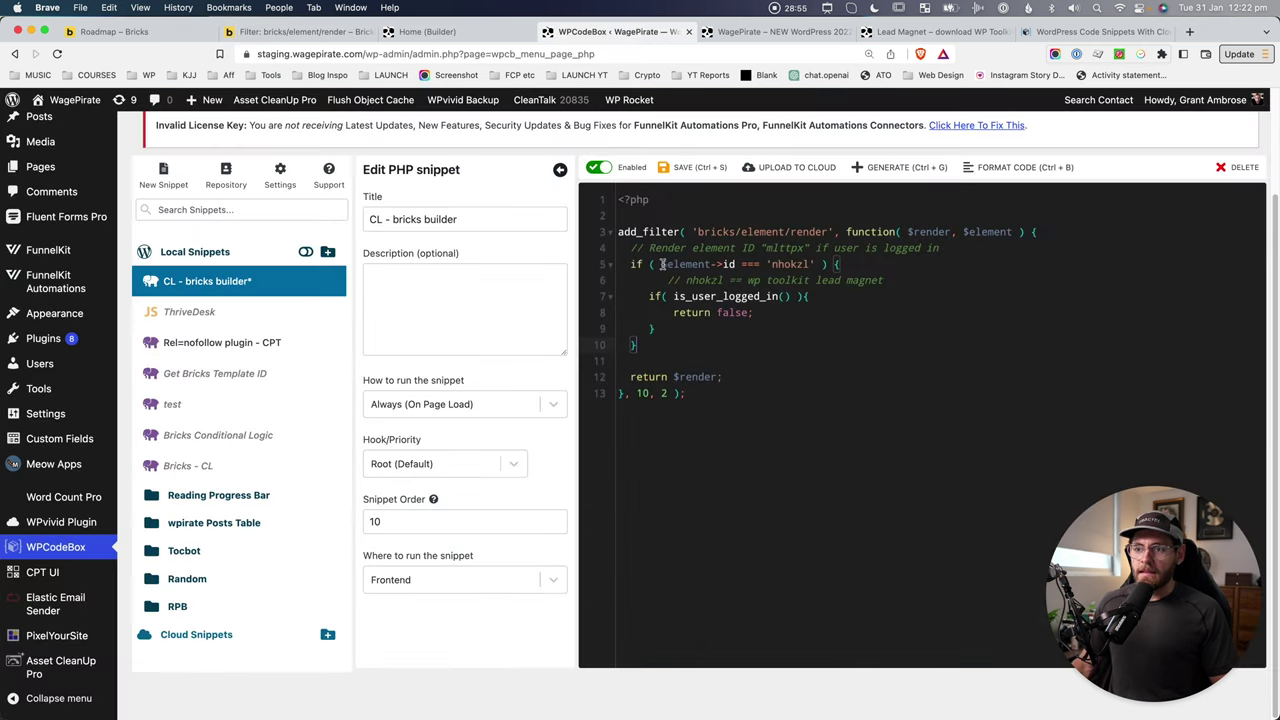
Replace the $element->id === 'nhokzl' condition with the settings['_cssId'] lookup followed by ==
drag(661, 264, 814, 263)
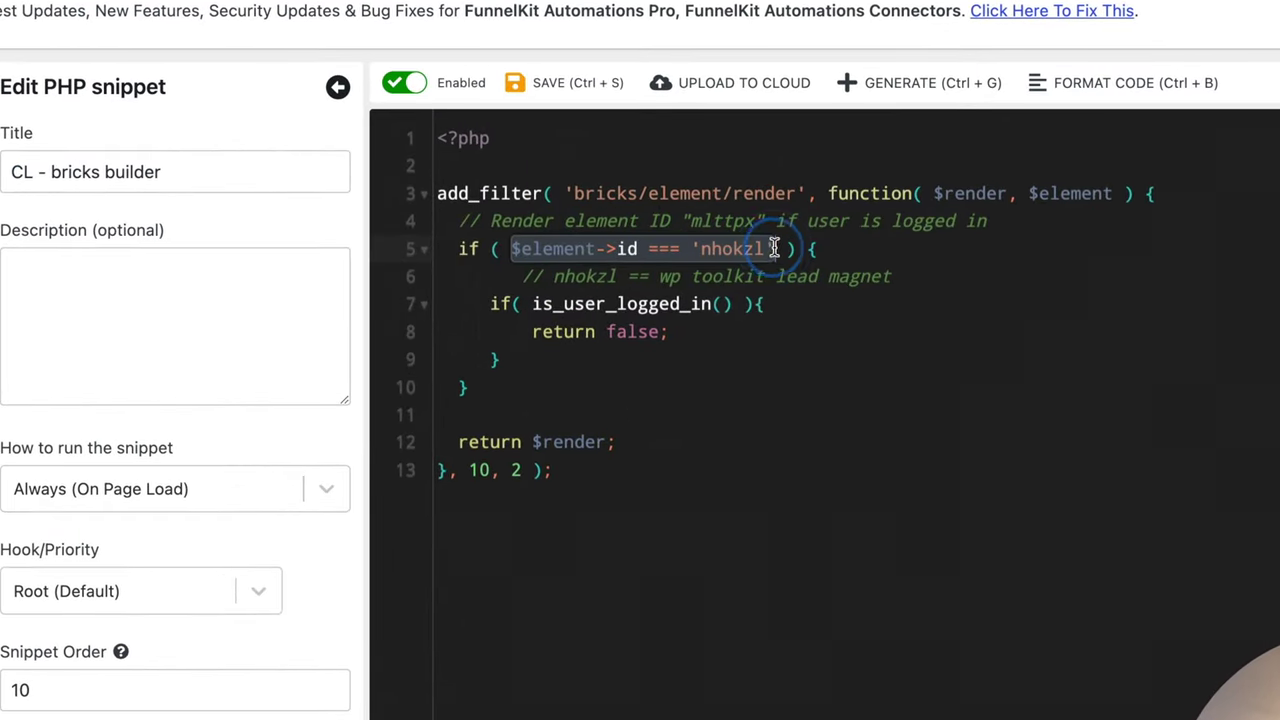
key(ctrl+v)
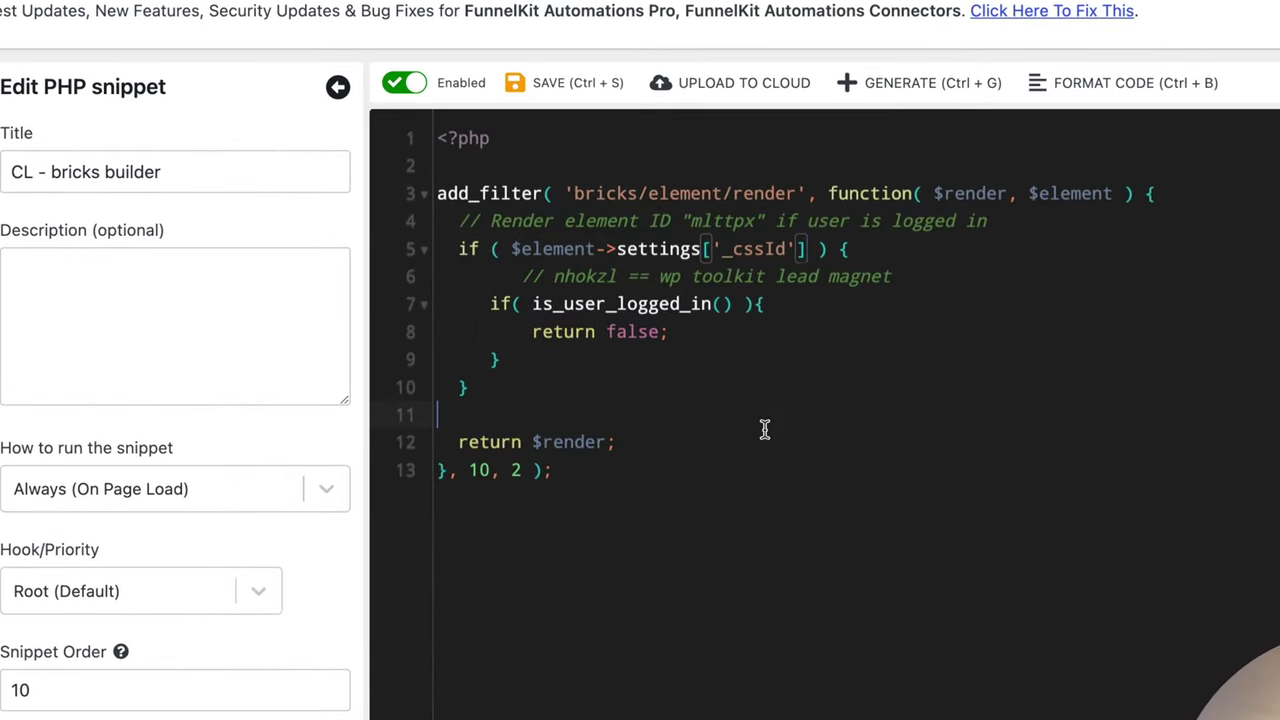
click(805, 249)
text(==)
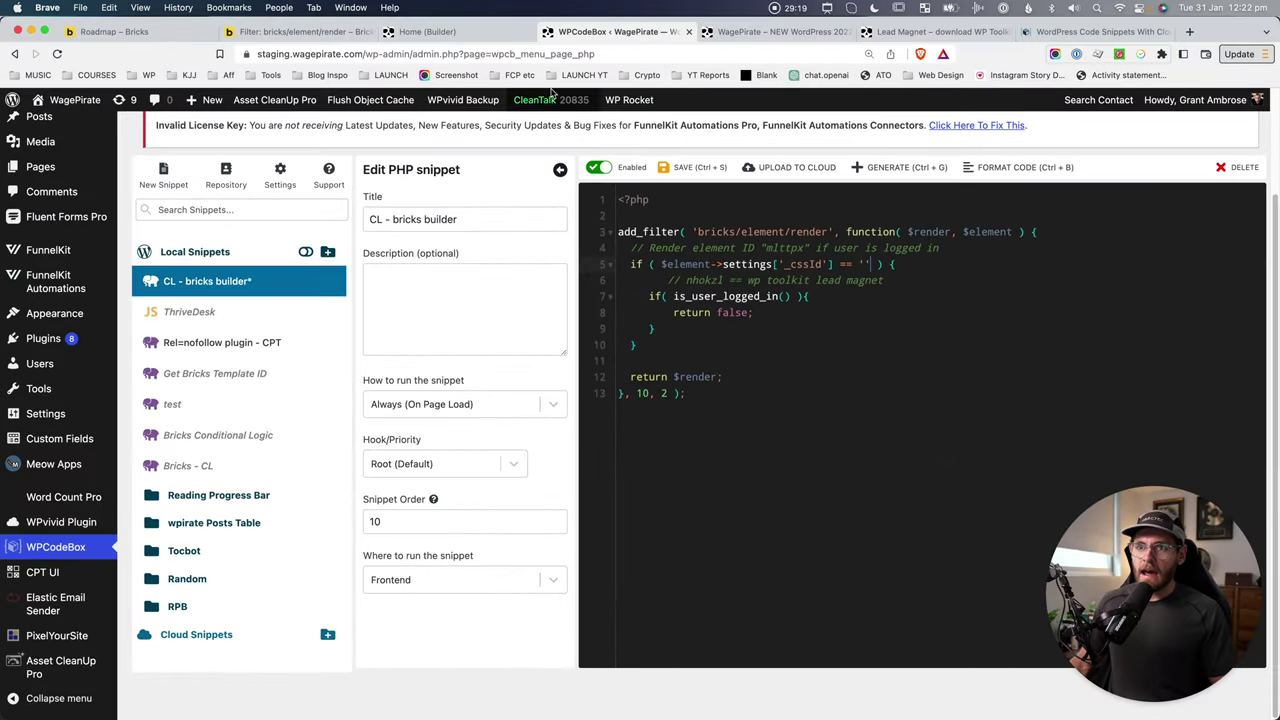
Copy wptoolkit-bar from Bricks' CSS ID field into the comparison and review the condition
click(440, 8)
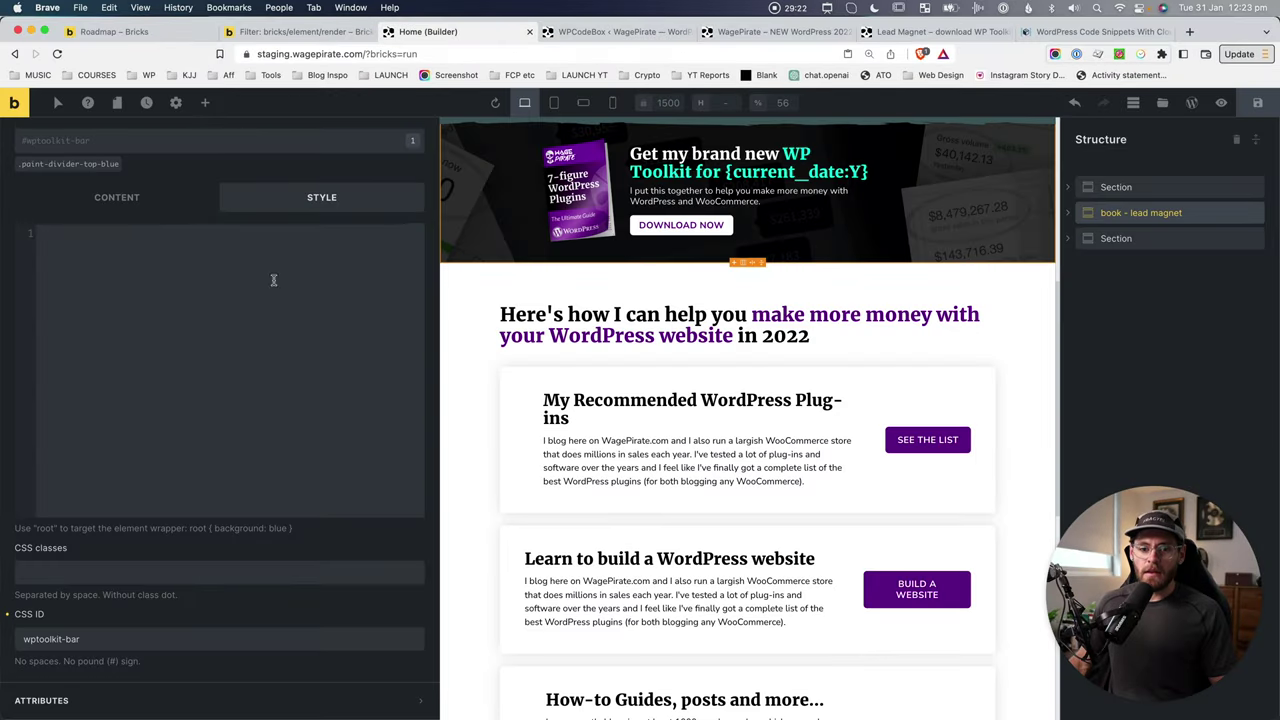
triple_click(94, 638)
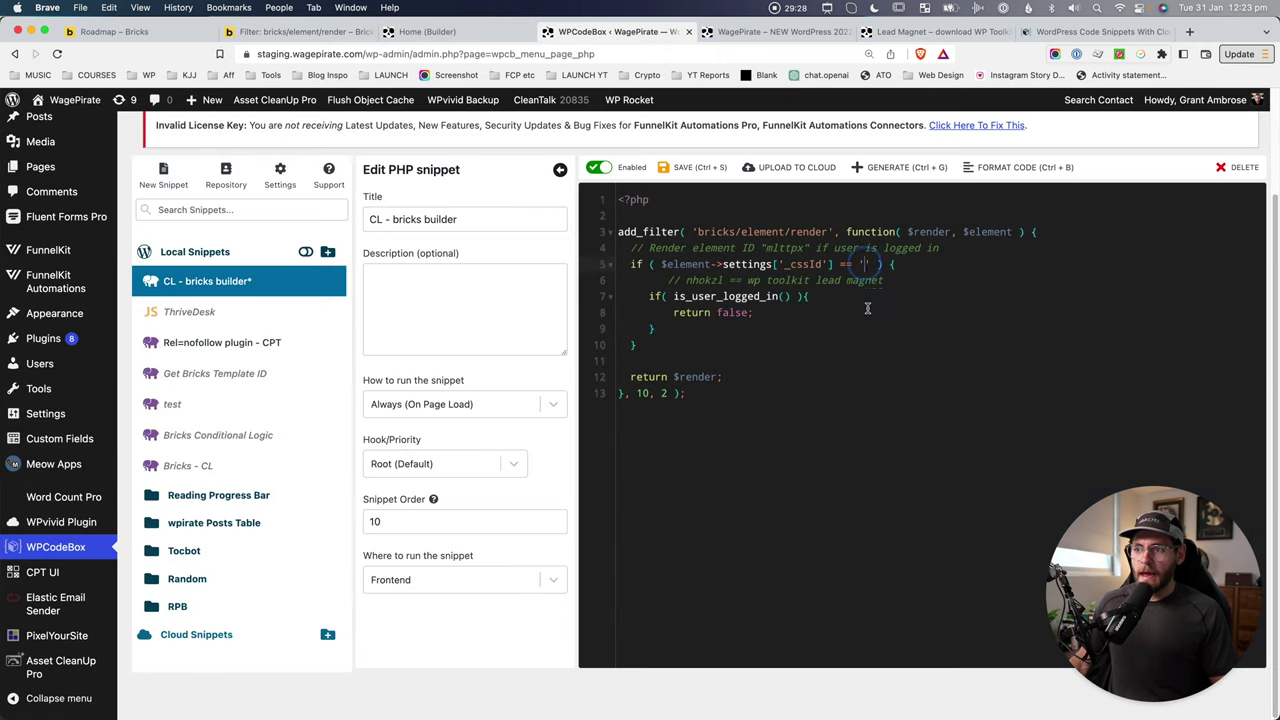
text(wptoolkit-bar)
click(866, 349)
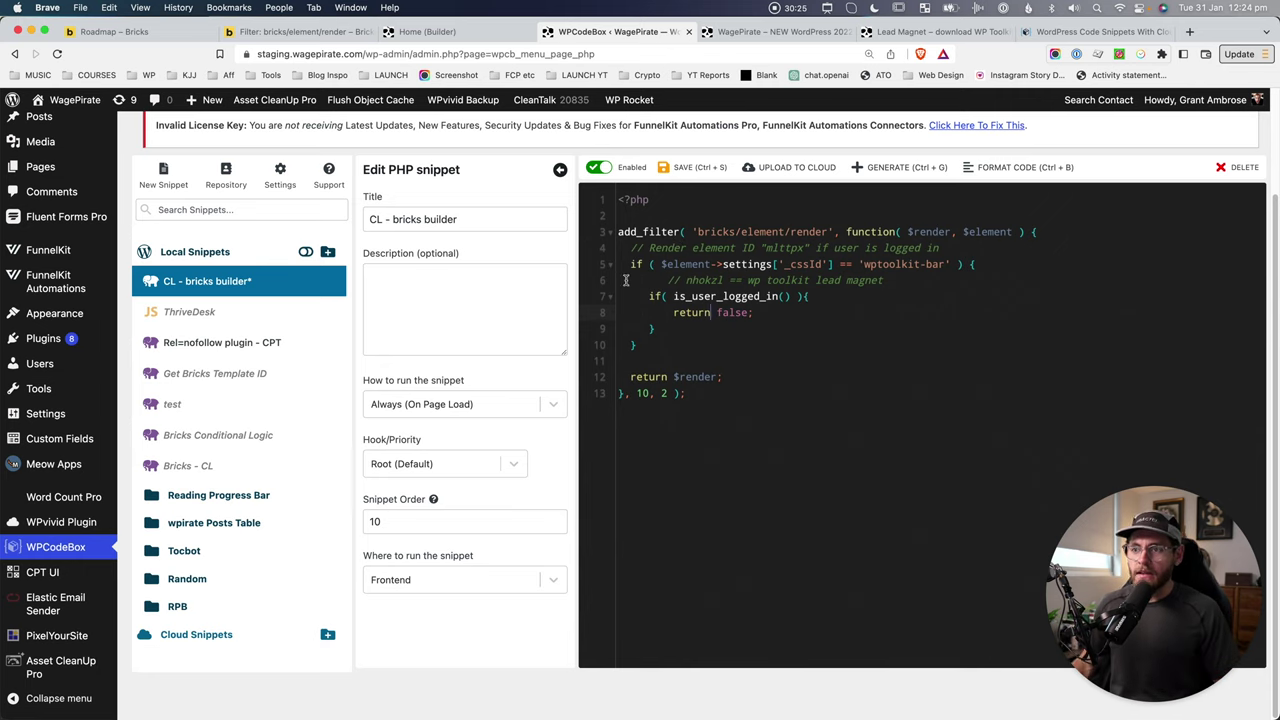
drag(675, 265, 830, 264)
drag(933, 263, 880, 264)
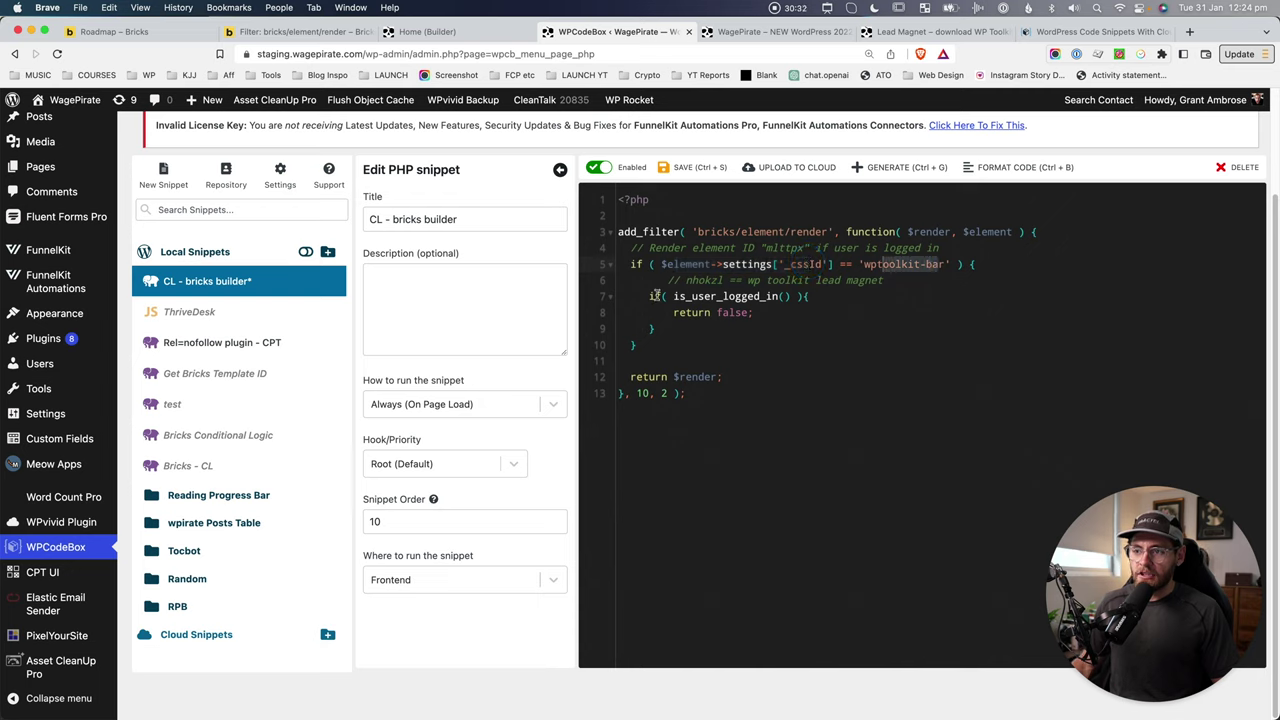
drag(667, 296, 810, 296)
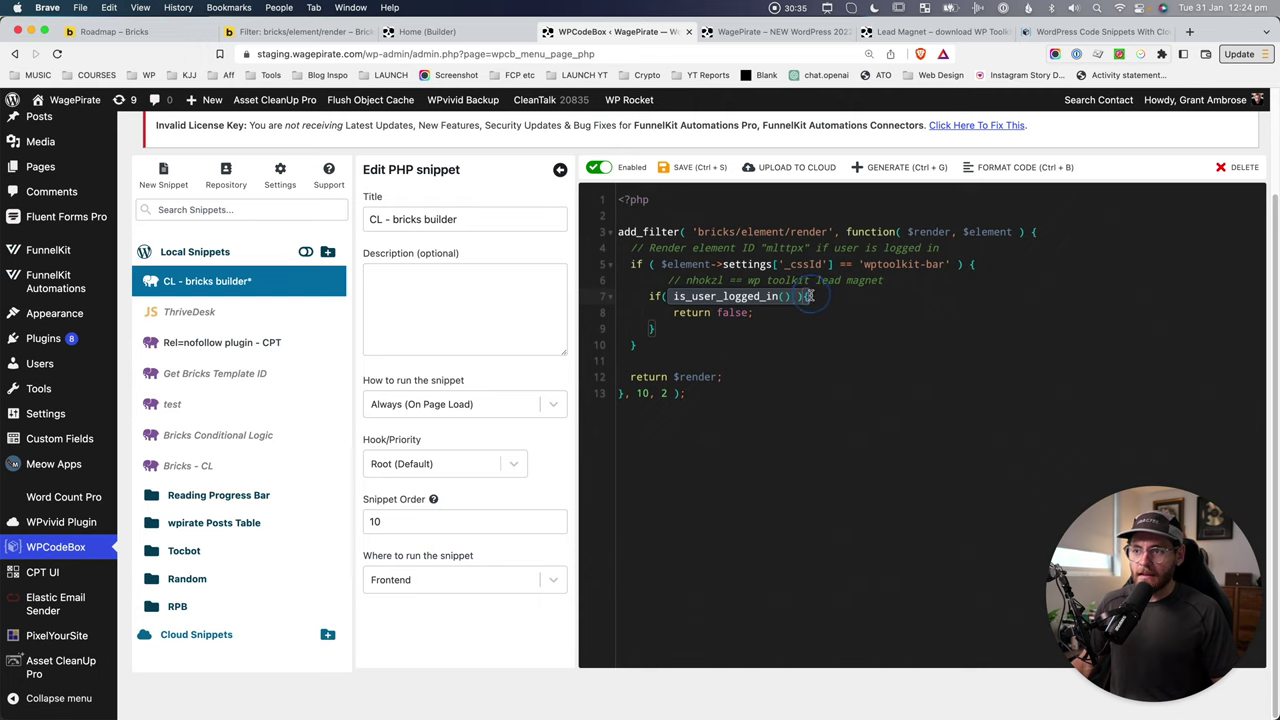
Add the comment '// dont show the element on the page' after return false and save
click(760, 312)
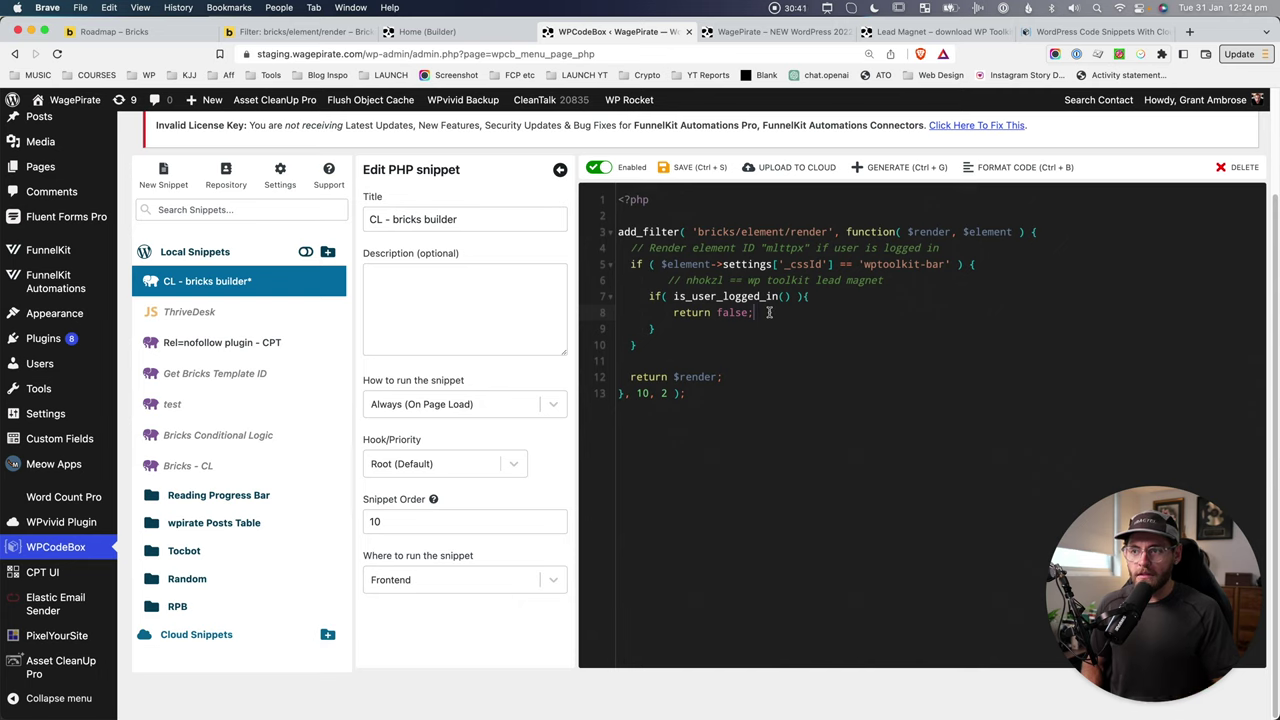
text(// dont show the)
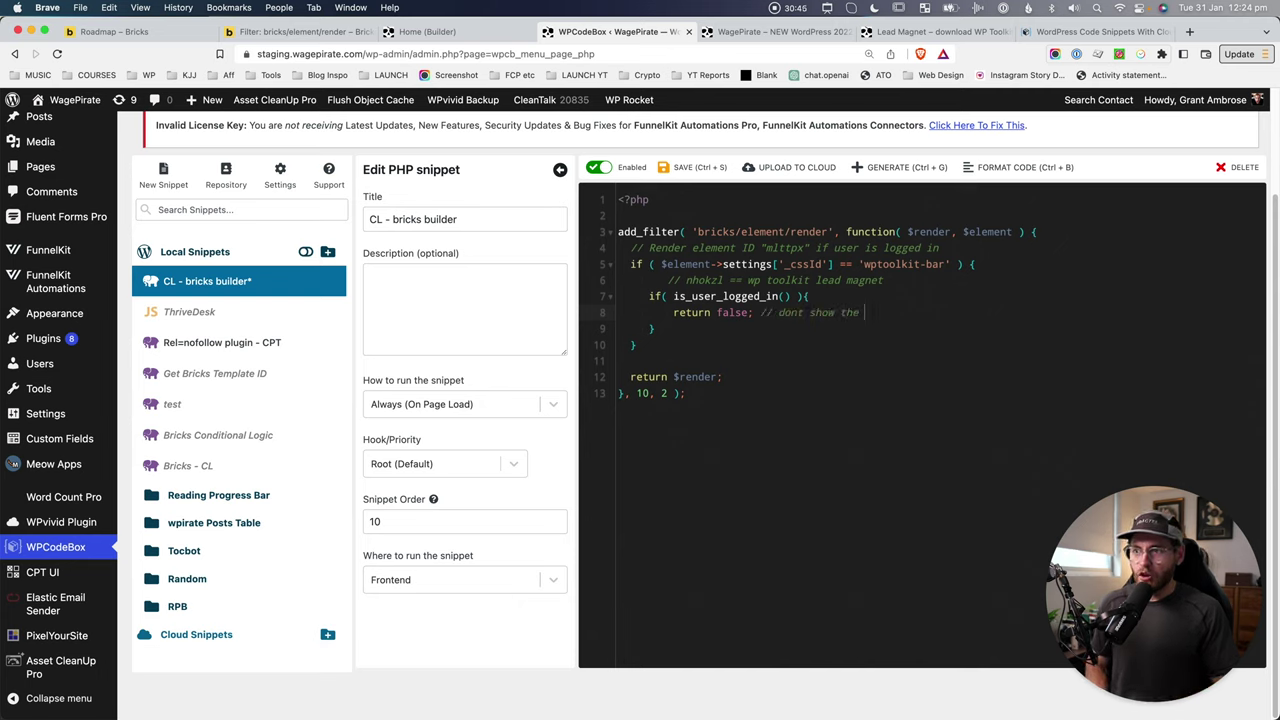
text( element on the page)
key(ctrl+s)
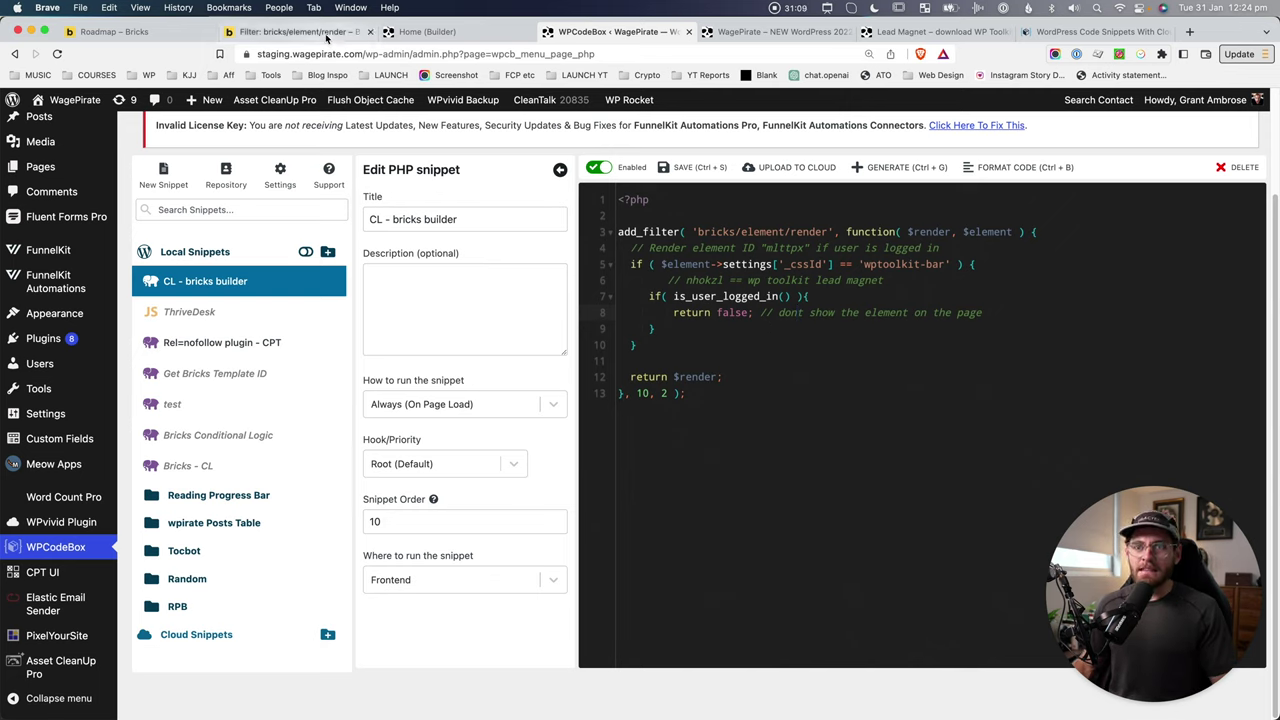
Go to the bricks/element/render article and locate the Example 5 heading
click(300, 31)
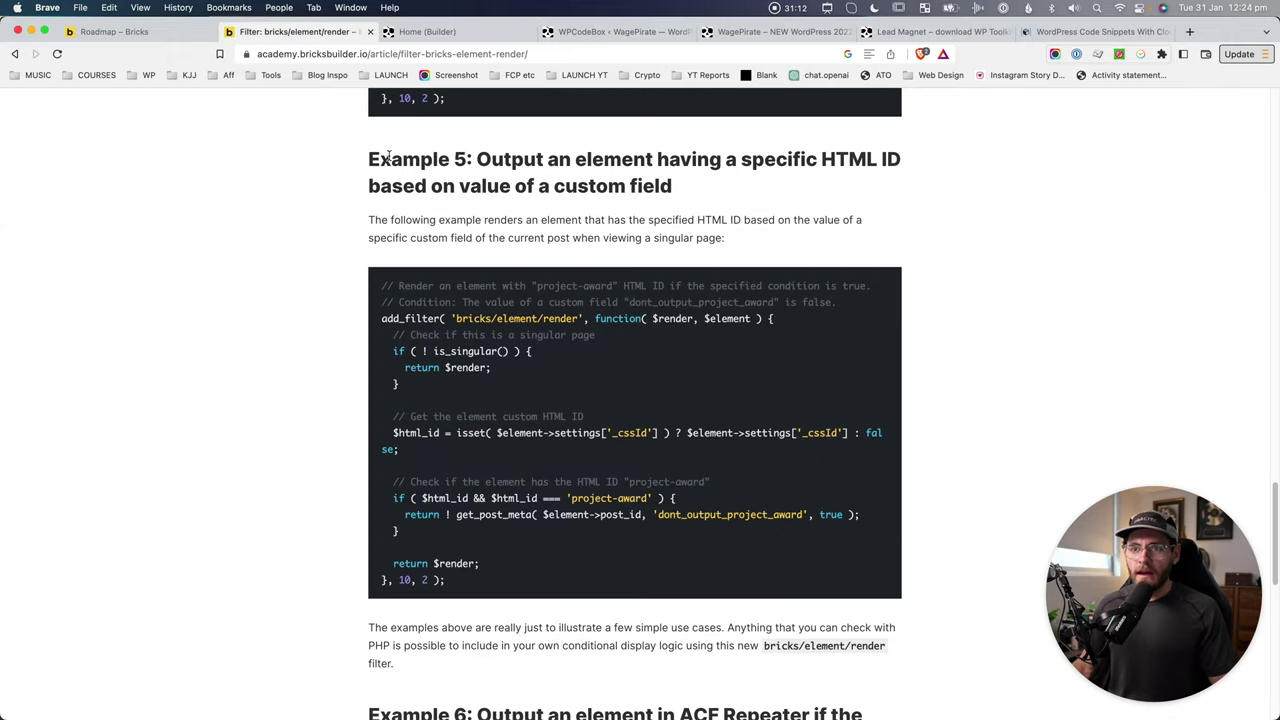
drag(388, 158, 900, 157)
click(490, 205)
drag(674, 187, 368, 180)
click(440, 204)
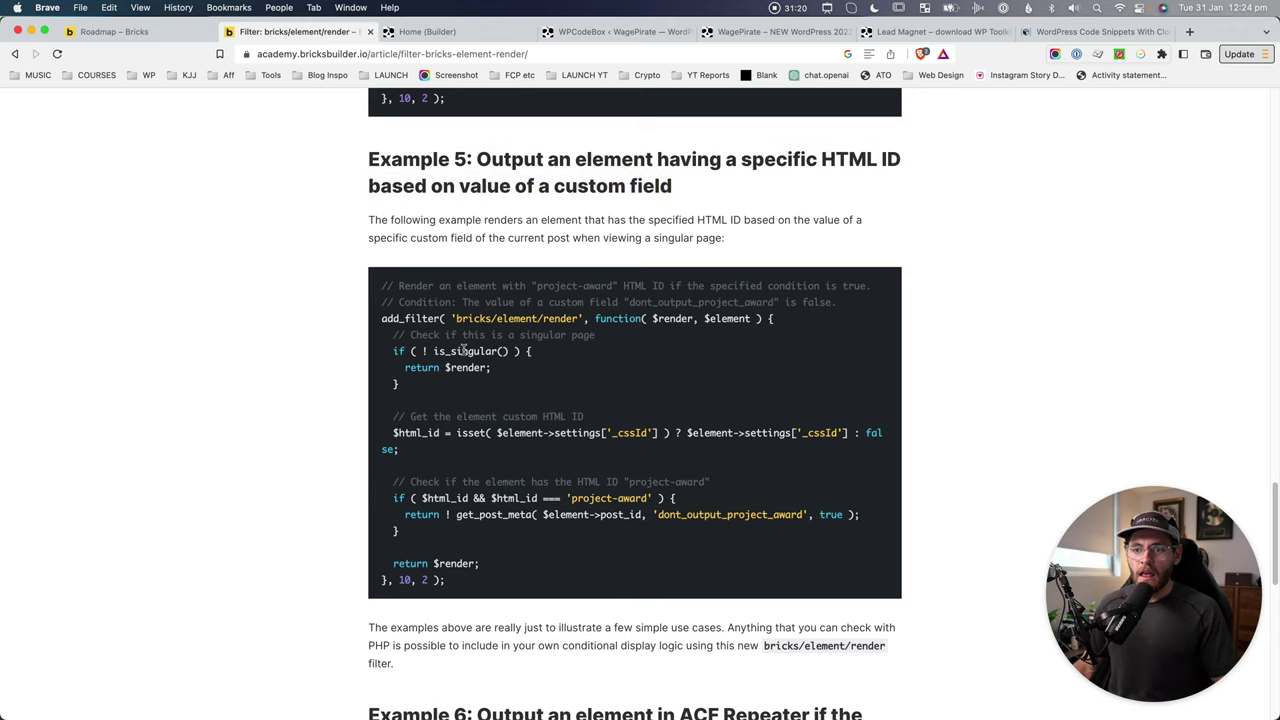
Select Example 5's line that stores the element's custom CSS ID in $html_id
scroll(463, 349, down, 2)
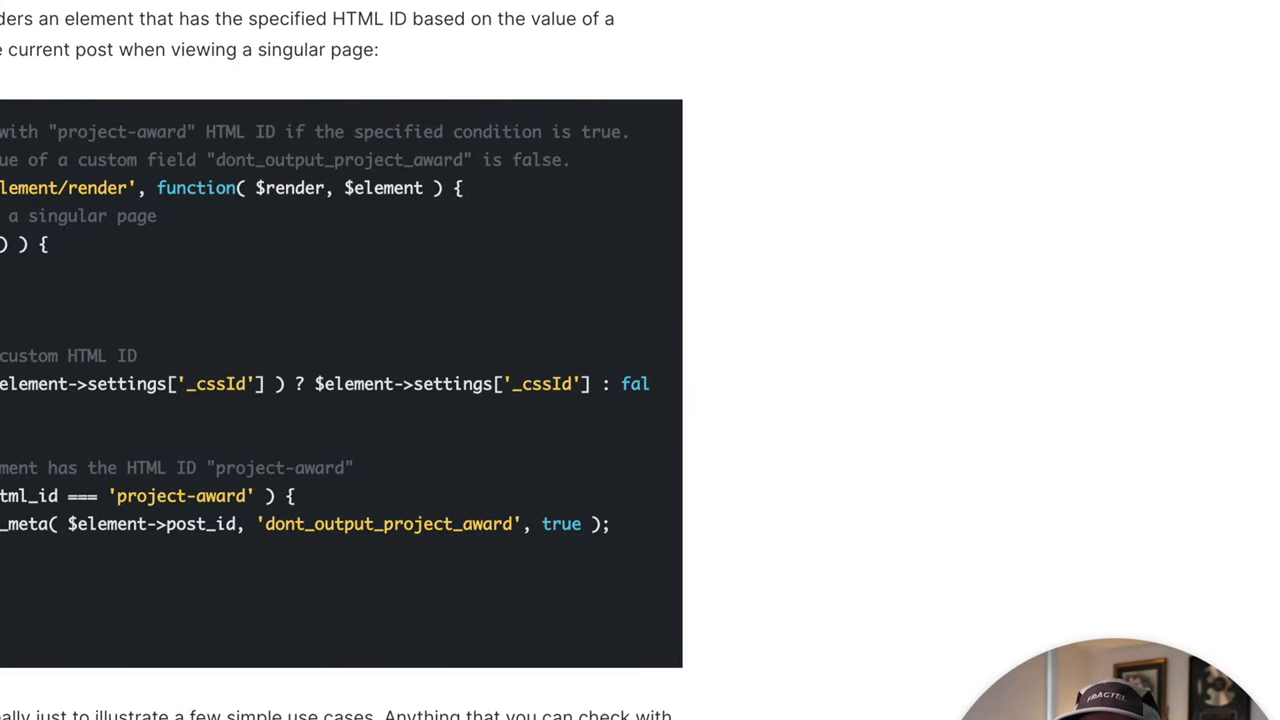
drag(3, 384, 268, 385)
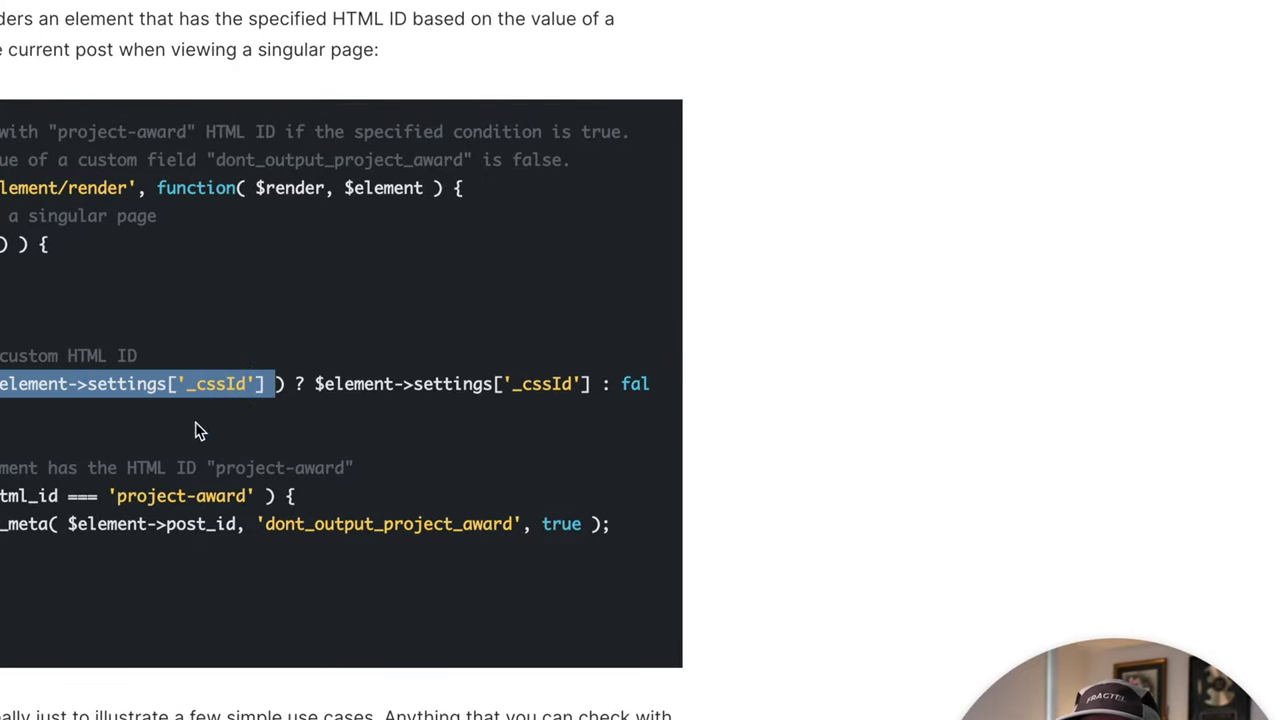
click(223, 374)
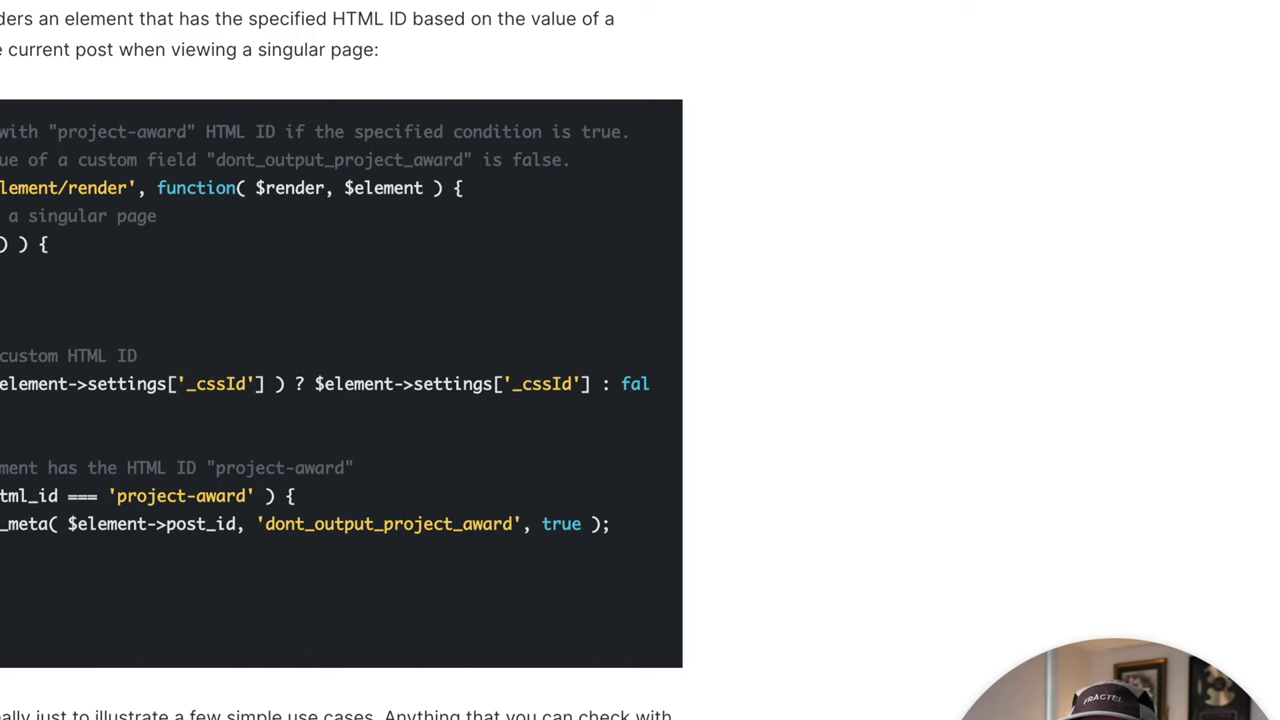
drag(2, 495, 255, 492)
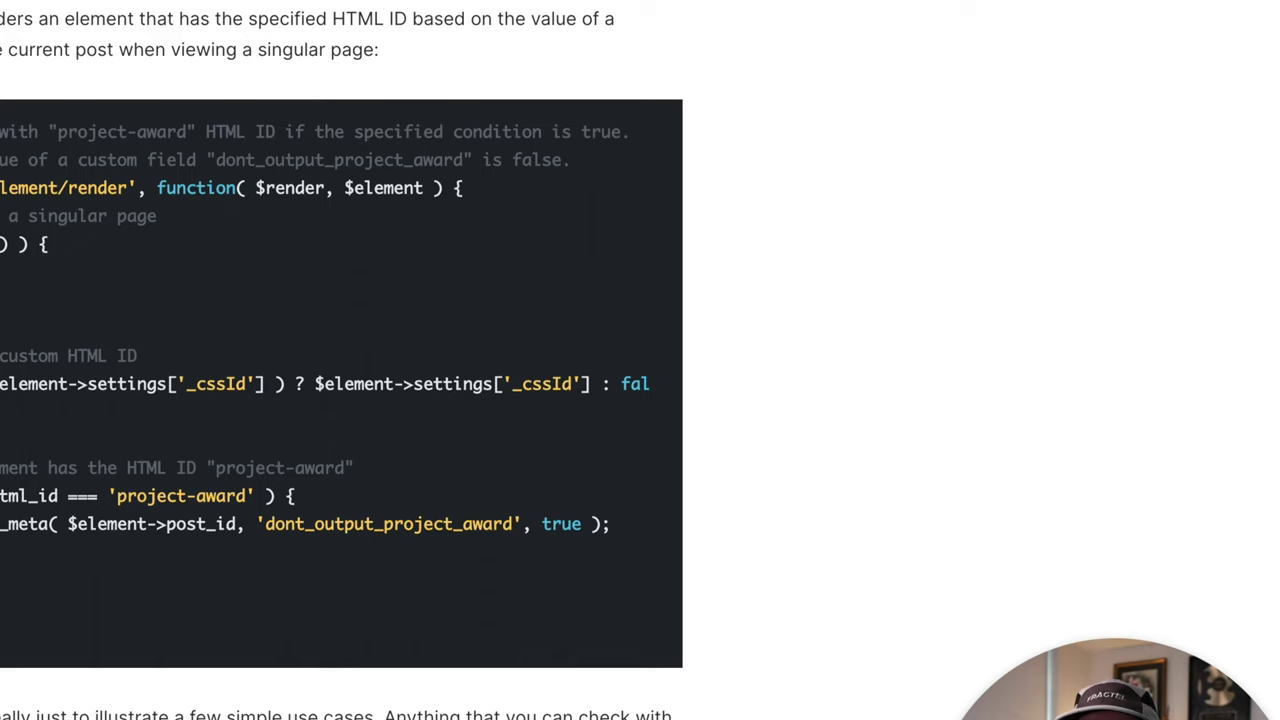
triple_click(300, 384)
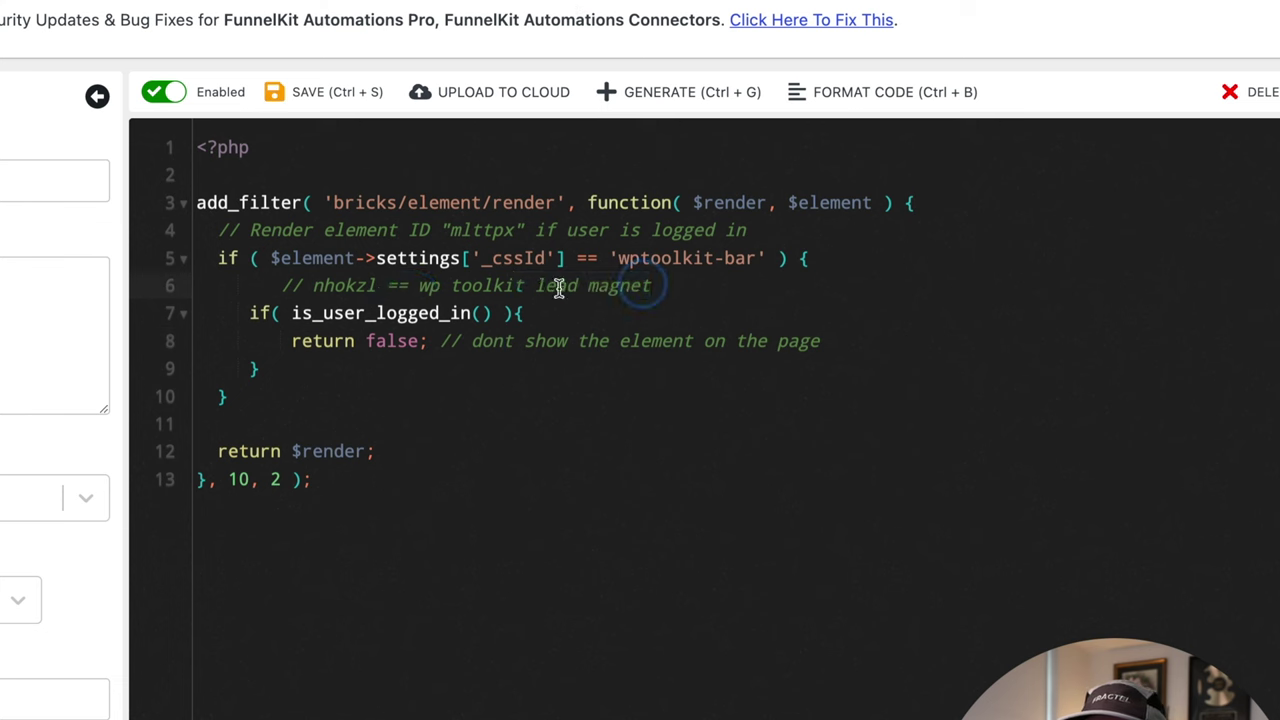
Replace the old nhokzl lead magnet comment by pasting the $html_id line below line 4
drag(655, 286, 143, 289)
key(BackSpace)
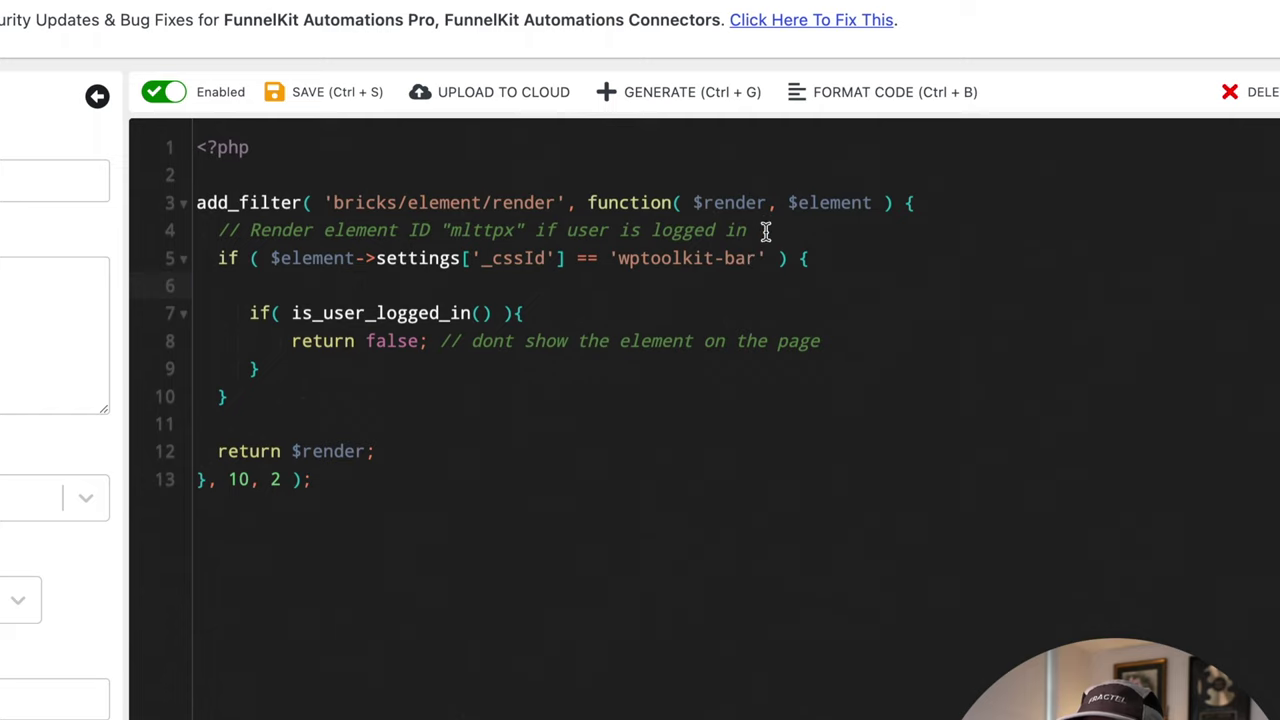
click(765, 230)
key(Return)
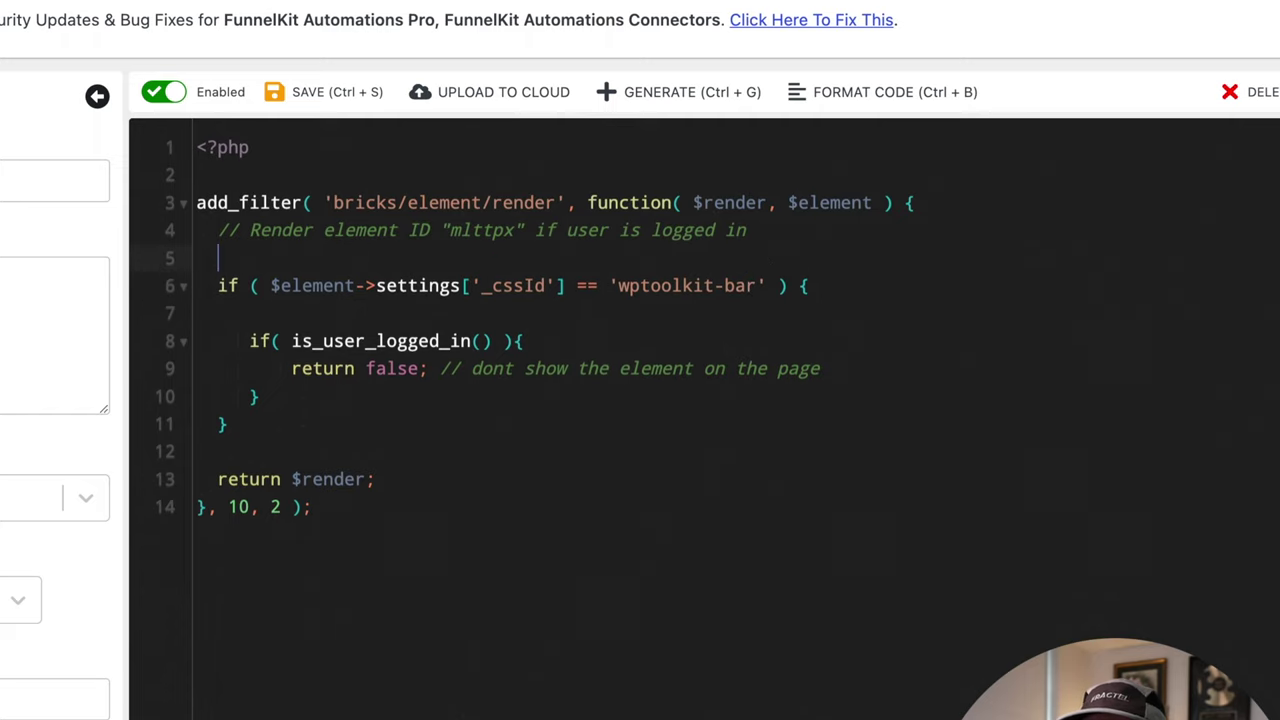
key(Return)
text($html_id = isset( $element->settings['_cssId'] ) ? $element->settings['_cssId'] : false;)
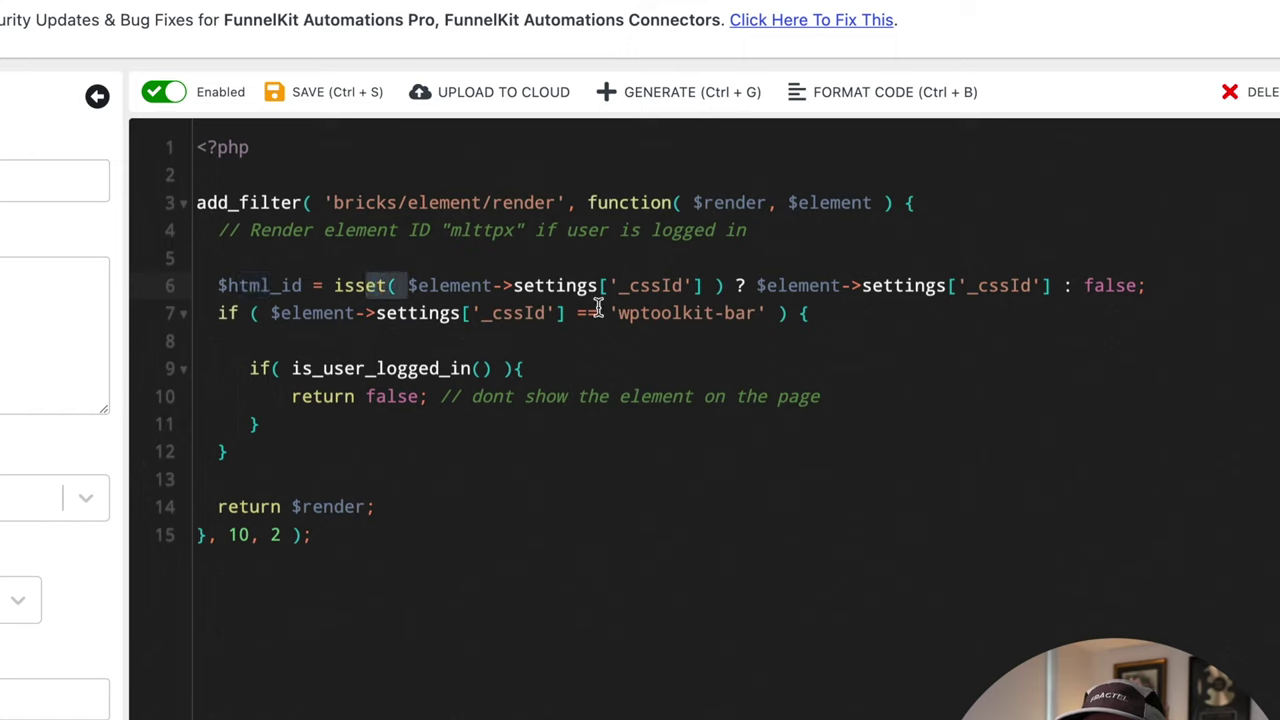
Review the pasted $html_id line, trying and then undoing a wptoolkit-bar substitution
drag(697, 285, 408, 285)
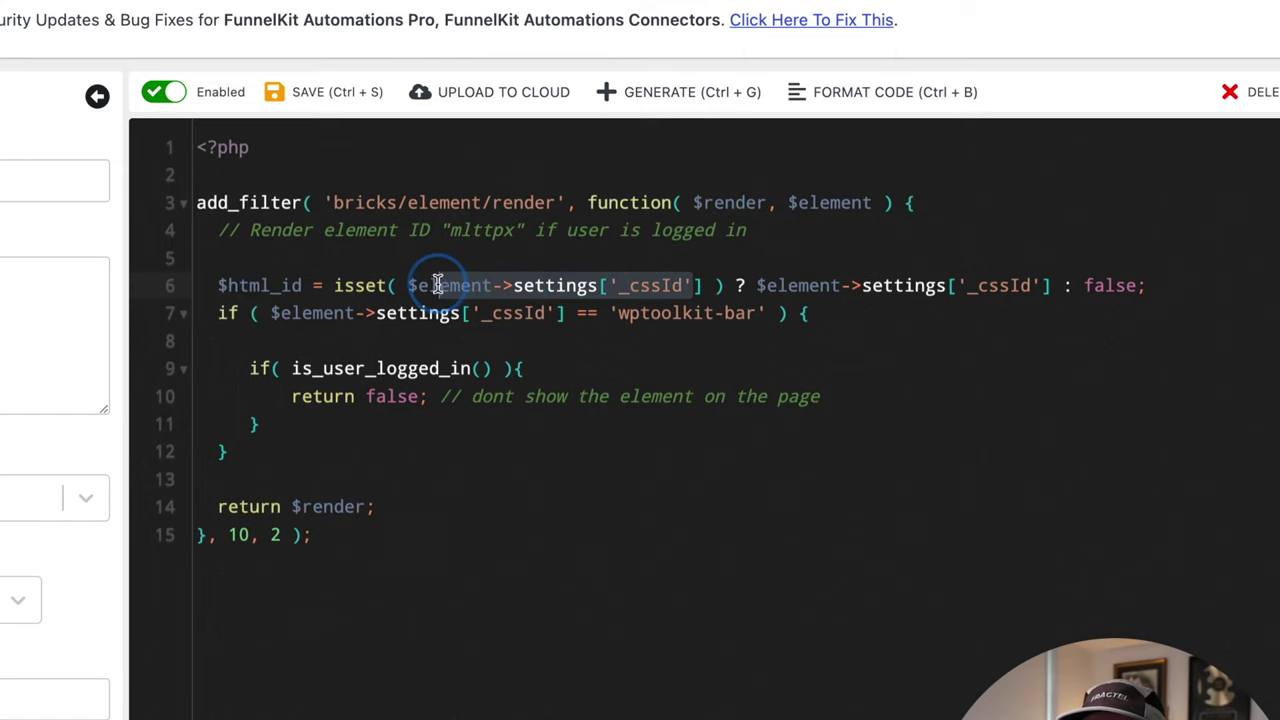
click(436, 285)
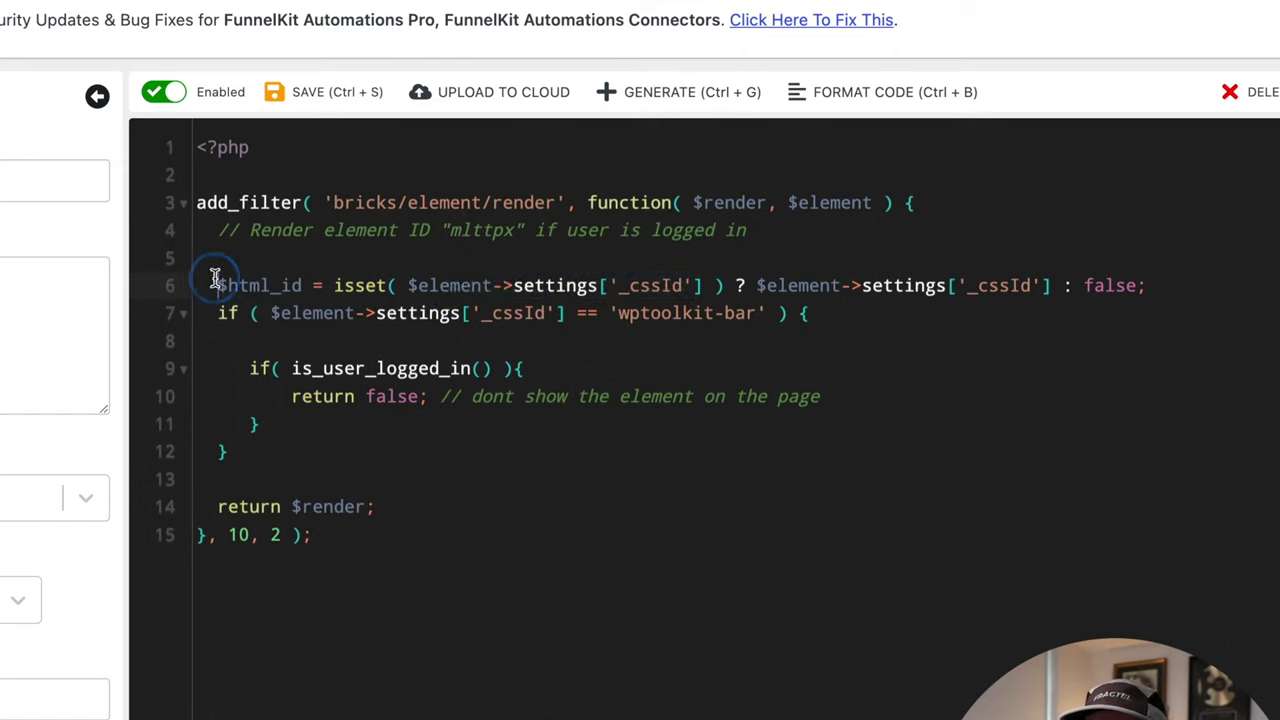
drag(216, 285, 303, 285)
drag(757, 285, 1049, 285)
drag(757, 313, 621, 313)
key(ctrl+c)
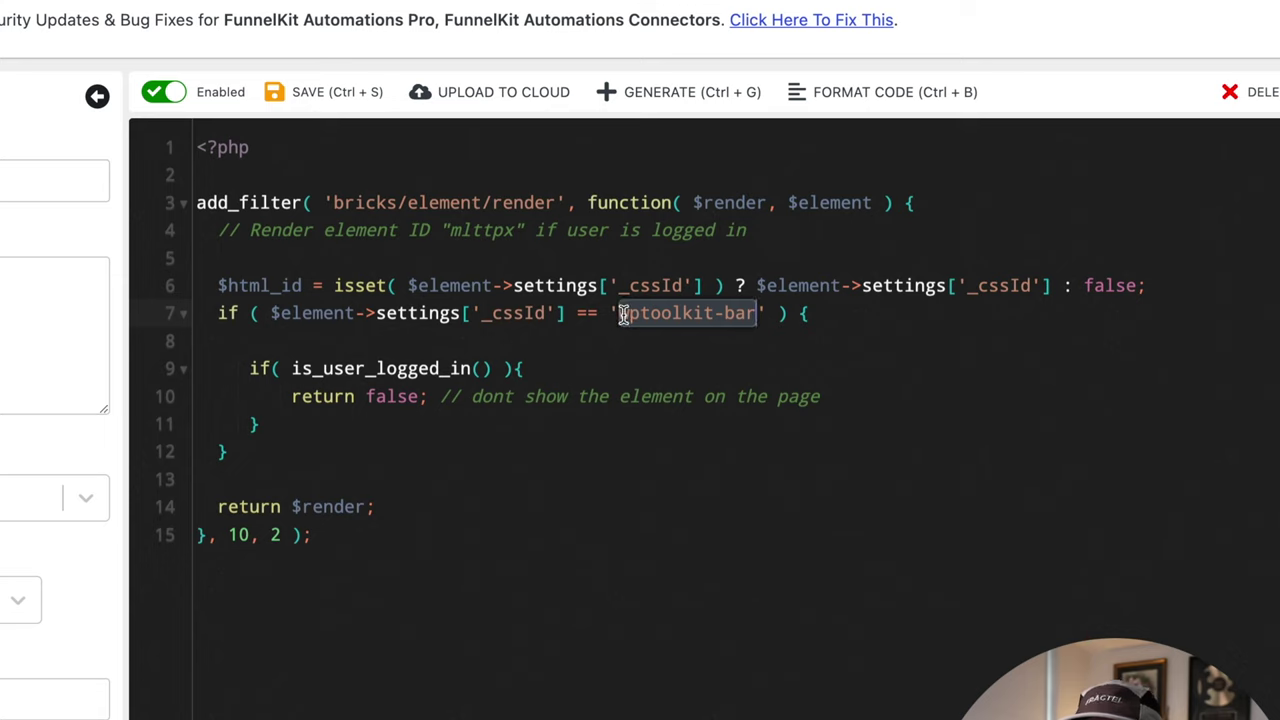
drag(228, 284, 1052, 286)
key(ctrl+v)
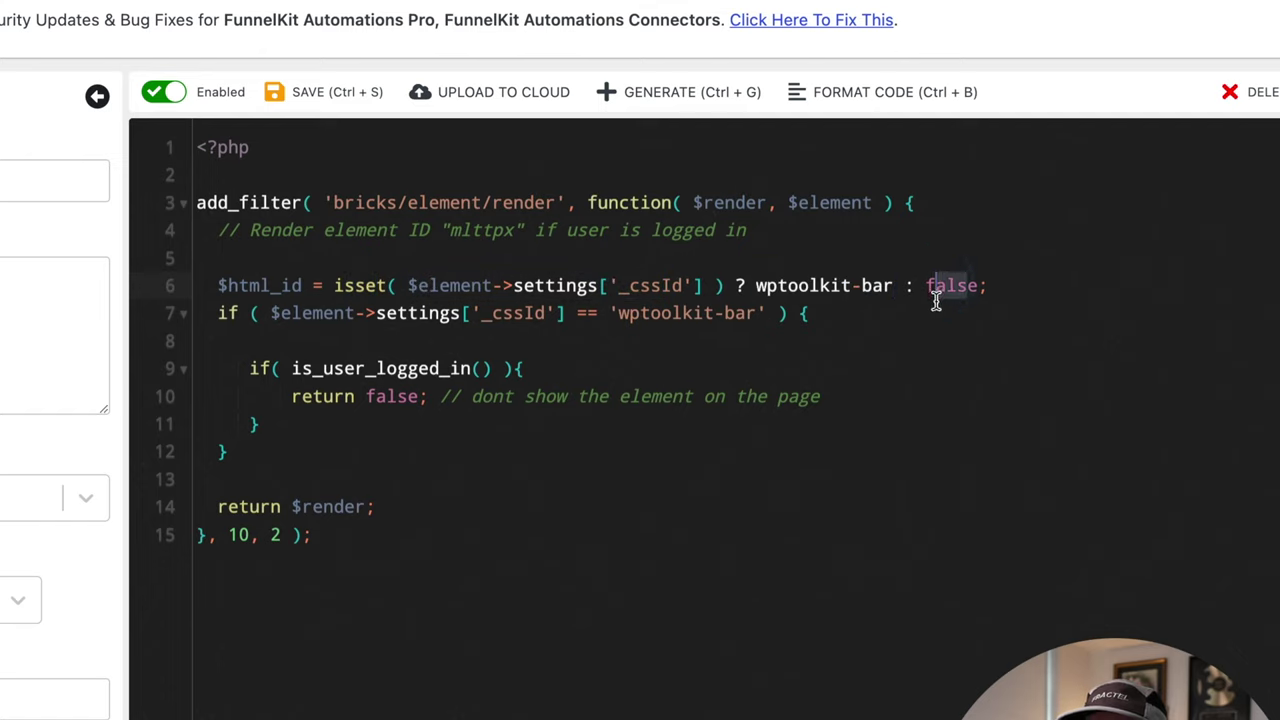
key(ctrl+z)
Insert the example's project-award check line beneath the $html_id assignment
click(862, 466)
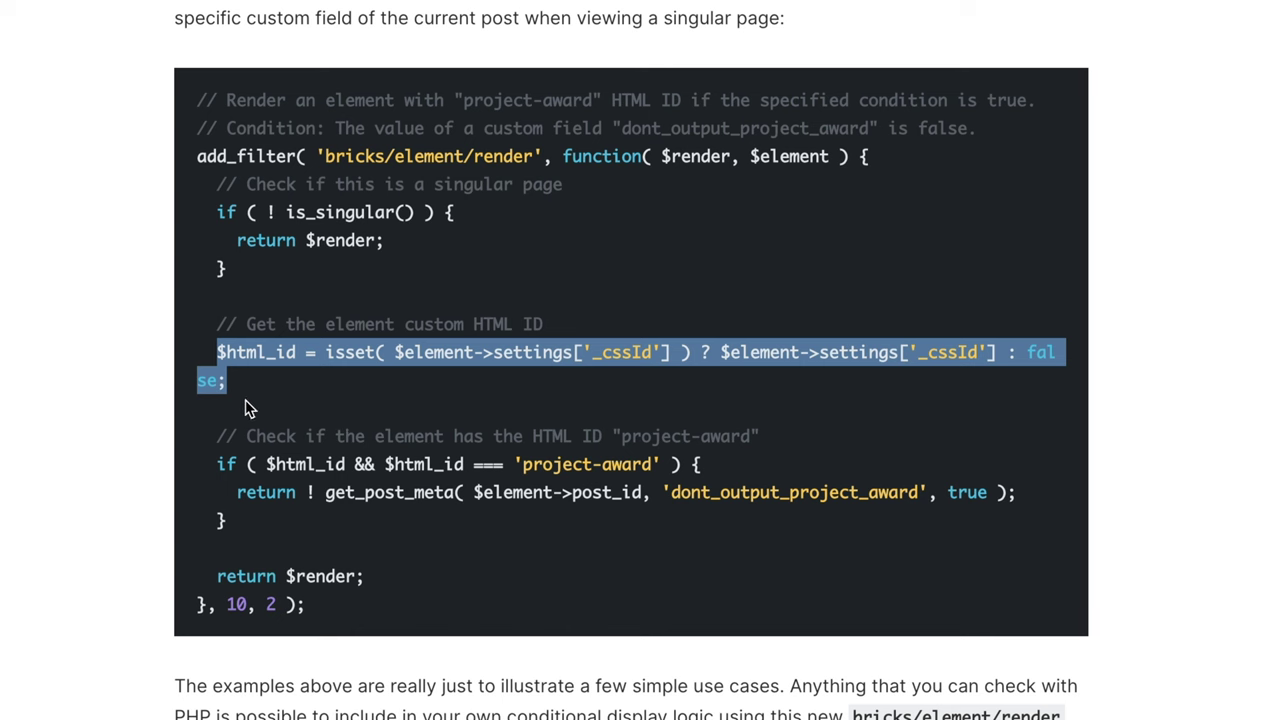
drag(735, 466, 212, 466)
key(ctrl+c)
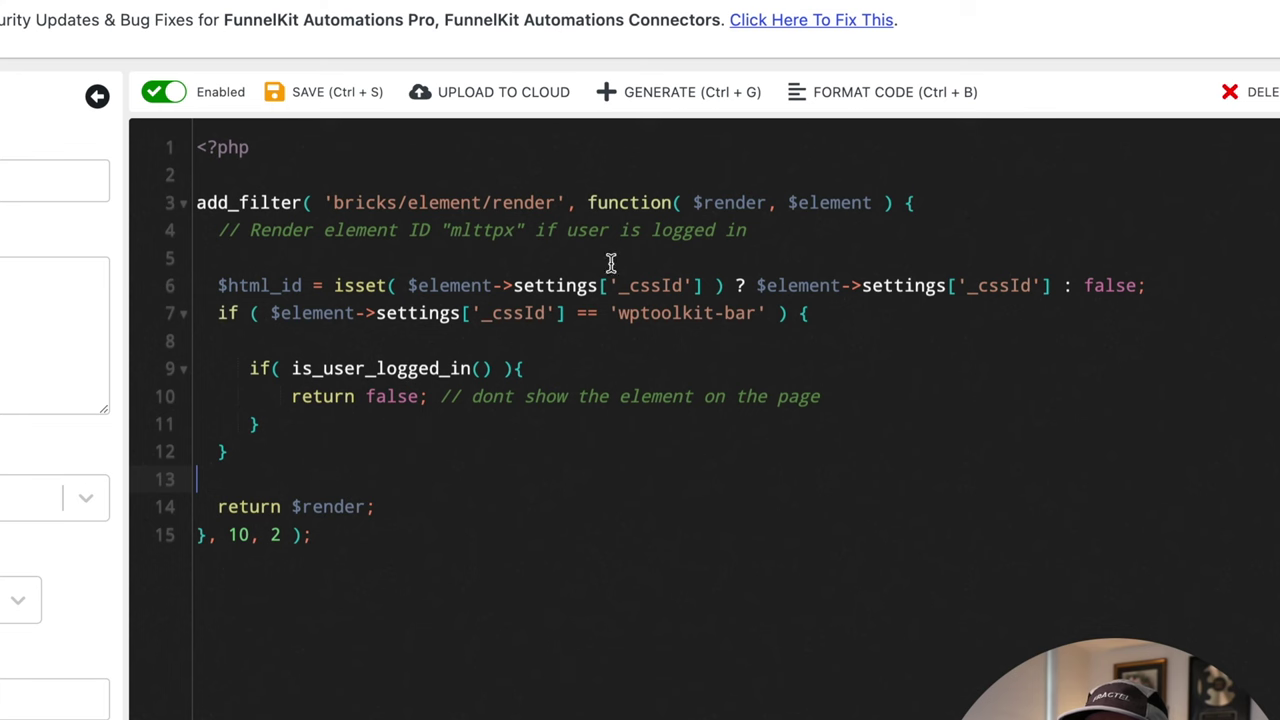
click(1150, 286)
key(Return)
key(ctrl+v)
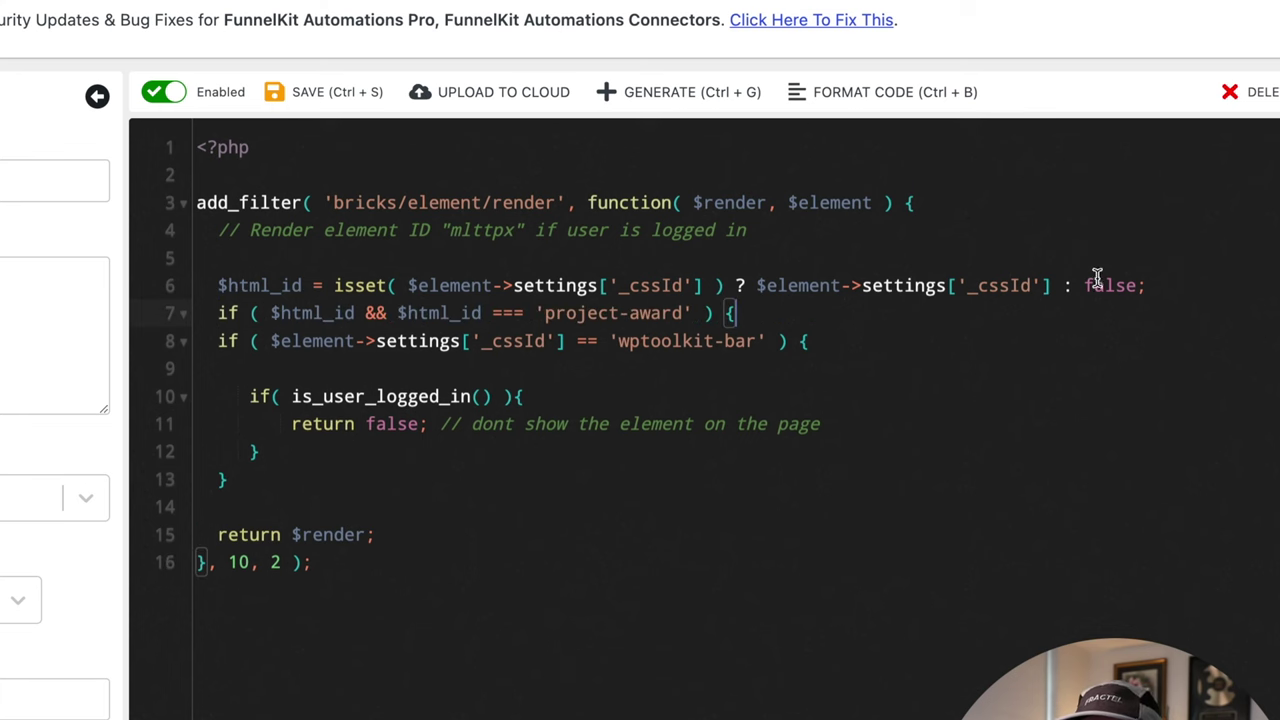
drag(271, 313, 356, 313)
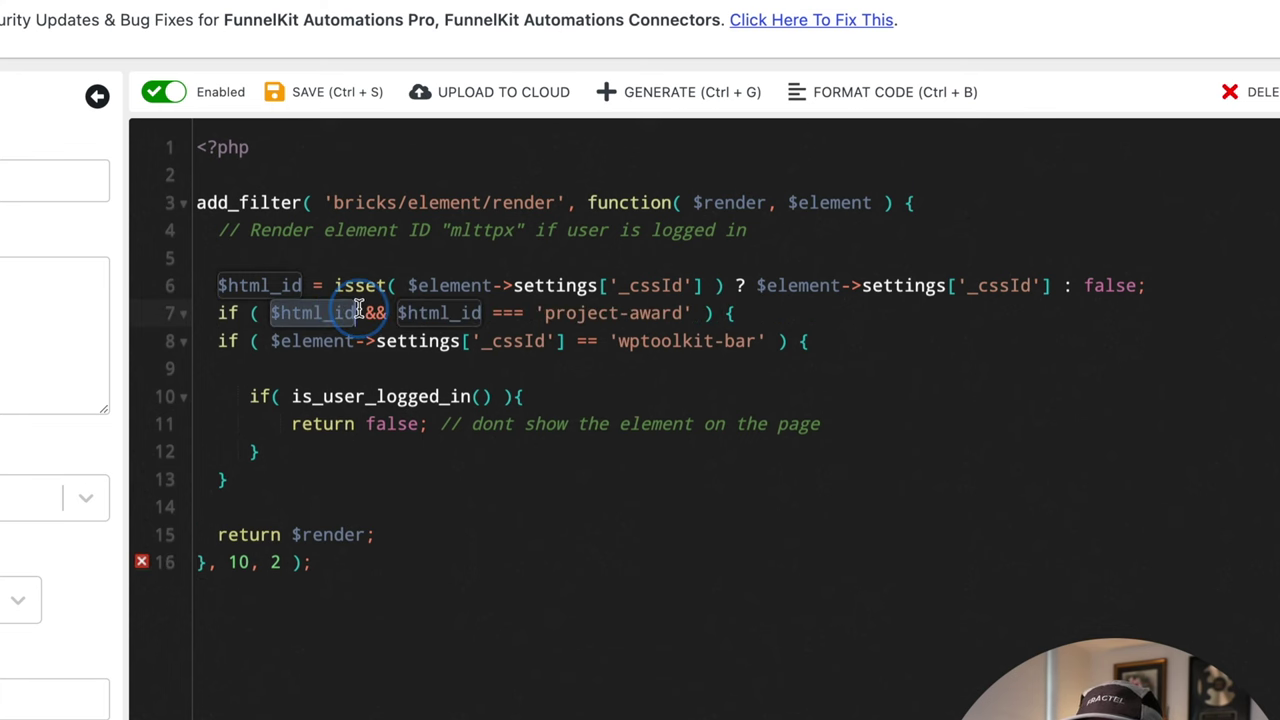
drag(478, 313, 397, 313)
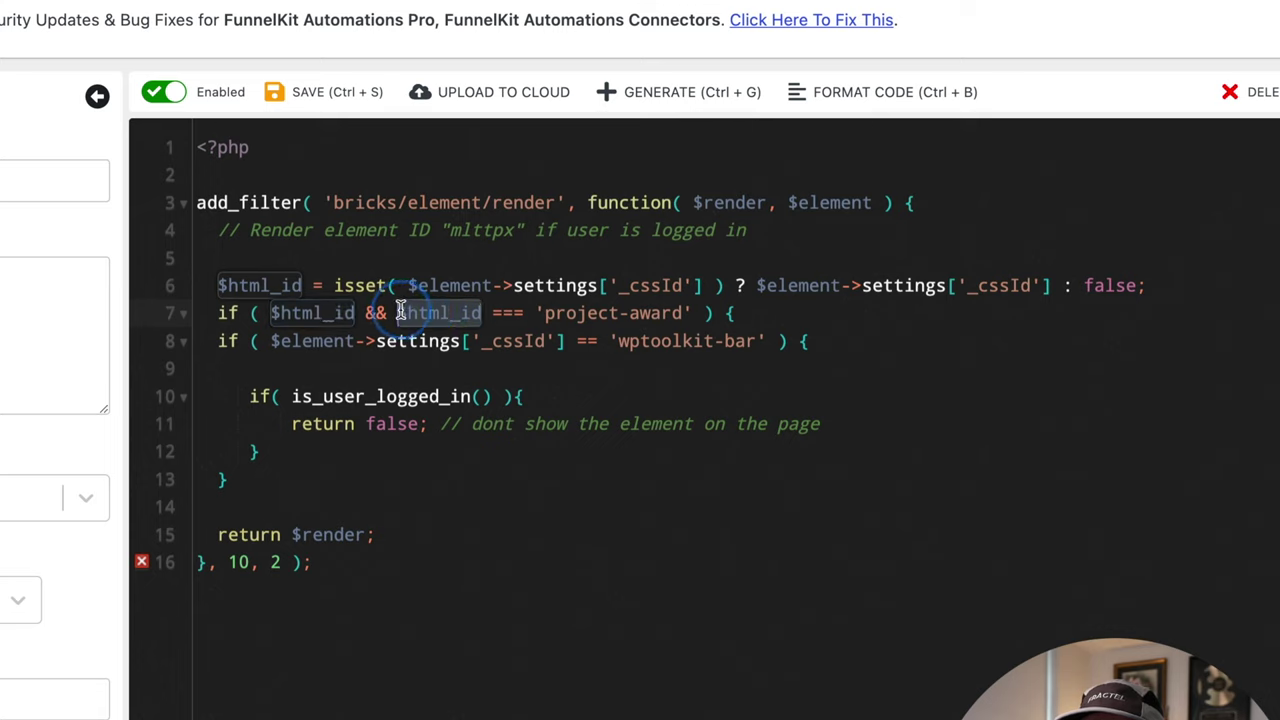